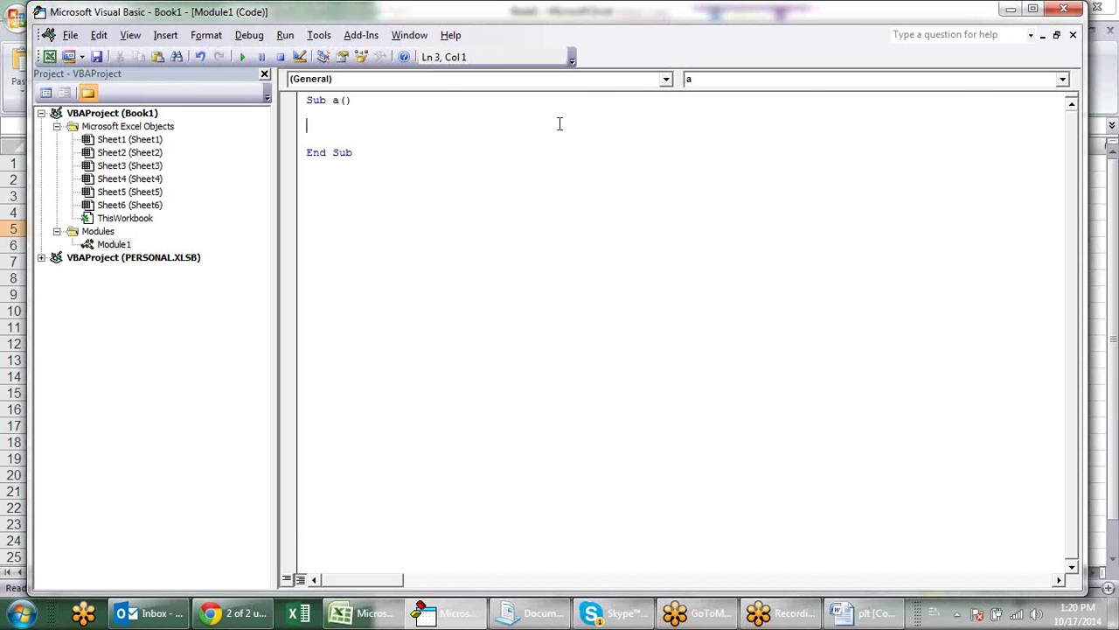
- Look over the Word flowchart for reference, then return to the Module1 code
key(alt+Tab)
key(alt+Tab)
key(alt+Tab)
key(Tab)
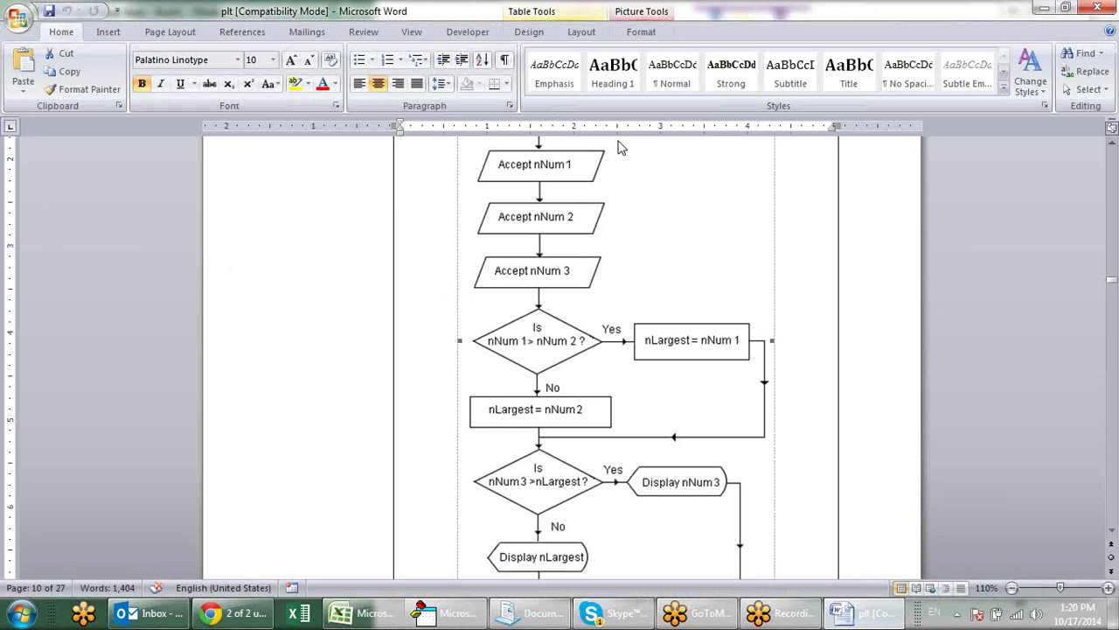
scroll(620, 245, up, 5)
scroll(612, 253, down, 1)
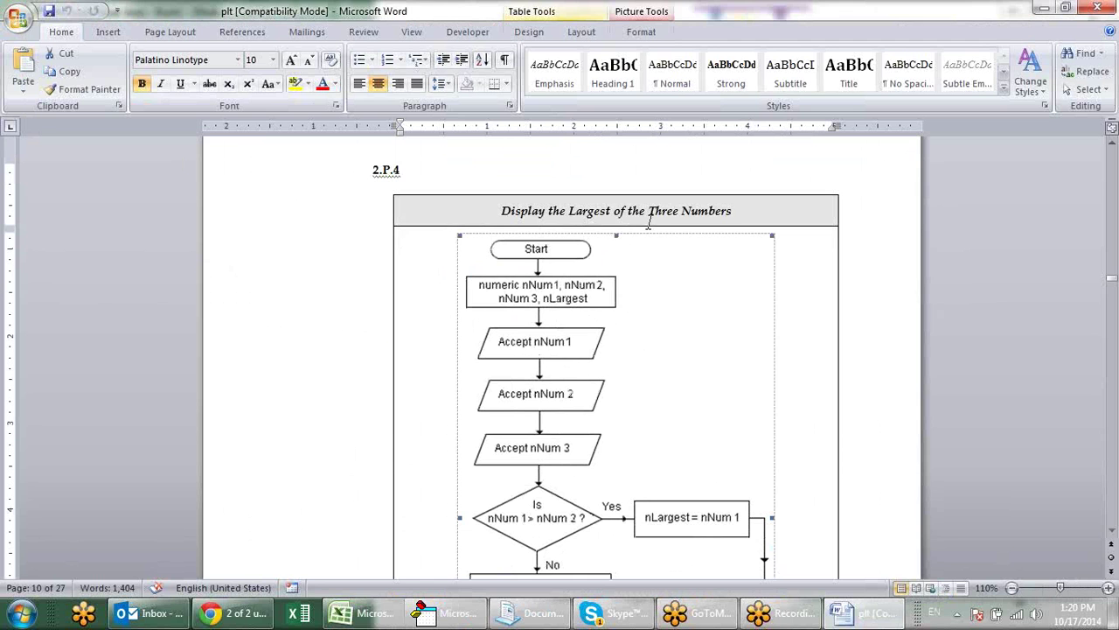
key(alt+Tab)
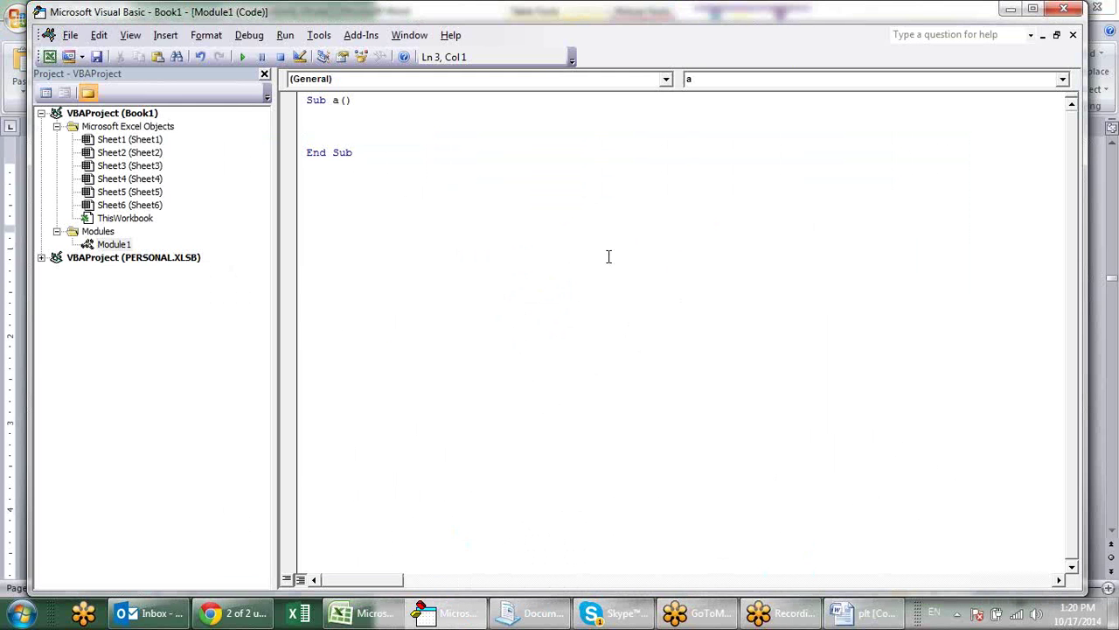
- Add 'Dim num1, num2, num3, largest As Integer' in Sub a, leaving blank lines below
click(343, 111)
key(Return)
text(d)
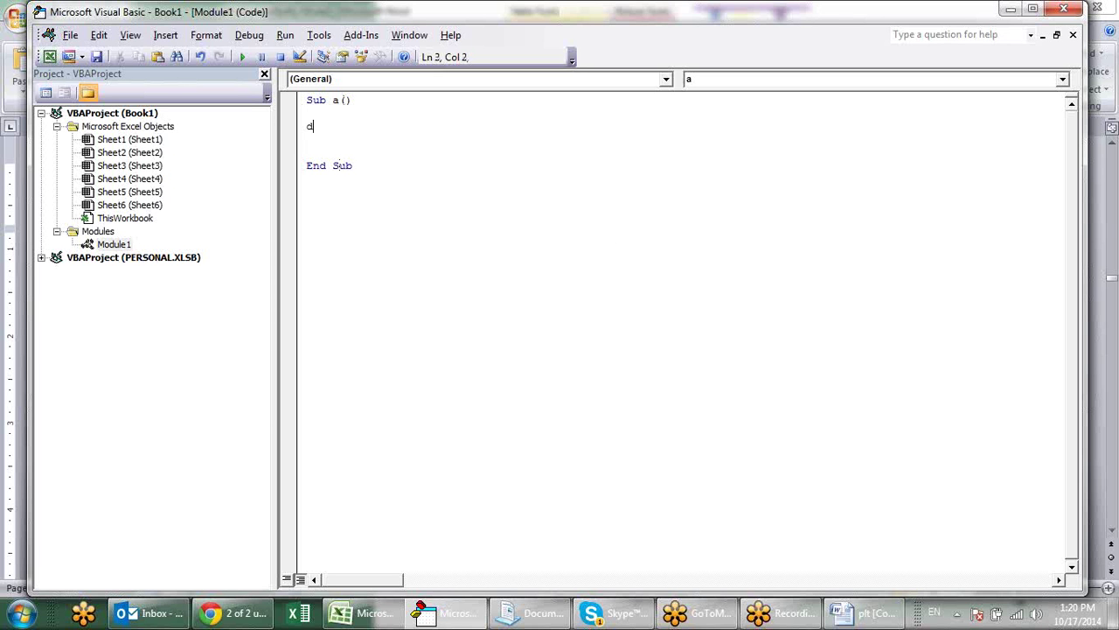
text(im)
text( num1, )
text(num2, )
text(num3)
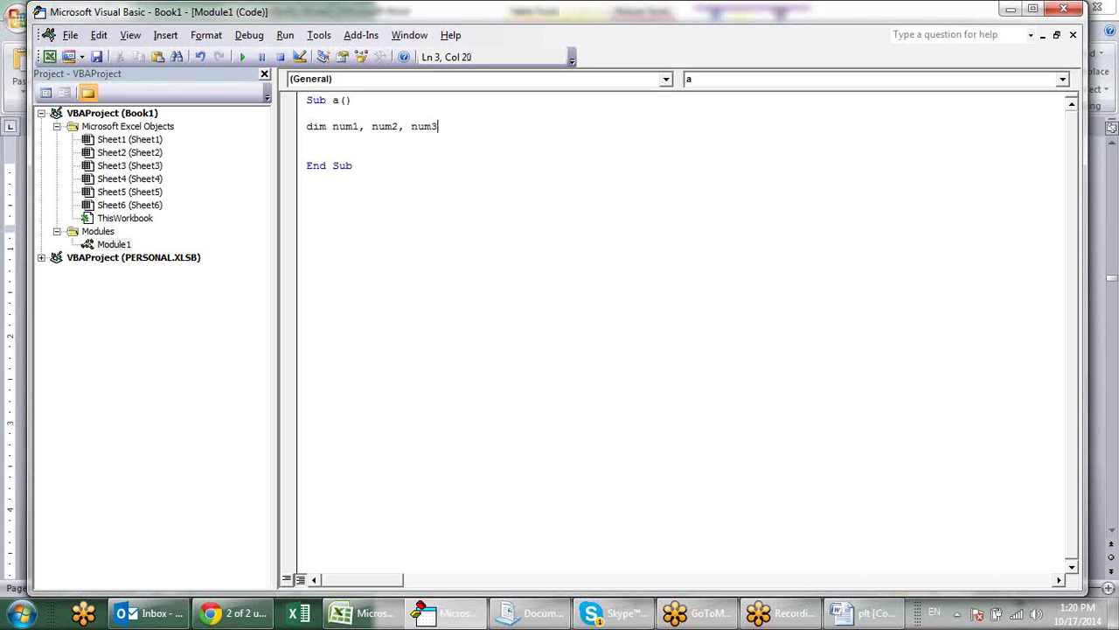
text(, nu)
text(m)
key(BackSpace)
key(BackSpace)
key(BackSpace)
text(largest)
text( as i)
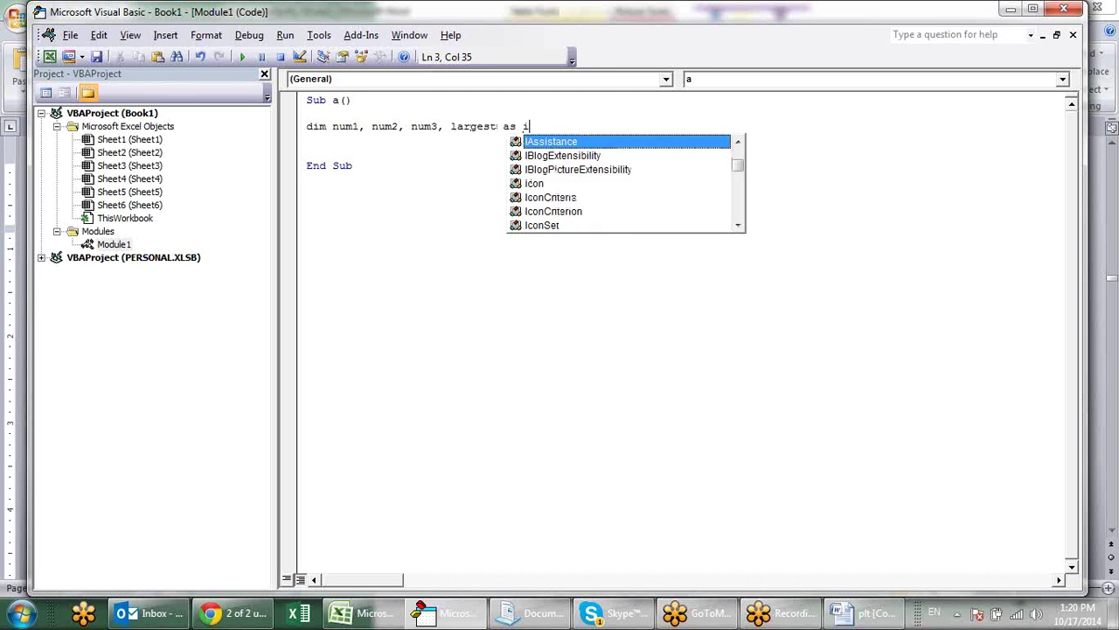
text(n)
key(Tab)
key(Return)
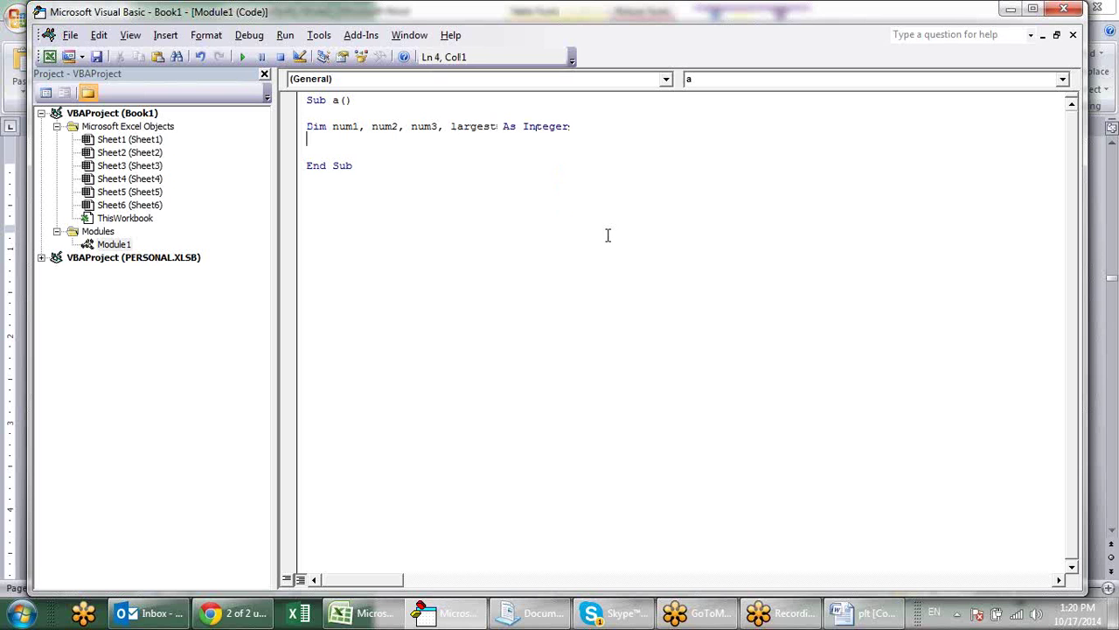
key(Return)
key(Return)
key(Return)
key(Up)
key(Up)
- Write num1 = CInt(InputBox("Enter Number 1")) as the first input line
text(nu)
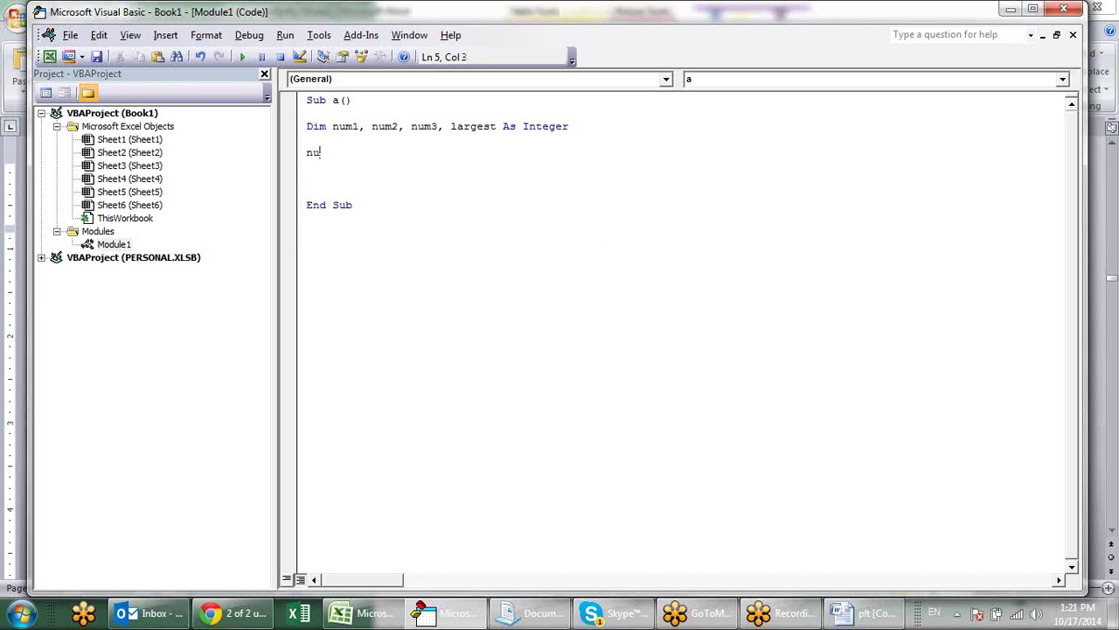
text(m1=)
text(c)
key(BackSpace)
text(cint()
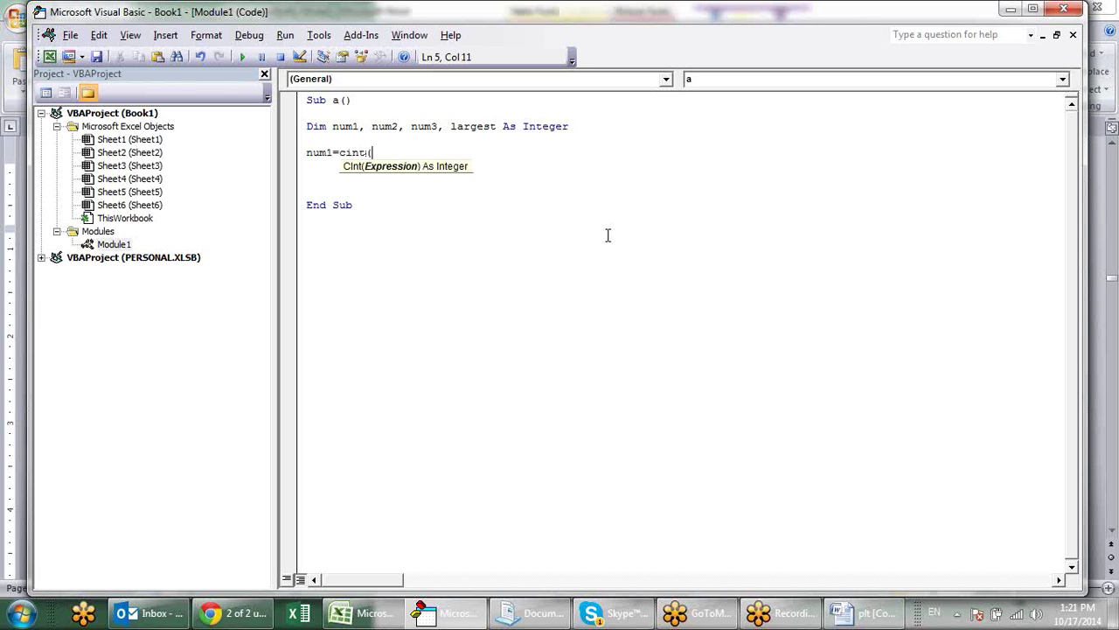
text())
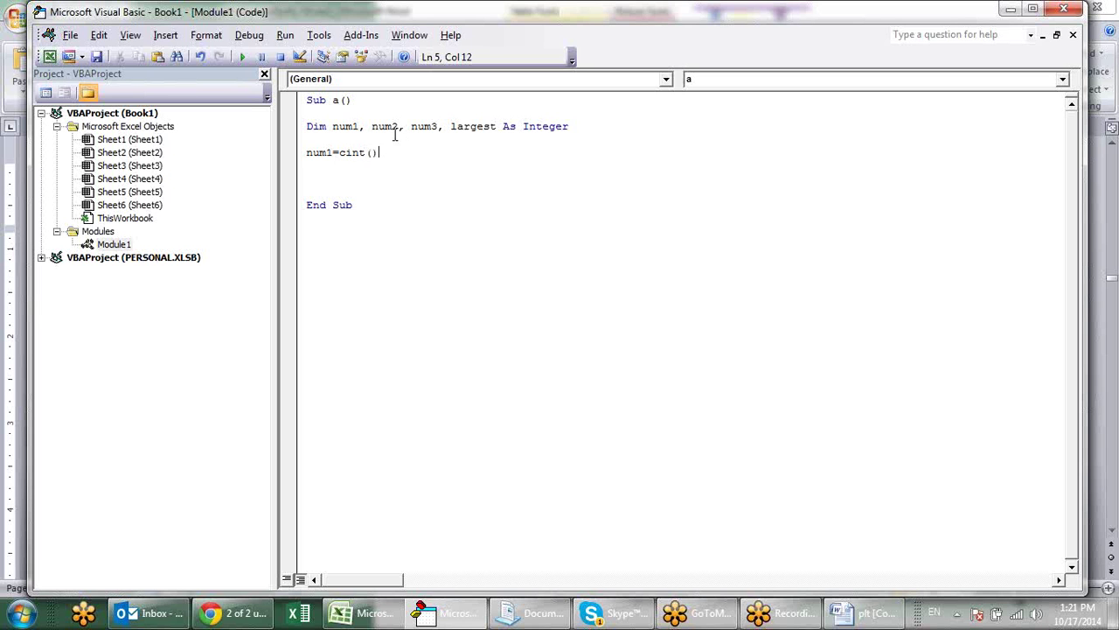
click(372, 152)
text(inputbox)
text(()
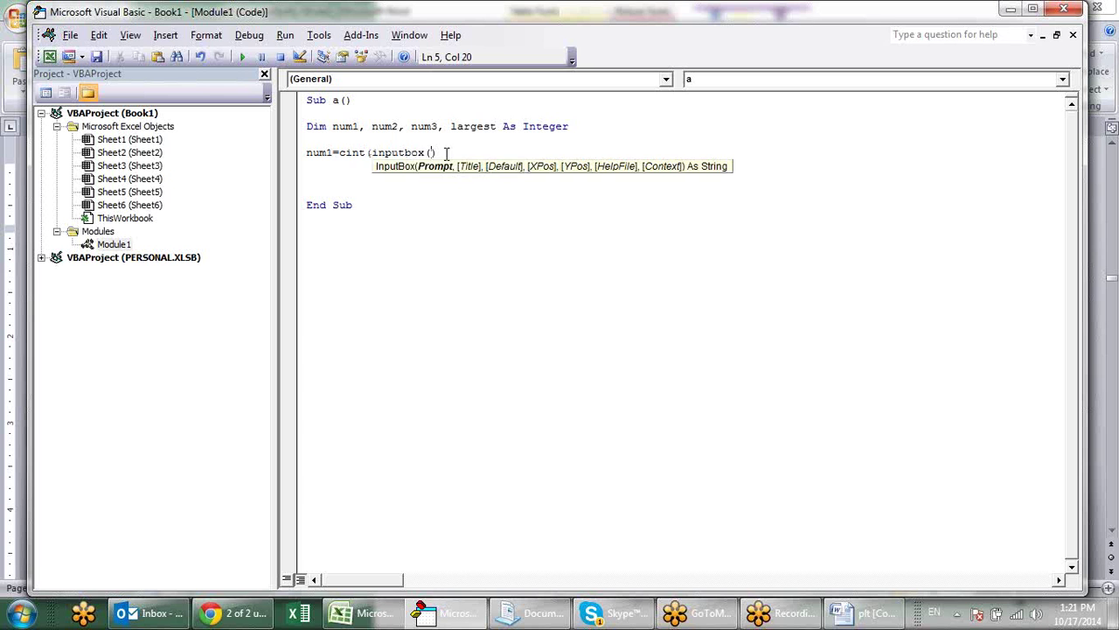
text())
key(Left)
text("")
click(439, 152)
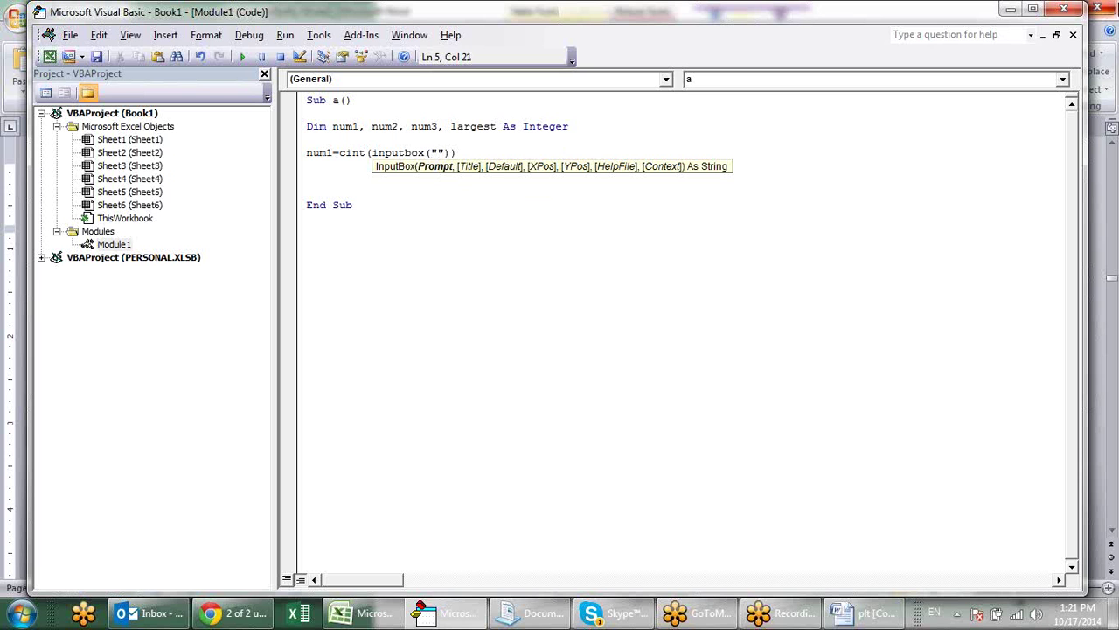
text(Enter )
text(Number 1)
key(BackSpace)
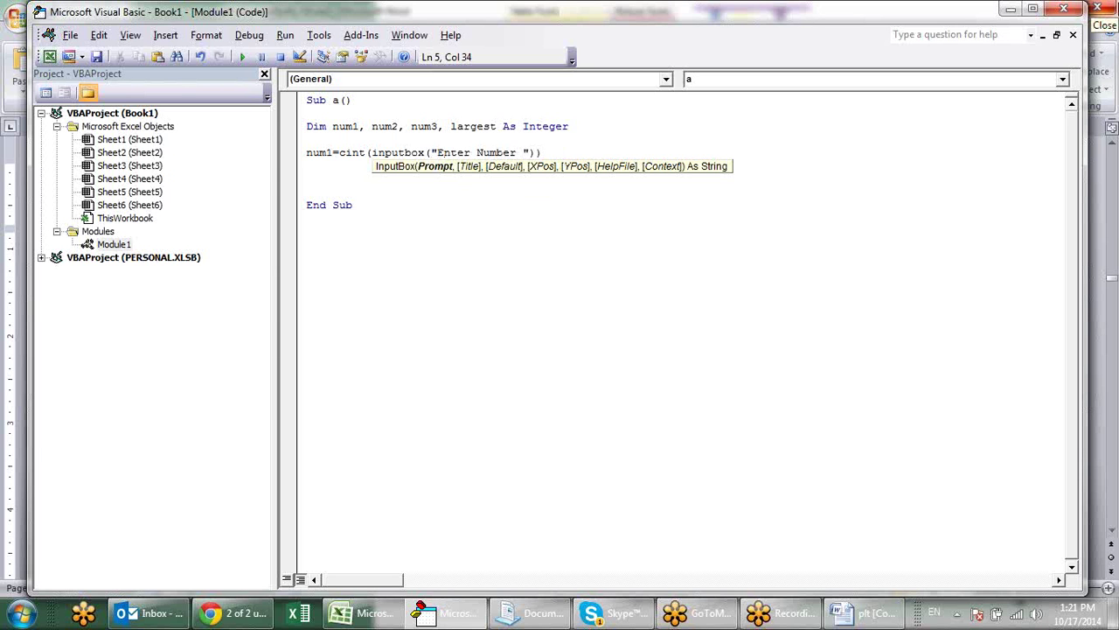
text(1)
click(746, 234)
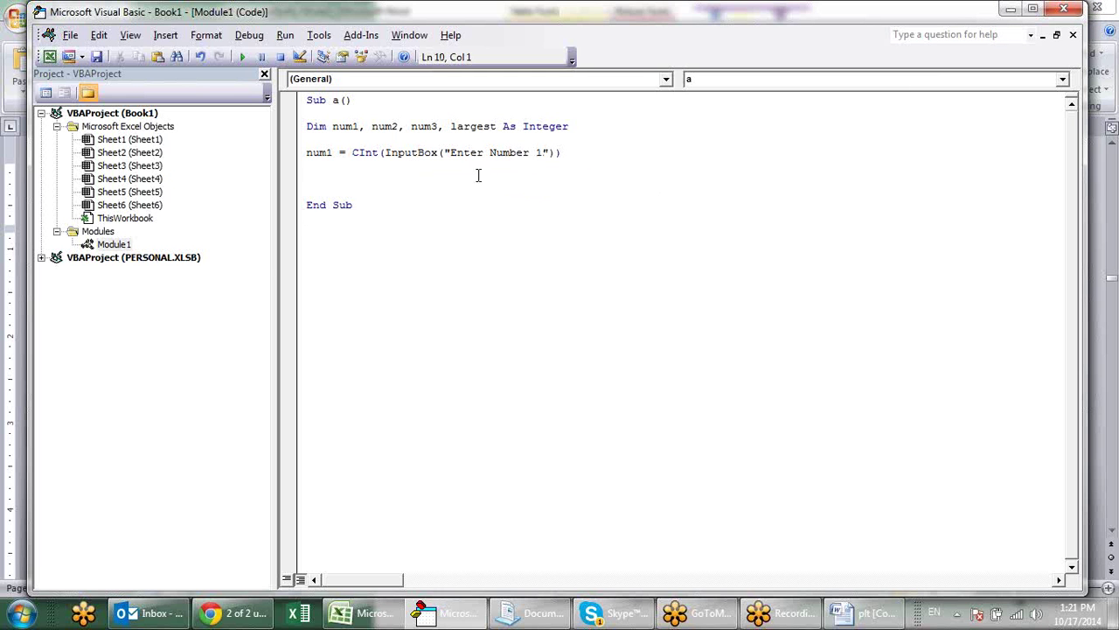
click(450, 177)
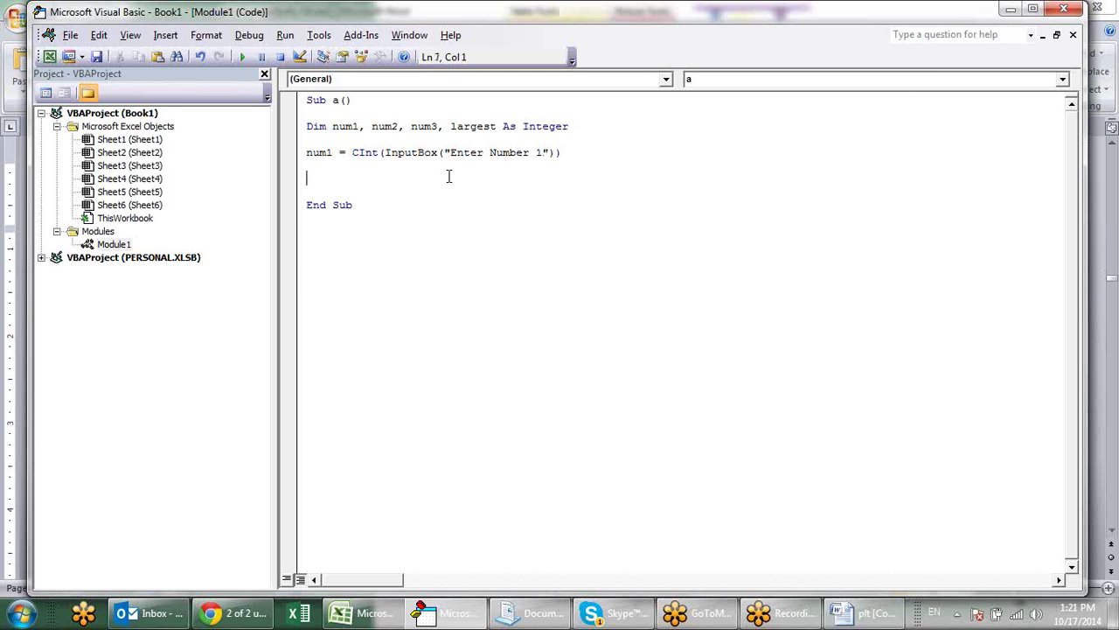
- Copy the num1 input line and paste two duplicates below it
click(352, 155)
key(shift+End)
click(367, 158)
mouse_move(562, 154)
mouse_down()
mouse_move(305, 166)
mouse_move(310, 154)
mouse_up()
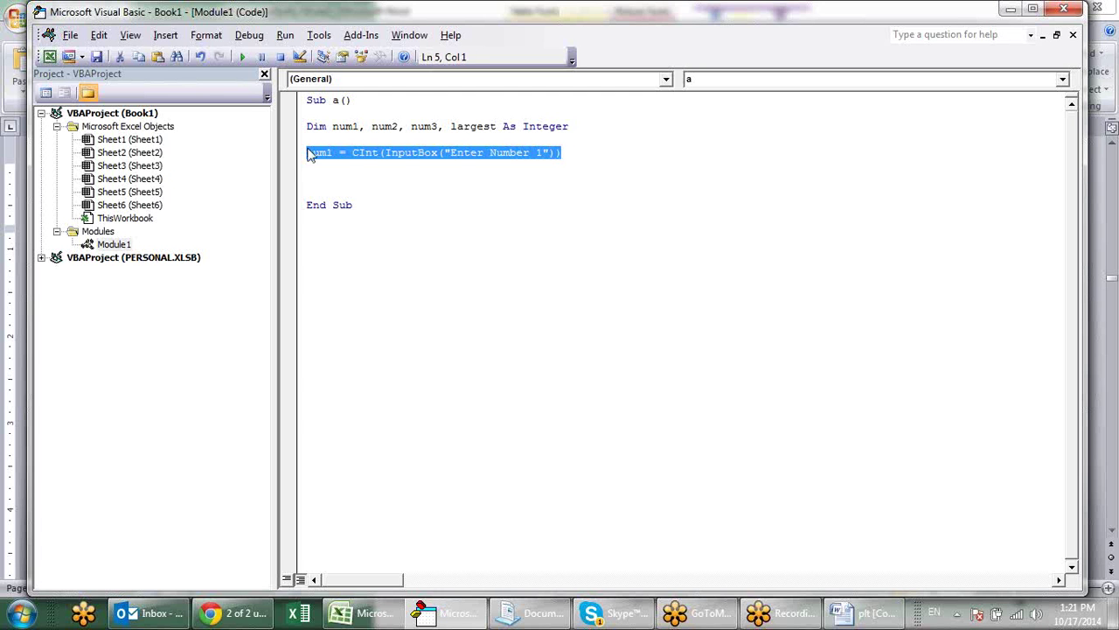
key(Down)
text(num1 = CInt(InputBox("Enter Number 1")))
key(Return)
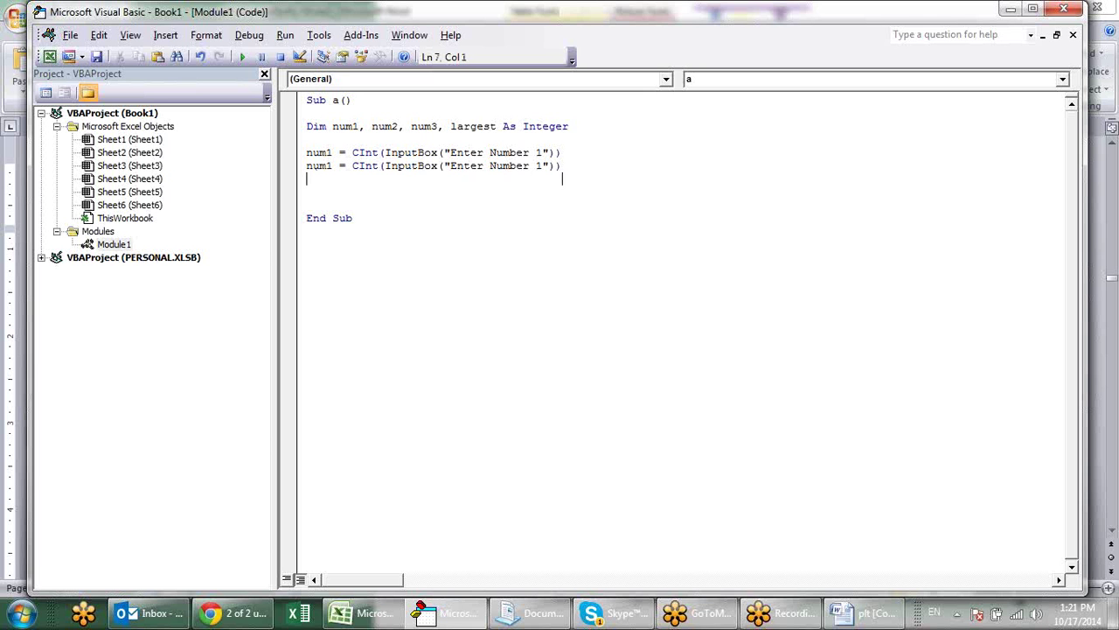
text(num1 = CInt(InputBox("Enter Number 1")))
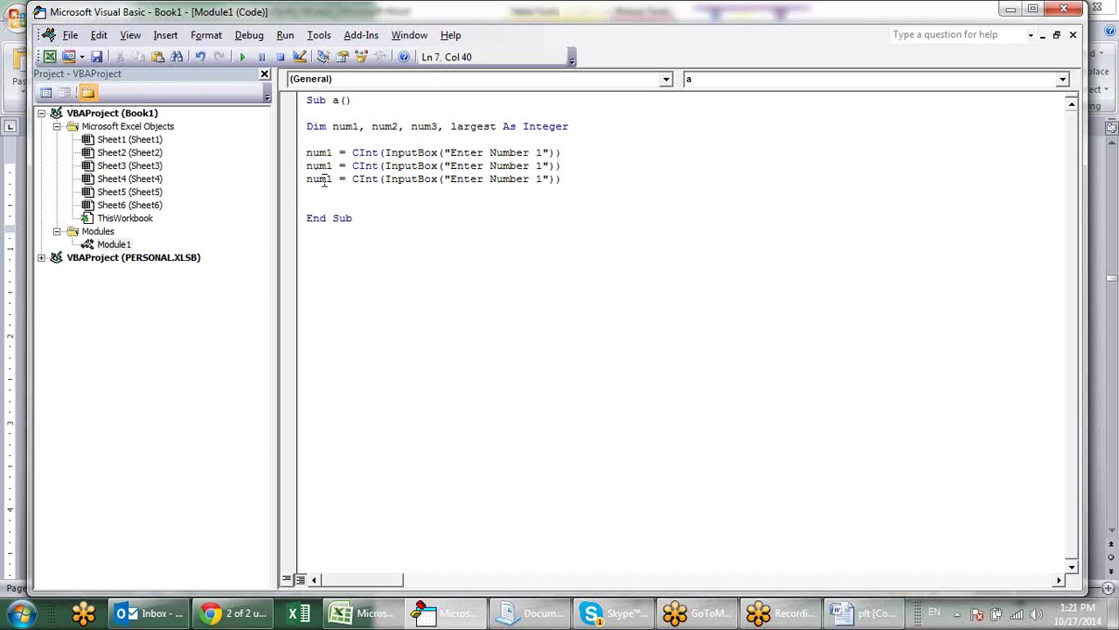
click(332, 166)
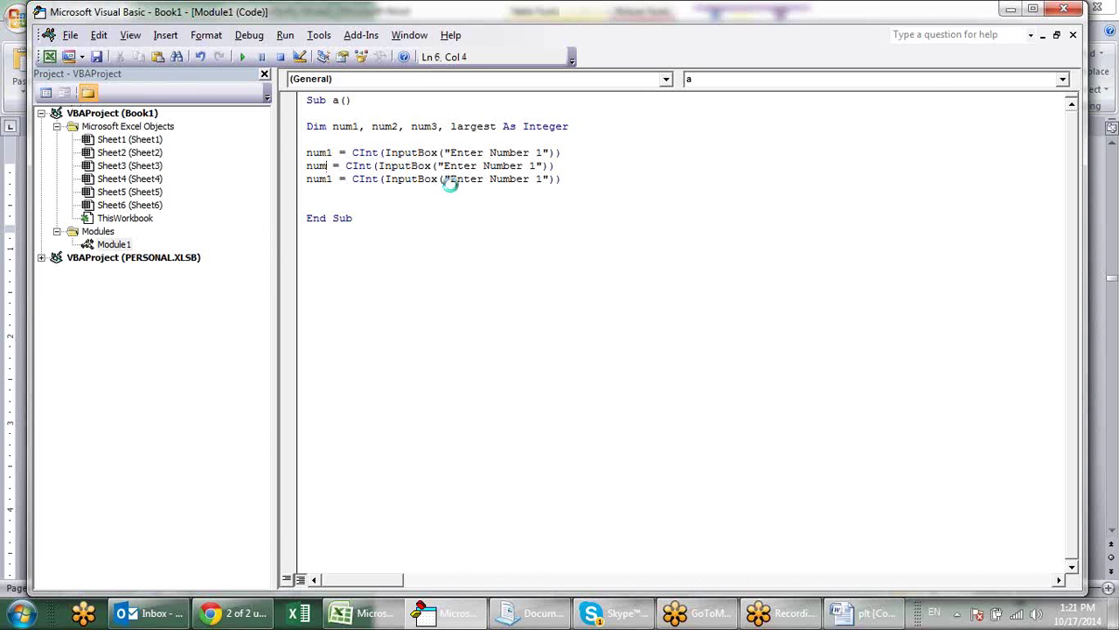
key(F2)
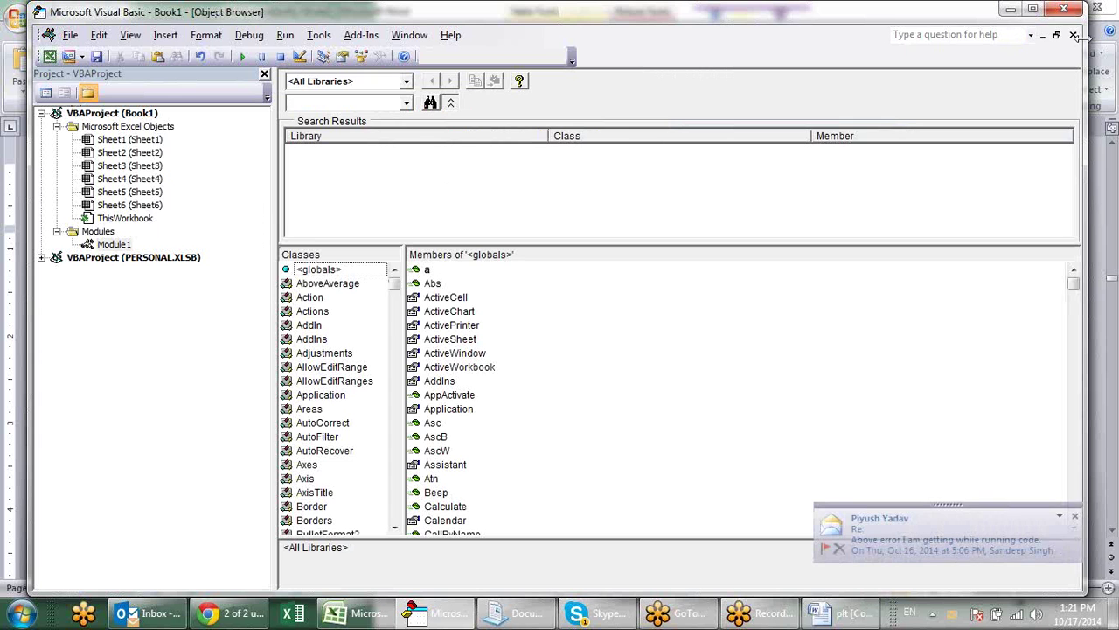
click(1072, 34)
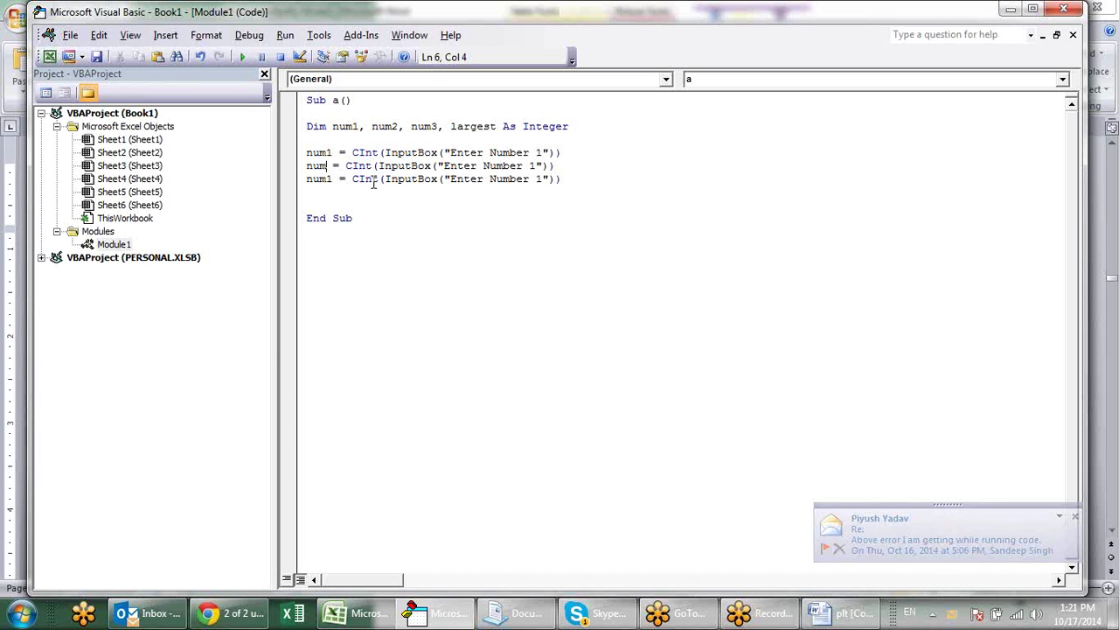
- Edit the copies to assign num2 and num3 with prompts 'Enter Number 2' and 'Enter Number 3'
text(2)
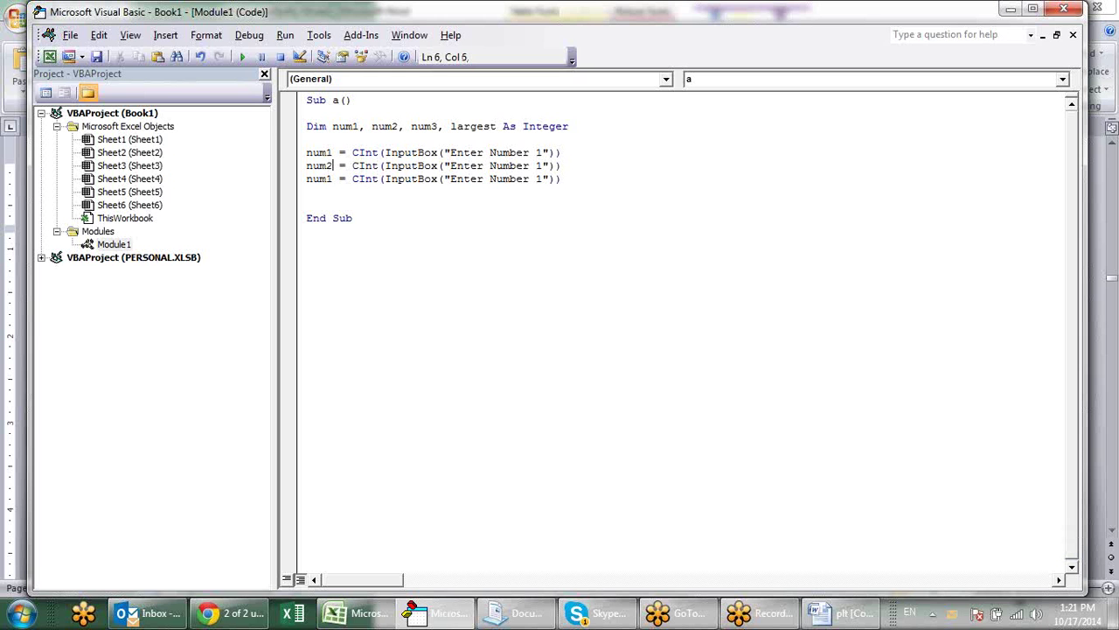
click(333, 181)
key(BackSpace)
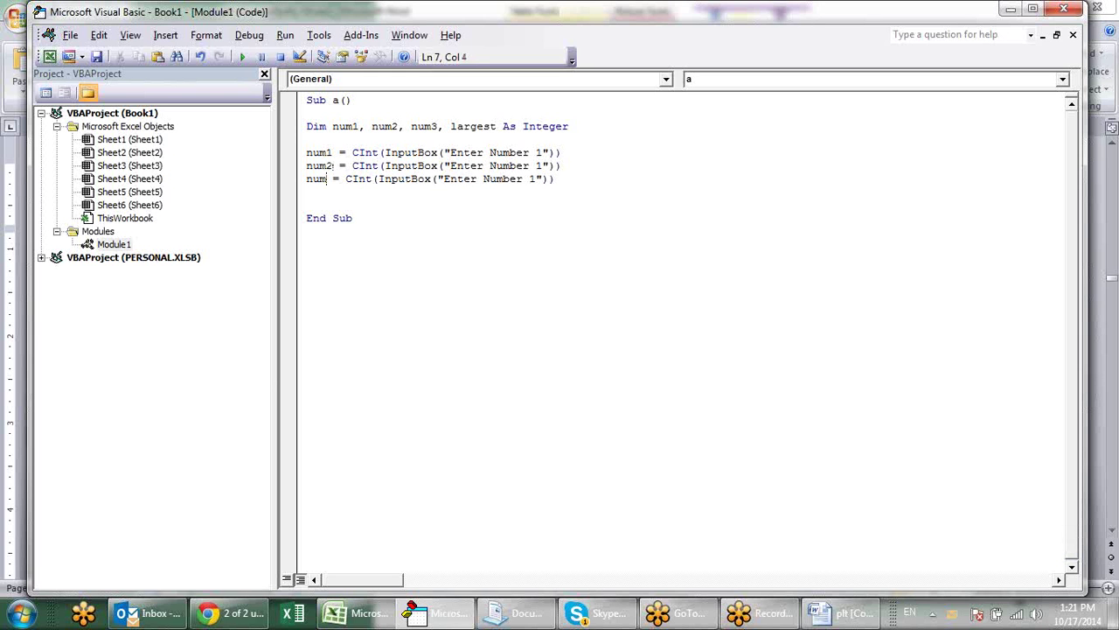
text(3)
click(544, 165)
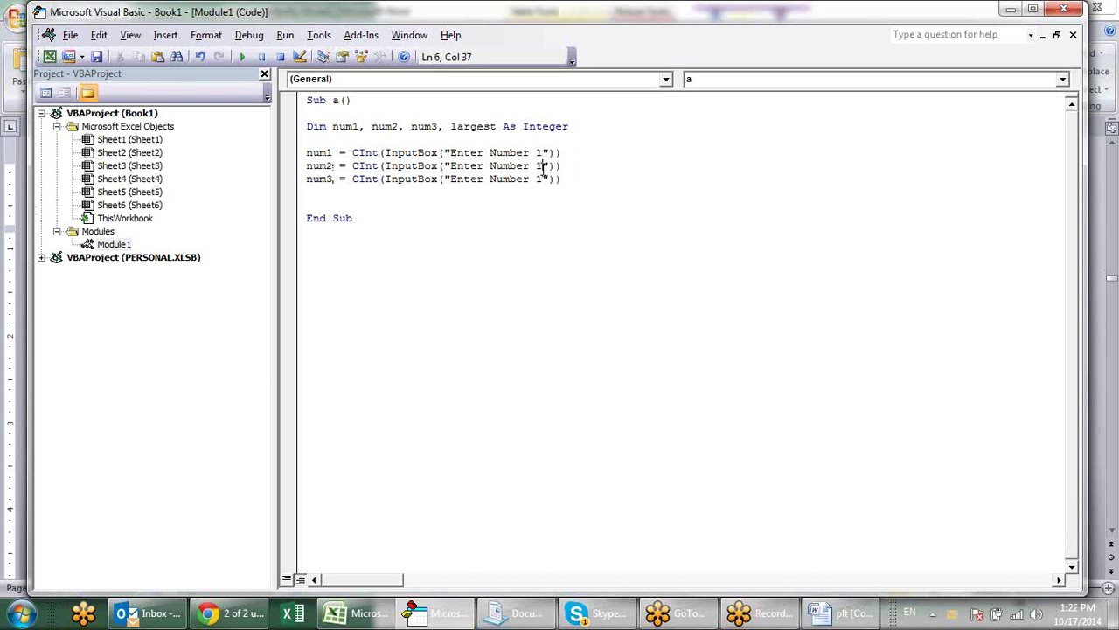
key(BackSpace)
text(2)
click(544, 178)
key(BackSpace)
text(3)
- Add blank lines above End Sub and switch to the Word flowchart
click(546, 202)
key(Return)
key(Return)
key(Up)
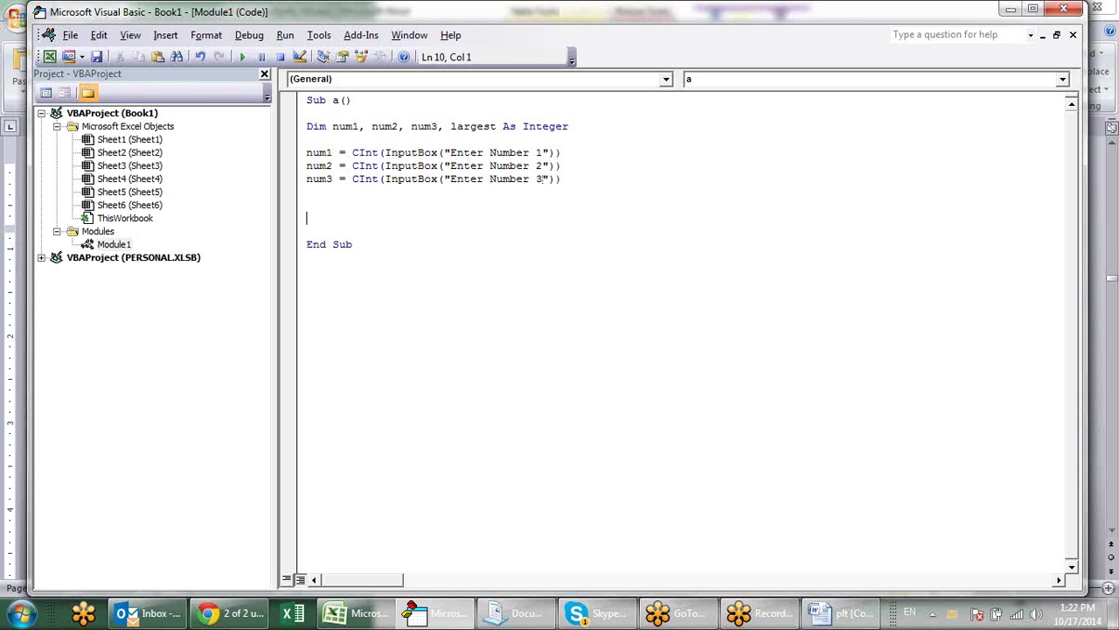
key(Up)
key(alt+Tab)
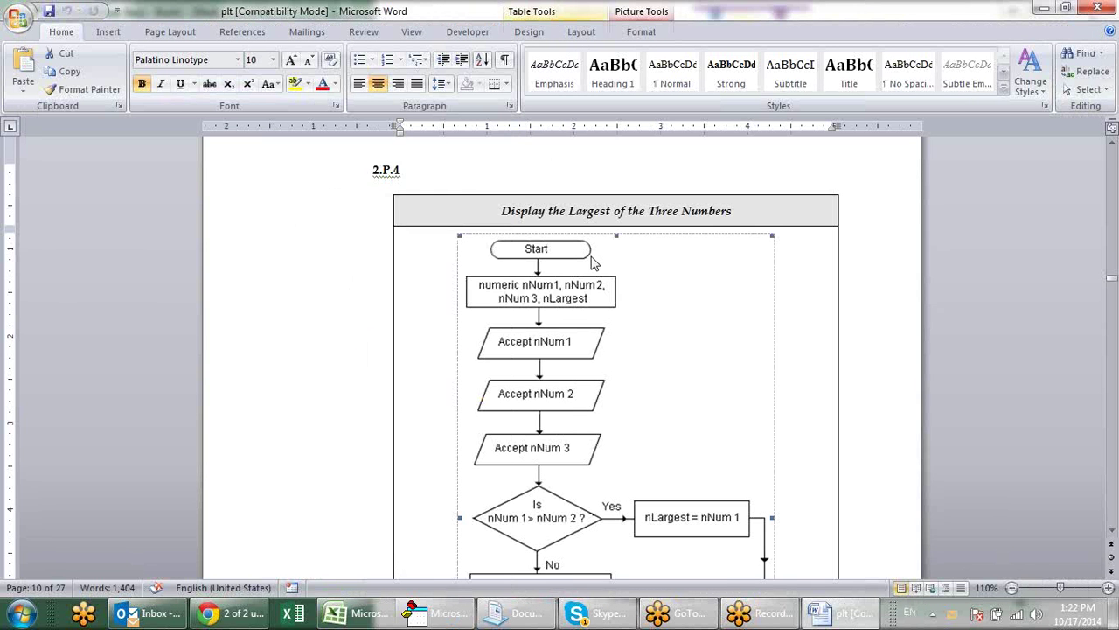
- Scroll the Word flowchart down to the decision boxes, then return to the VBA code
scroll(669, 289, down, 3)
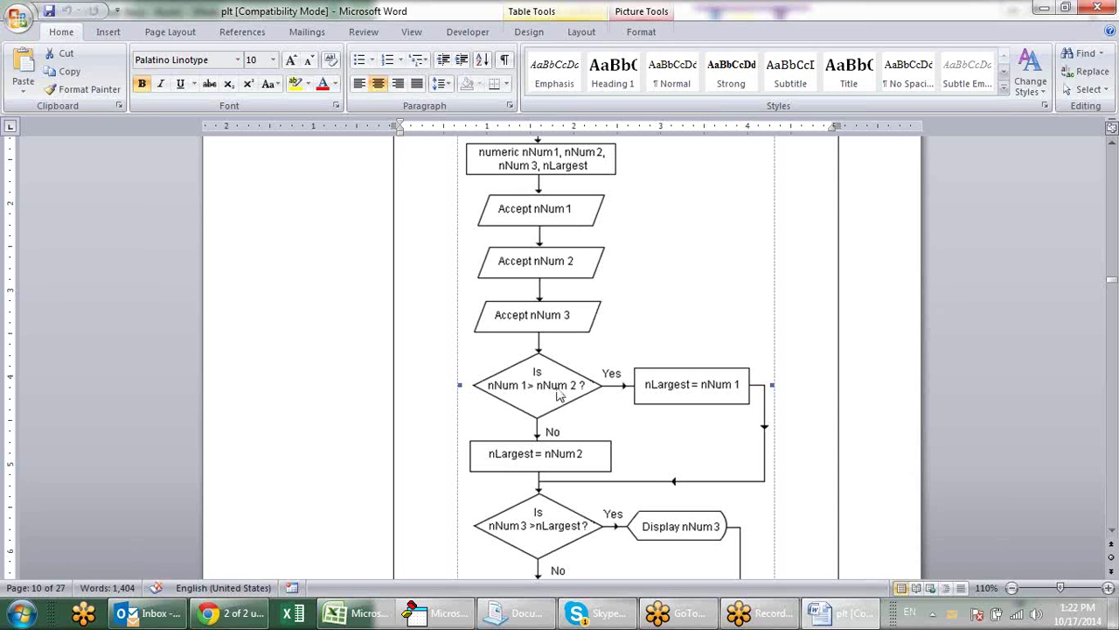
key(alt+Tab)
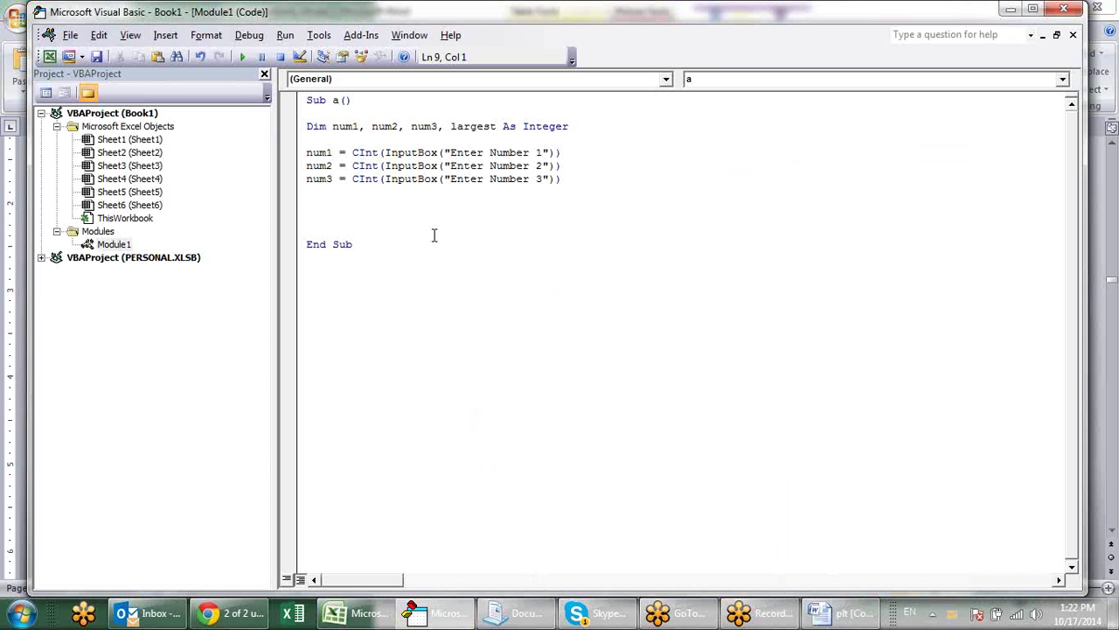
- Write an If num1 > num2 Then / Else / End If skeleton
text(ifnum)
text(1)
text(> nu)
text(m2)
text( then)
key(Return)
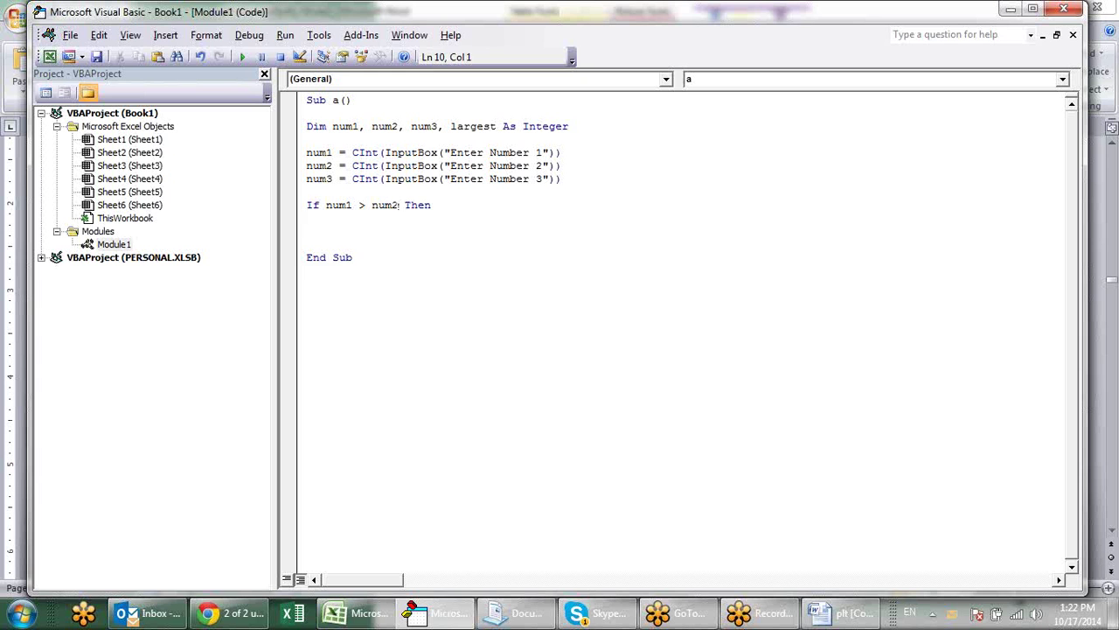
key(Return)
key(Return)
key(Return)
click(307, 244)
text(la)
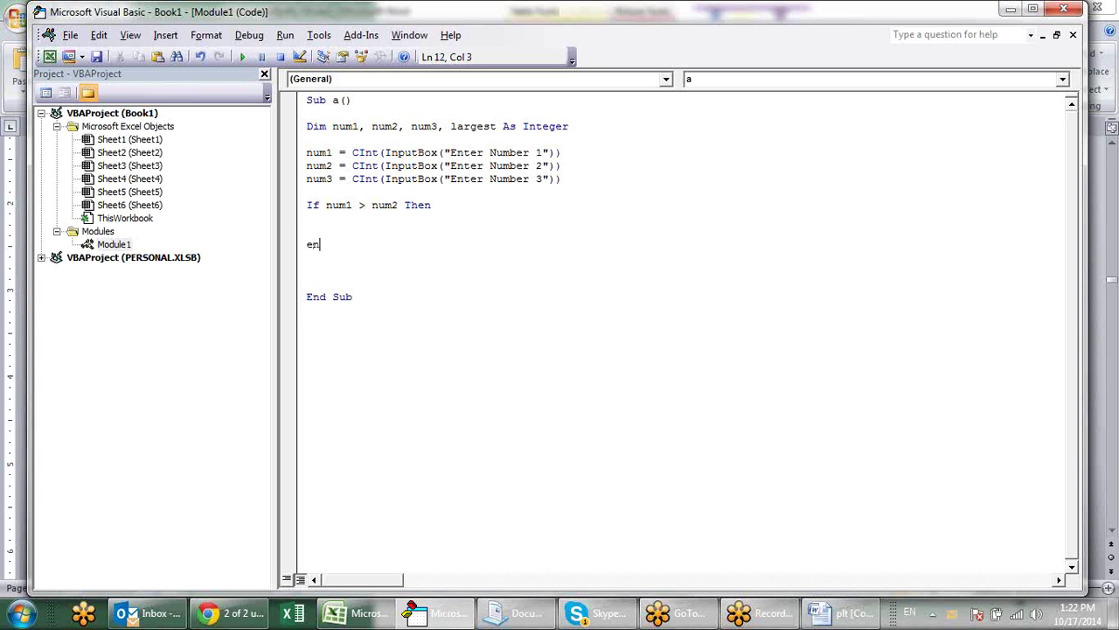
key(BackSpace)
key(BackSpace)
text(el)
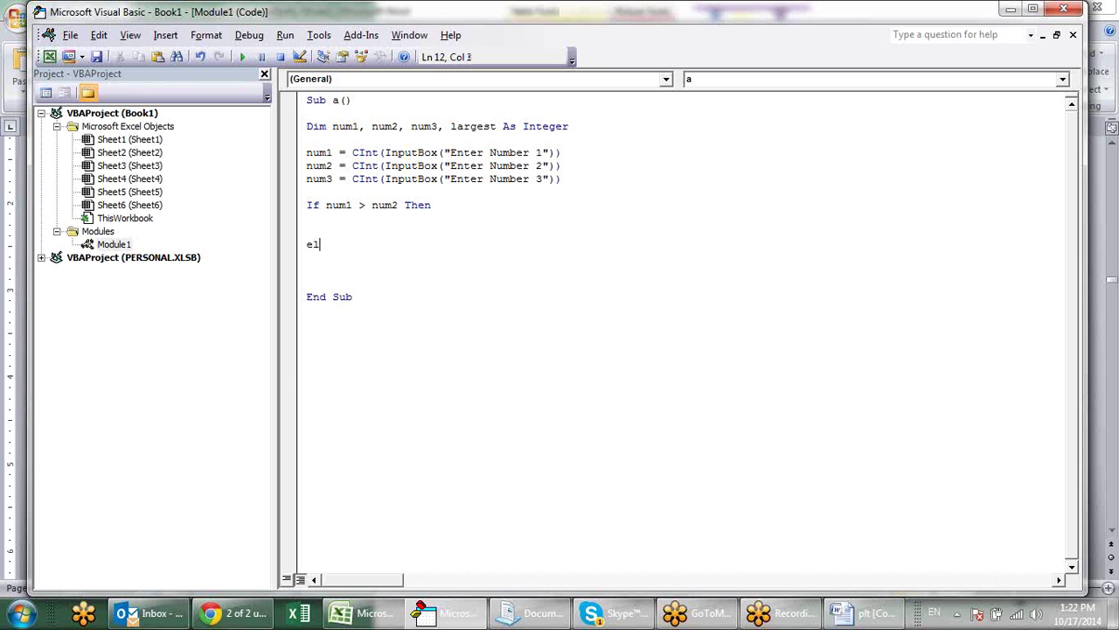
text(se)
key(Return)
key(Return)
key(Return)
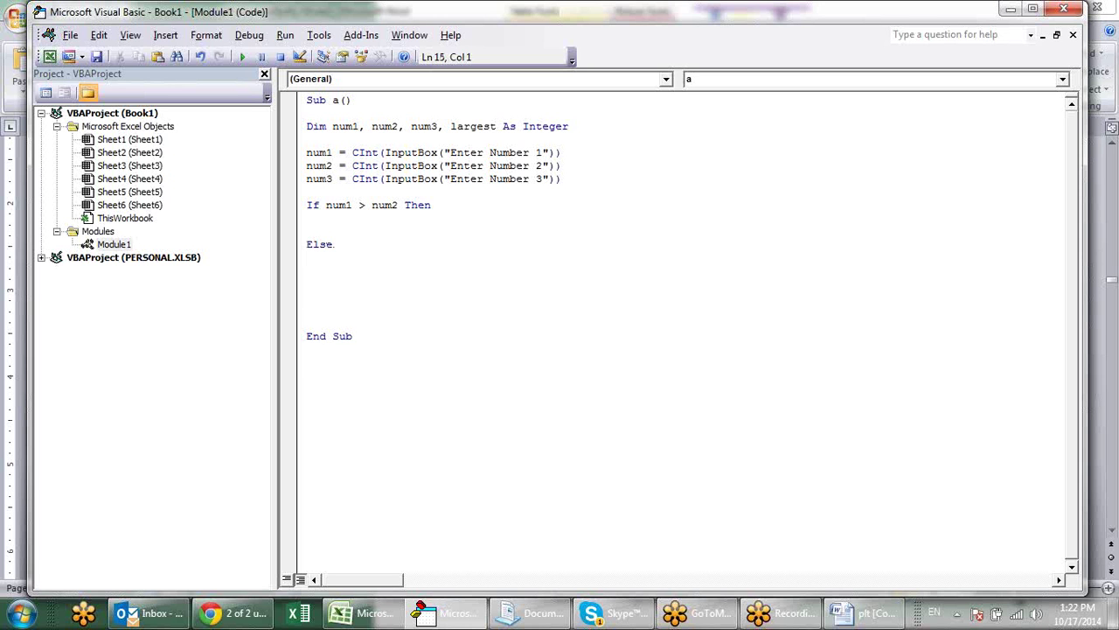
text(end)
text( if)
- Fill the branches with largest = num1 and largets = num2
click(306, 231)
key(alt+Tab)
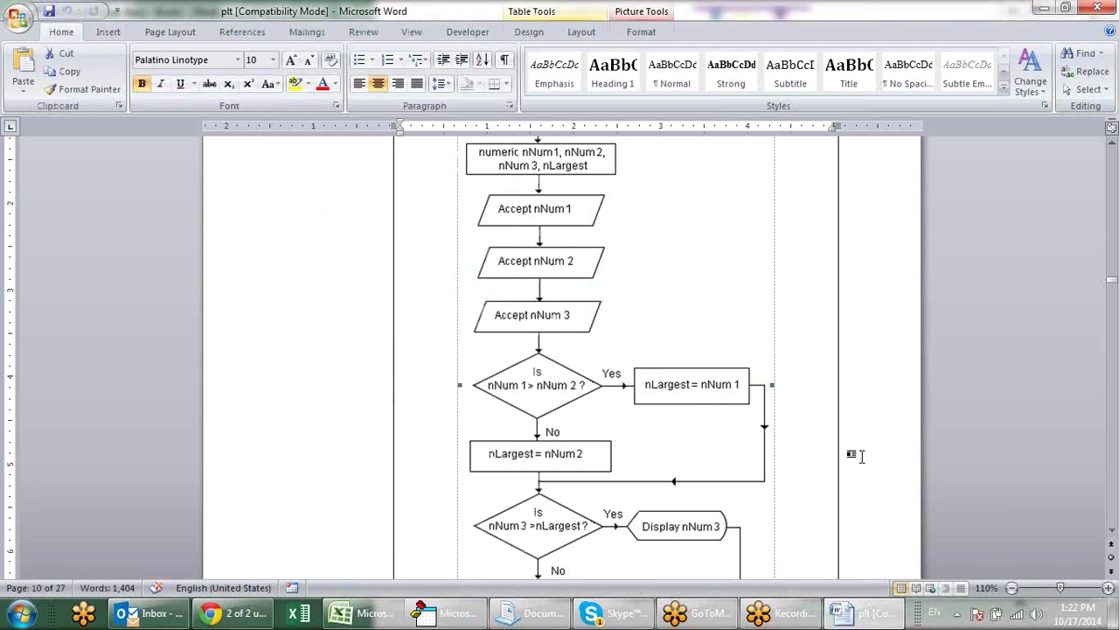
key(alt+Tab)
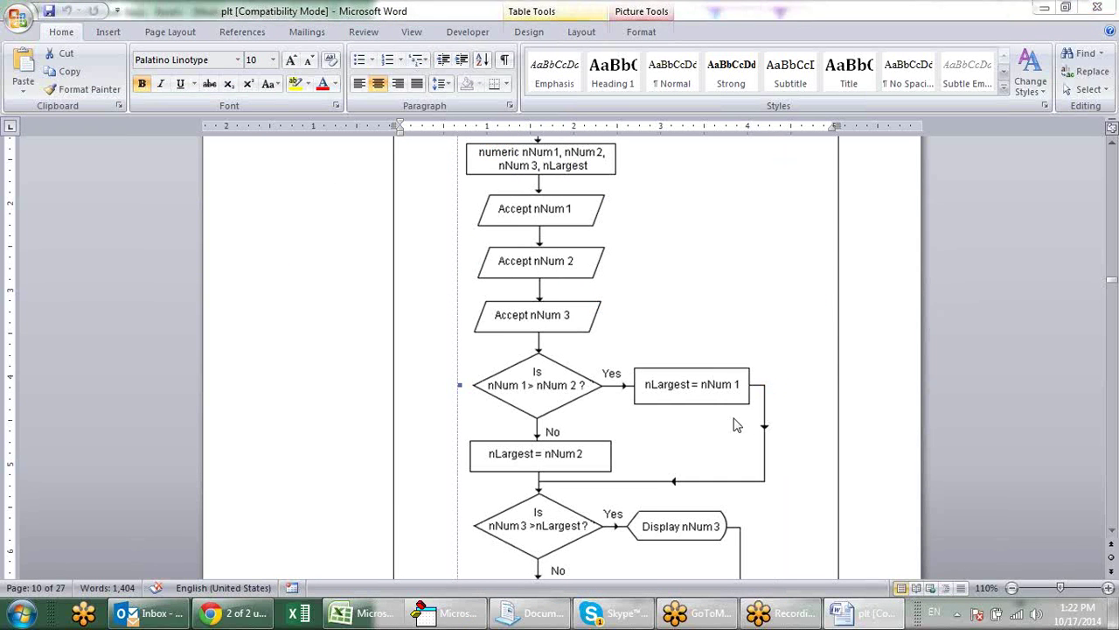
text(la)
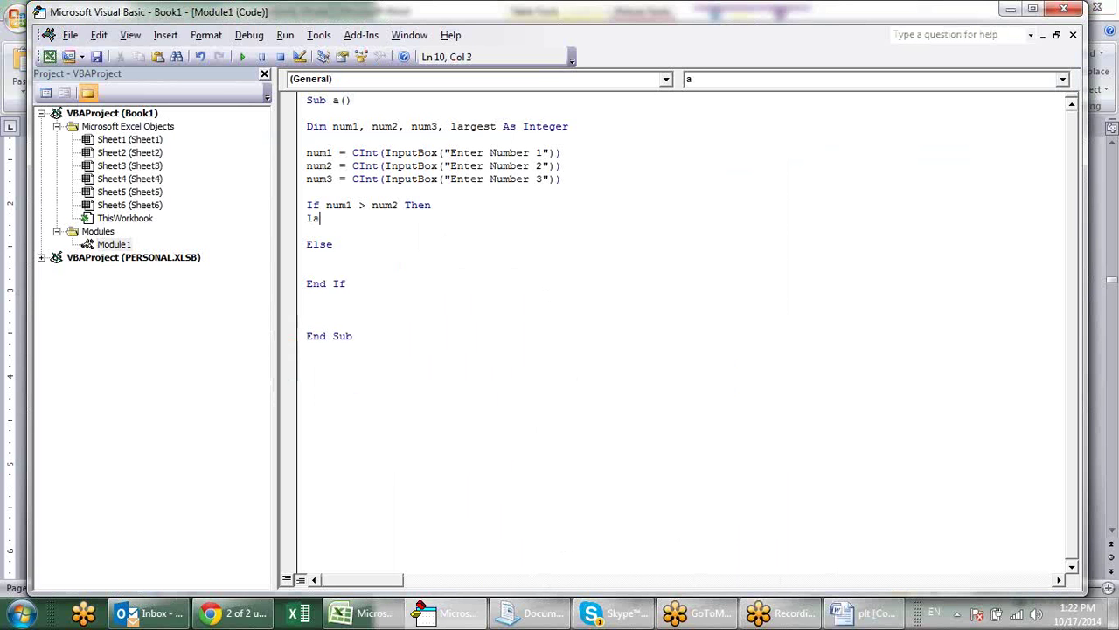
text(rg)
key(BackSpace)
key(BackSpace)
text(rges)
text(t=nu)
text(m1)
click(307, 231)
text(la)
text(rgets)
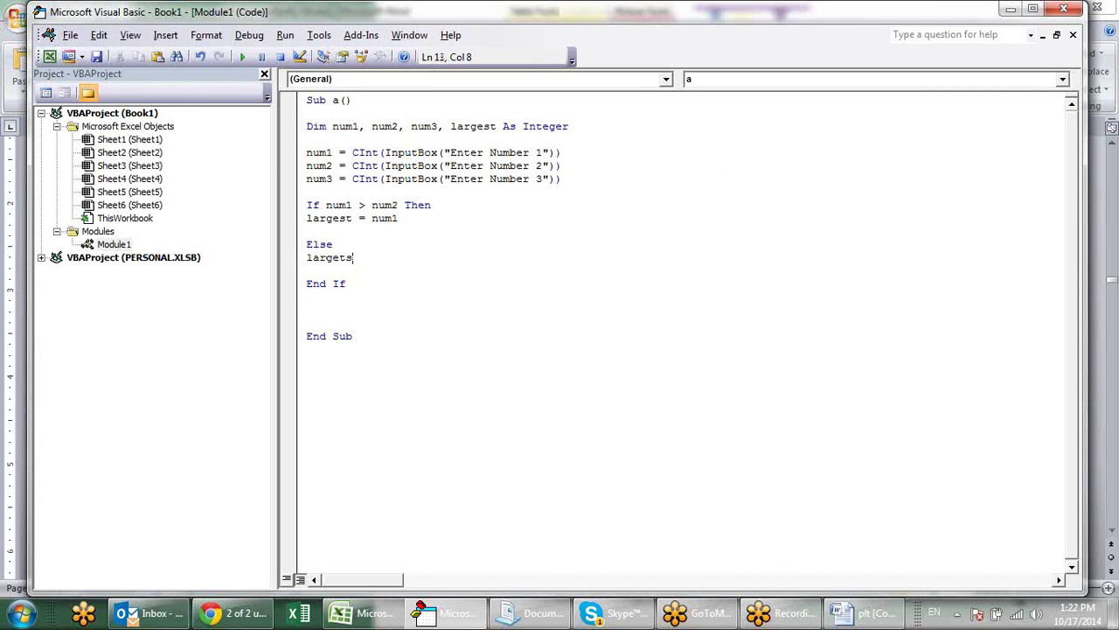
text(=num)
text(2)
- Add a blank line after End If and scroll through the Word flowchart
click(347, 283)
key(Return)
key(Return)
key(Return)
key(Return)
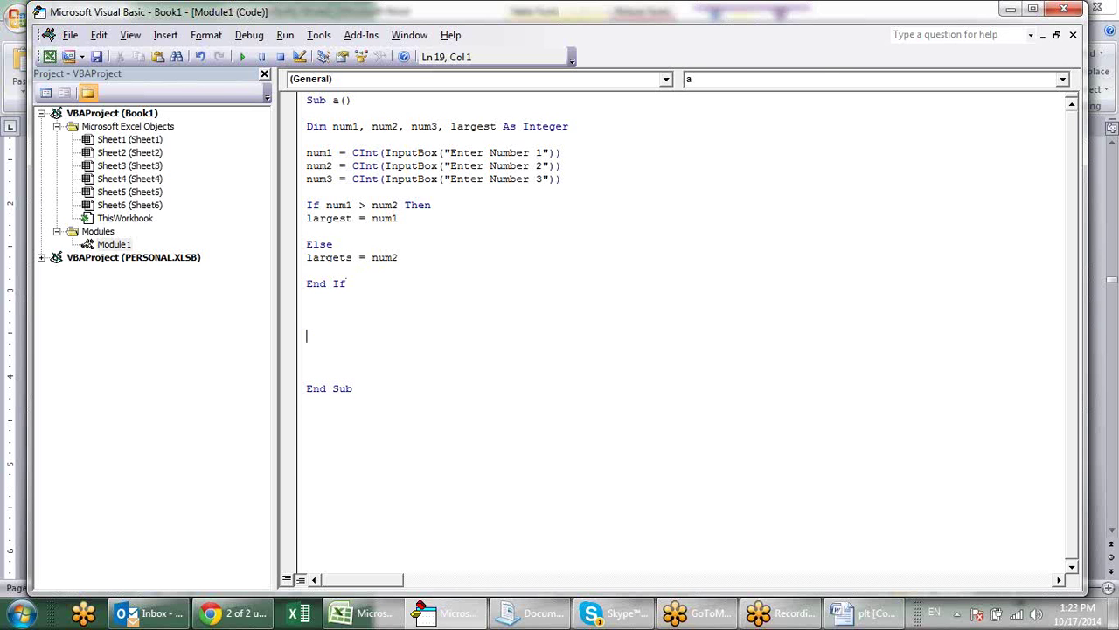
key(alt+Tab)
scroll(563, 409, down, 2)
- Write an If num3 > largest Then / Else / End If skeleton
scroll(570, 379, down, 1)
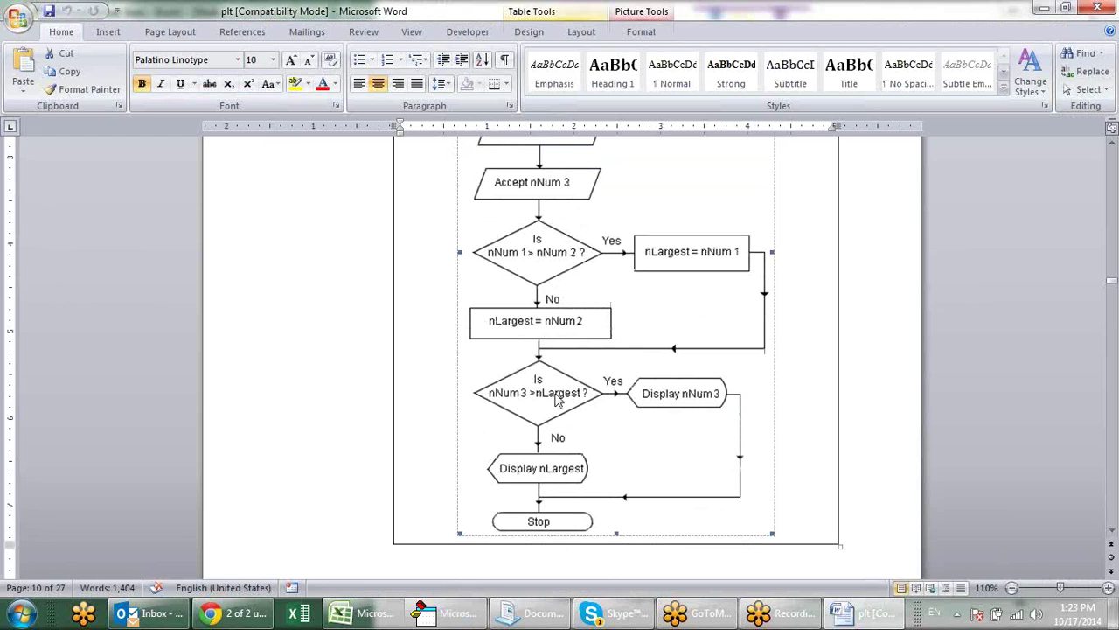
key(alt+Tab)
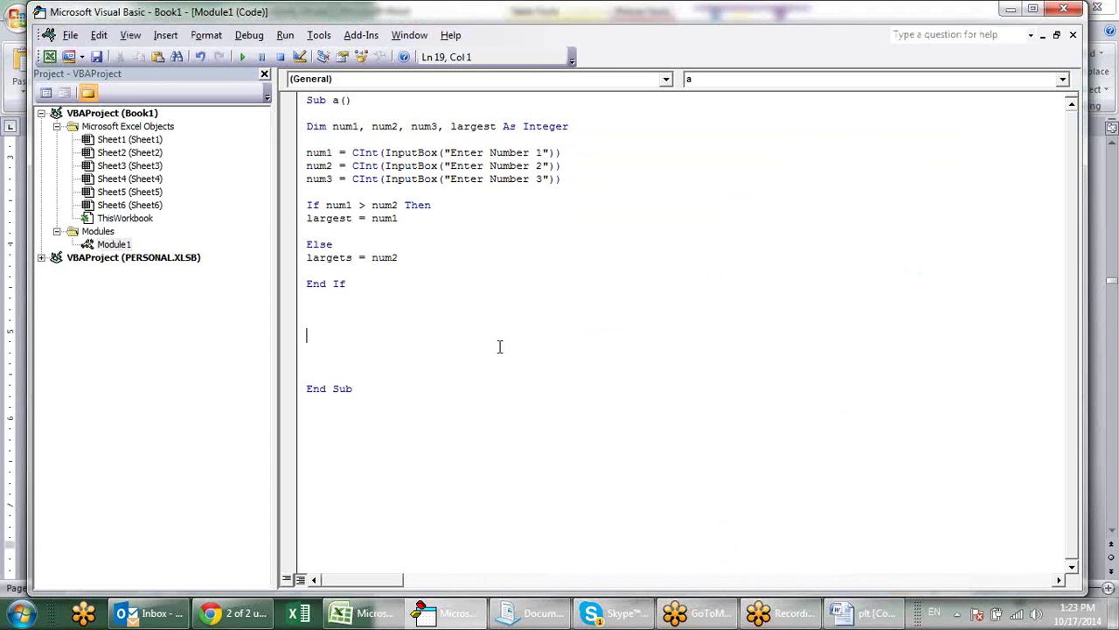
text(if n)
key(BackSpace)
text(num3 )
text(> n)
key(BackSpace)
text(larg)
text(est the)
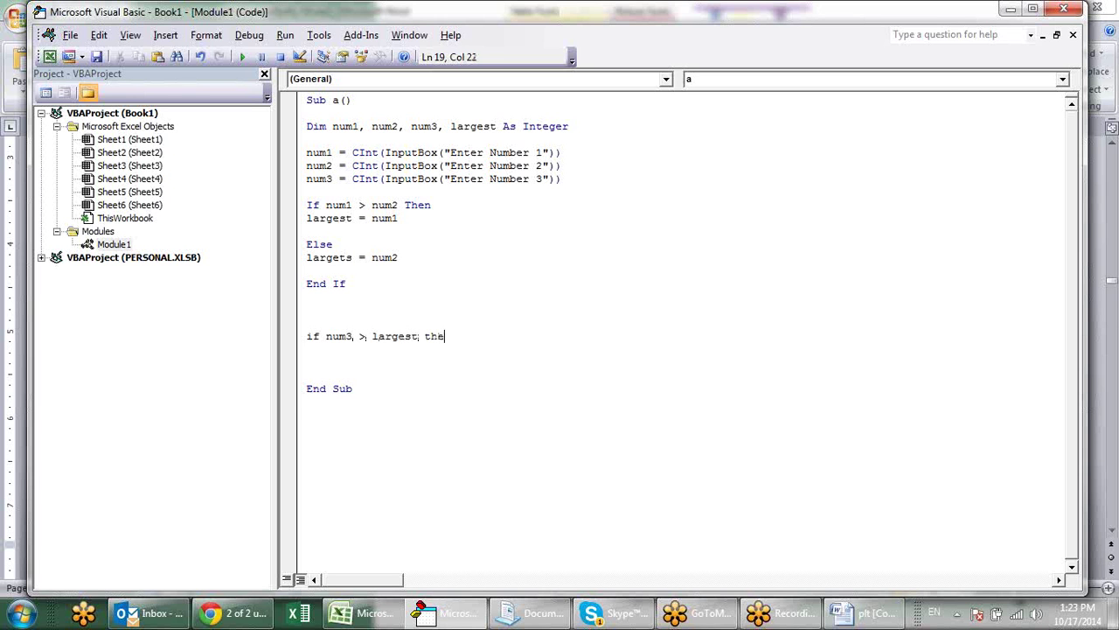
text(n)
key(Return)
key(Return)
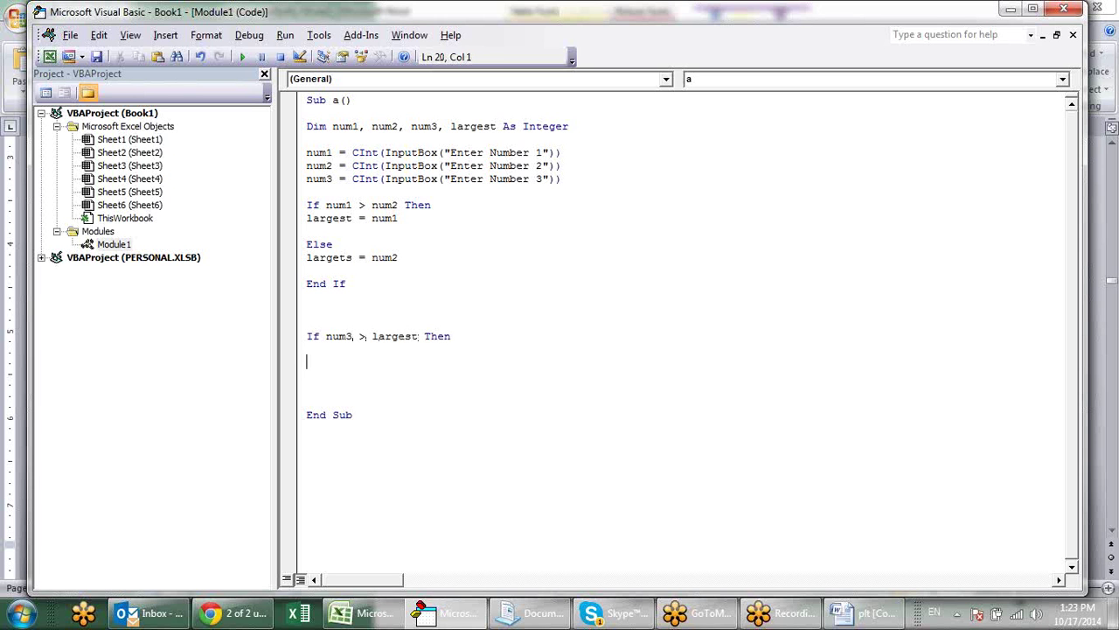
text(else)
key(Return)
key(Return)
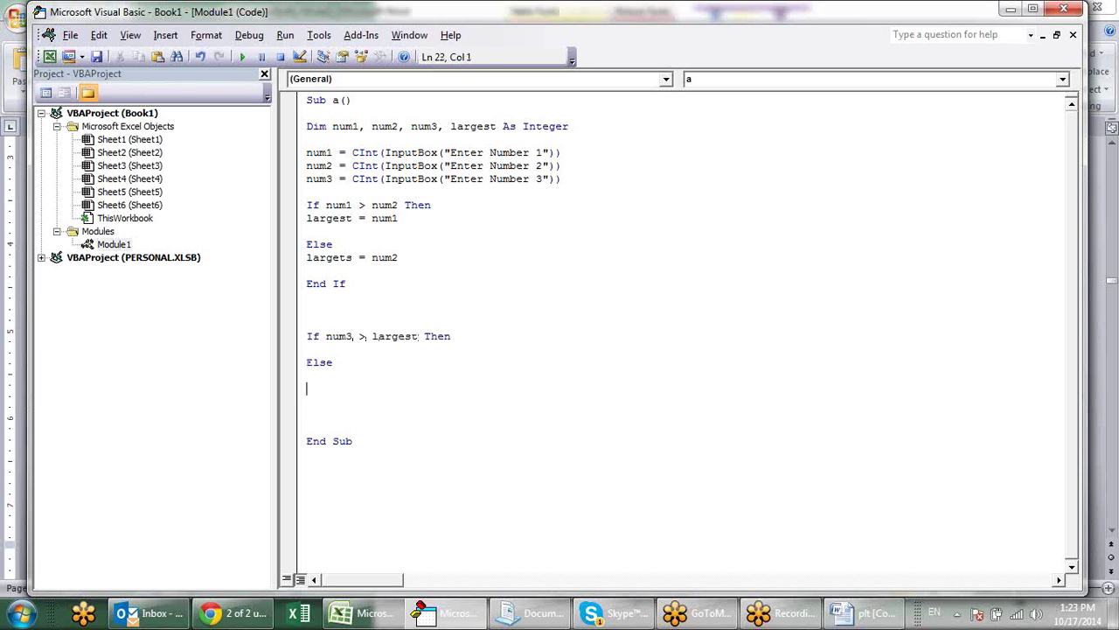
text(endif)
key(Down)
click(338, 388)
- Fill the branches with MsgBox num3 and MsgBox largest
key(alt+Tab)
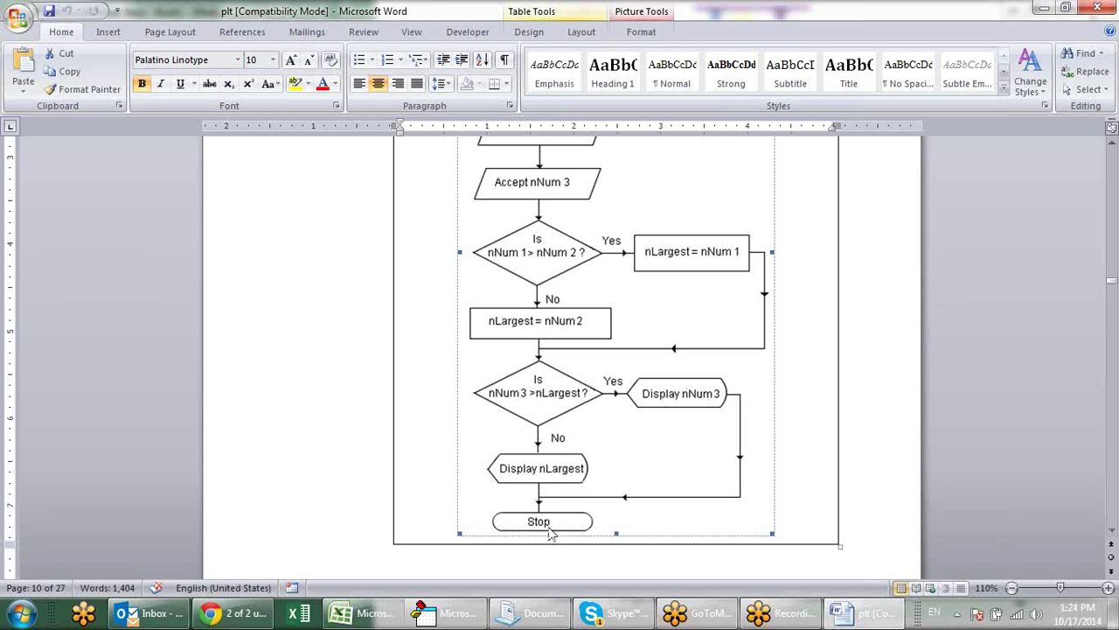
key(alt+Tab)
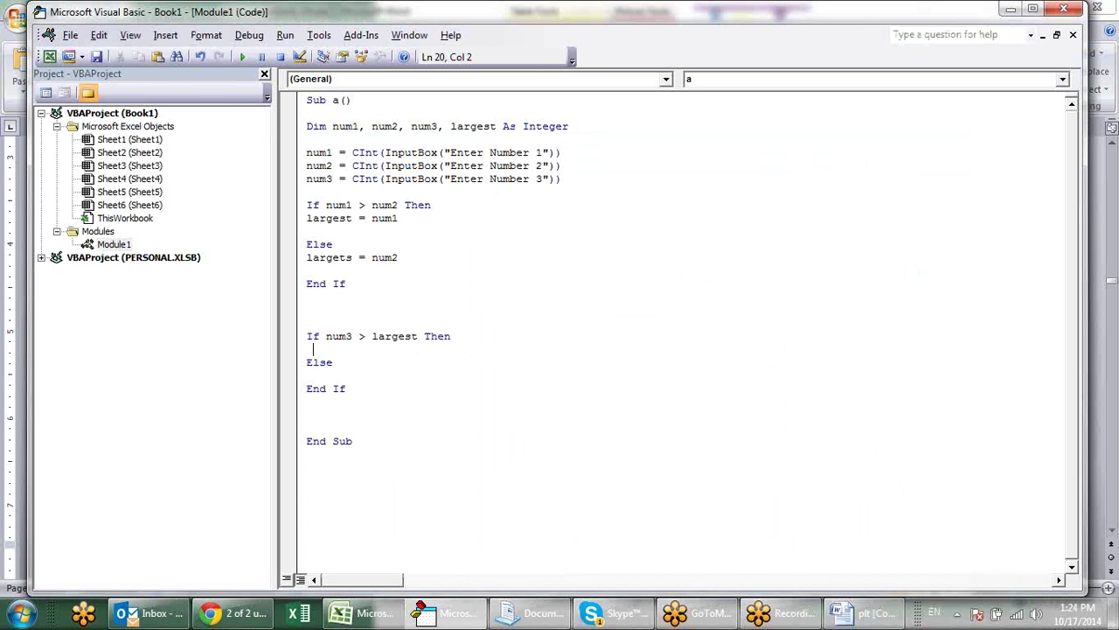
text(msgbox )
text(num)
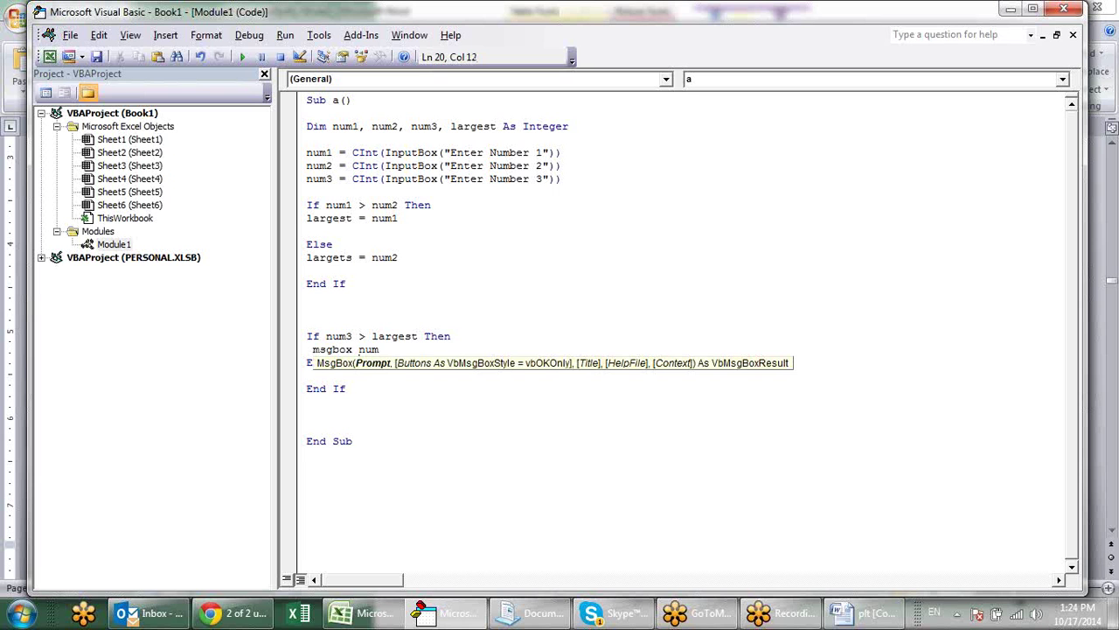
key(Down)
key(Down)
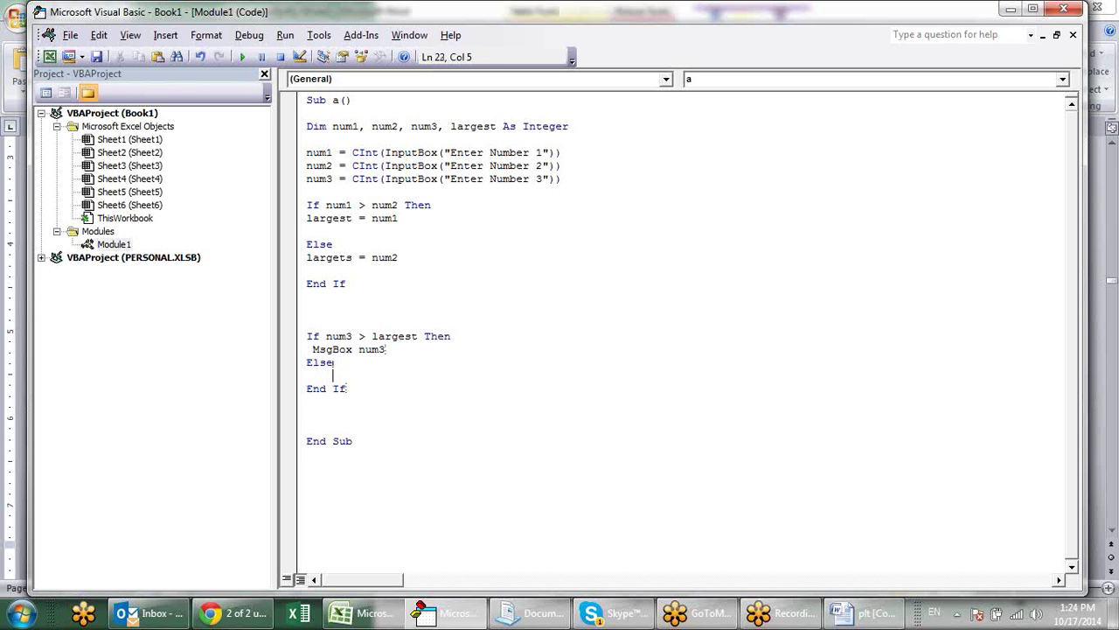
text(msgbox)
text( largest)
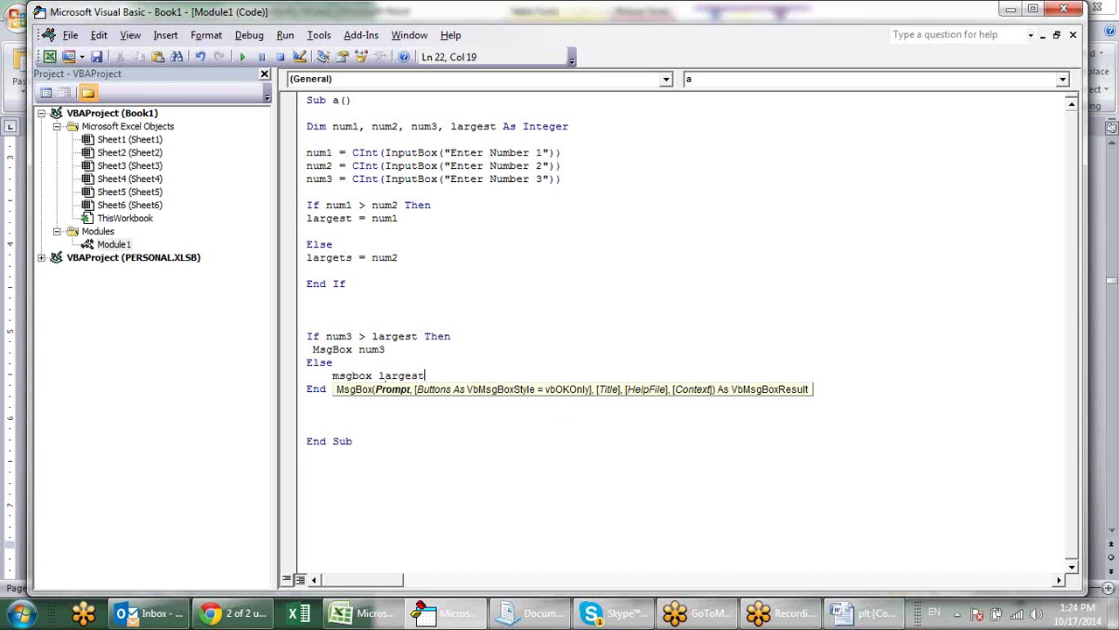
key(Down)
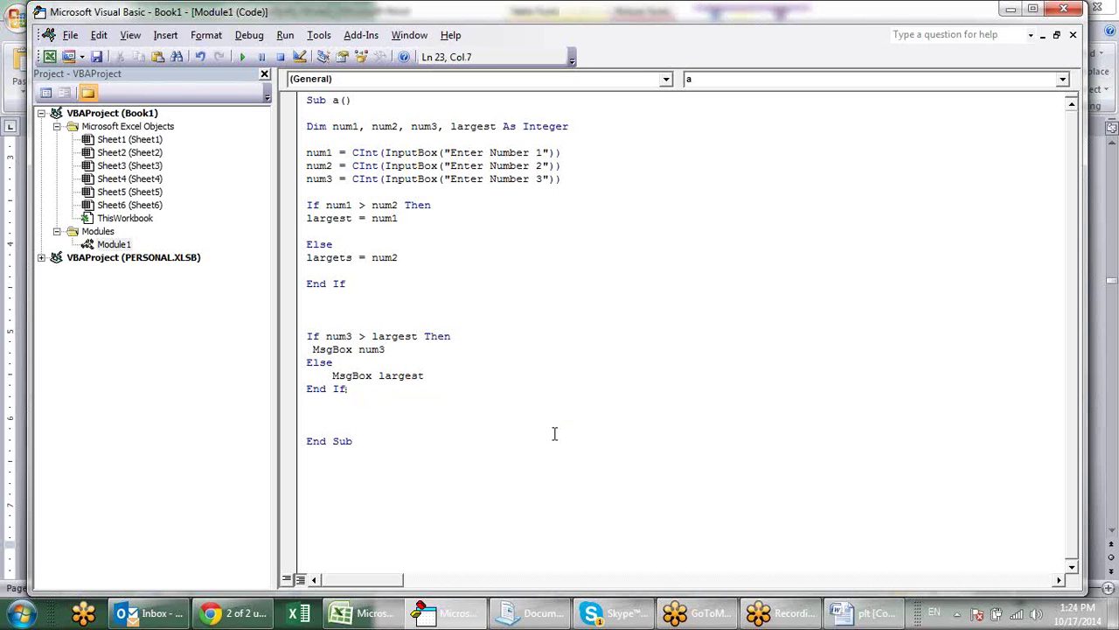
- Step into Sub a with F8, entering 20, 10 and 30 as the three numbers
click(364, 101)
key(F8)
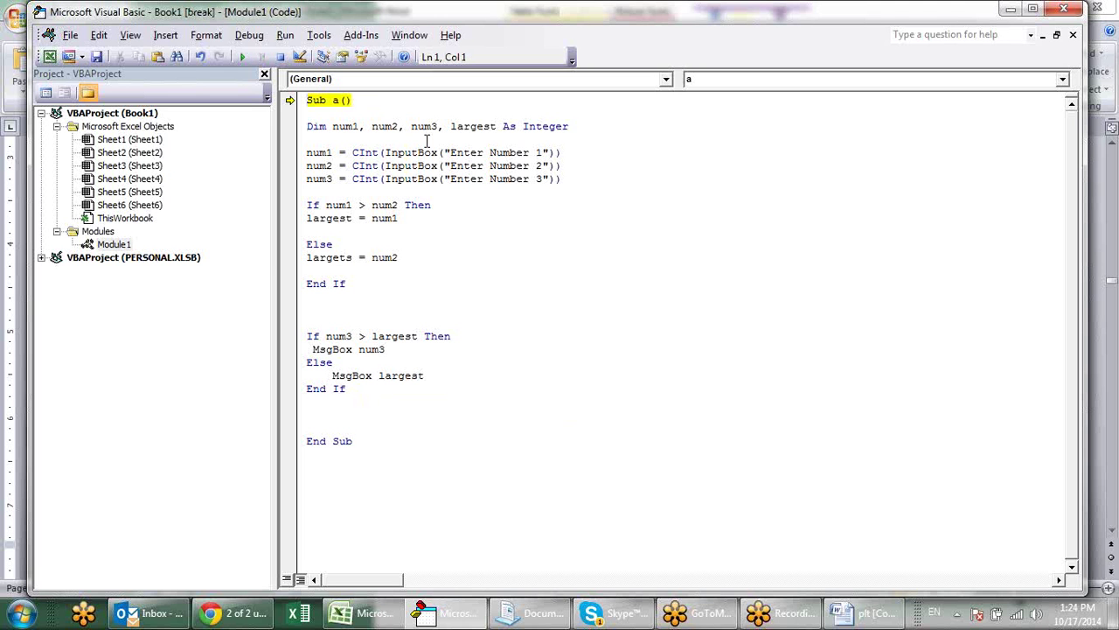
key(F8)
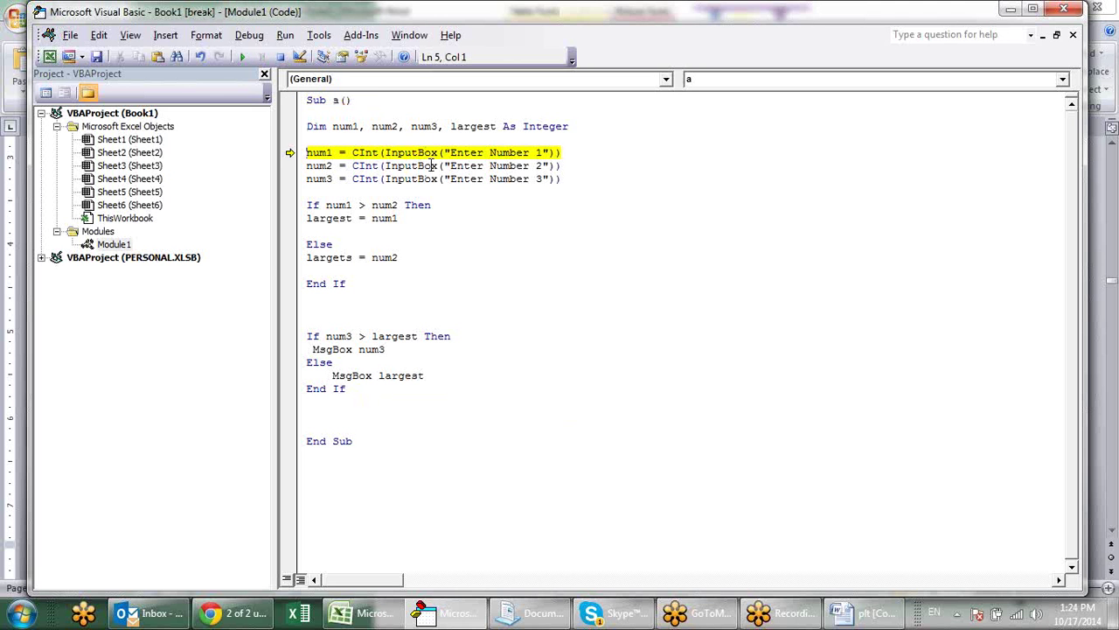
key(F8)
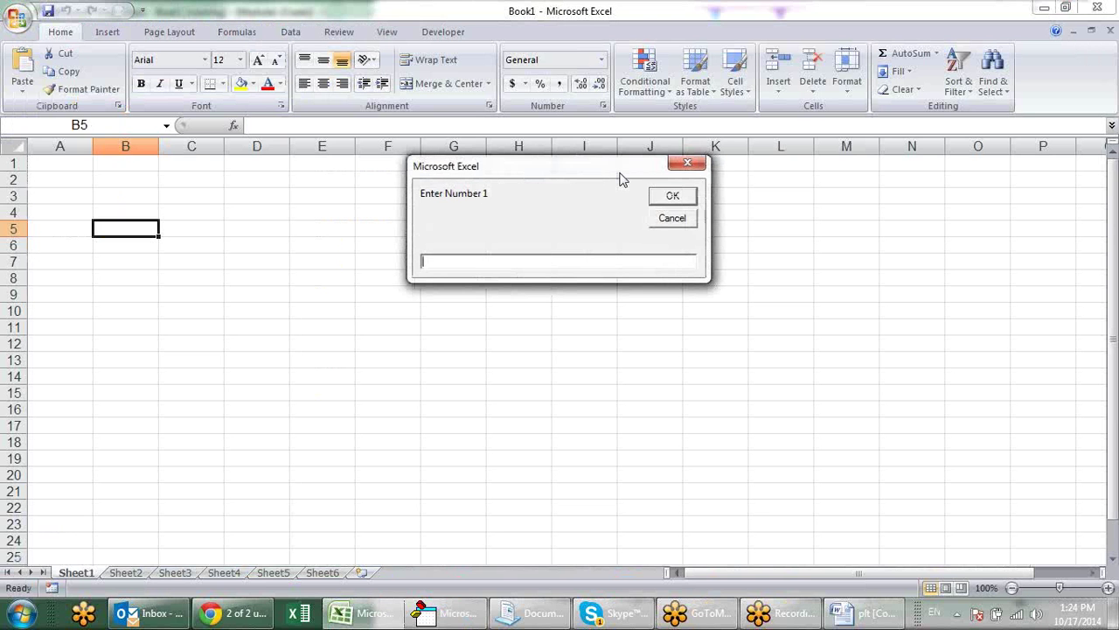
text(20)
key(Return)
key(F8)
text(10)
key(Return)
key(F8)
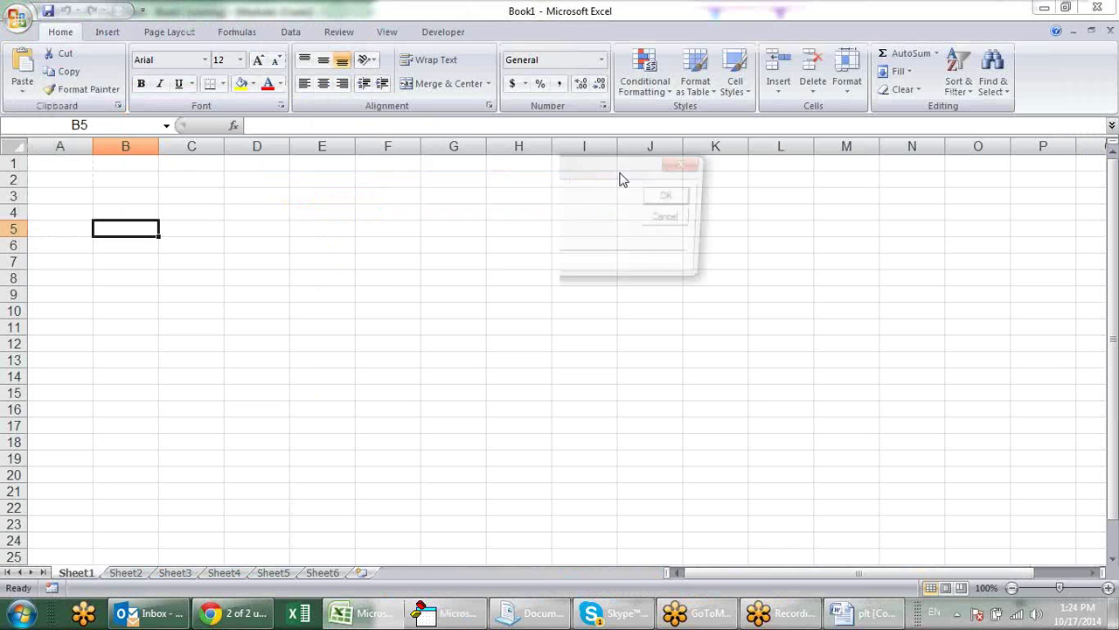
text(30)
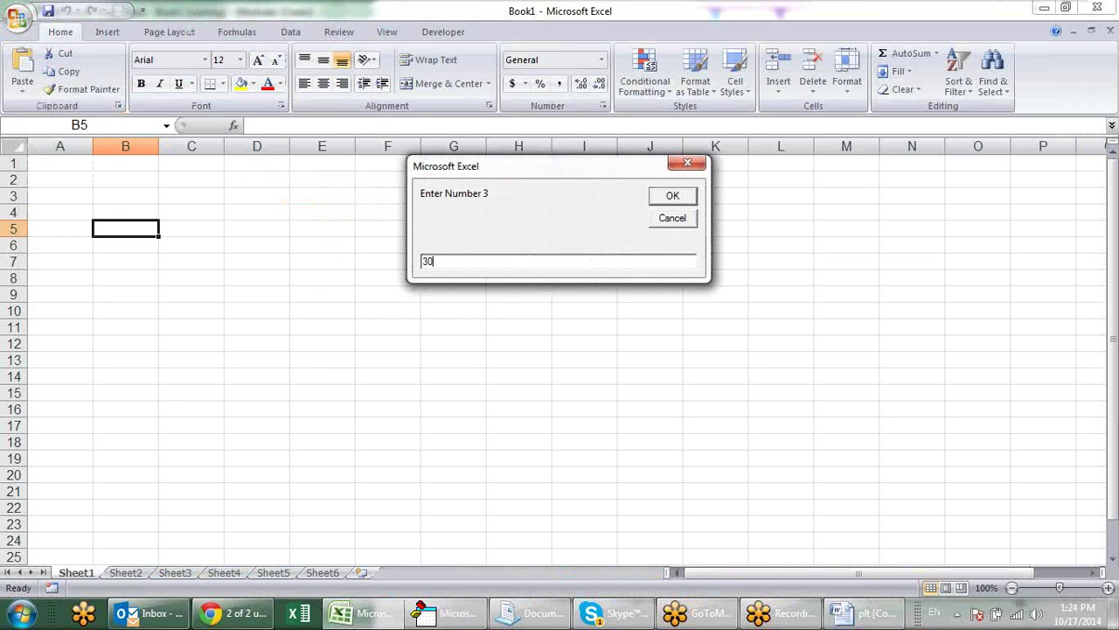
key(Return)
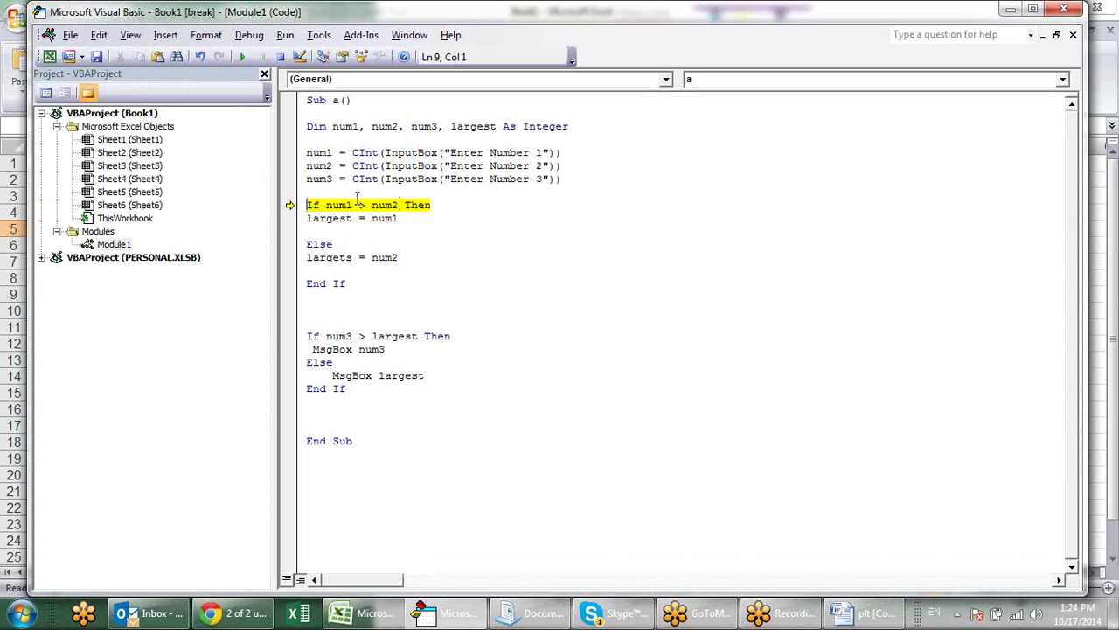
- Step through both If blocks, dismiss the message box showing 30, and run to End Sub
mouse_move(345, 203)
mouse_move(387, 207)
key(F8)
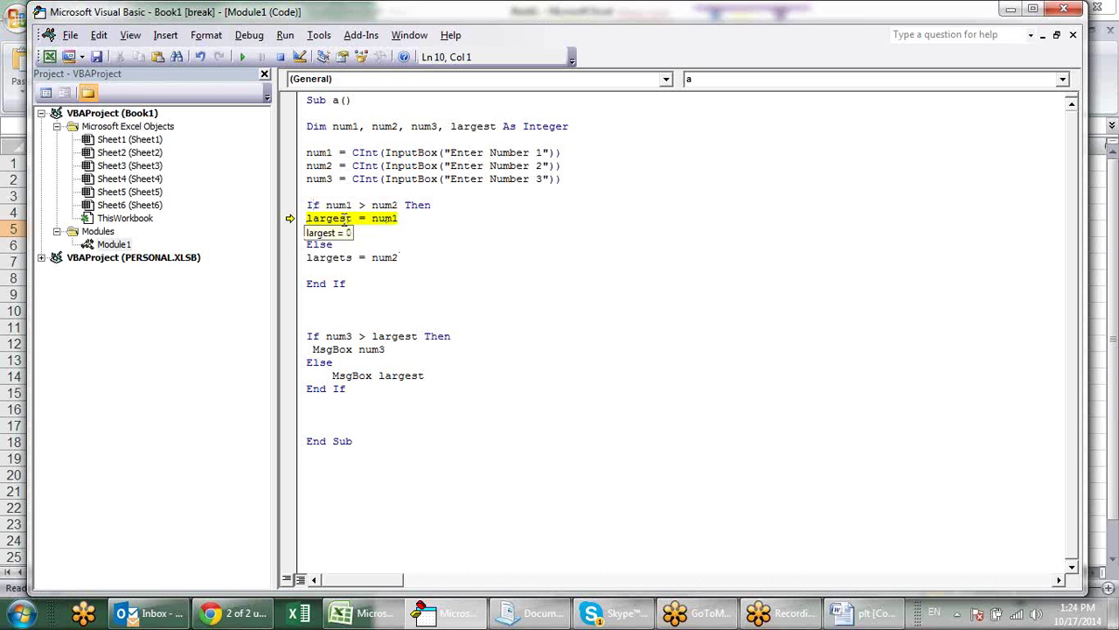
key(F8)
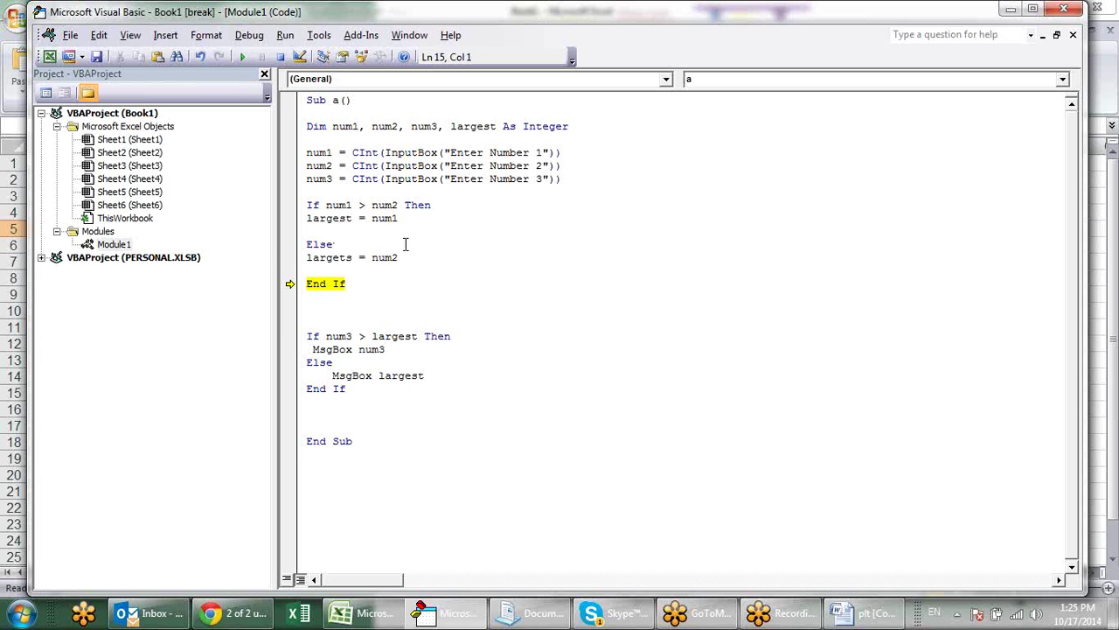
key(F8)
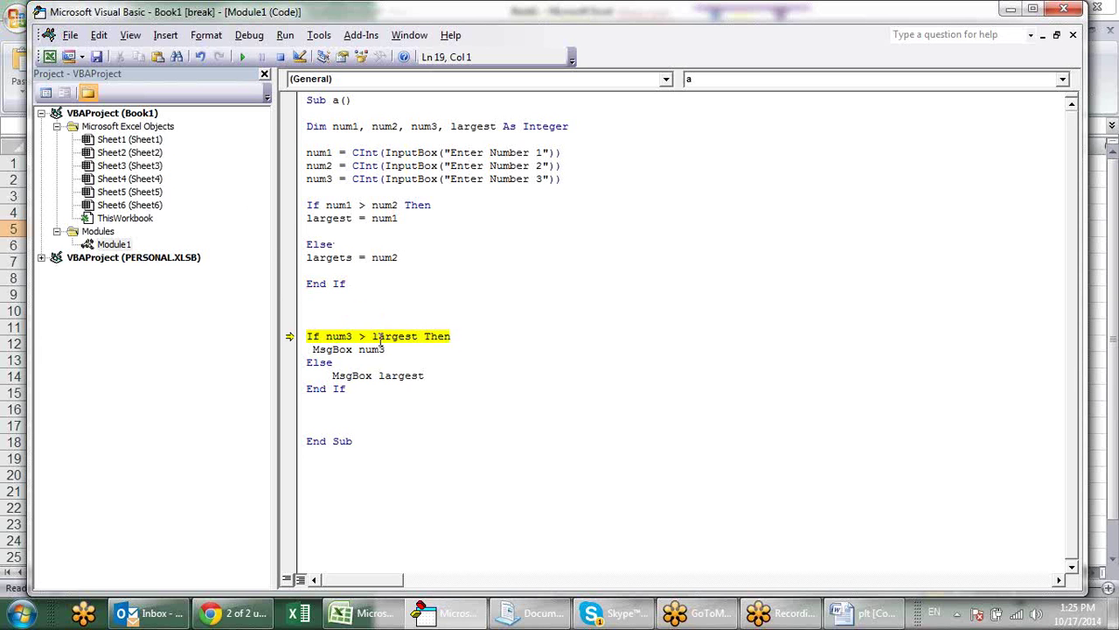
mouse_move(350, 335)
key(F8)
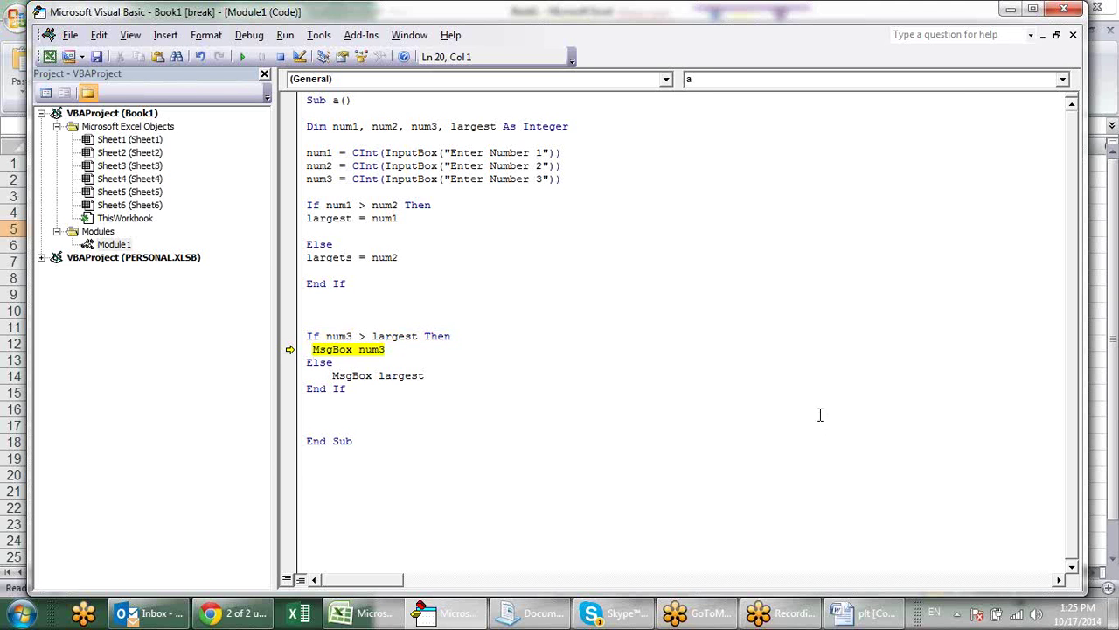
key(F8)
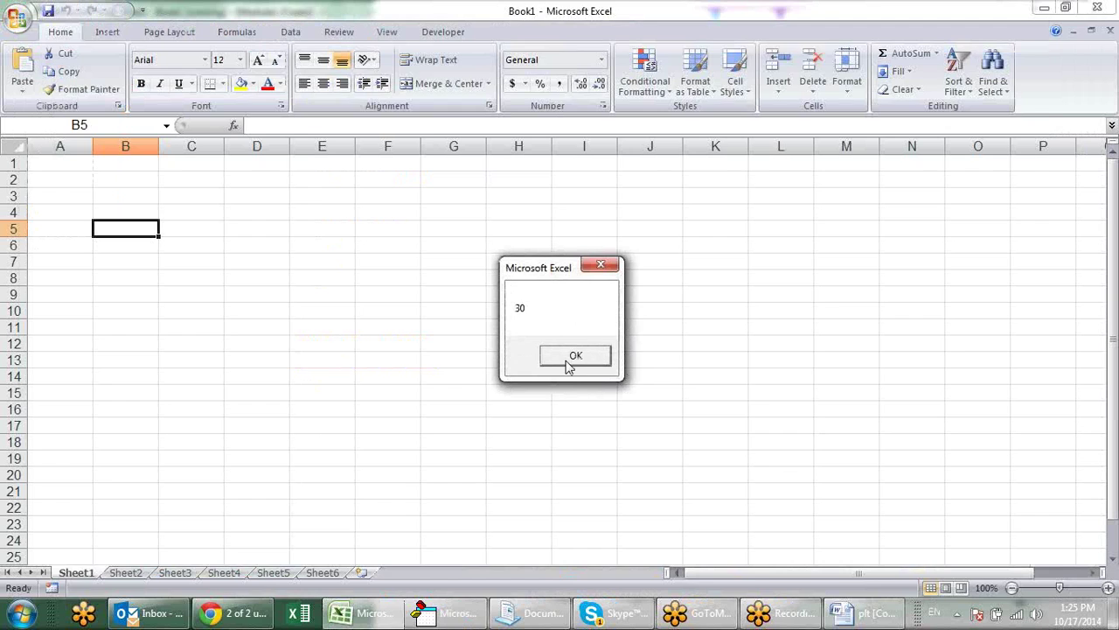
click(571, 359)
key(F8)
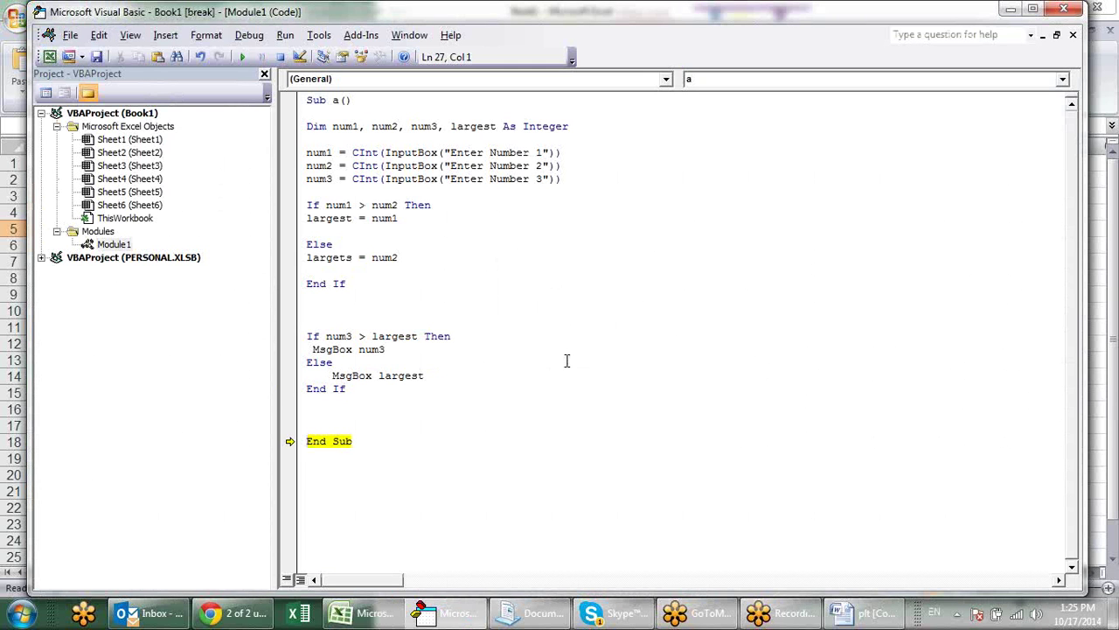
key(F8)
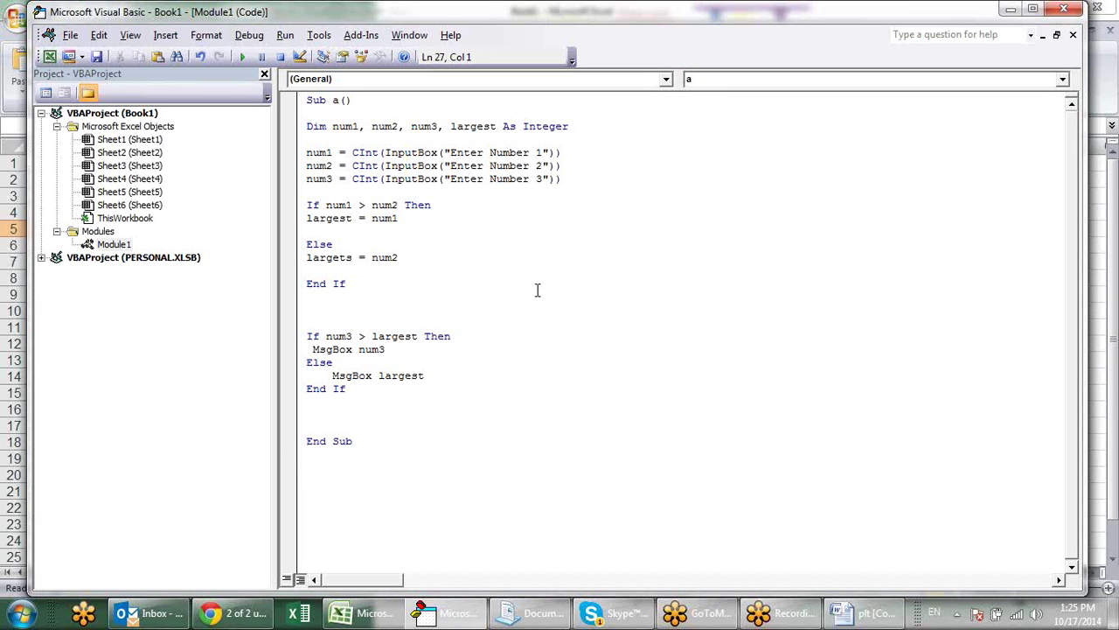
click(537, 289)
key(alt+Tab)
key(alt+Tab)
key(alt+Tab)
key(alt+Tab)
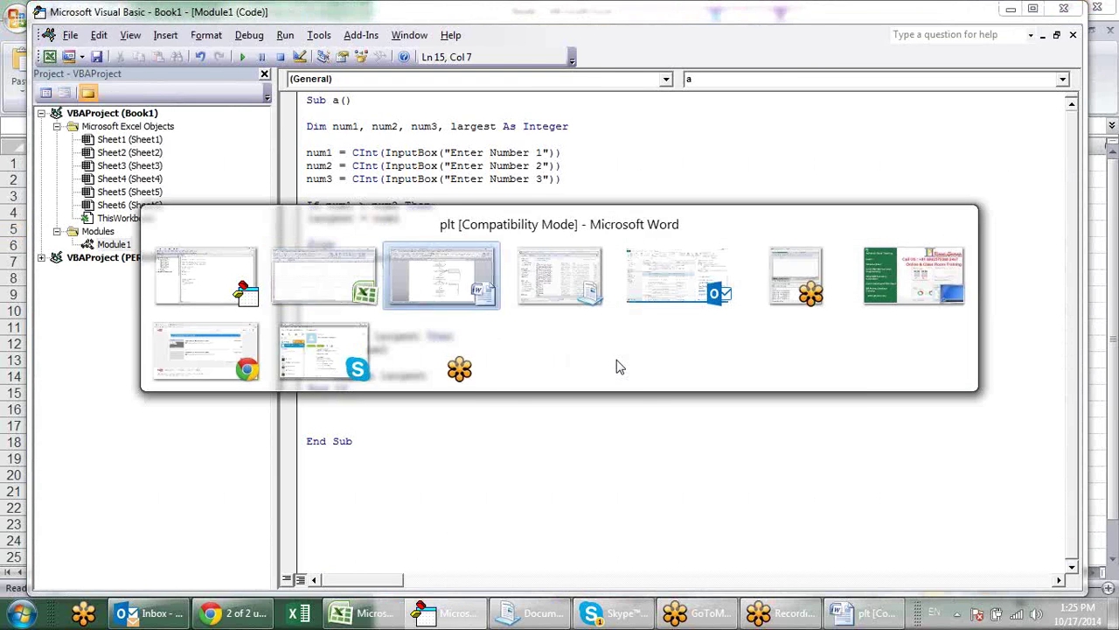
scroll(648, 346, down, 2)
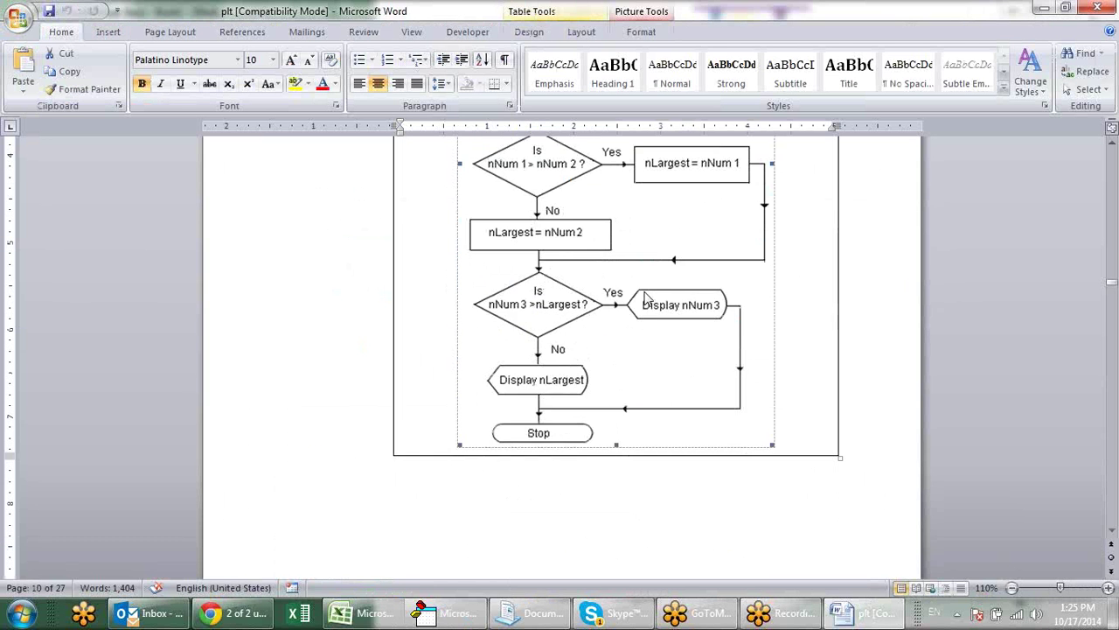
scroll(644, 289, down, 5)
scroll(644, 290, down, 5)
scroll(646, 286, down, 4)
scroll(646, 286, down, 1)
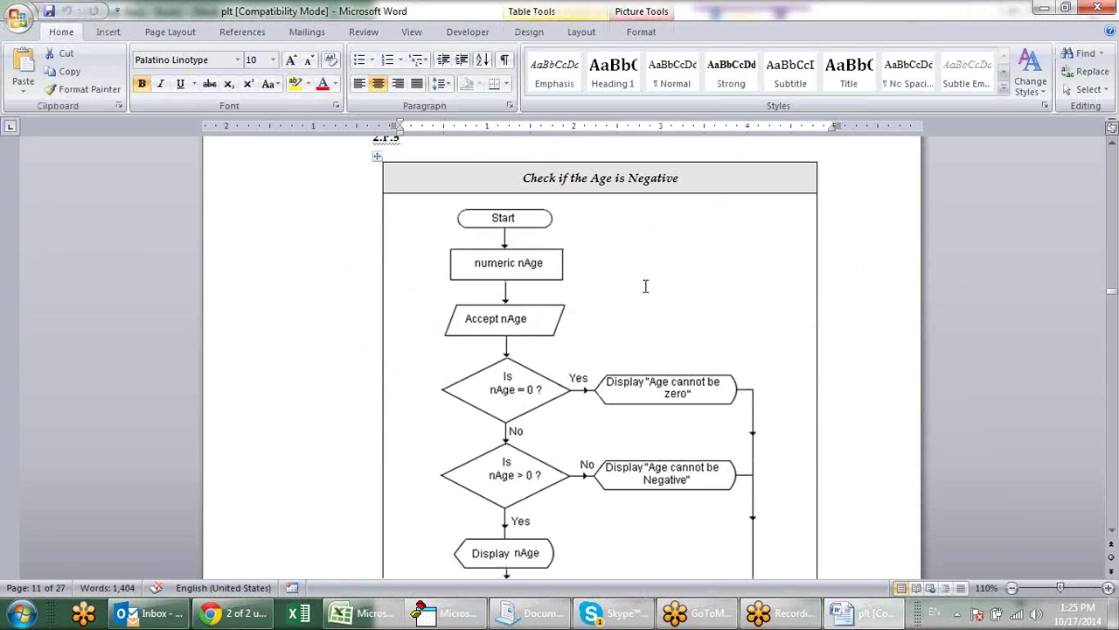
scroll(646, 286, down, 1)
scroll(645, 286, up, 1)
scroll(610, 381, down, 1)
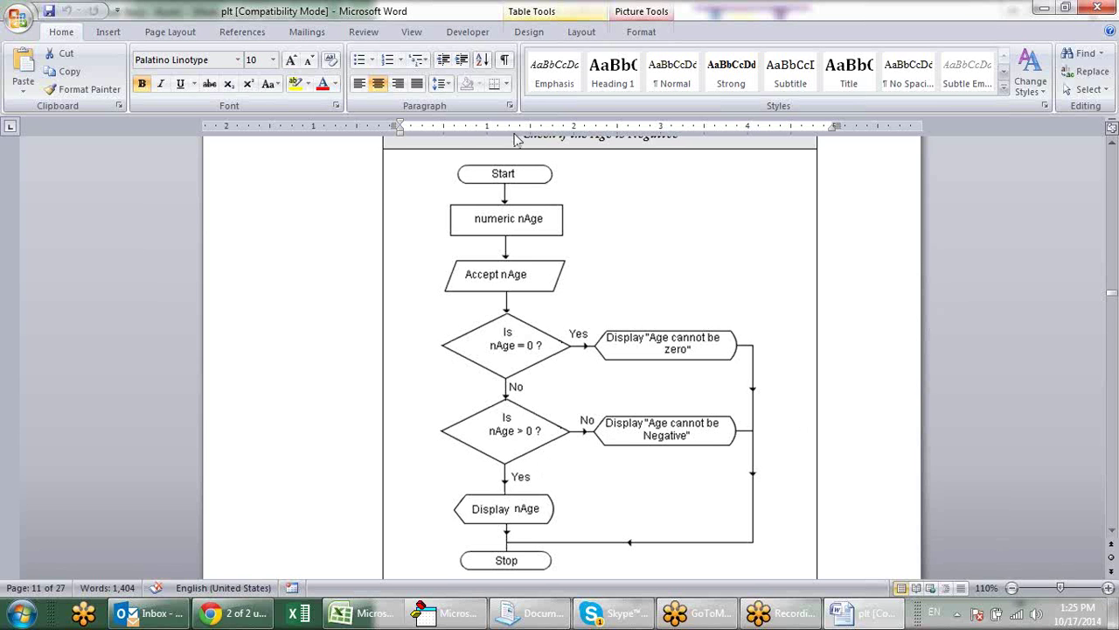
scroll(577, 232, up, 1)
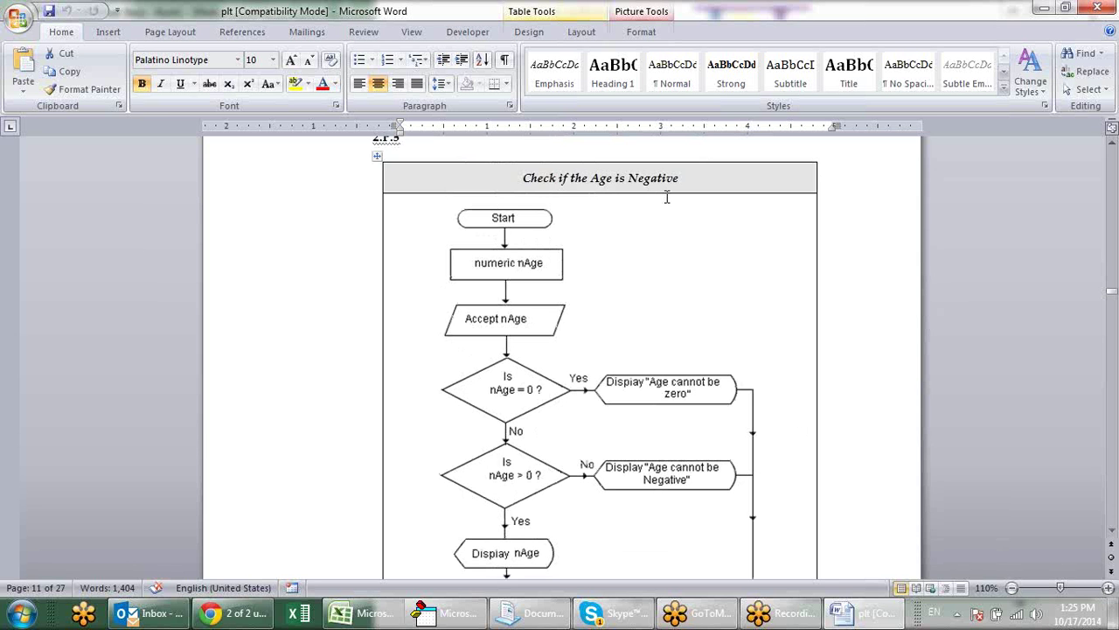
scroll(666, 198, down, 1)
scroll(672, 213, up, 1)
scroll(671, 213, down, 1)
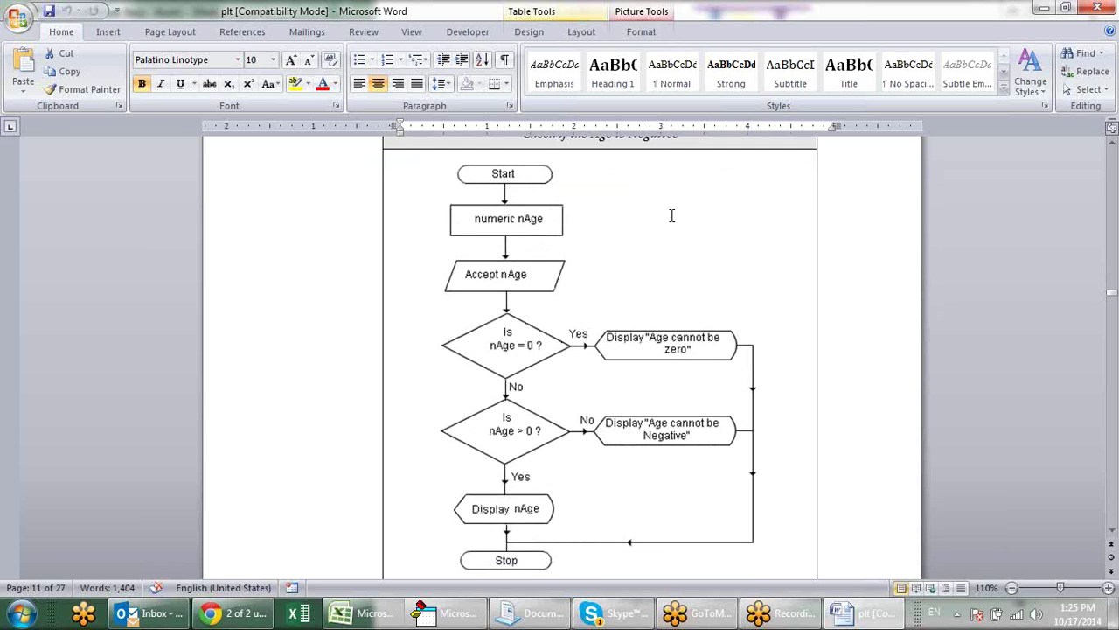
click(640, 342)
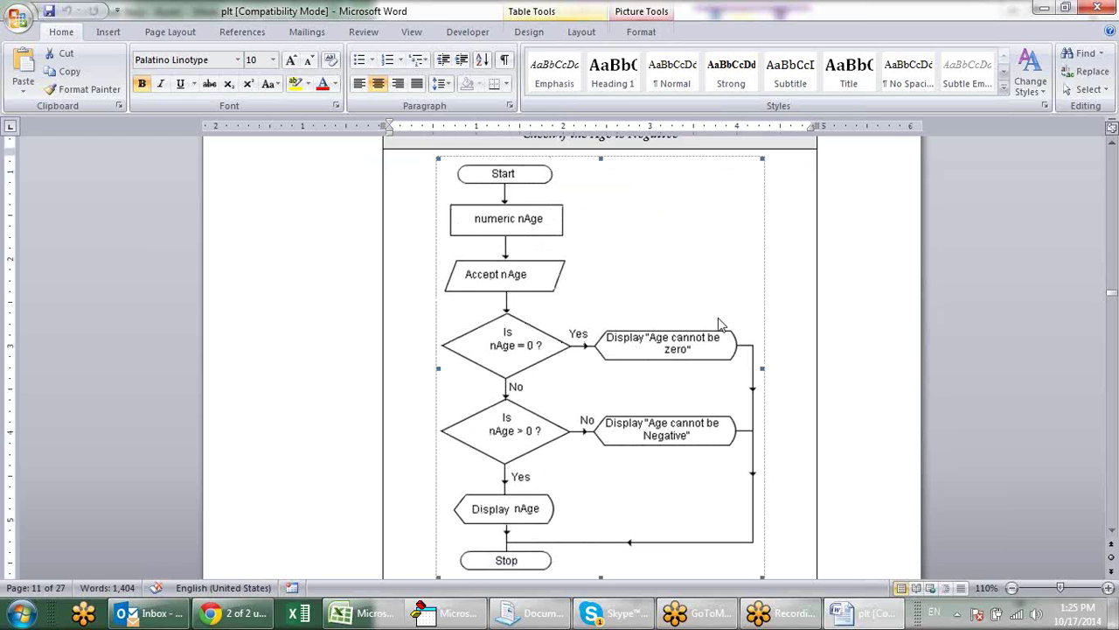
click(801, 331)
scroll(801, 331, down, 1)
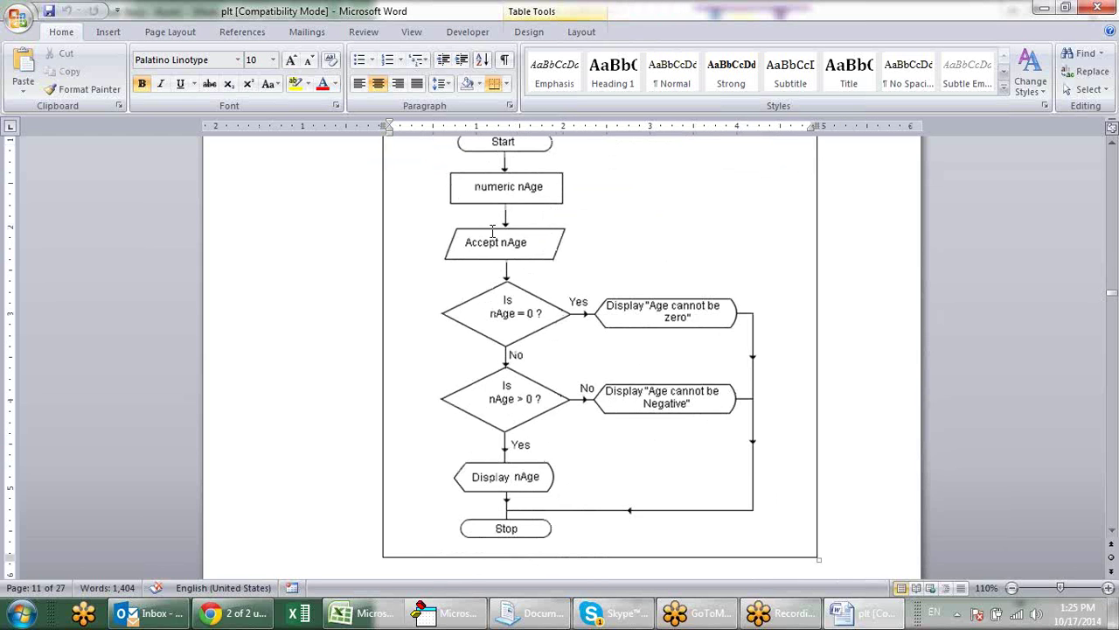
click(516, 203)
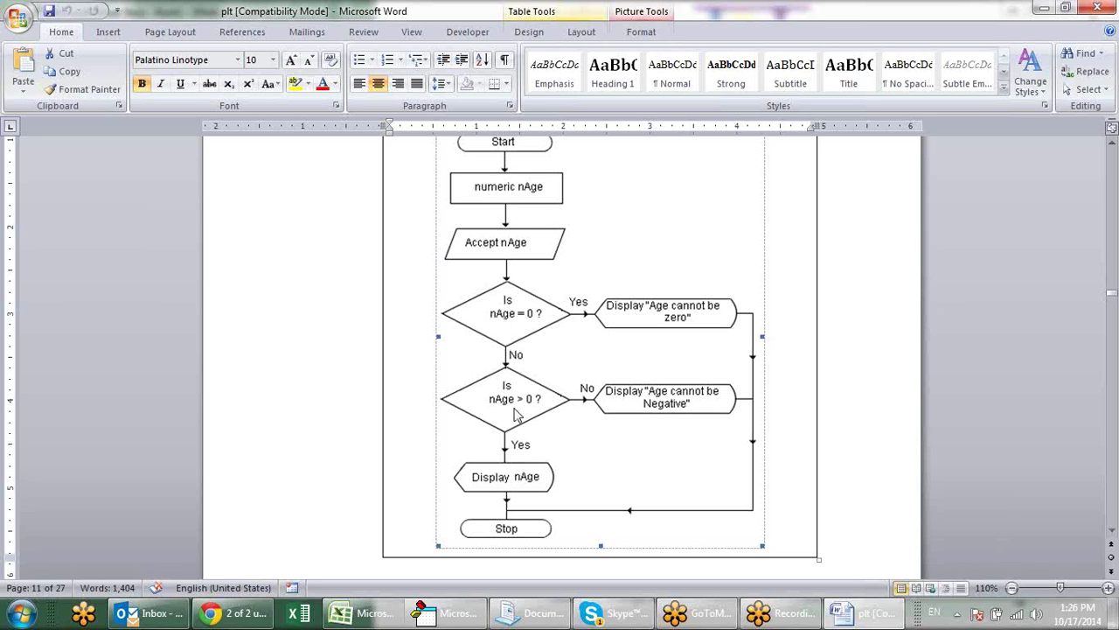
click(490, 524)
- Paste a copy of Sub a's code below End Sub and rename the copy Sub b
key(alt+Tab)
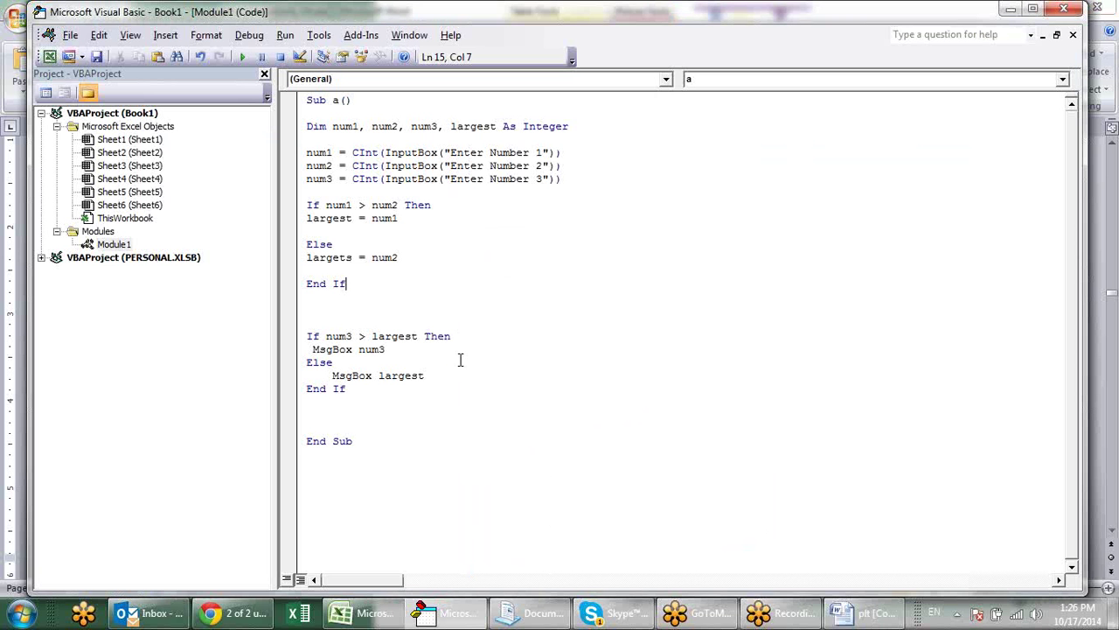
click(317, 308)
key(ctrl+a)
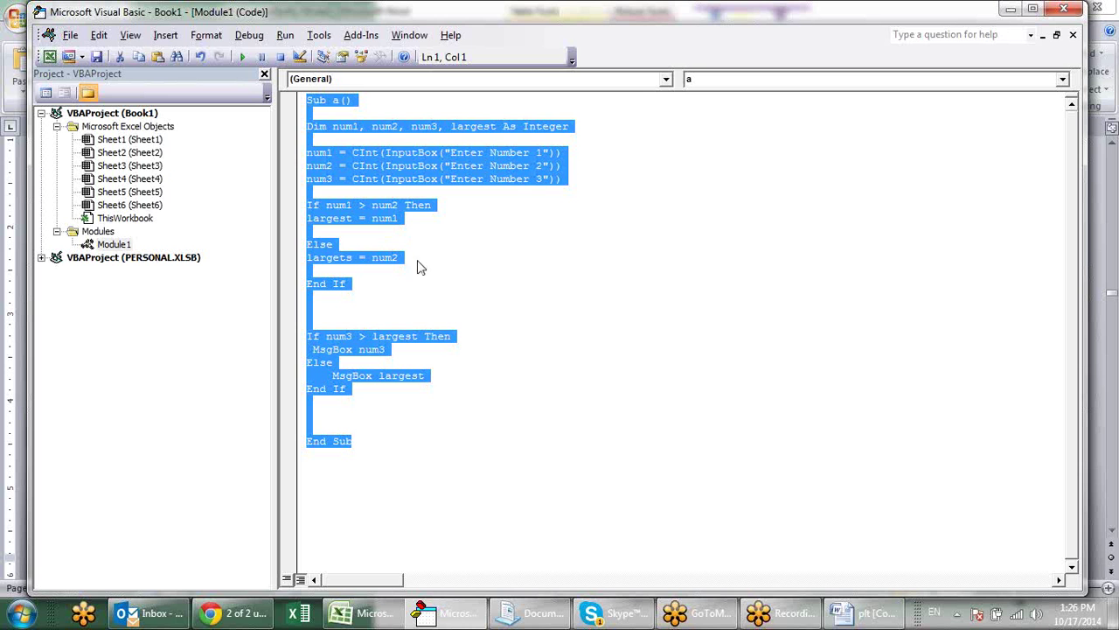
click(358, 455)
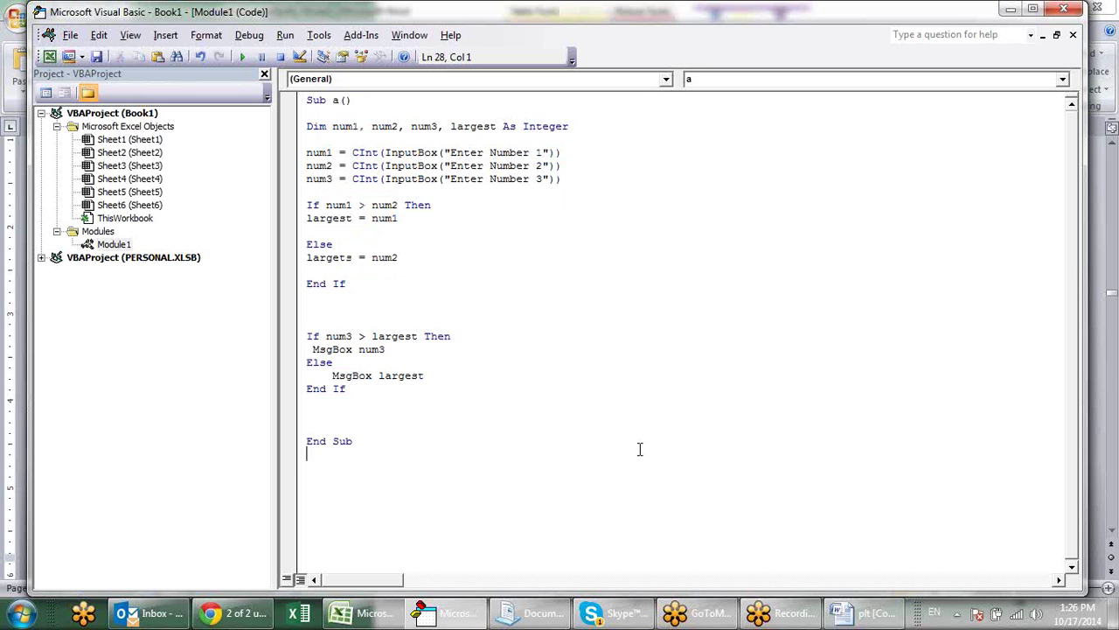
text(Sub a()  Dim num1, num2, num3, largest As Integer  num1 = CInt(InputBox("Enter Number 1")) num2 = CInt(InputBox("Enter Number 2")) num3 = CInt(InputBox("Enter Number 3"))  If num1 > num2 Then largest = num1  Else largets = num2  End If    If num3 > largest Then  MsgBox num3 Else     MsgBox largest End If    End Sub)
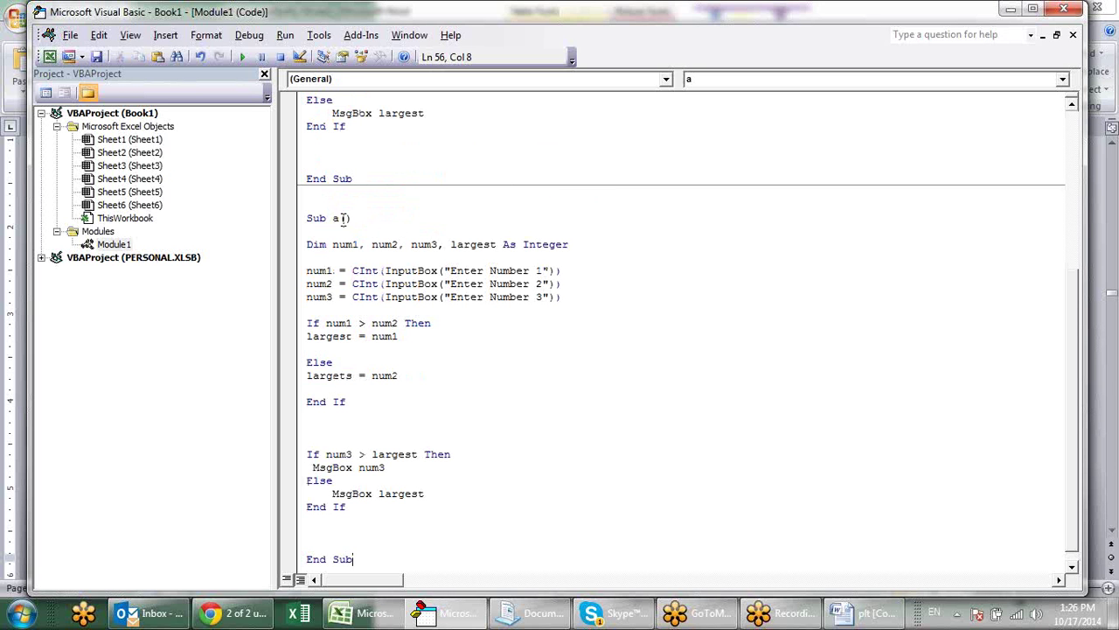
click(340, 218)
key(BackSpace)
text(b)
- Reduce Sub b to one age variable, read with a single input prompt asking for age
mouse_move(496, 244)
mouse_down()
mouse_move(369, 234)
mouse_move(348, 247)
mouse_up()
drag(346, 250, 333, 249)
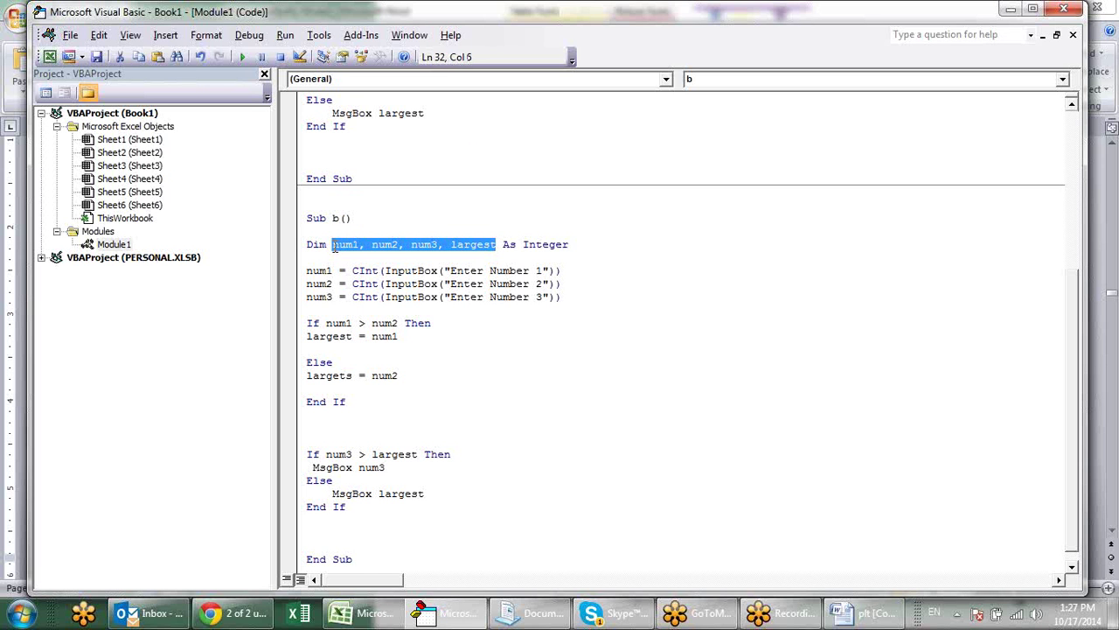
text(age)
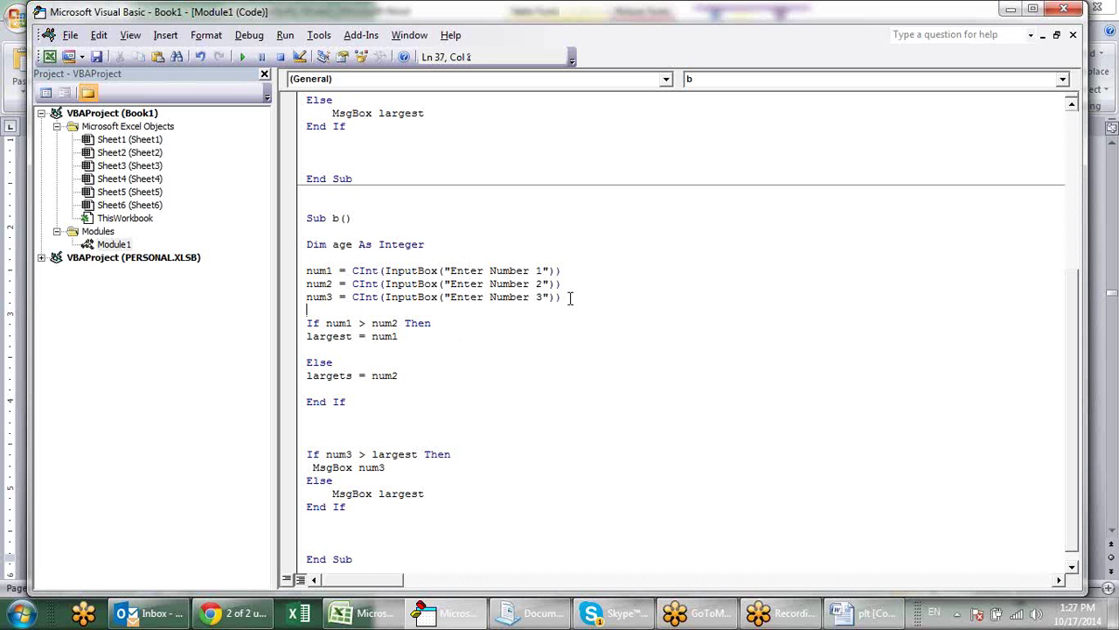
drag(566, 297, 281, 287)
key(Delete)
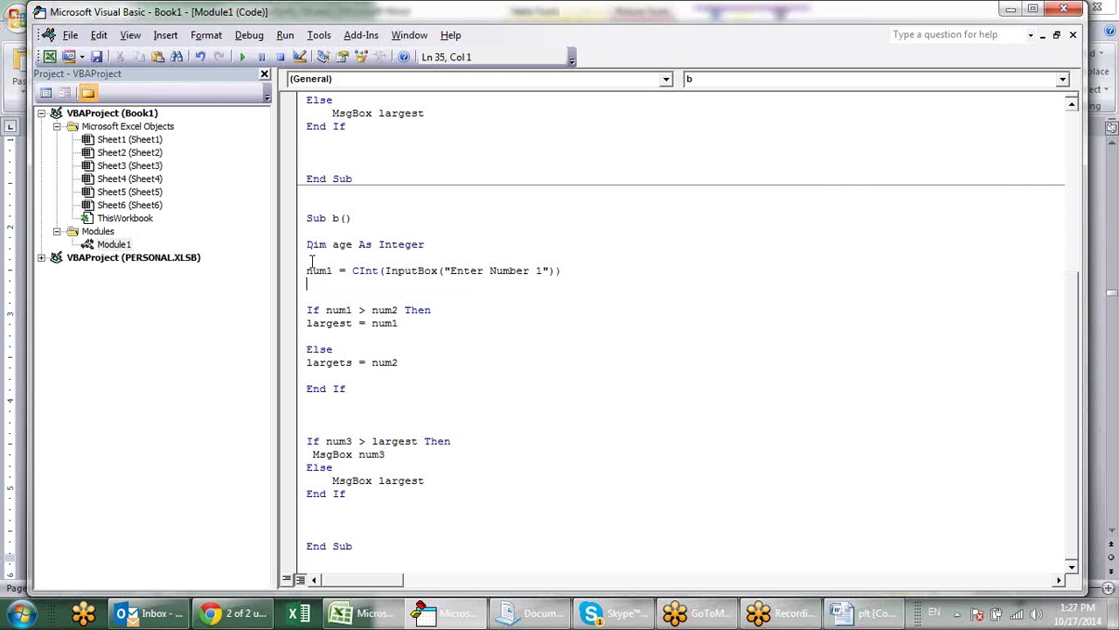
drag(334, 271, 304, 272)
text(ag)
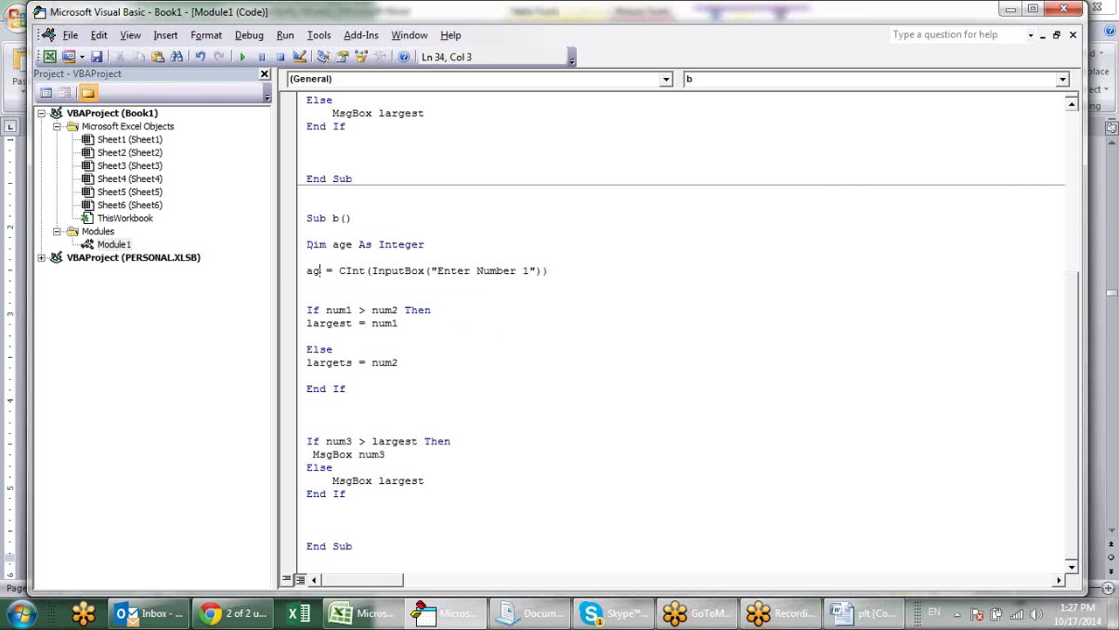
text(e)
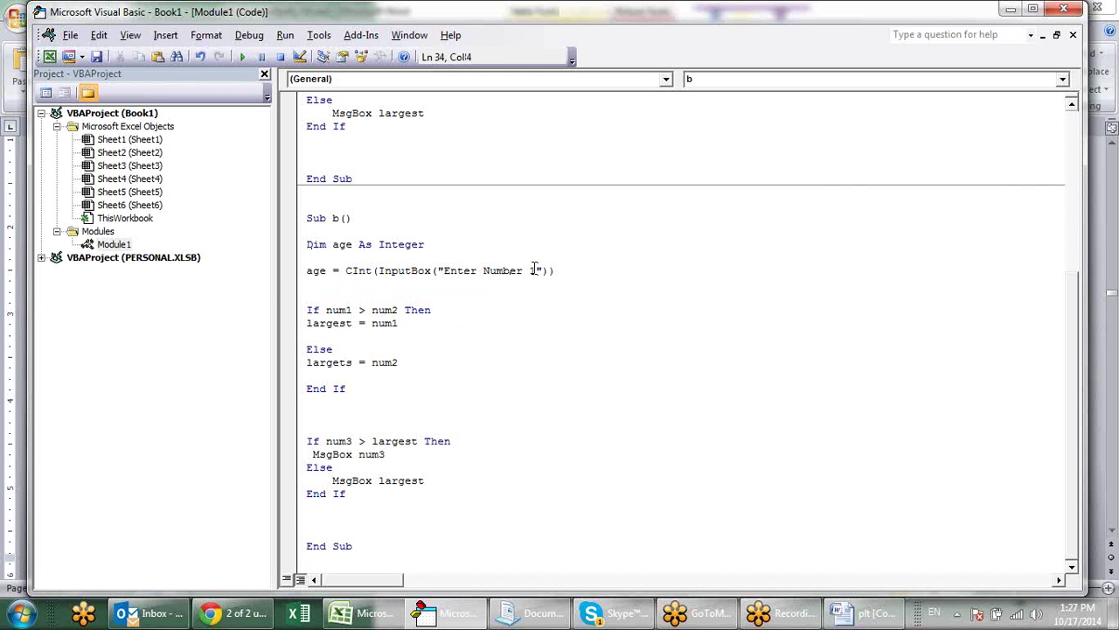
mouse_move(535, 270)
mouse_down()
mouse_move(505, 257)
mouse_move(484, 270)
mouse_up()
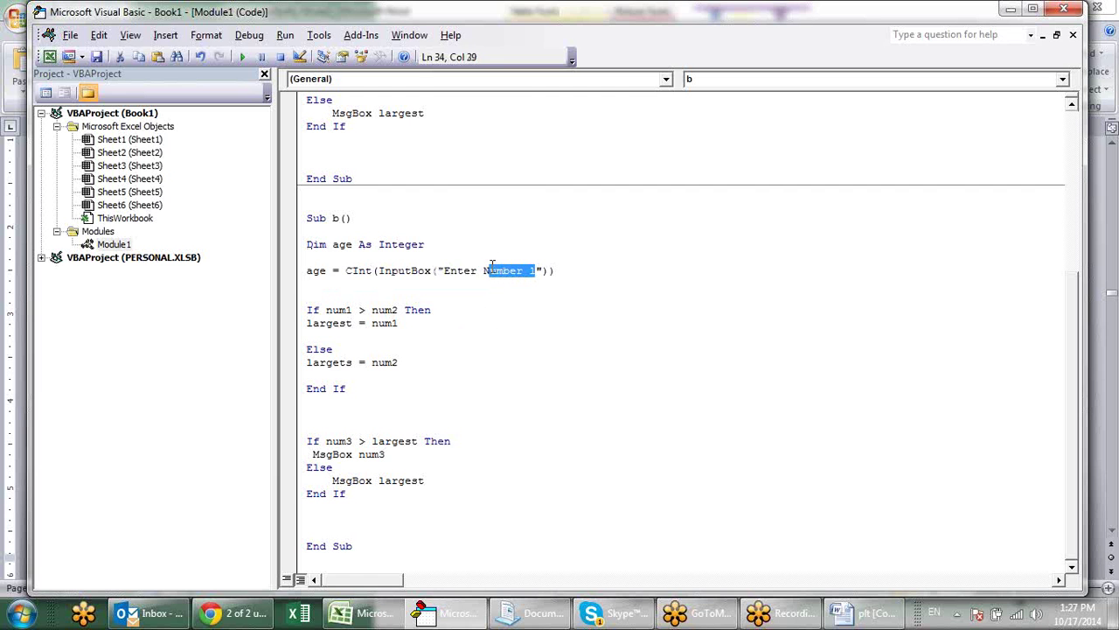
text(age)
click(497, 320)
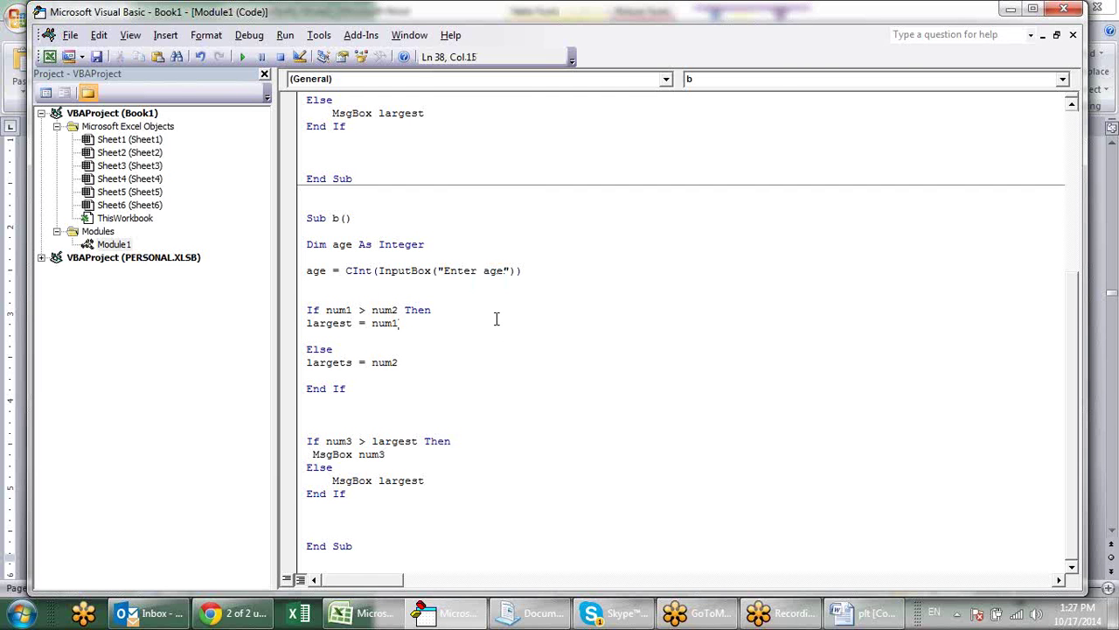
- Change the If condition from num1 > num2 to age = 0
key(alt+Tab)
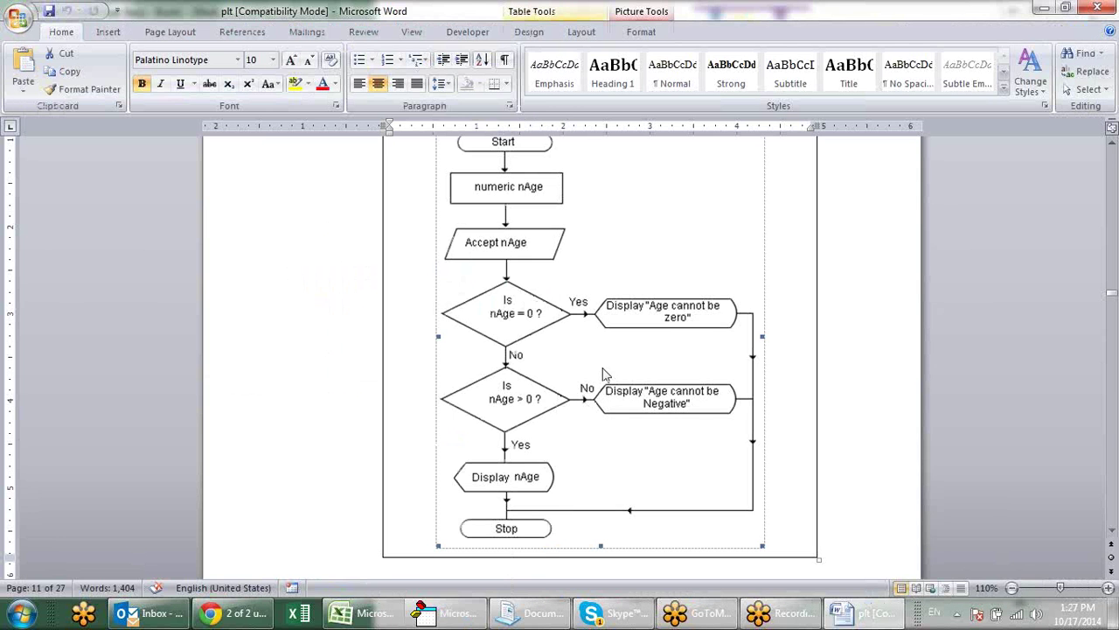
key(alt+Tab)
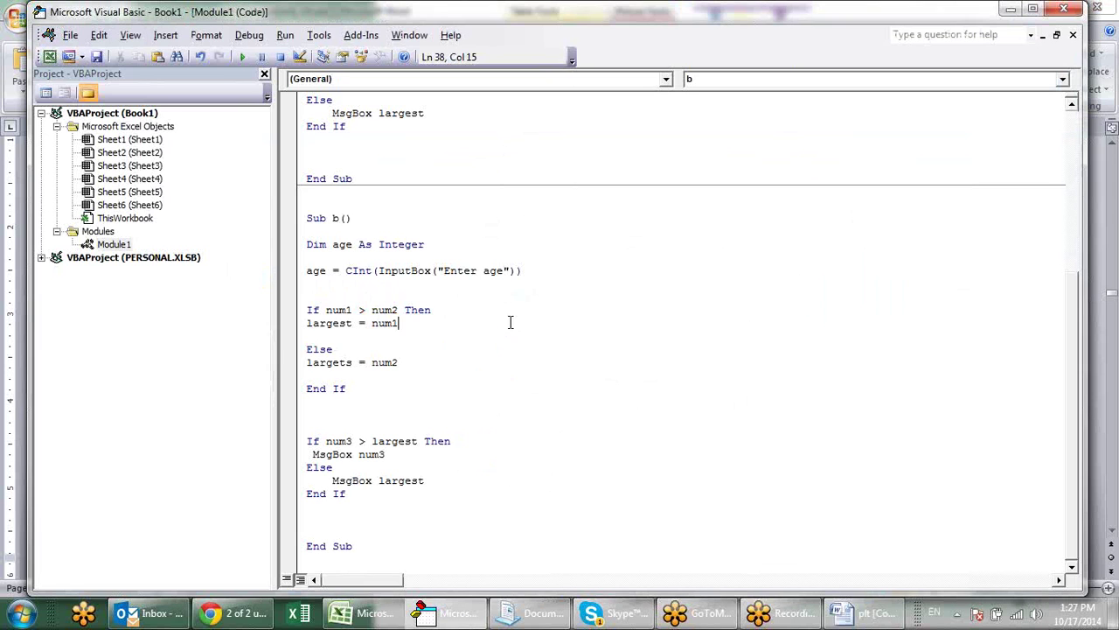
drag(398, 312, 326, 311)
text(age)
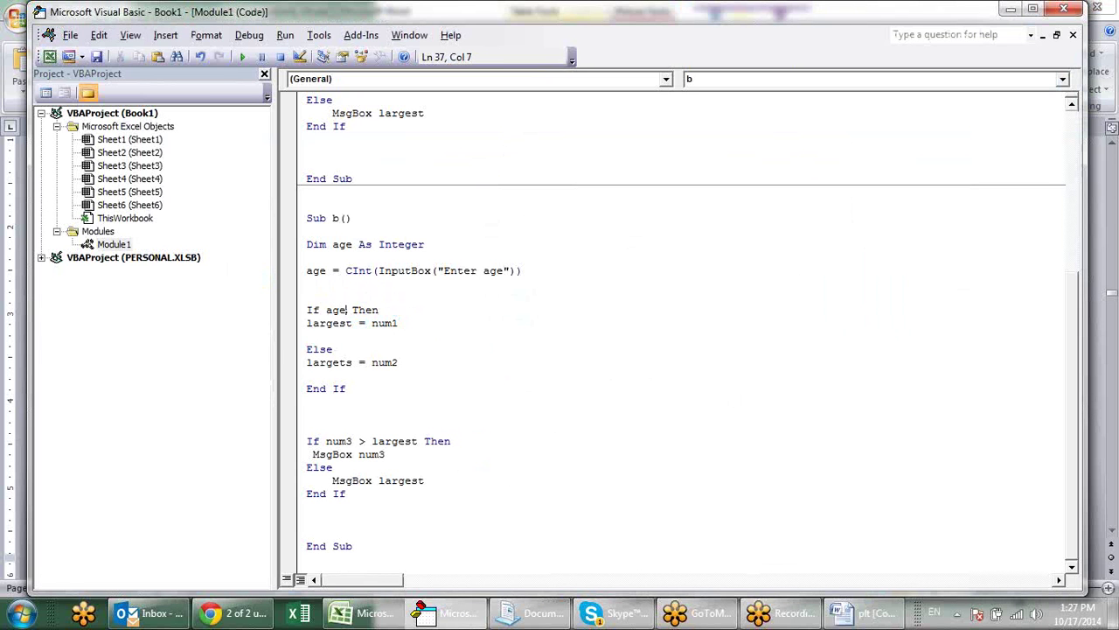
text(=0)
click(357, 332)
- Replace the branch line under If age = 0 Then with MsgBox "Age Cannot be Zero"
key(alt+Tab)
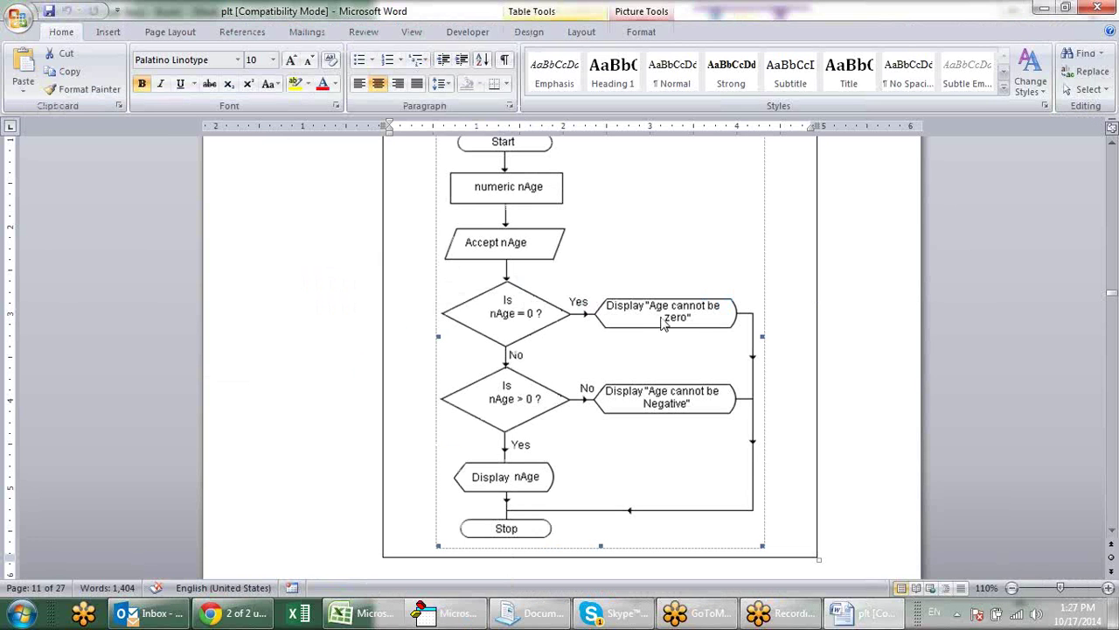
key(alt+Tab)
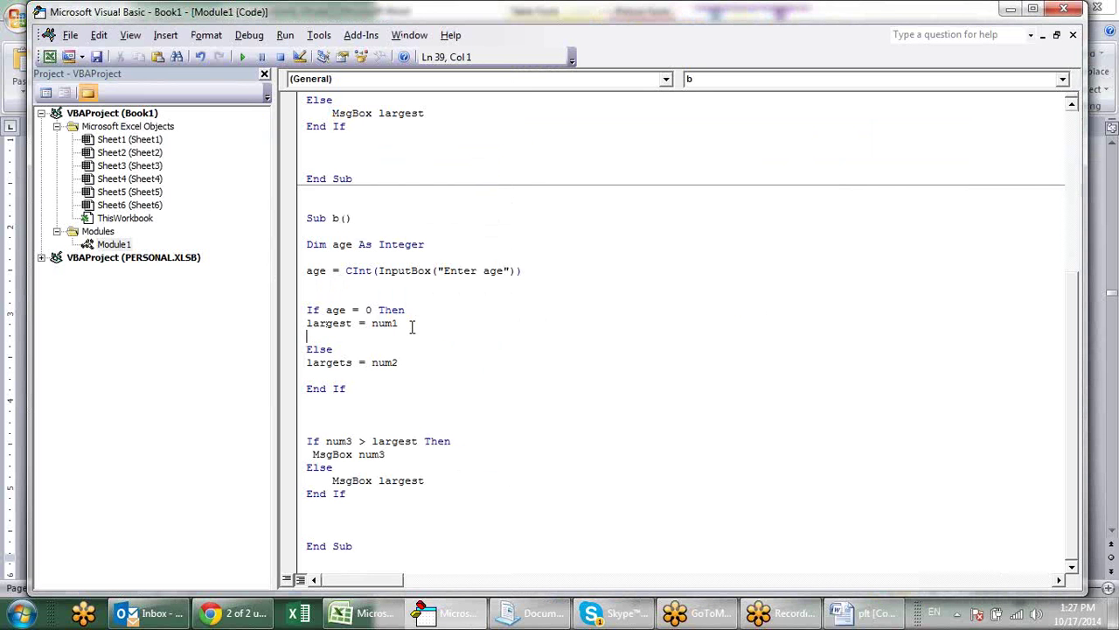
drag(400, 322, 306, 322)
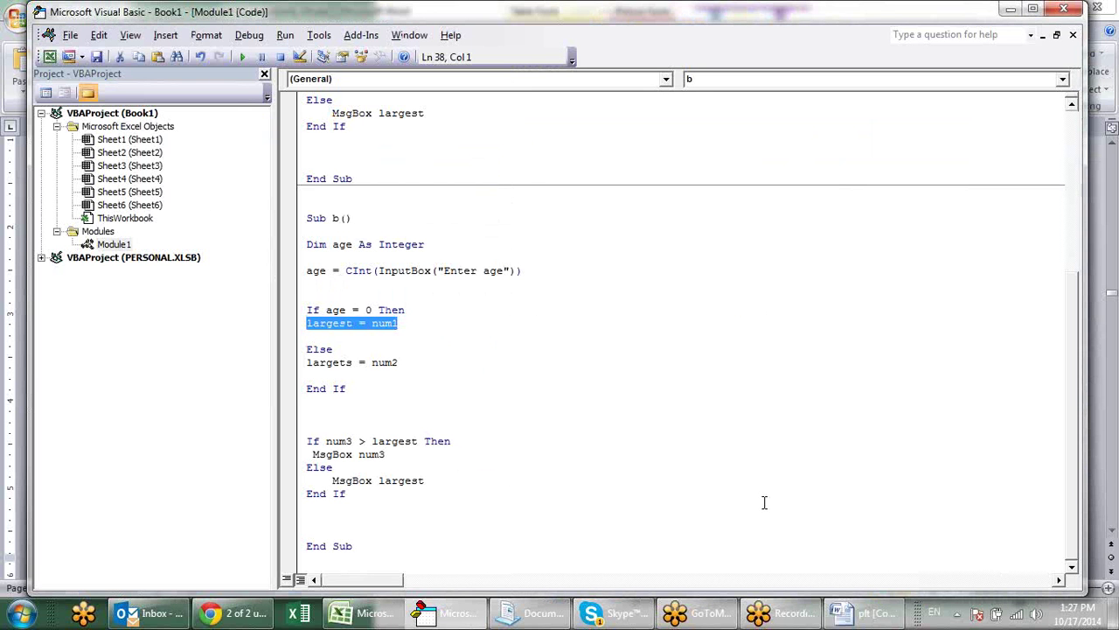
text(age)
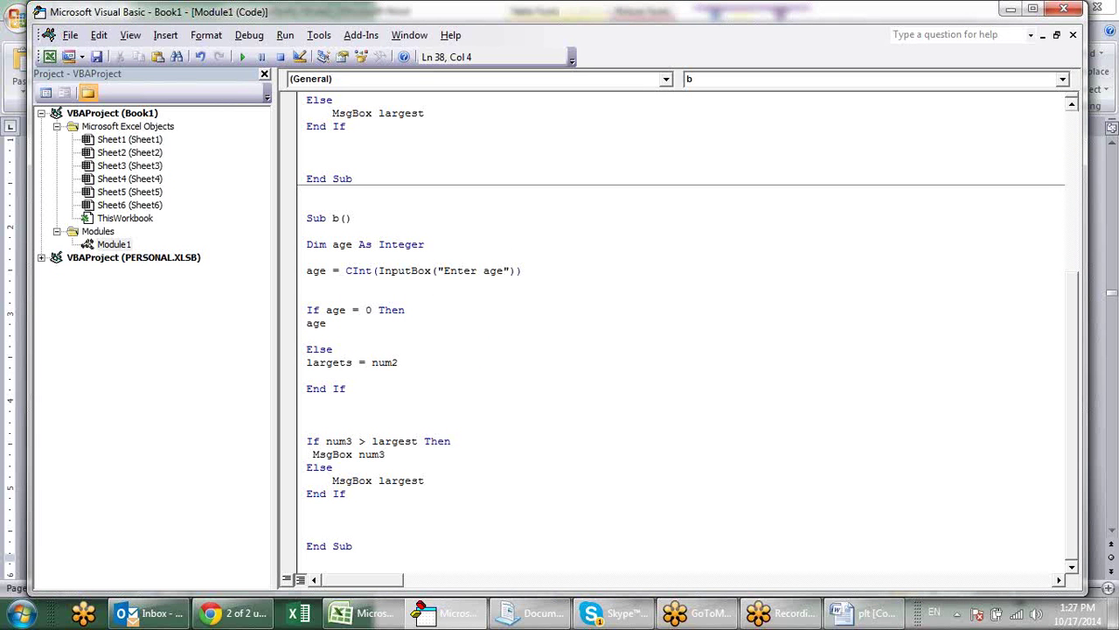
key(BackSpace)
key(BackSpace)
key(BackSpace)
text(ms)
text(gbox )
text(Age)
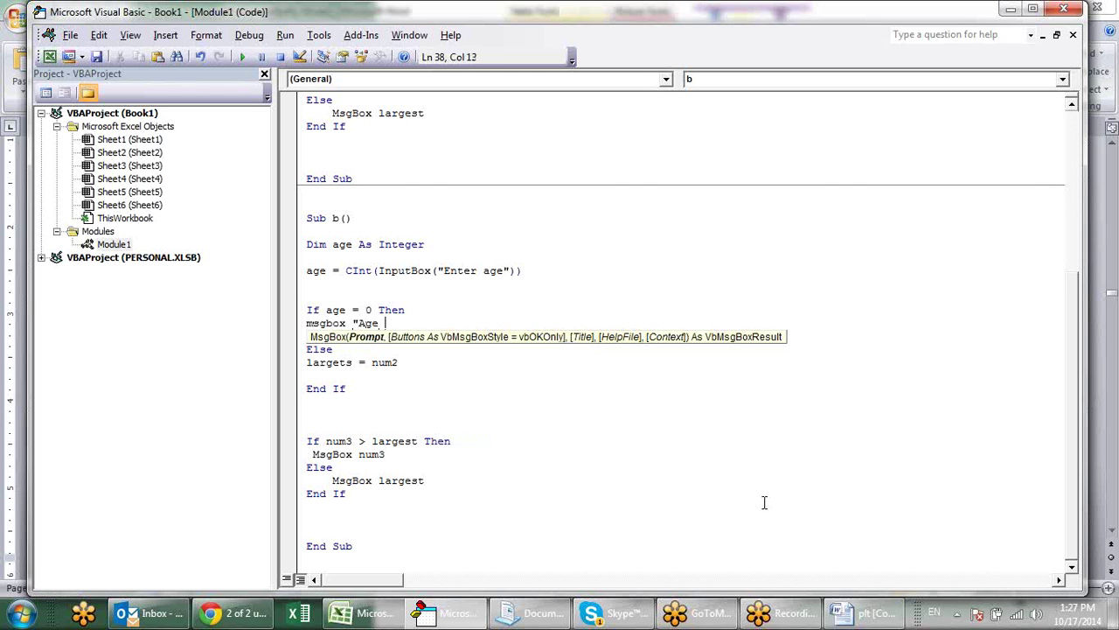
text( Cannon)
text( be )
text(Zero)
text(")
key(Down)
key(Down)
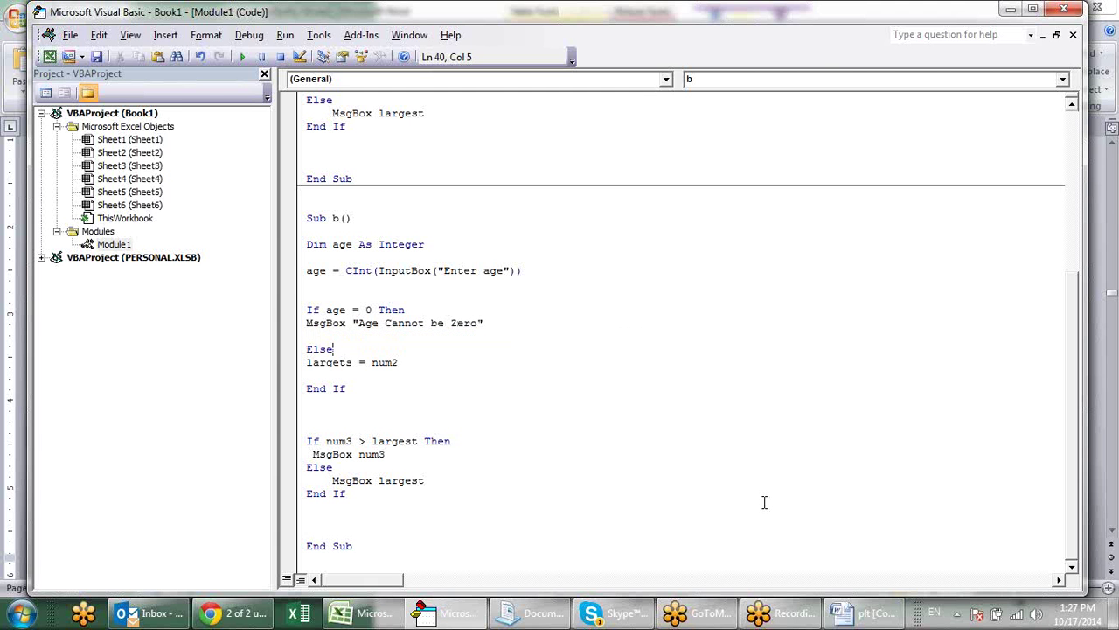
key(alt+Tab)
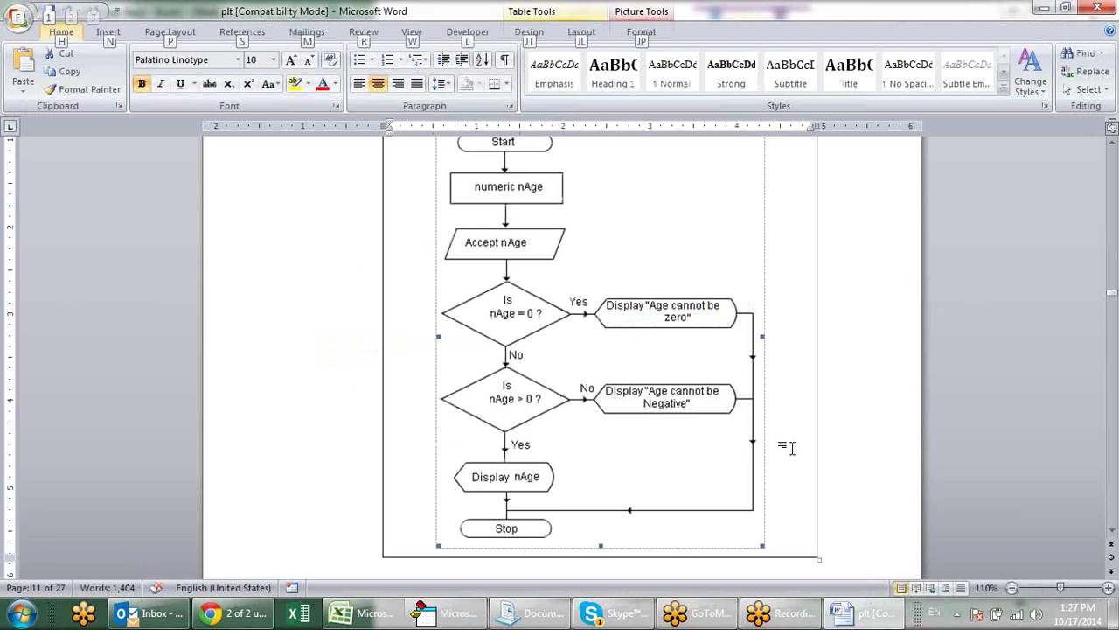
- Scroll through the age-check flowchart in Word and select the flowchart picture
click(772, 410)
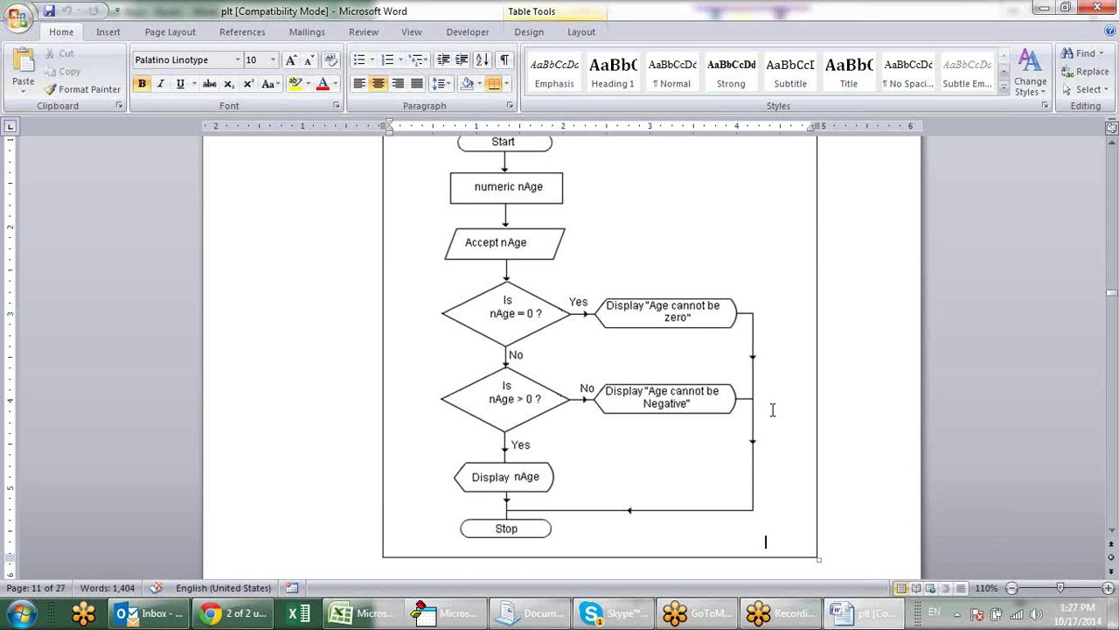
scroll(772, 410, up, 1)
scroll(772, 410, down, 1)
scroll(584, 328, up, 1)
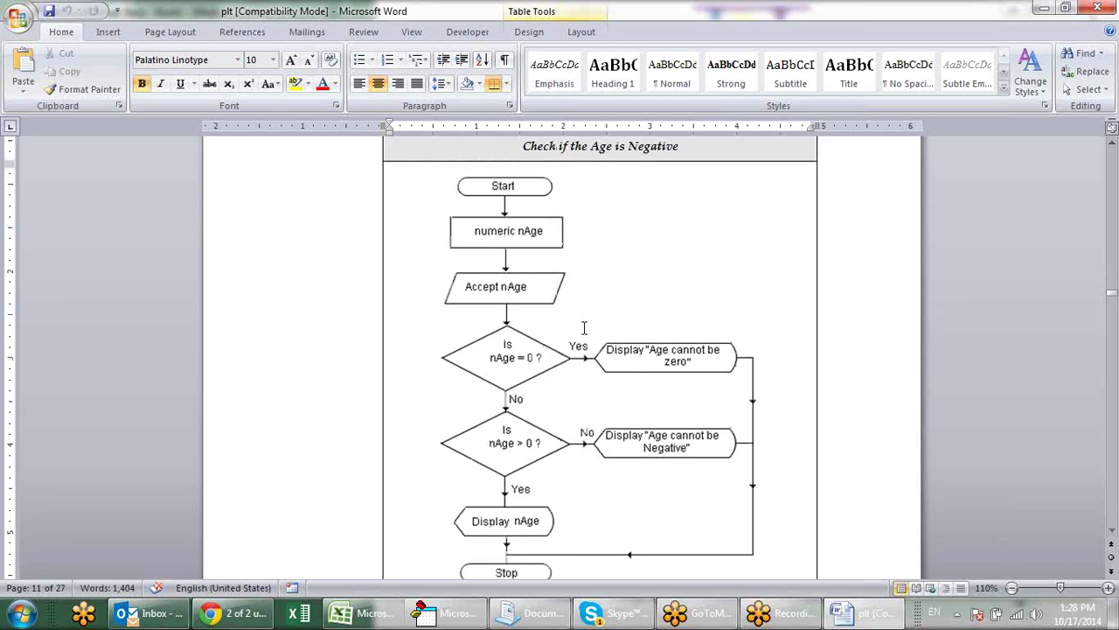
scroll(584, 328, up, 1)
scroll(584, 328, down, 1)
click(546, 225)
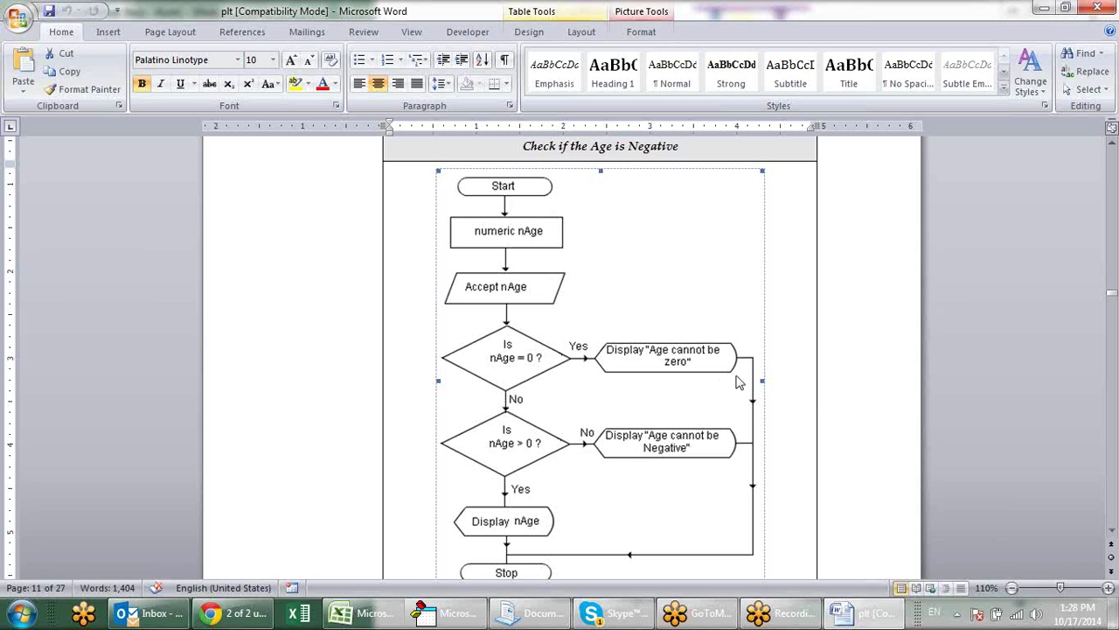
key(alt+Tab)
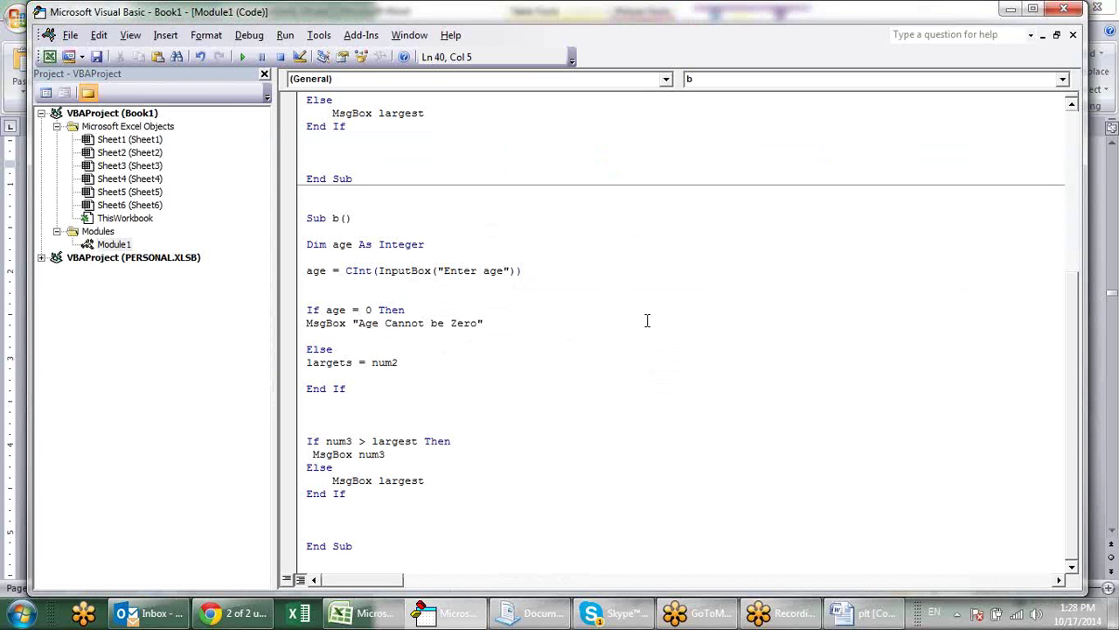
- Delete the leftover If num3 block from Sub b
click(418, 323)
key(End)
click(320, 364)
drag(384, 495, 283, 411)
key(Delete)
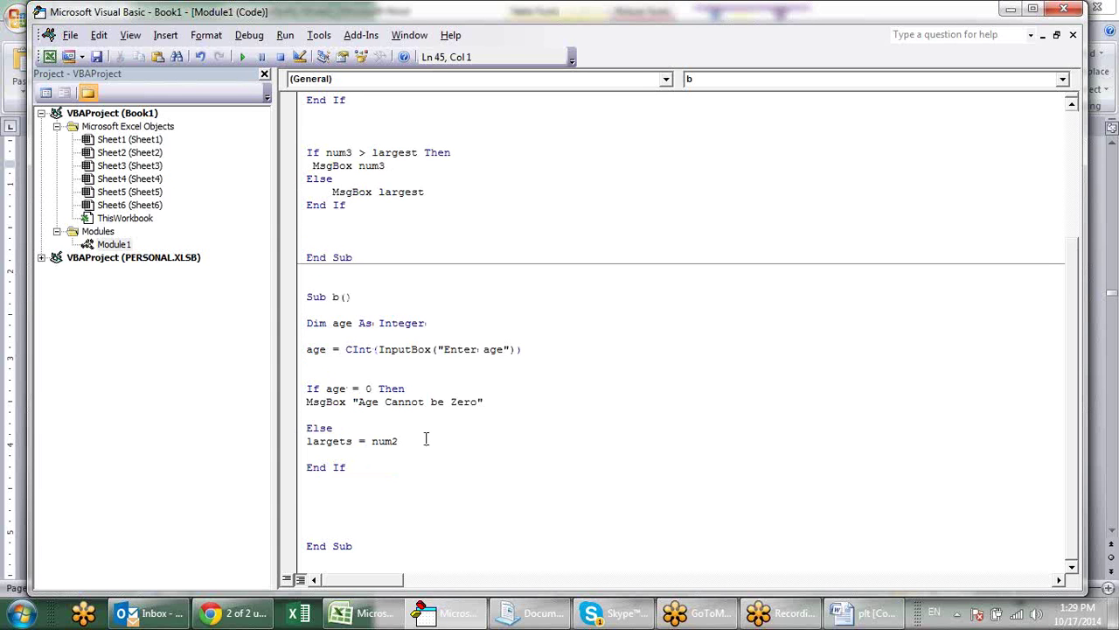
- Turn the Else line into 'Else if', dismissing the compile-error messages along the way
click(360, 427)
text(if)
click(363, 434)
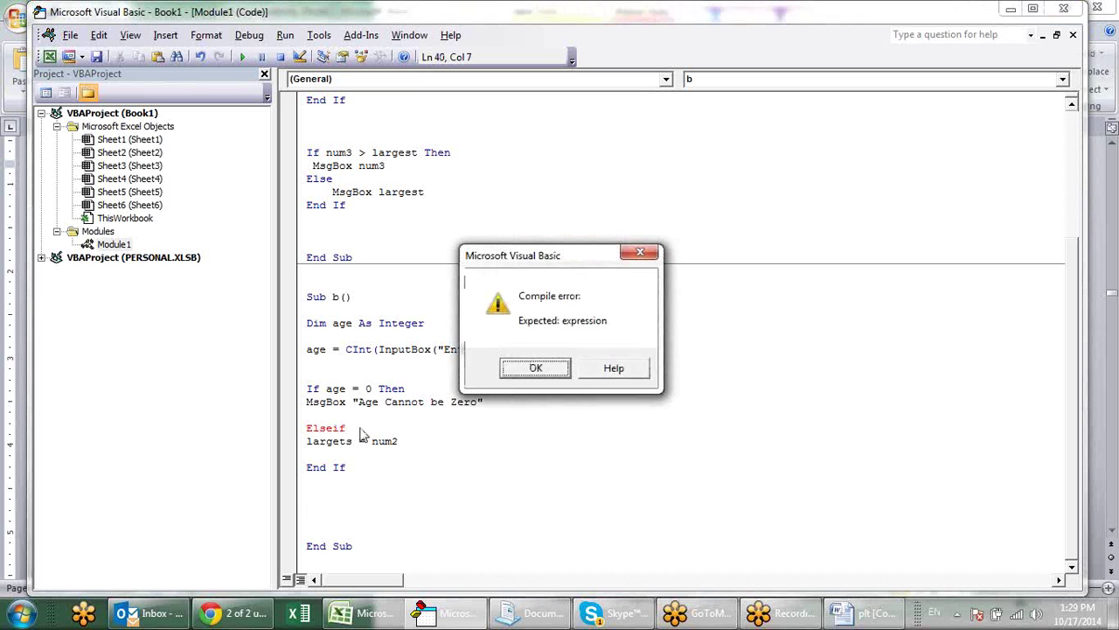
key(Return)
key(BackSpace)
key(BackSpace)
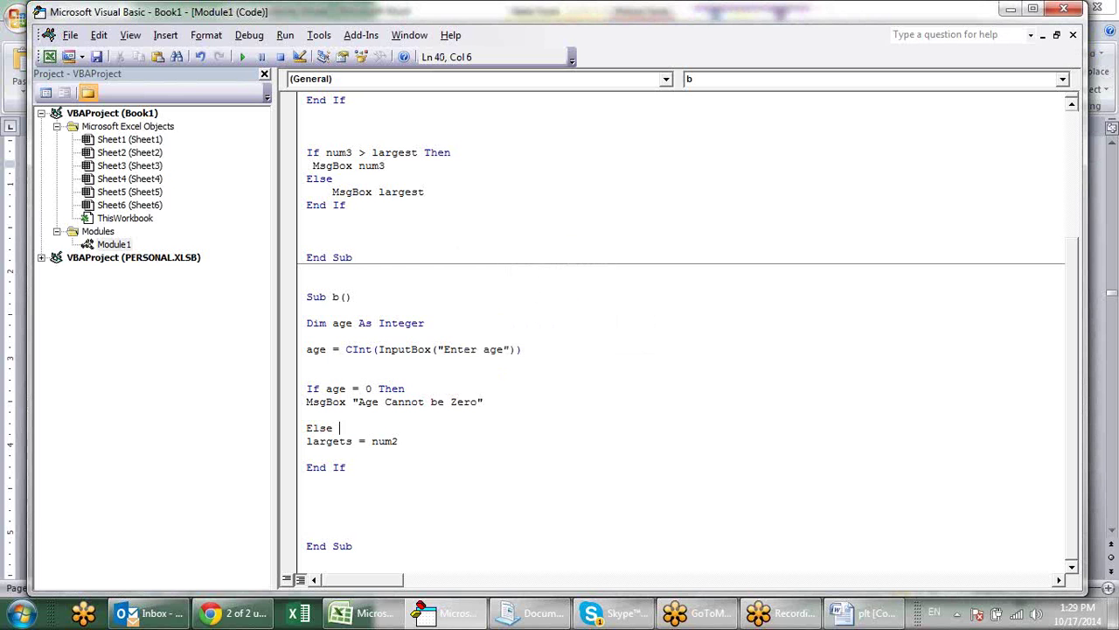
text(if)
click(362, 433)
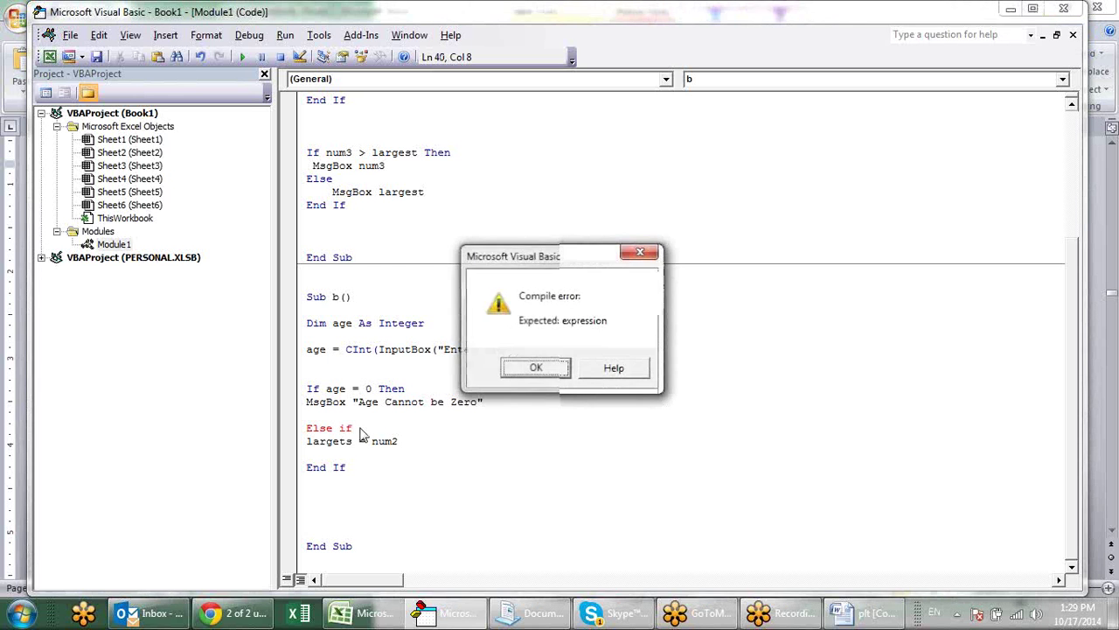
key(Return)
key(BackSpace)
key(BackSpace)
key(BackSpace)
key(BackSpace)
key(BackSpace)
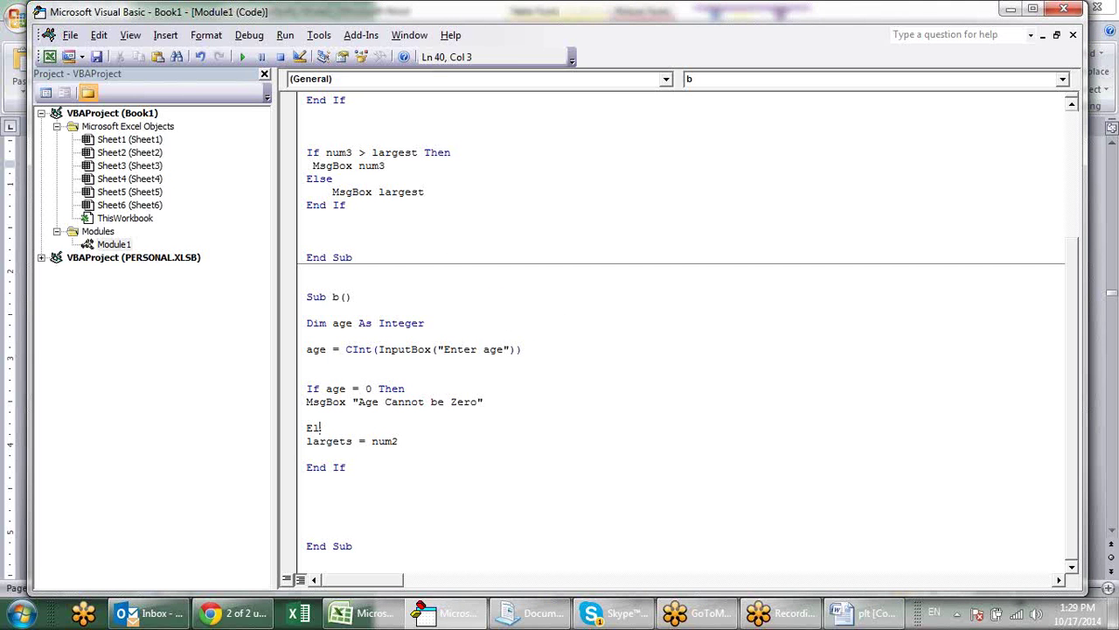
text(if)
key(BackSpace)
key(BackSpace)
text(s)
text(e if)
key(alt+Tab)
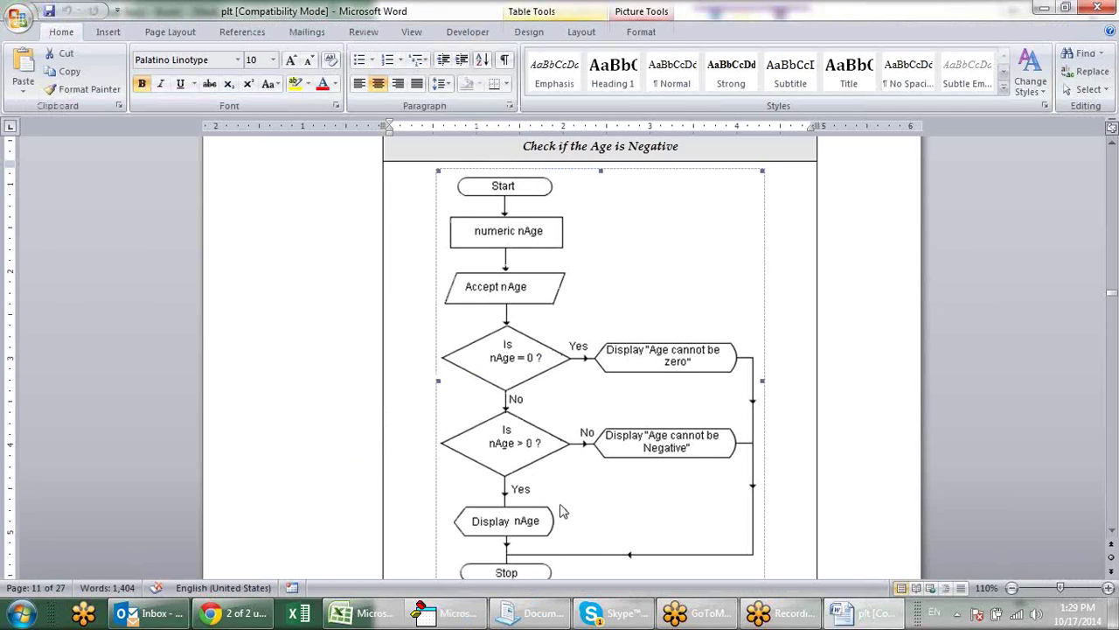
- Complete the branch as ElseIf age > 0 Then and add blank lines above End If
key(alt+Tab)
text(a)
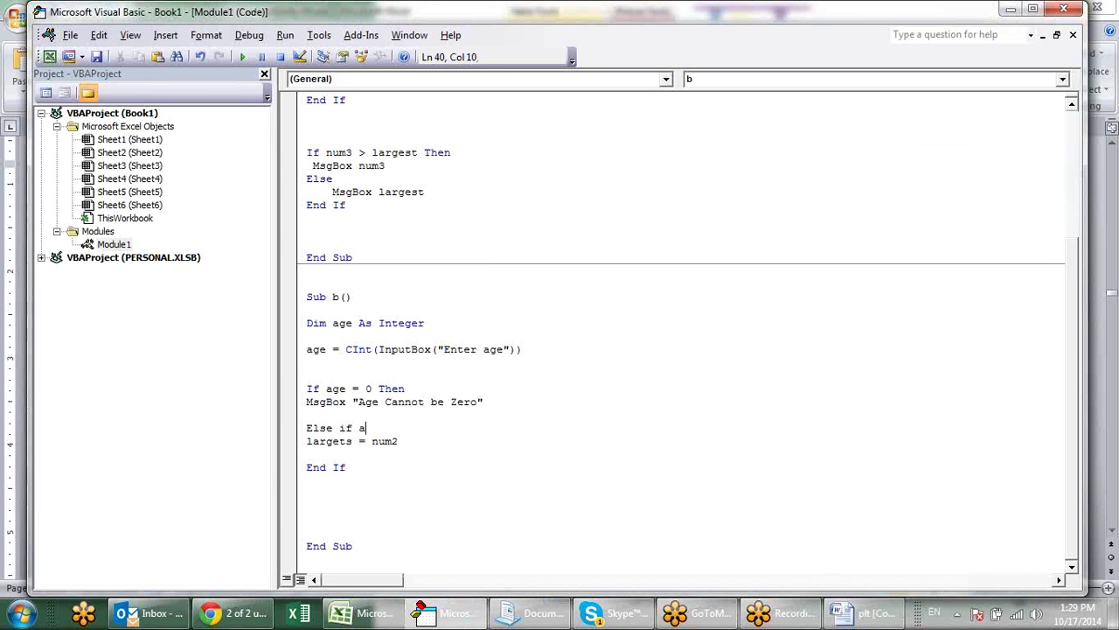
text(ge>)
text(0 then)
click(543, 456)
key(Return)
key(Left)
key(Left)
key(Left)
key(Left)
key(BackSpace)
key(Down)
key(Return)
key(Return)
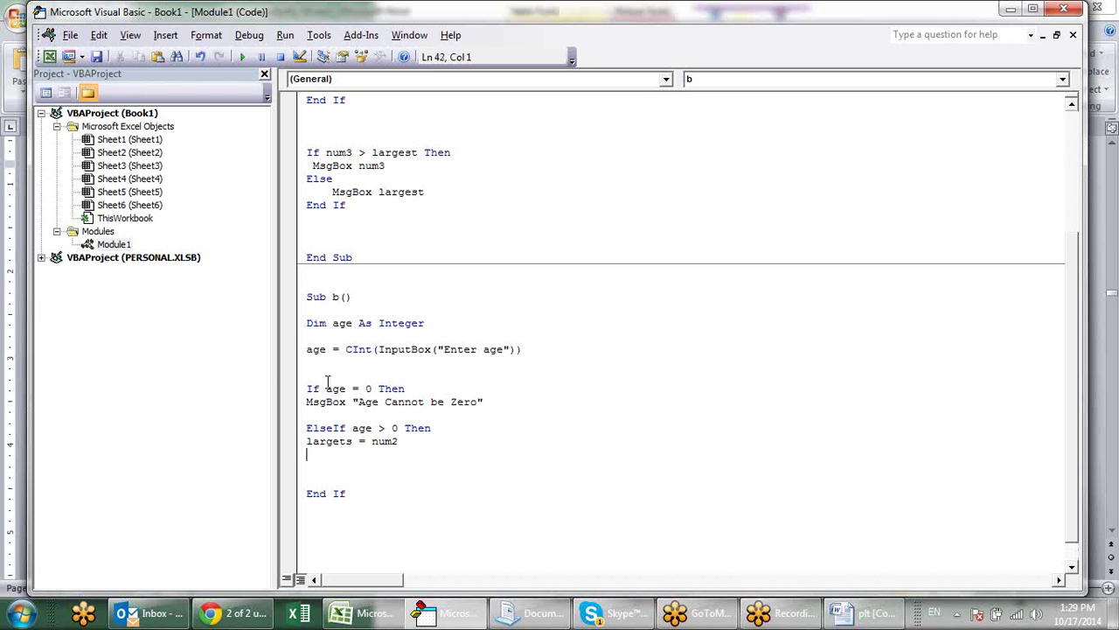
- Compare the age = 0 and age > 0 conditions, then delete the leftover largets = num2 line
mouse_move(330, 389)
mouse_down()
mouse_move(381, 376)
mouse_move(390, 388)
mouse_up()
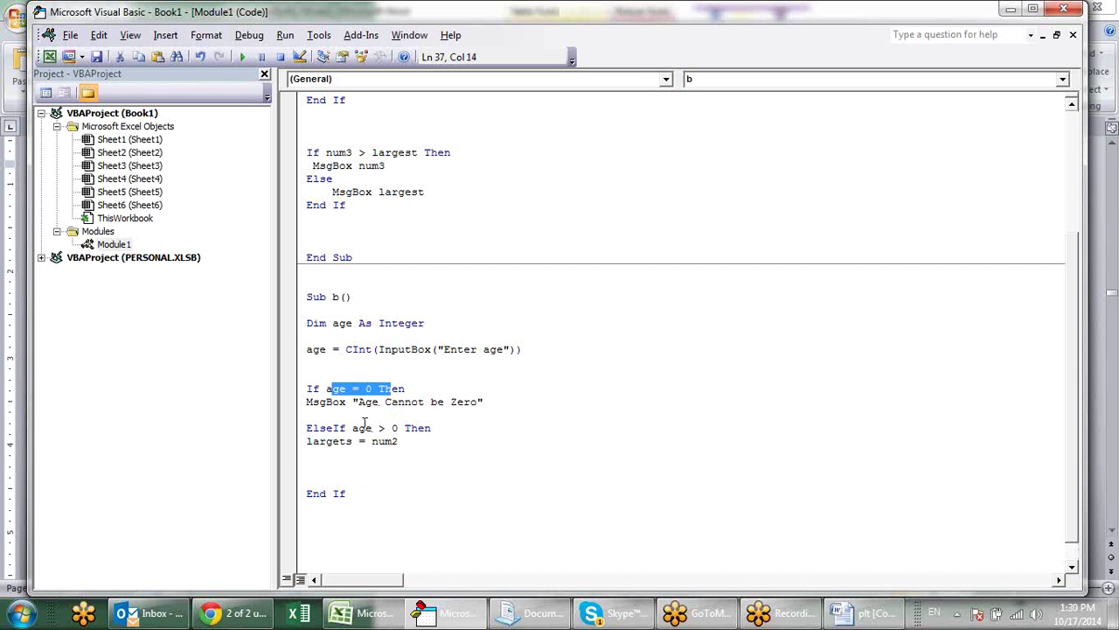
click(319, 441)
drag(333, 427, 404, 426)
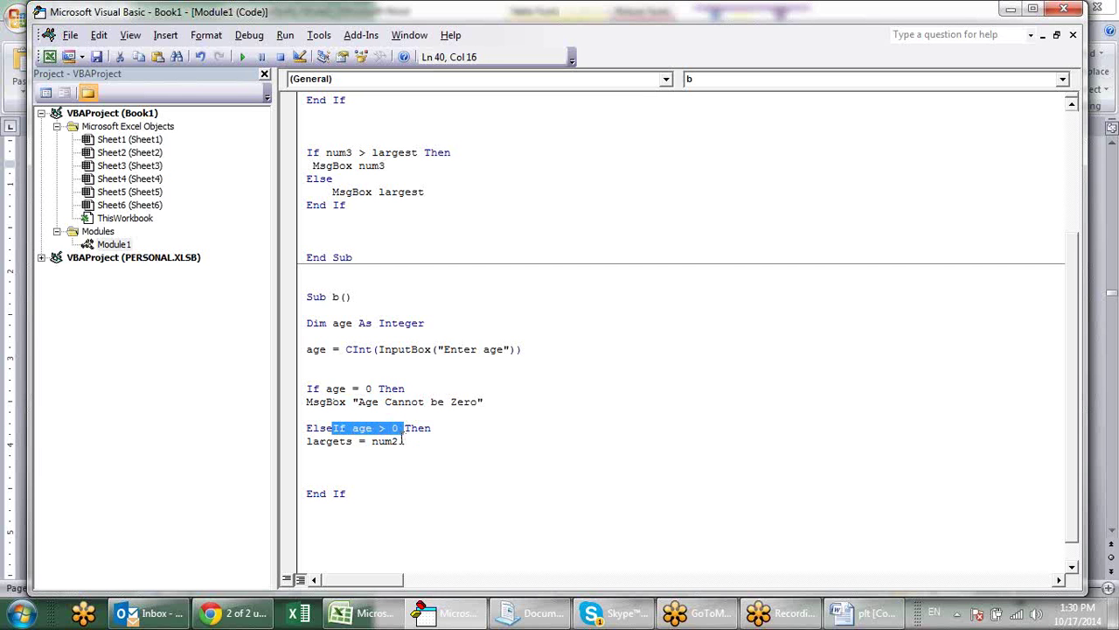
click(399, 441)
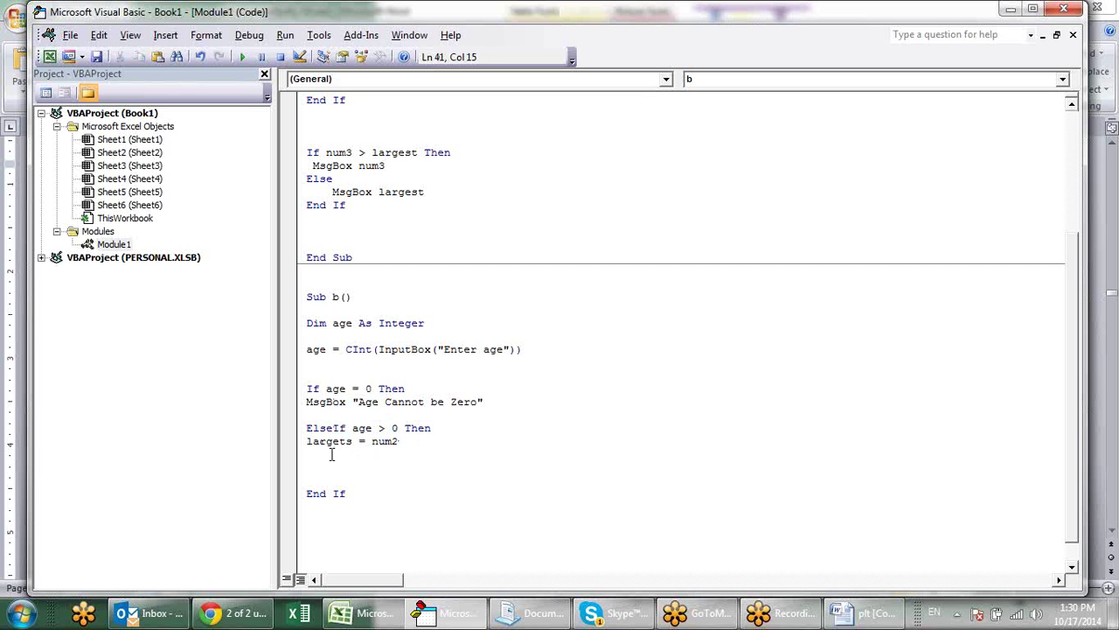
drag(313, 441, 399, 442)
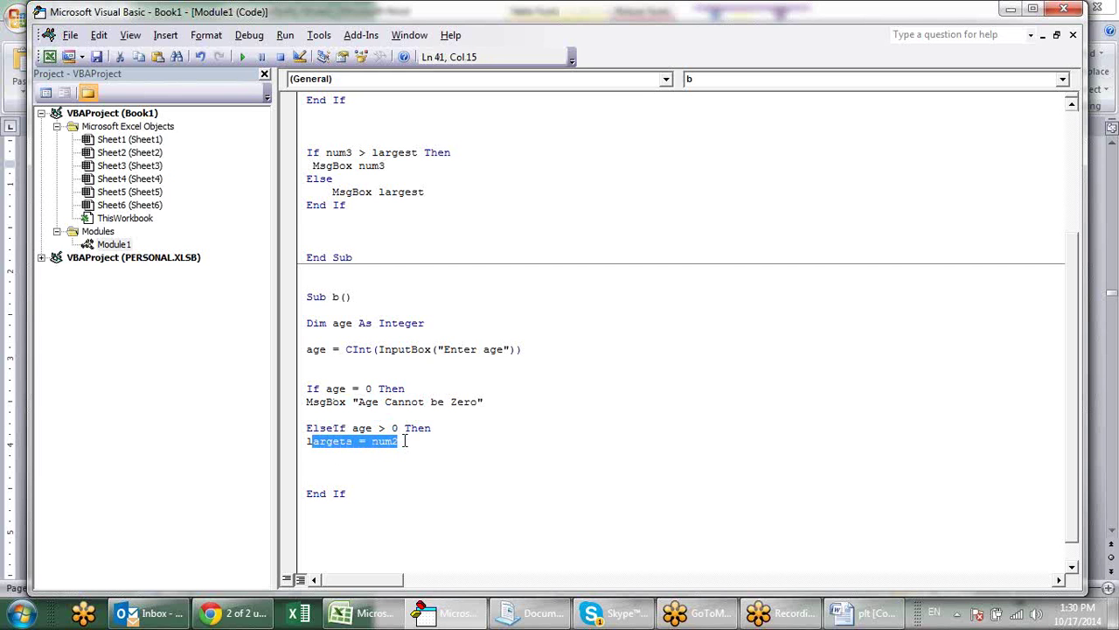
key(BackSpace)
key(BackSpace)
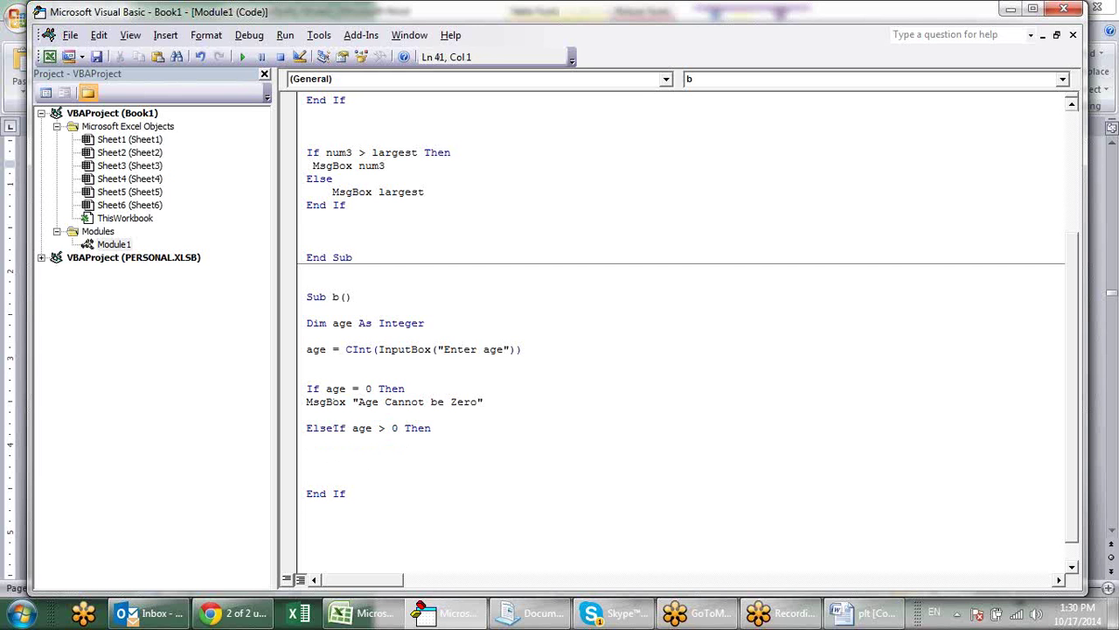
- Add an Else line before End If and remove the extra blank line
key(Return)
text(esle)
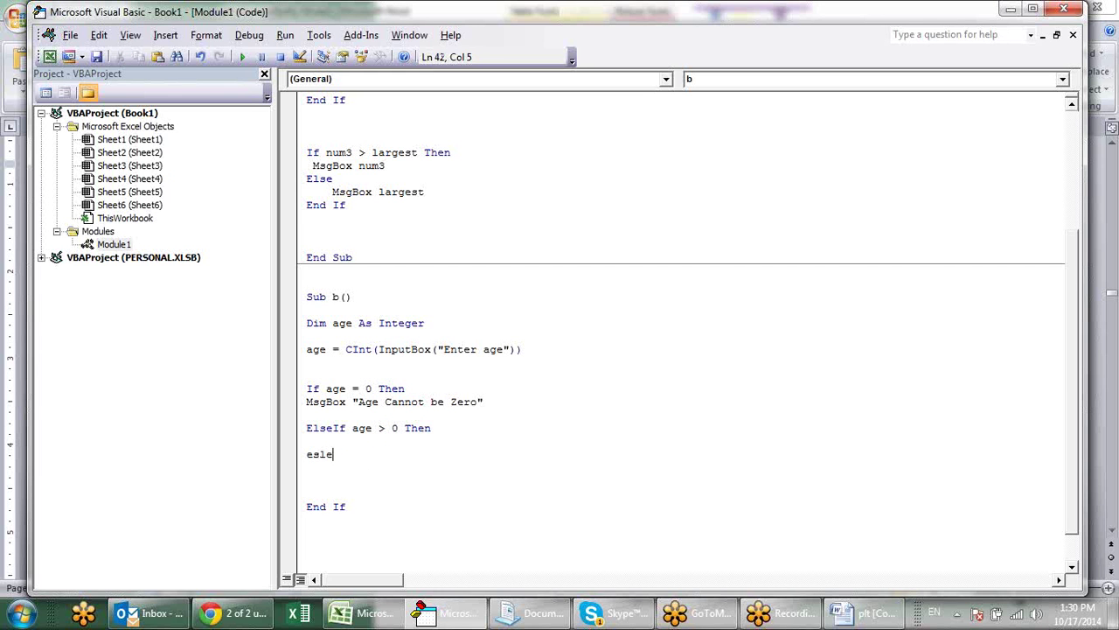
key(BackSpace)
key(BackSpace)
key(BackSpace)
text(lse)
key(Return)
click(307, 480)
click(307, 467)
key(Delete)
- Switch between the Word flowchart and the VBA code to review the nAge decisions
key(alt+Tab)
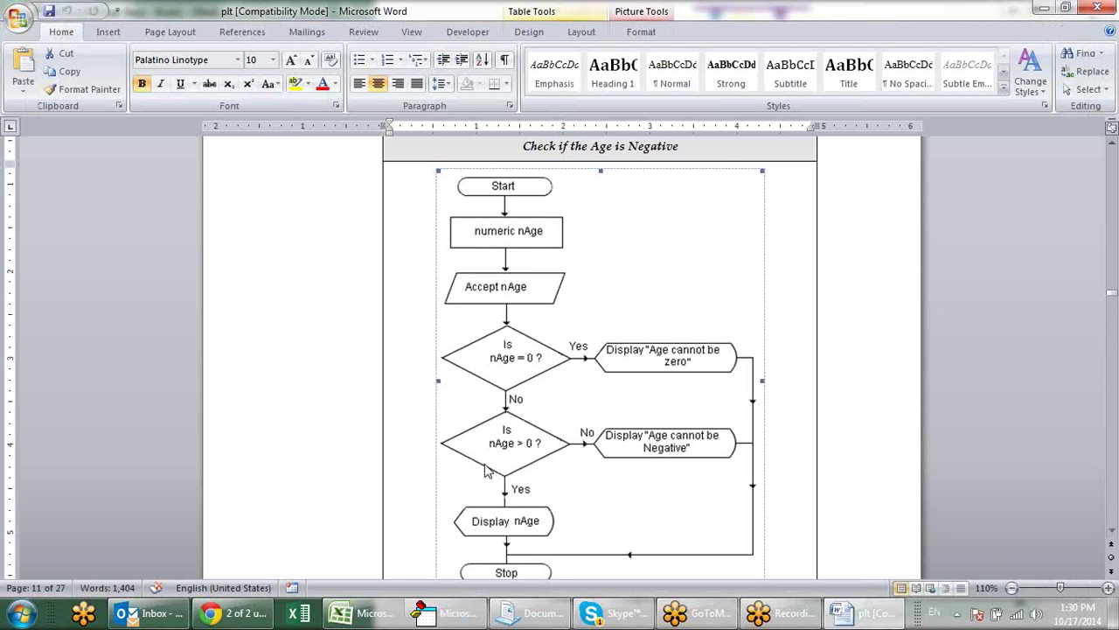
scroll(535, 469, down, 2)
key(alt+Tab)
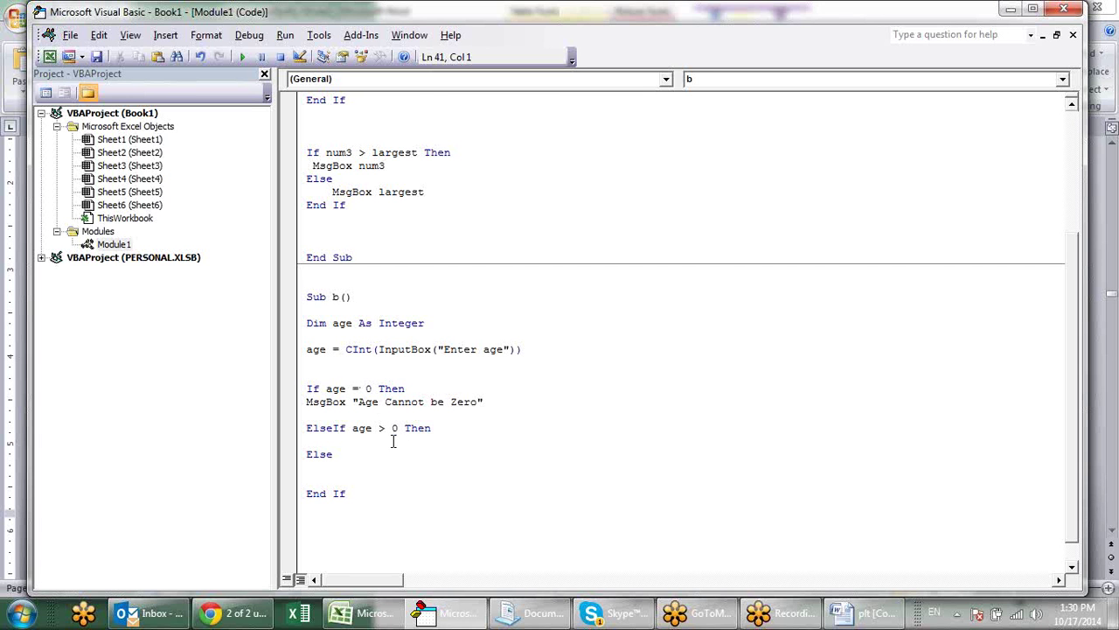
key(alt+Tab)
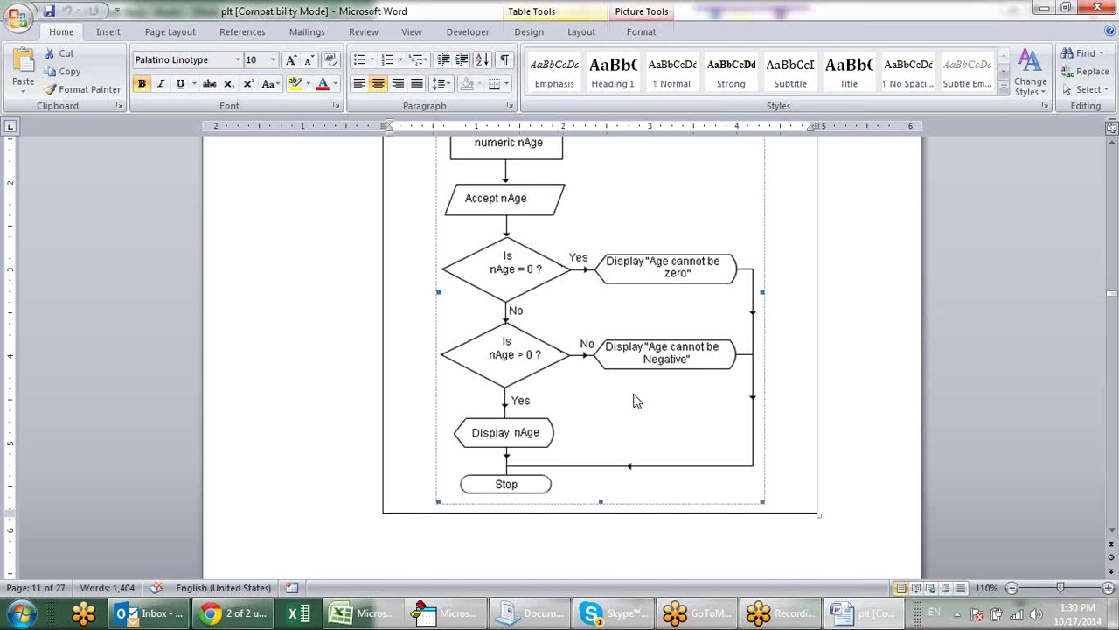
key(alt+Tab)
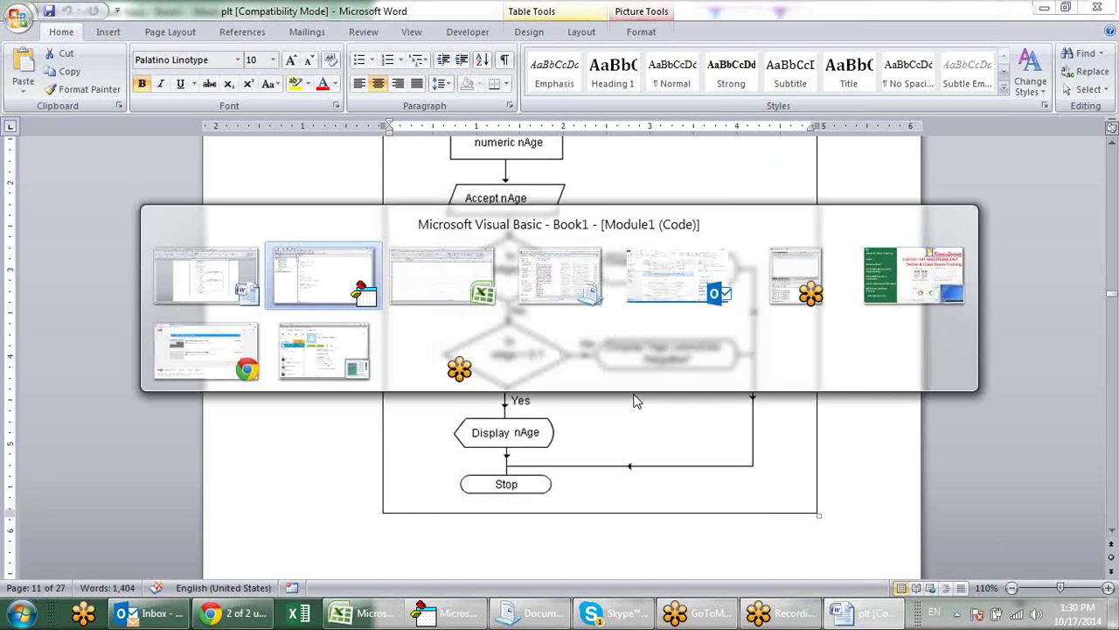
key(alt+Tab)
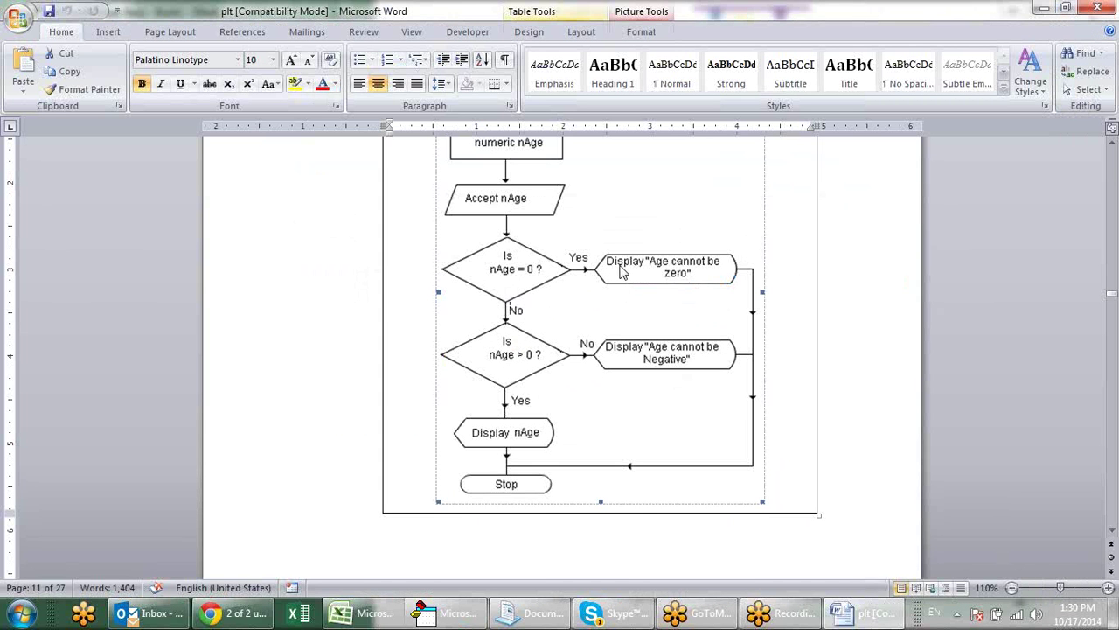
key(alt+Tab)
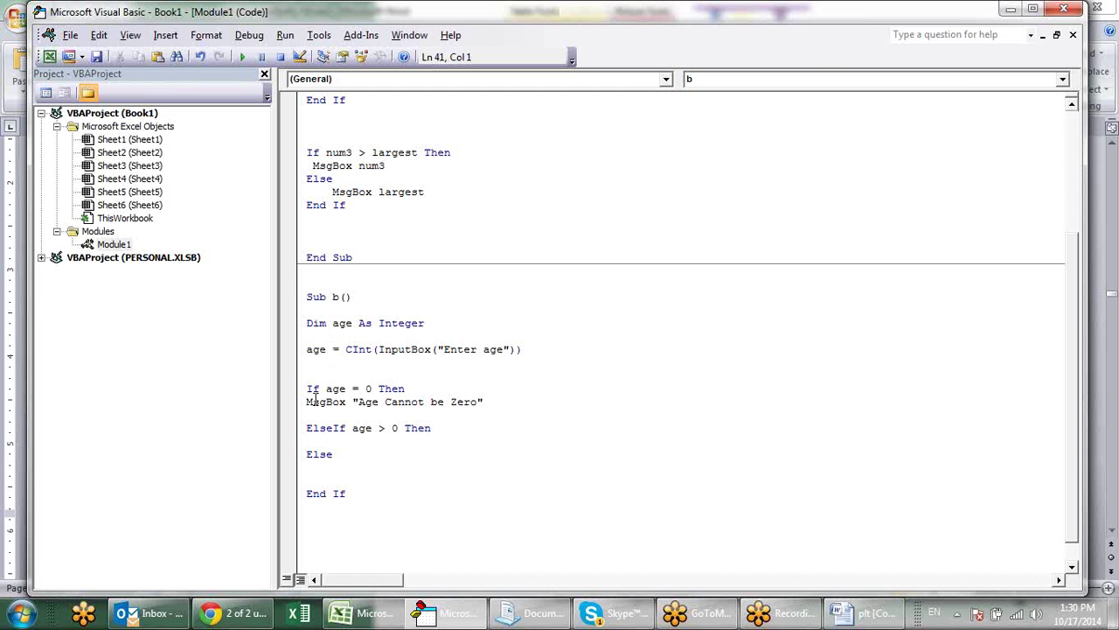
- Check the zero-age If line against the flowchart and place the cursor under Else
drag(308, 400, 495, 394)
key(alt+Tab)
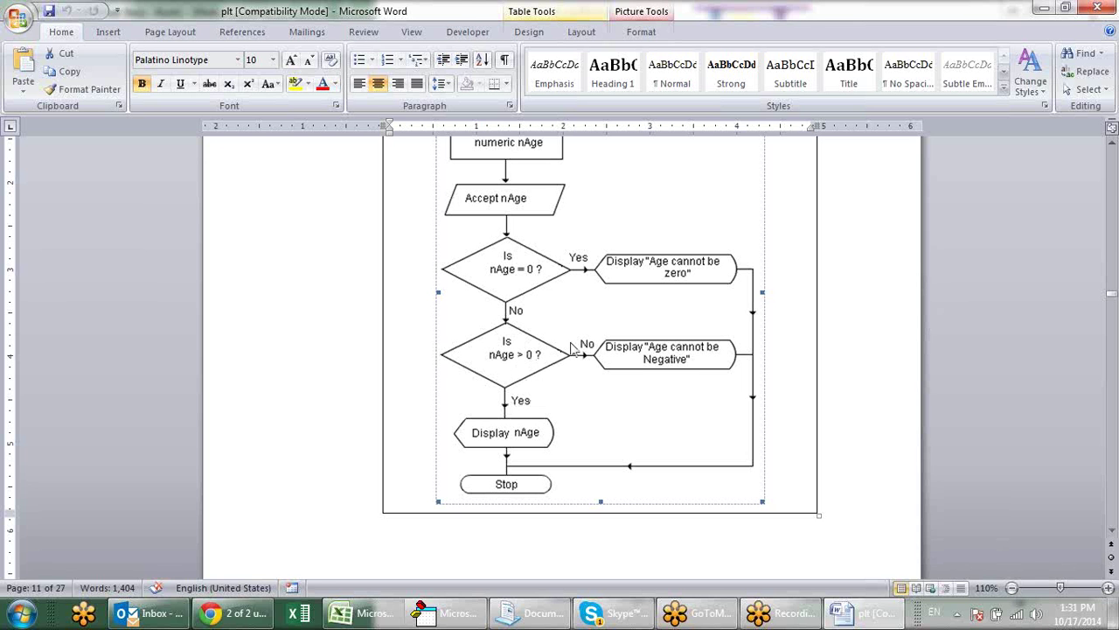
key(alt+Tab)
click(354, 441)
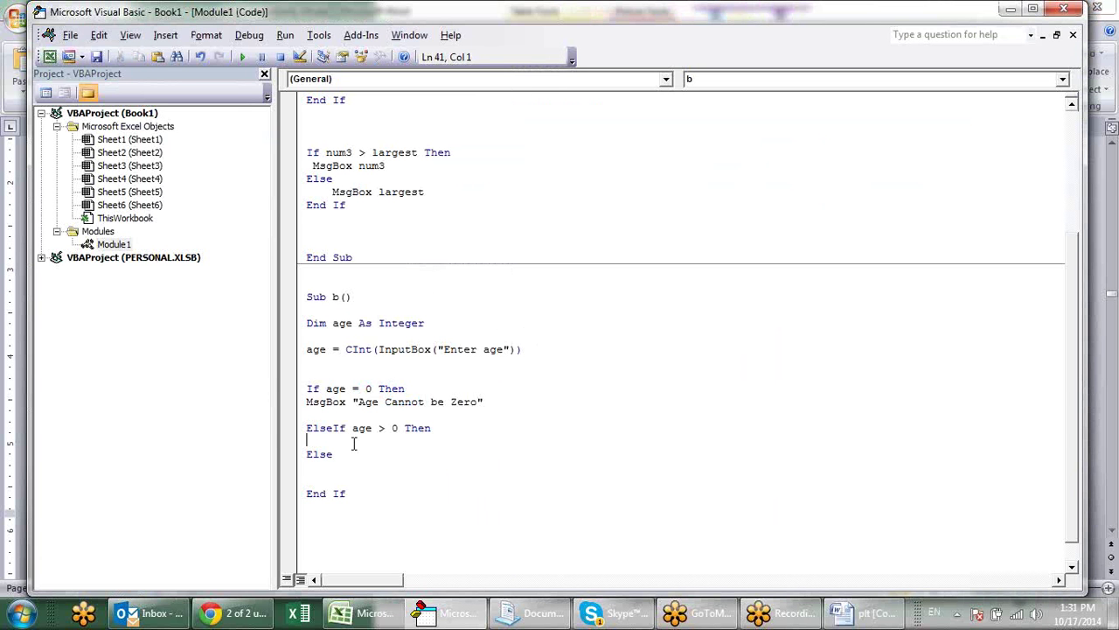
click(341, 468)
key(alt+Tab)
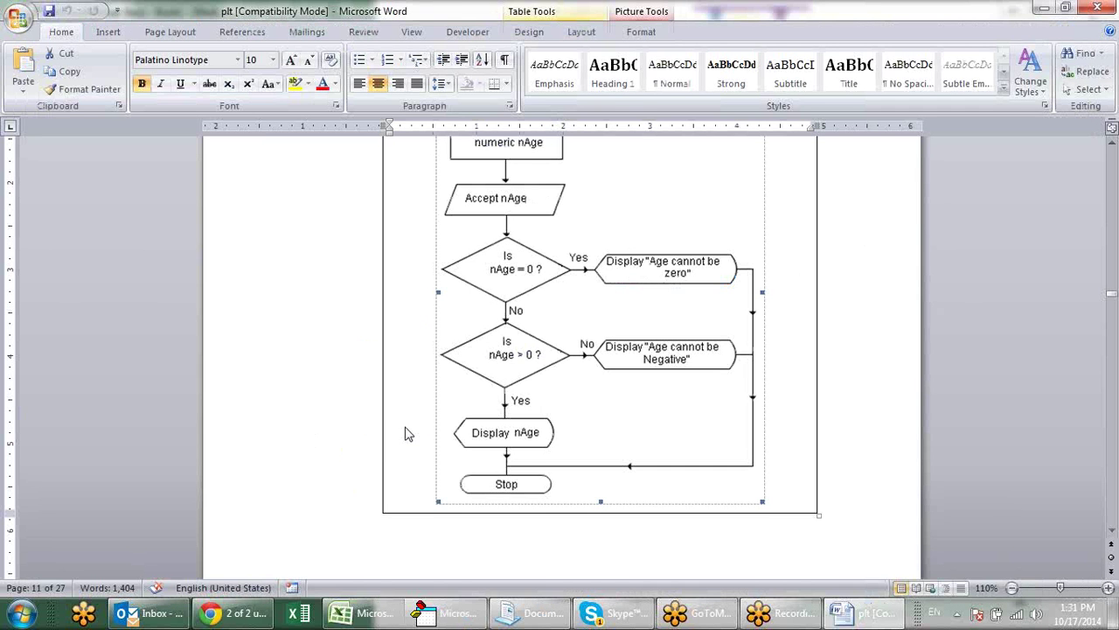
key(alt+Tab)
key(alt+Tab)
key(alt+Tab)
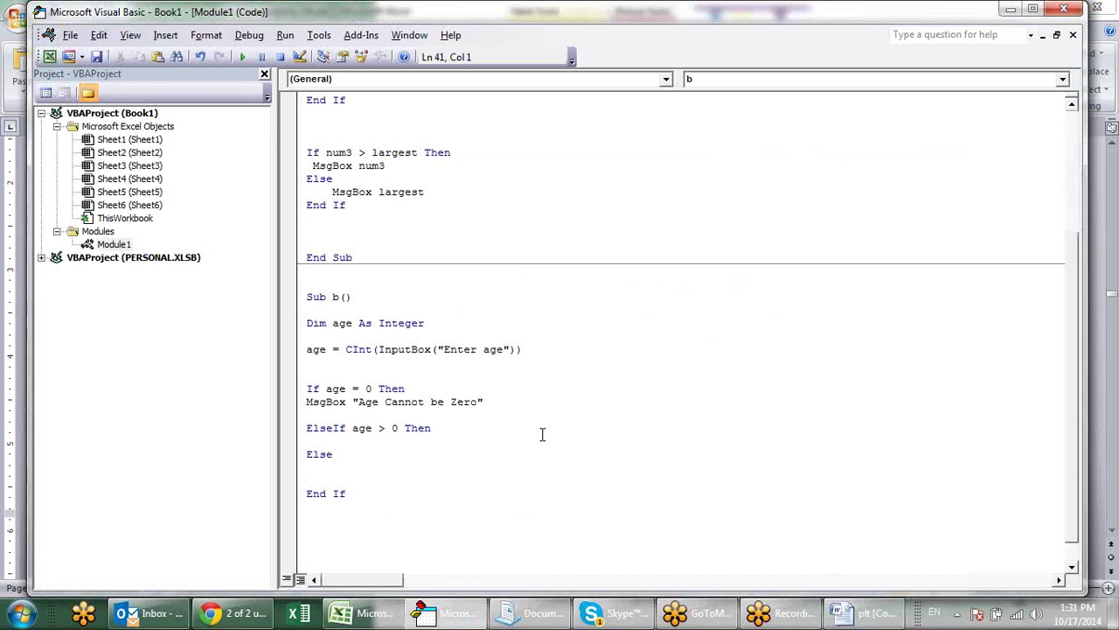
- Add MsgBox age under the ElseIf age > 0 Then branch
text(msgb)
text(ox)
key(BackSpace)
key(BackSpace)
key(BackSpace)
text(ox age)
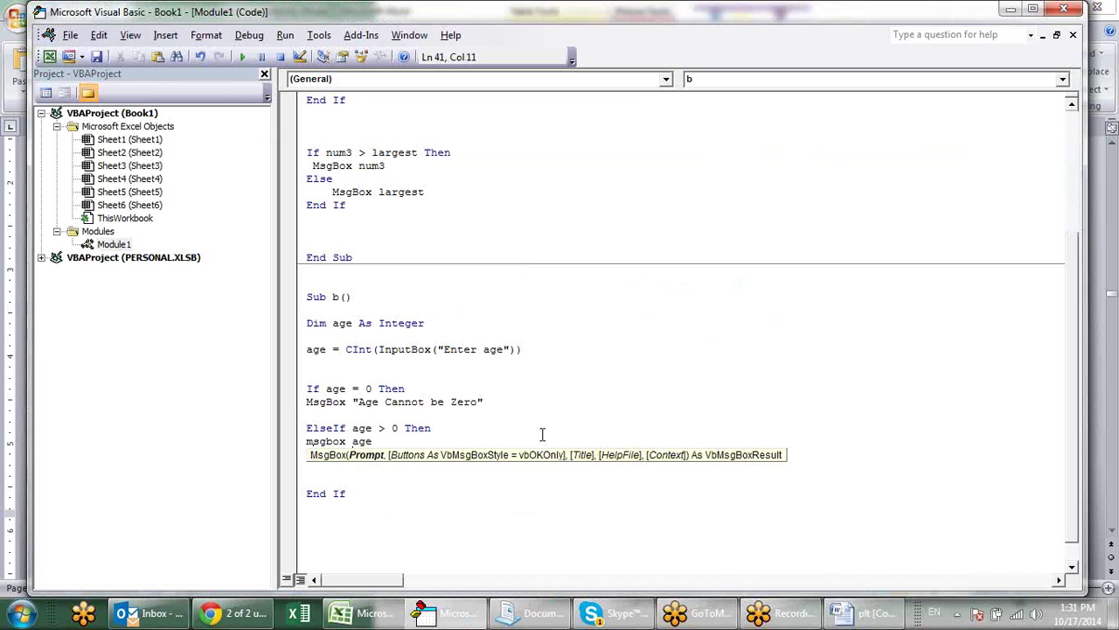
key(Return)
text(Else)
key(Return)
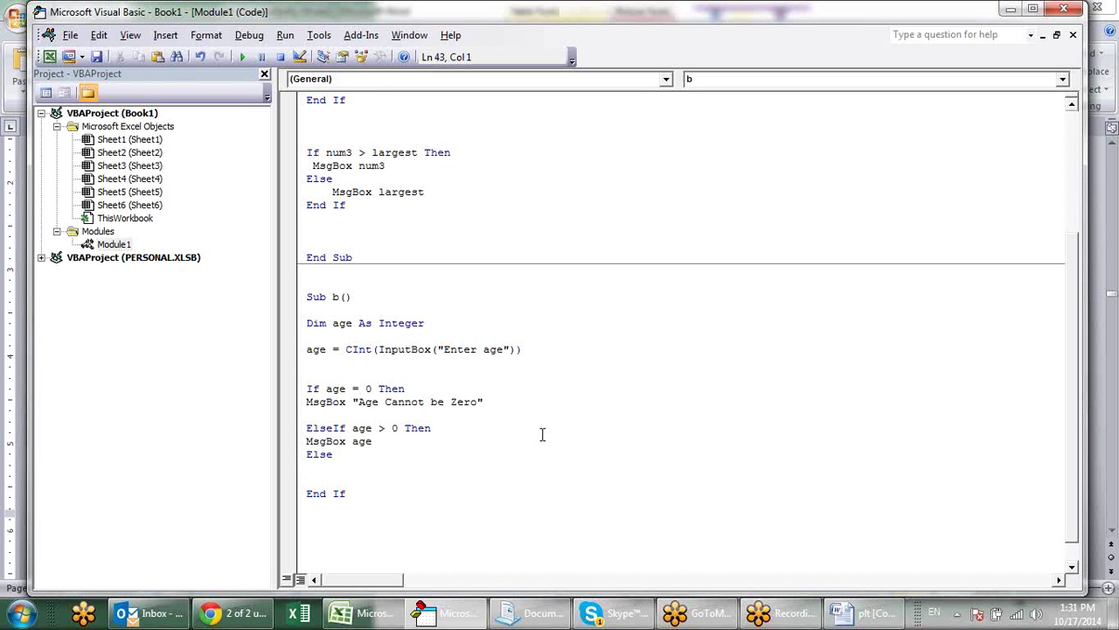
key(alt+Tab)
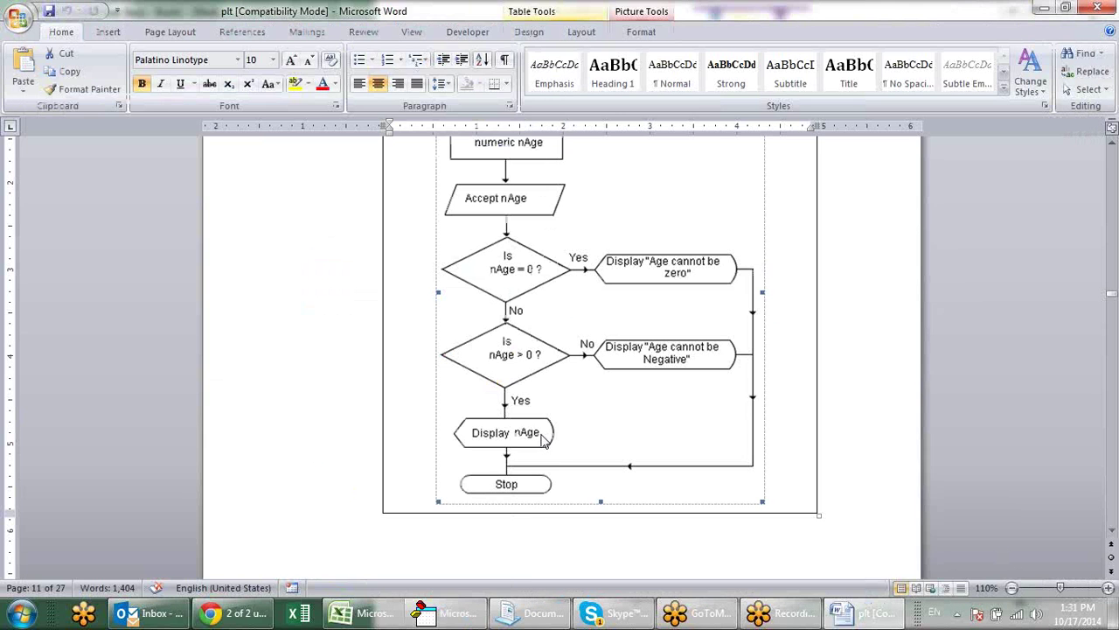
key(alt+Tab)
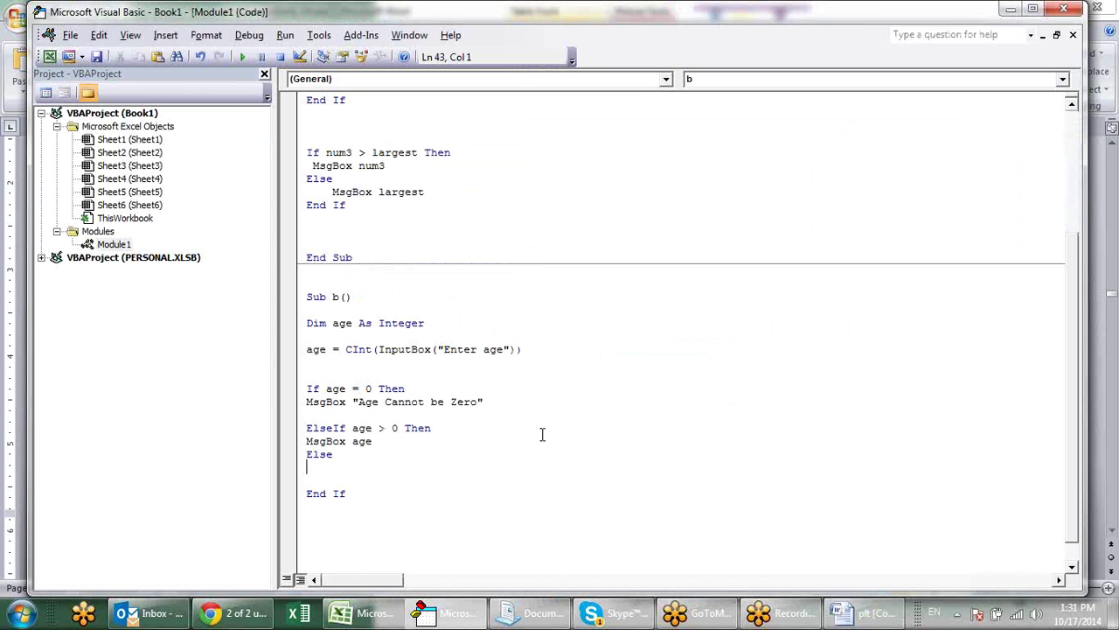
- Paste the zero-age MsgBox under Else and change its message to "Age Cannot be negetive"
drag(486, 402, 273, 400)
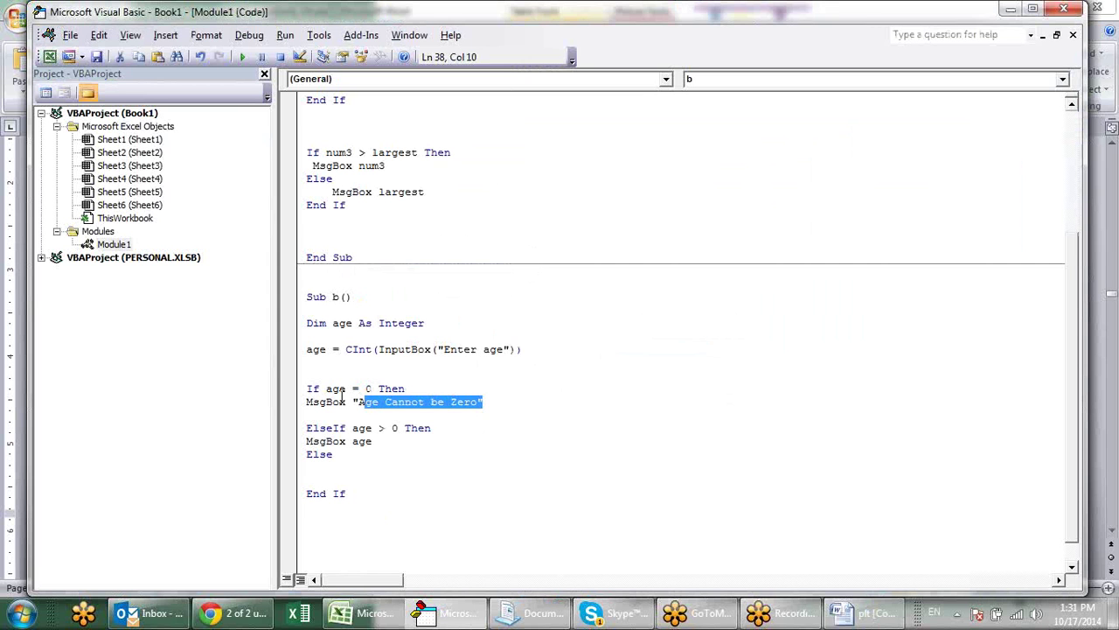
click(373, 470)
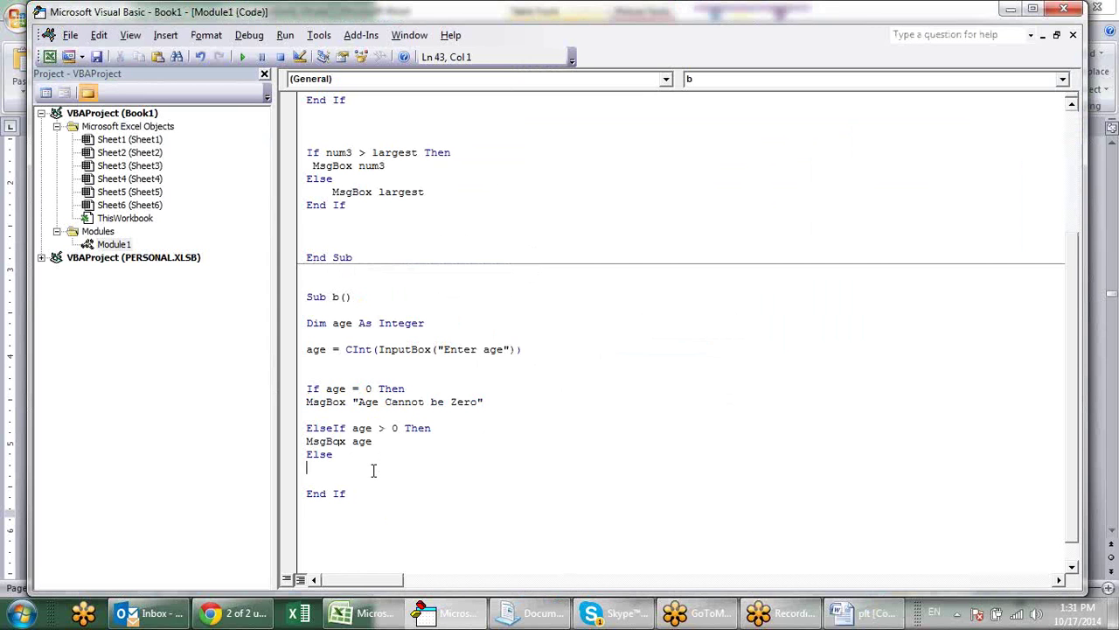
text(MsgBox "Age Cannot be Zero")
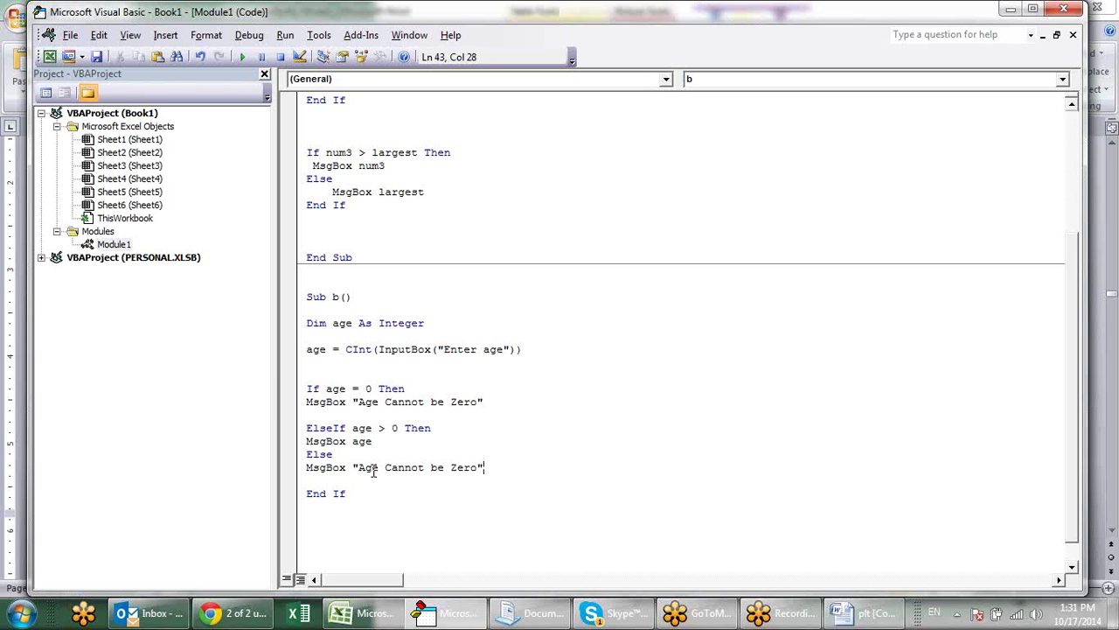
key(Left)
key(BackSpace)
key(BackSpace)
key(BackSpace)
key(BackSpace)
text(z)
key(BackSpace)
text(Z)
text(ero)
click(307, 480)
click(484, 468)
key(BackSpace)
key(BackSpace)
key(BackSpace)
key(BackSpace)
text(negetive)
key(Down)
- In Excel, widen column A to about double its width and enter 9451 in A1
click(395, 612)
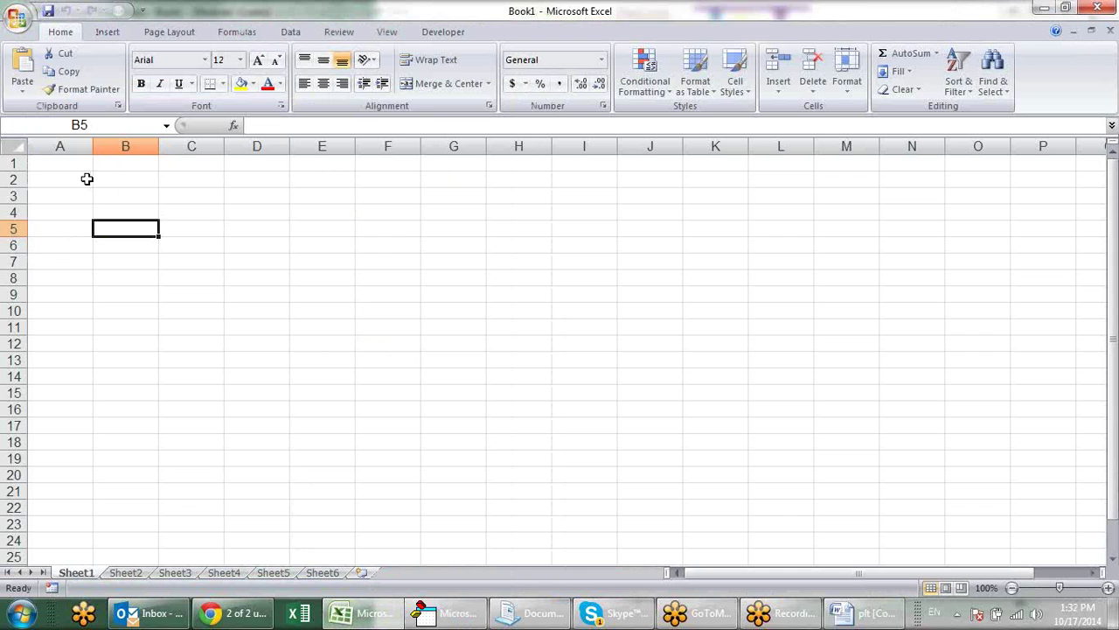
click(61, 162)
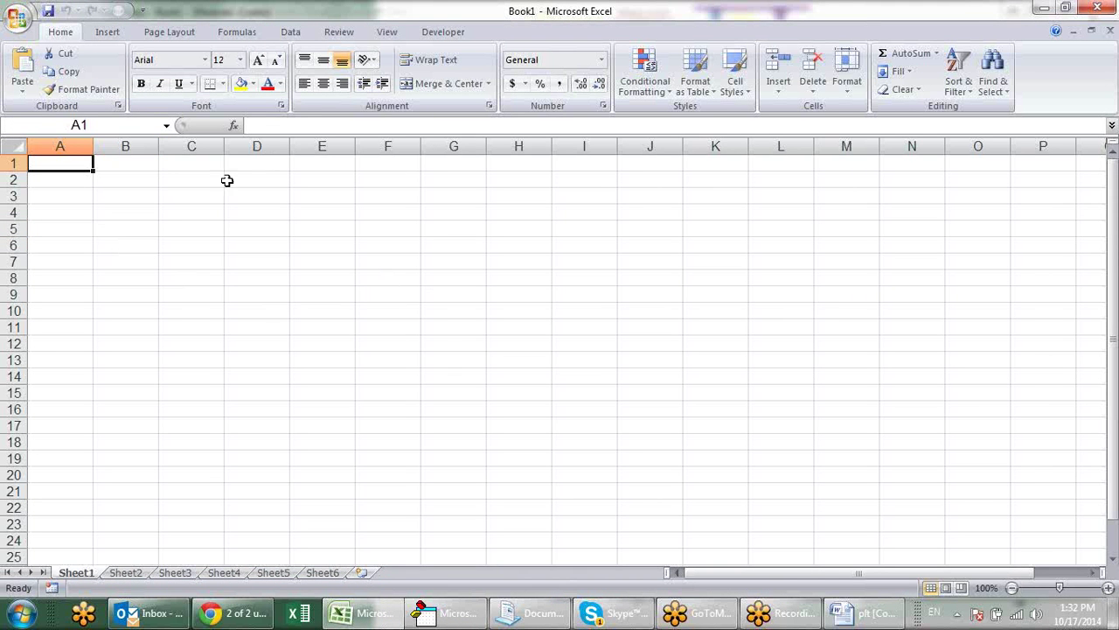
drag(93, 146, 154, 146)
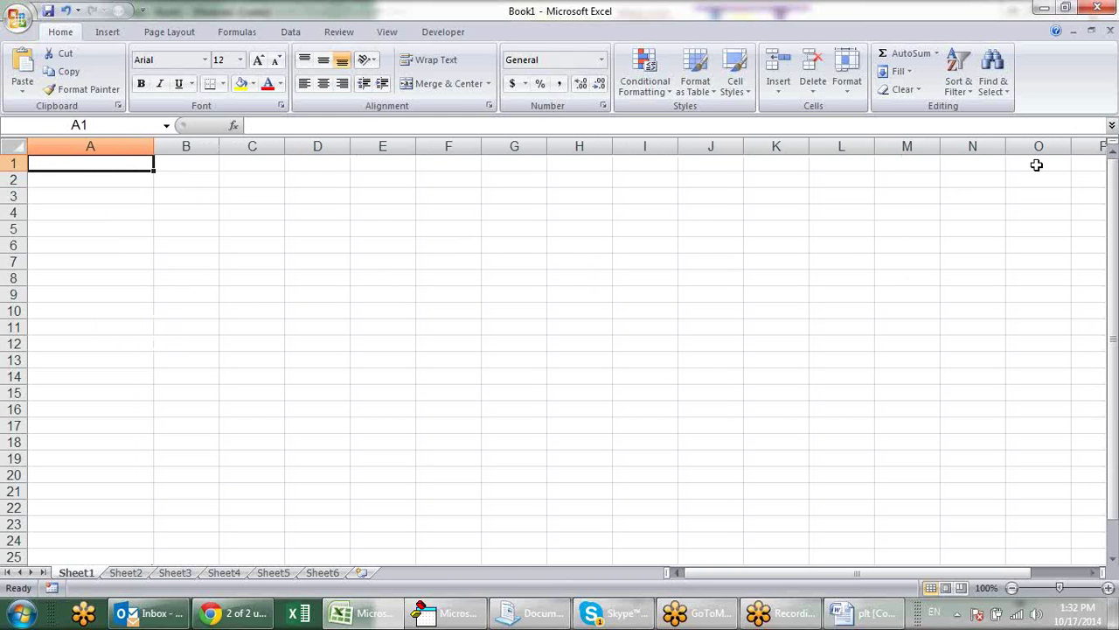
text(9451)
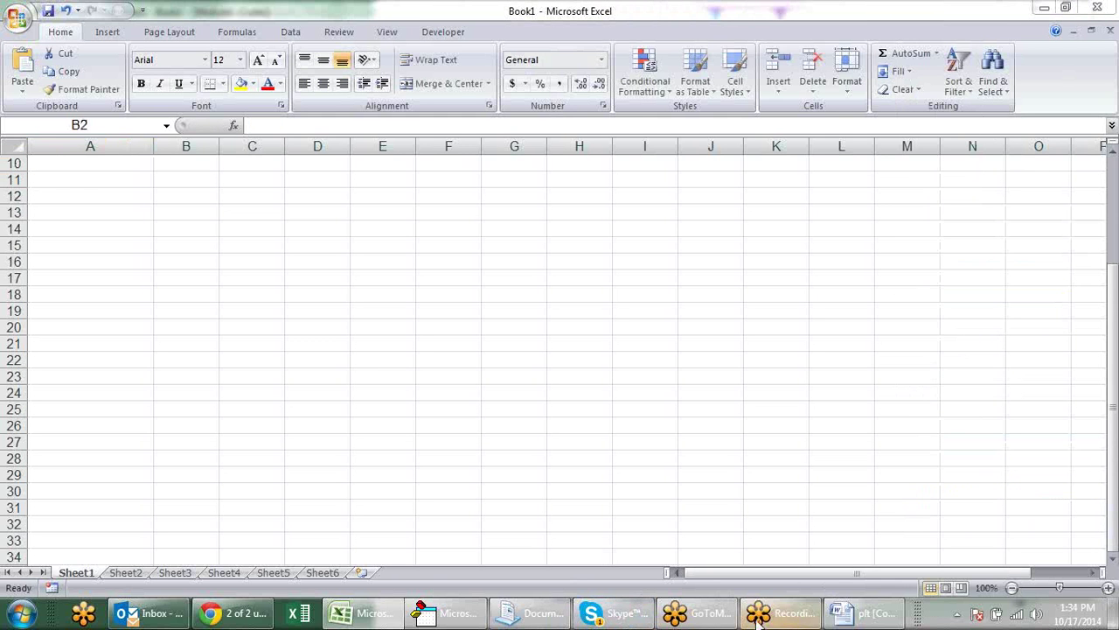
- Split the ElseIf age > 0 Then line into Else and a separate nested If
click(450, 612)
click(541, 401)
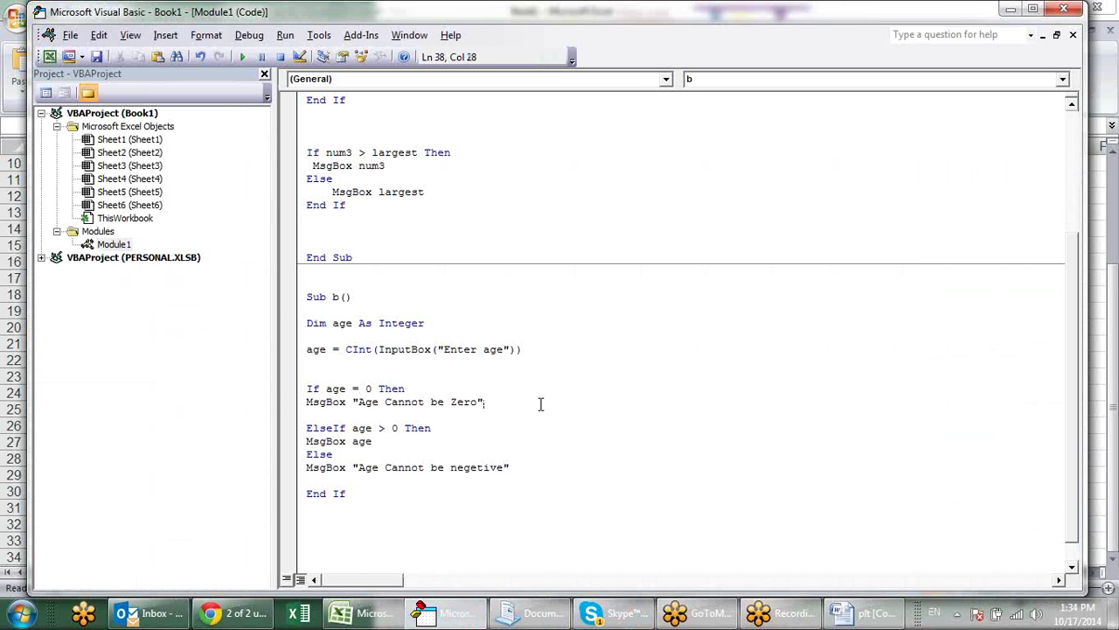
click(438, 467)
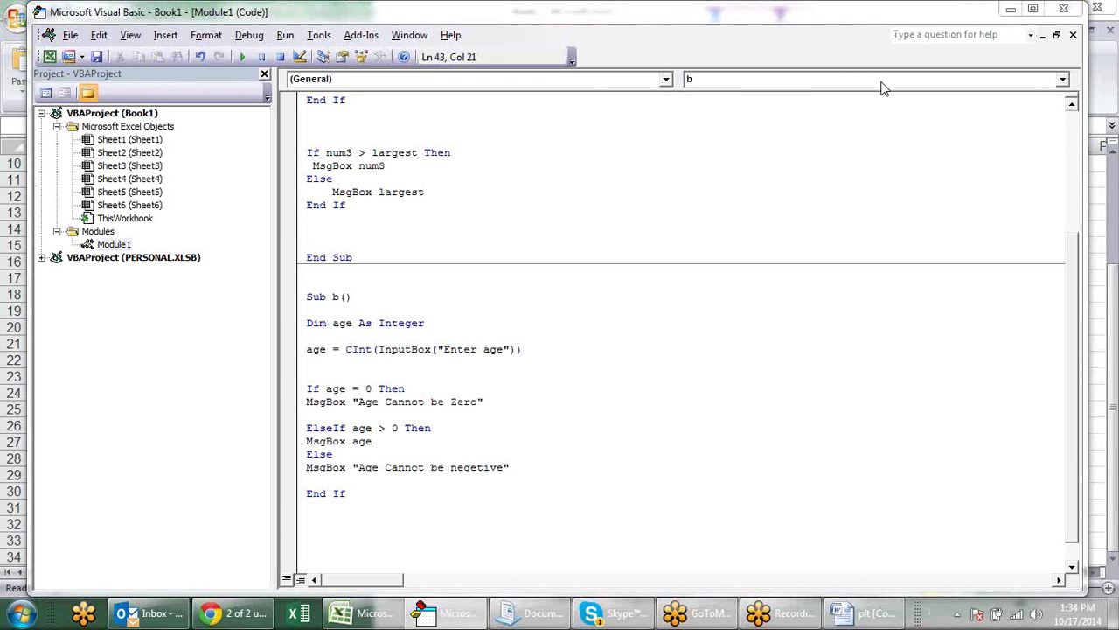
click(487, 328)
key(Home)
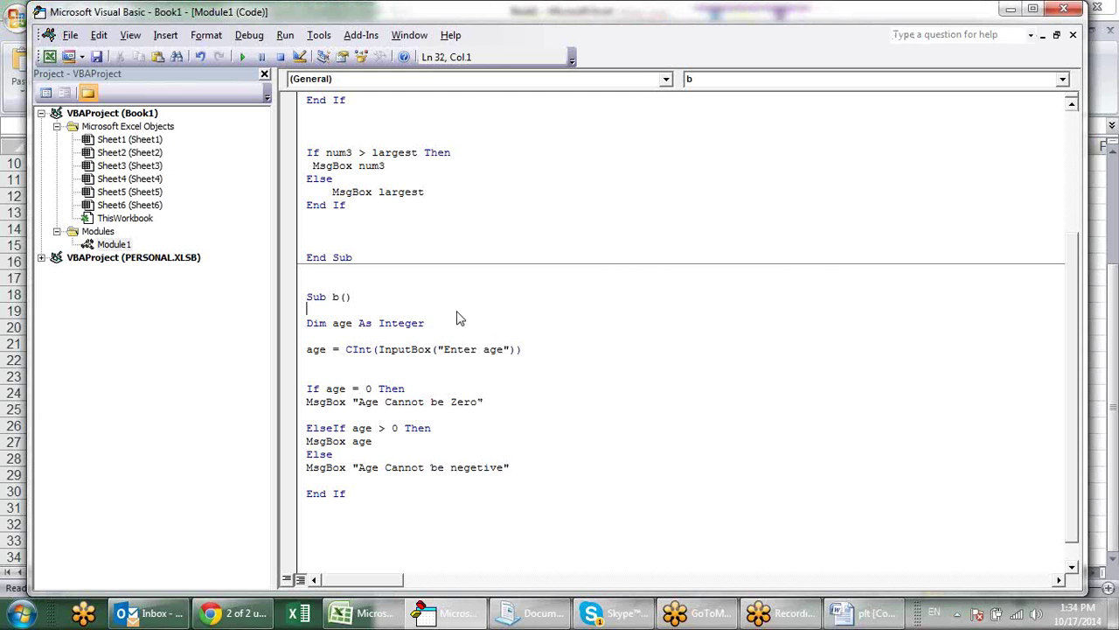
click(333, 428)
key(Return)
key(Return)
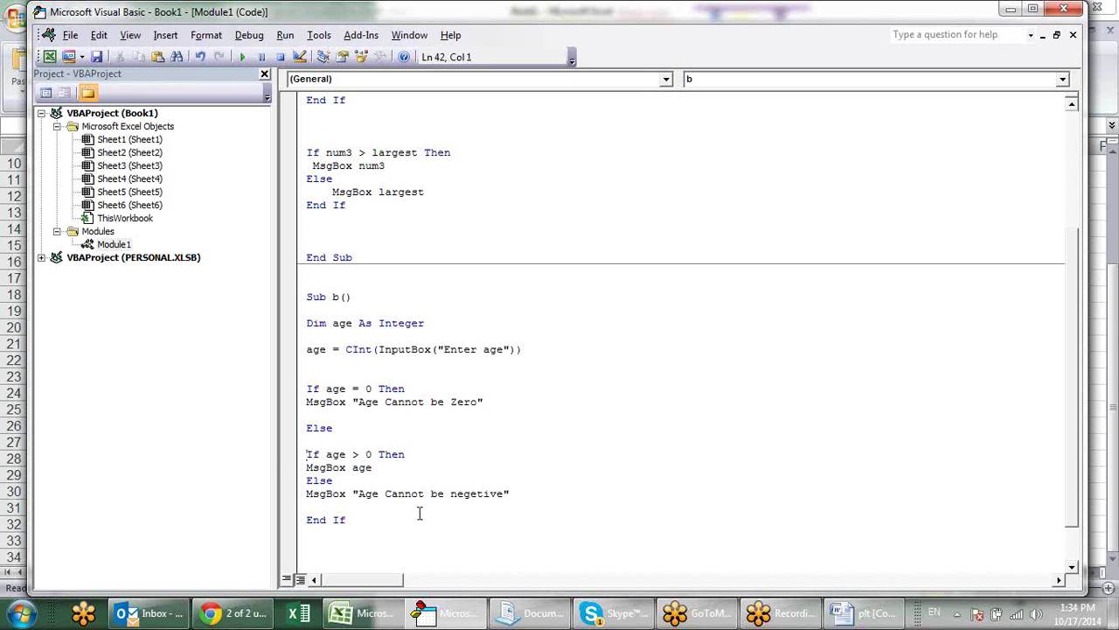
- Indent the nested lines one level, add then remove an inner End If, and rejoin ElseIf
drag(544, 494, 274, 453)
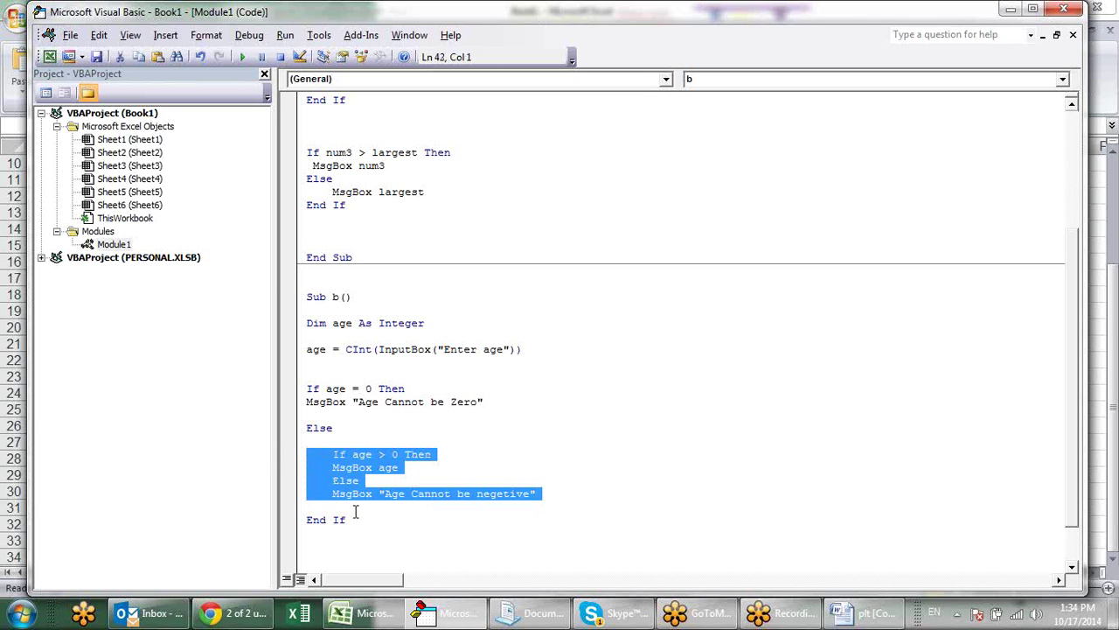
key(Tab)
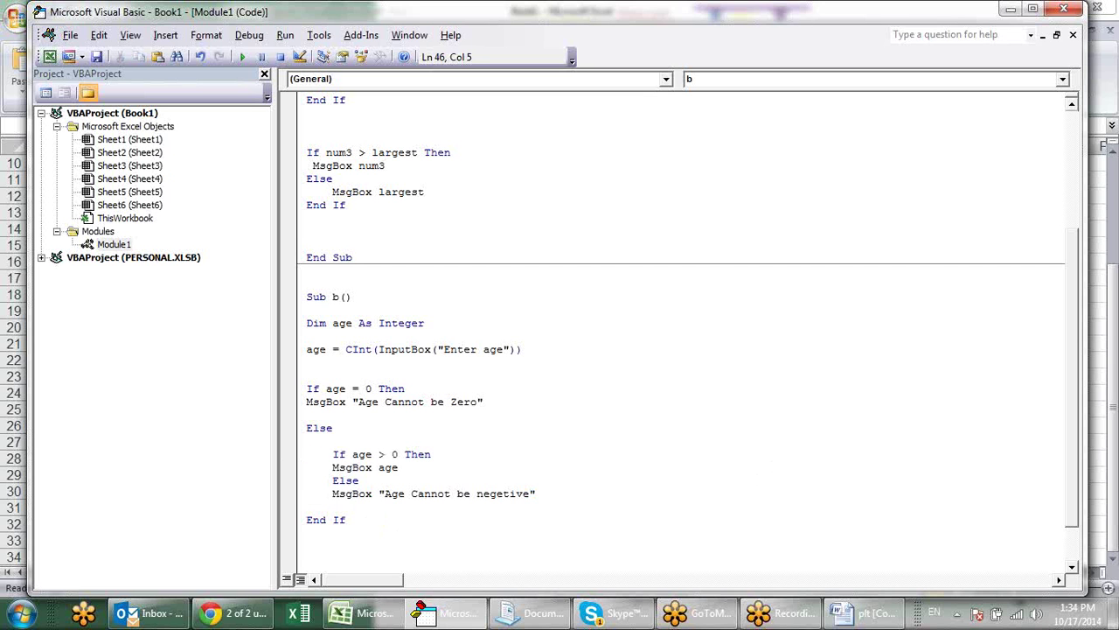
text(endif)
click(346, 493)
click(365, 506)
key(Return)
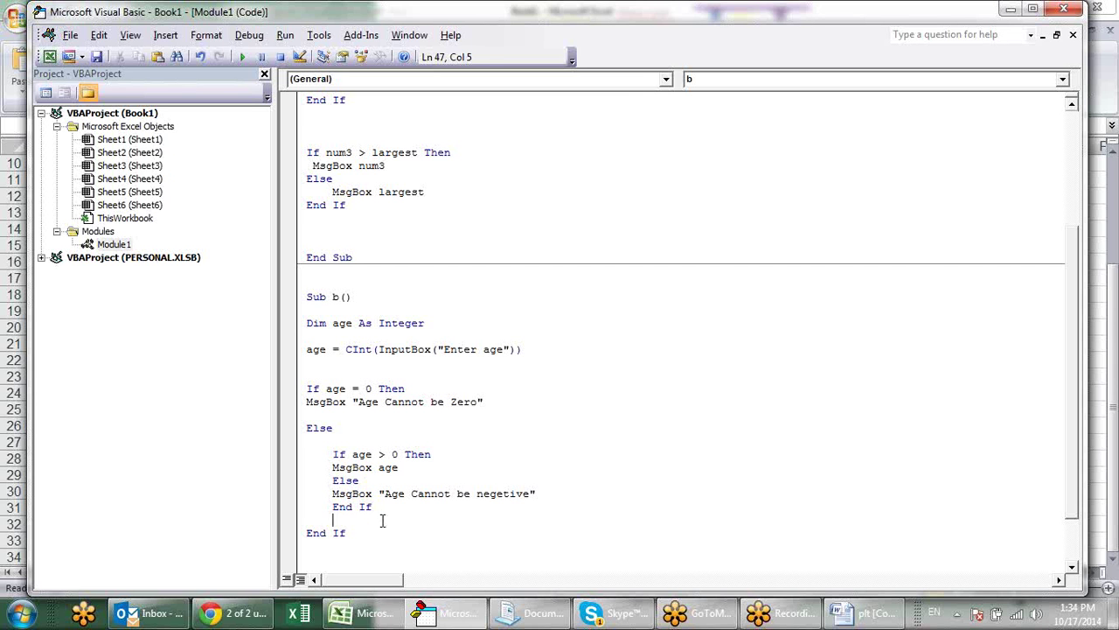
drag(373, 507, 322, 511)
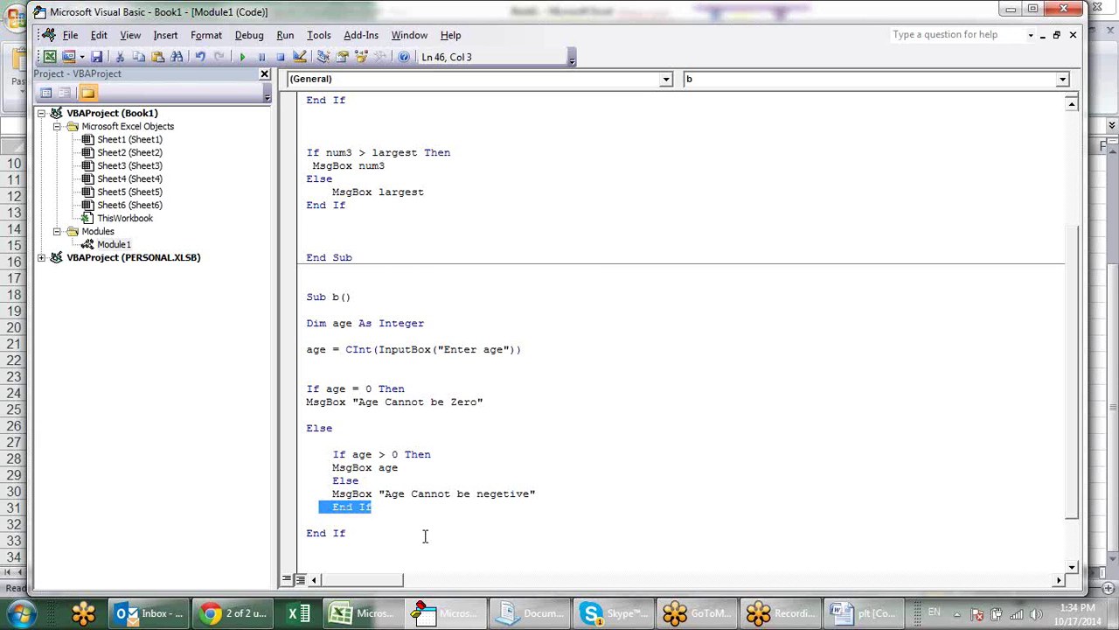
key(Delete)
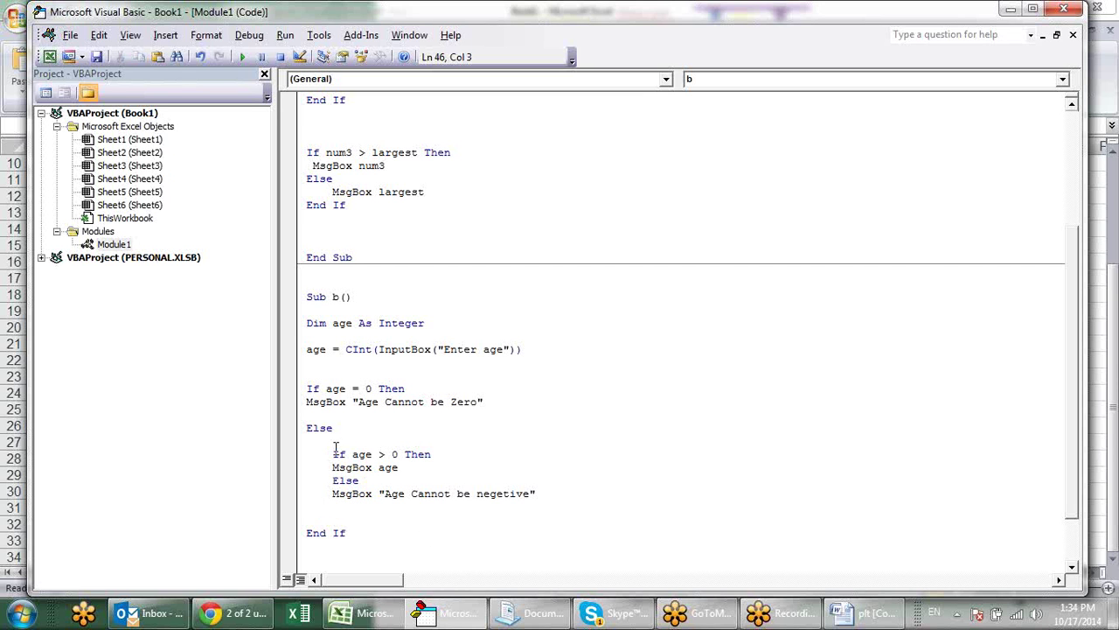
click(334, 453)
key(BackSpace)
key(BackSpace)
key(BackSpace)
key(BackSpace)
key(BackSpace)
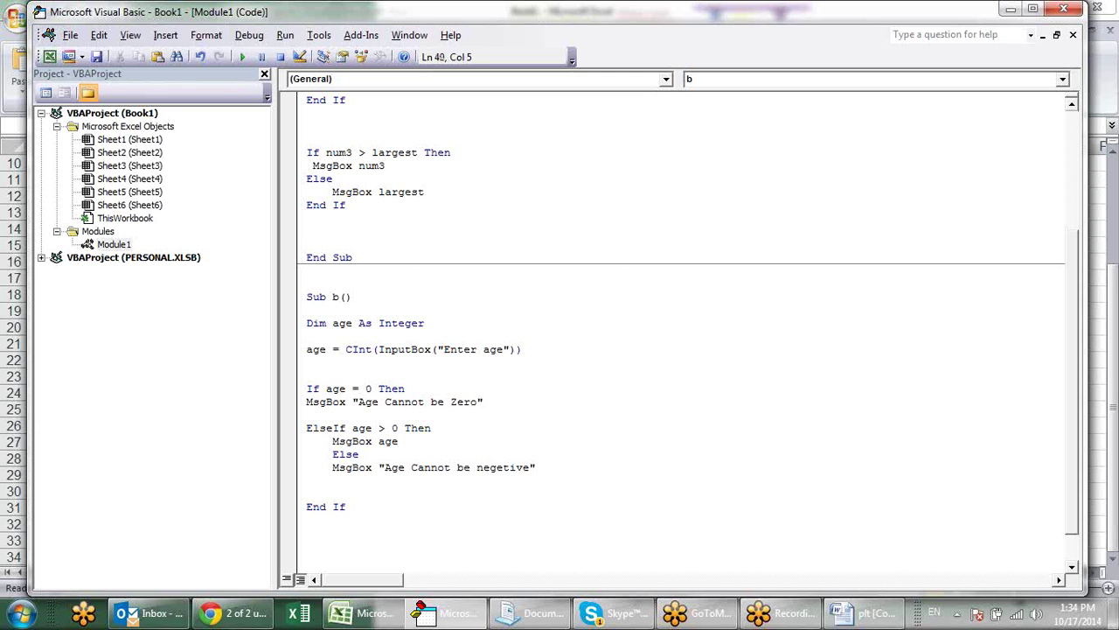
click(413, 516)
- Step through macro b with age -12 and dismiss the 'Age Cannot be negetive' message
key(F8)
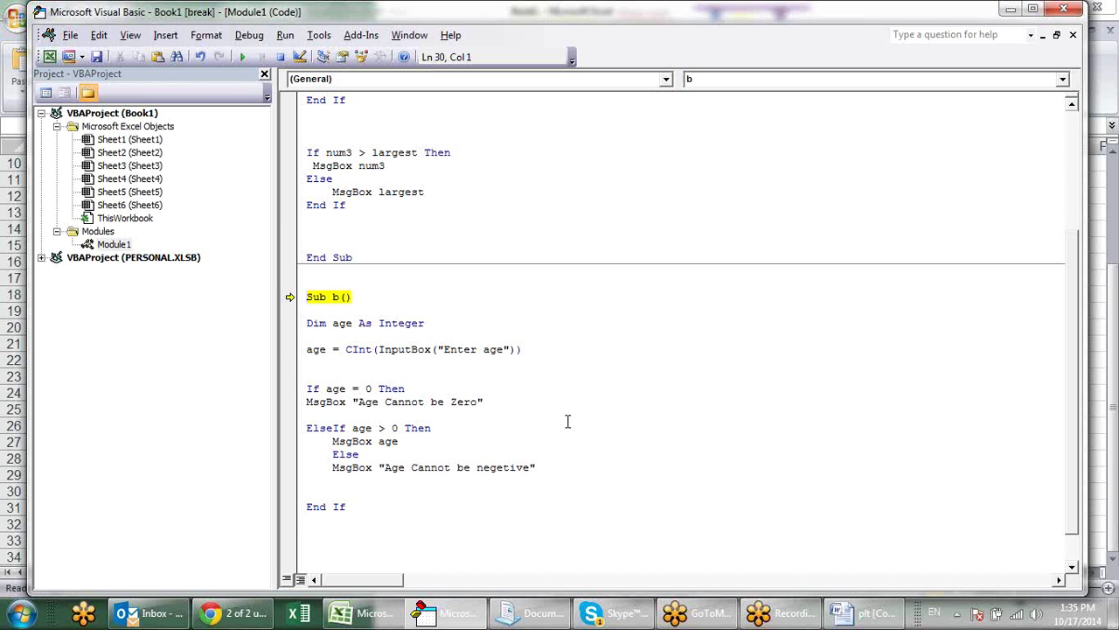
key(F8)
key(F8)
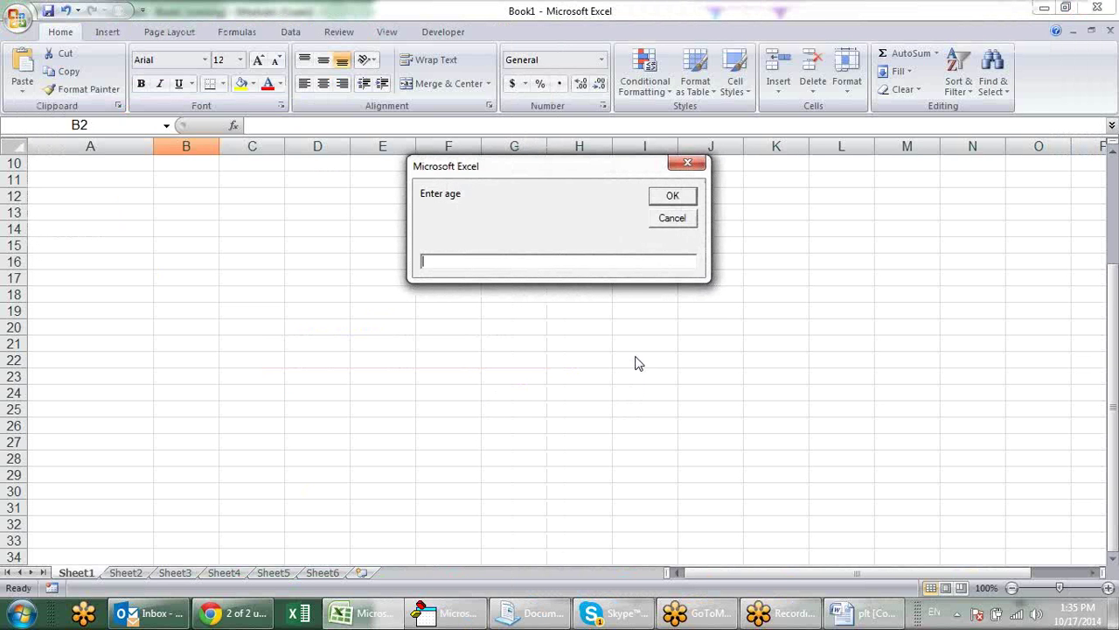
text(-)
text(12)
key(Return)
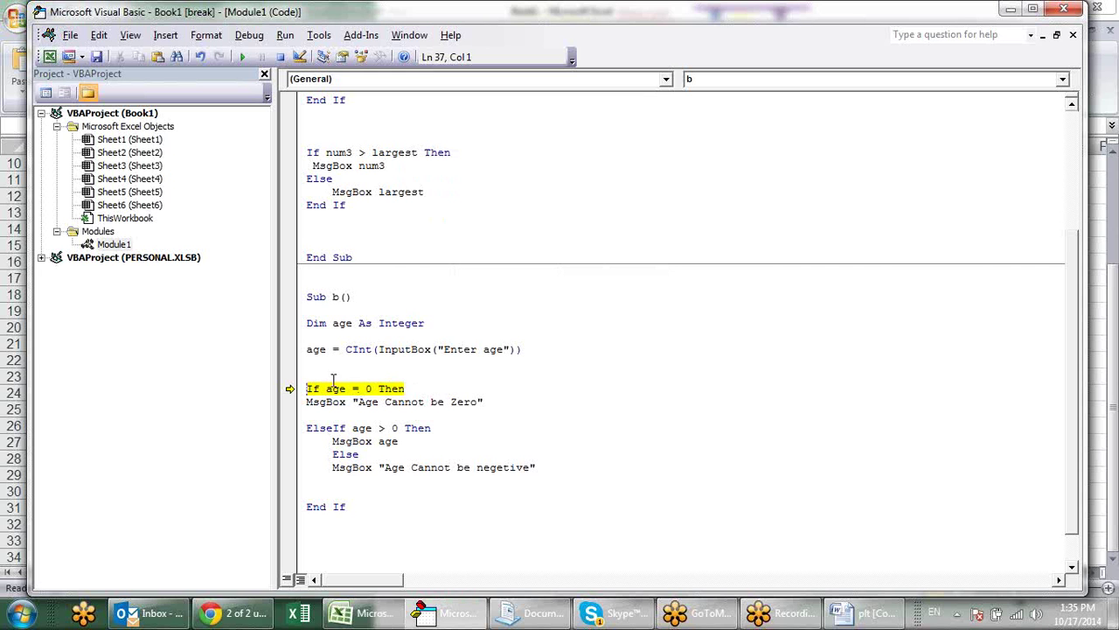
mouse_move(339, 388)
key(F8)
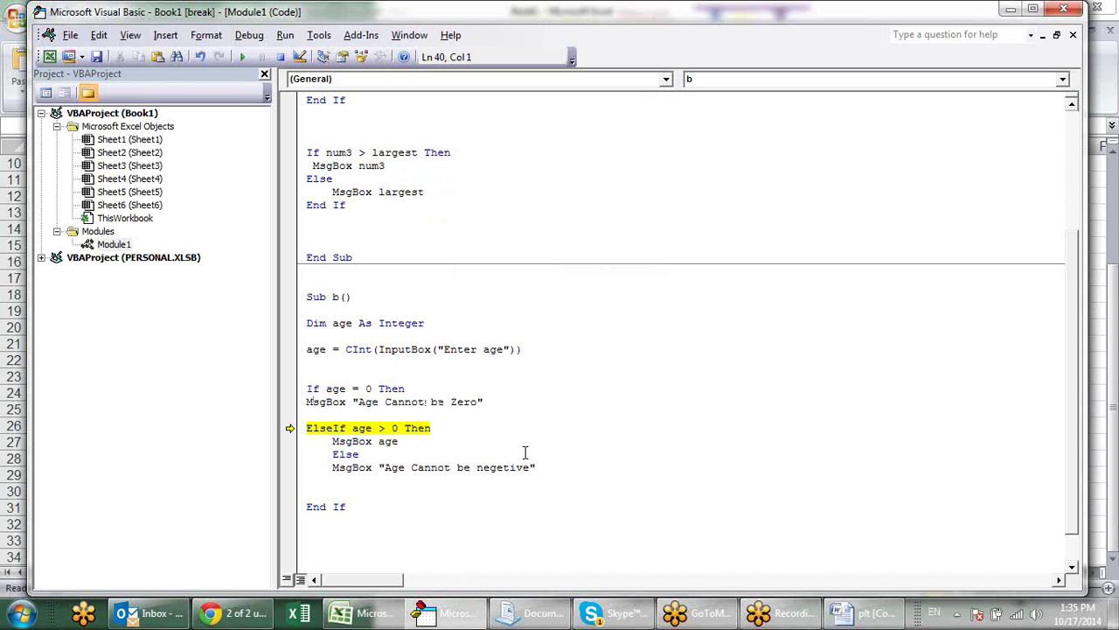
mouse_move(370, 424)
key(F8)
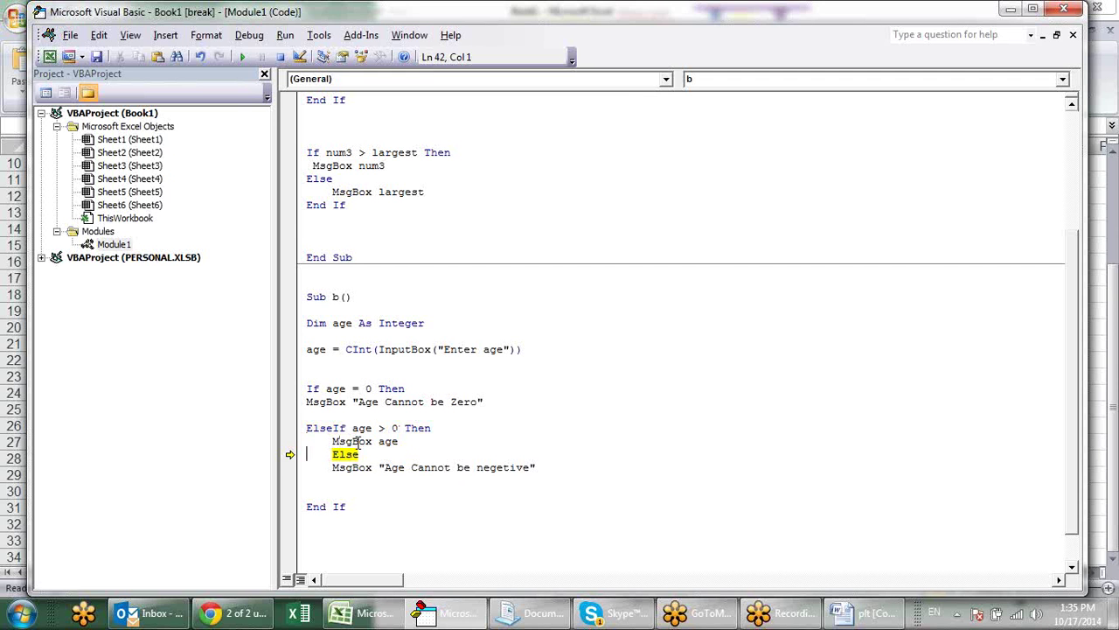
key(F8)
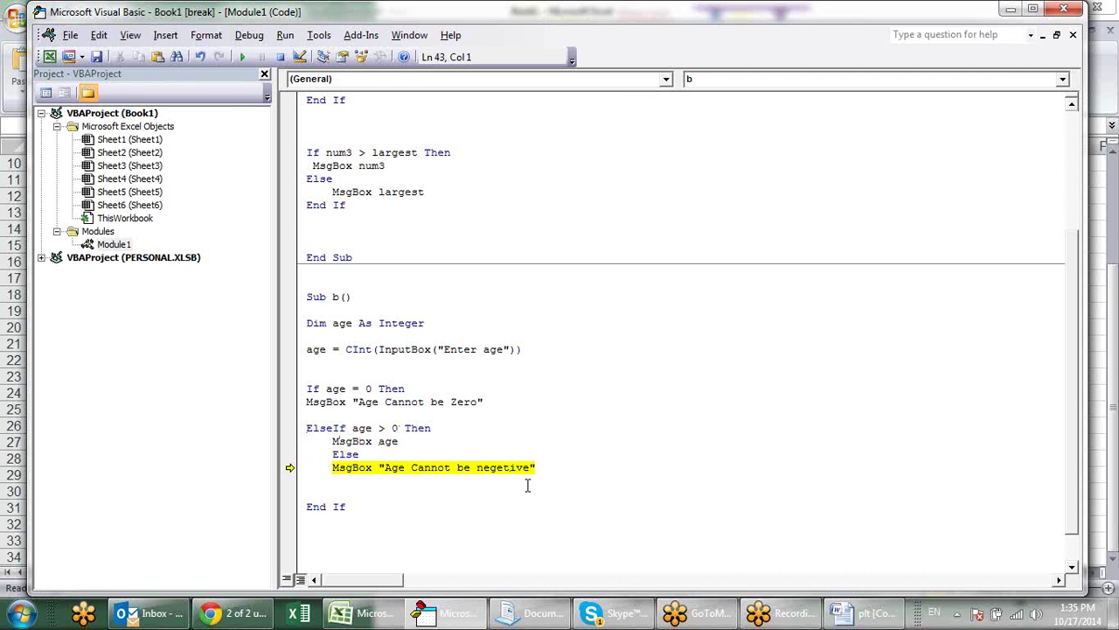
key(F8)
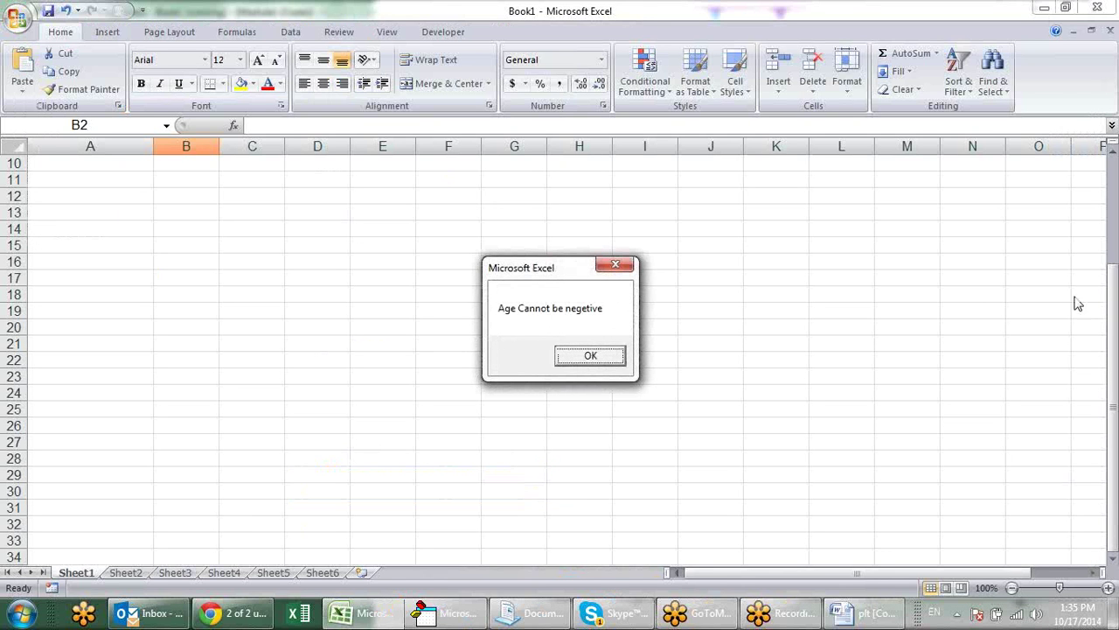
click(591, 368)
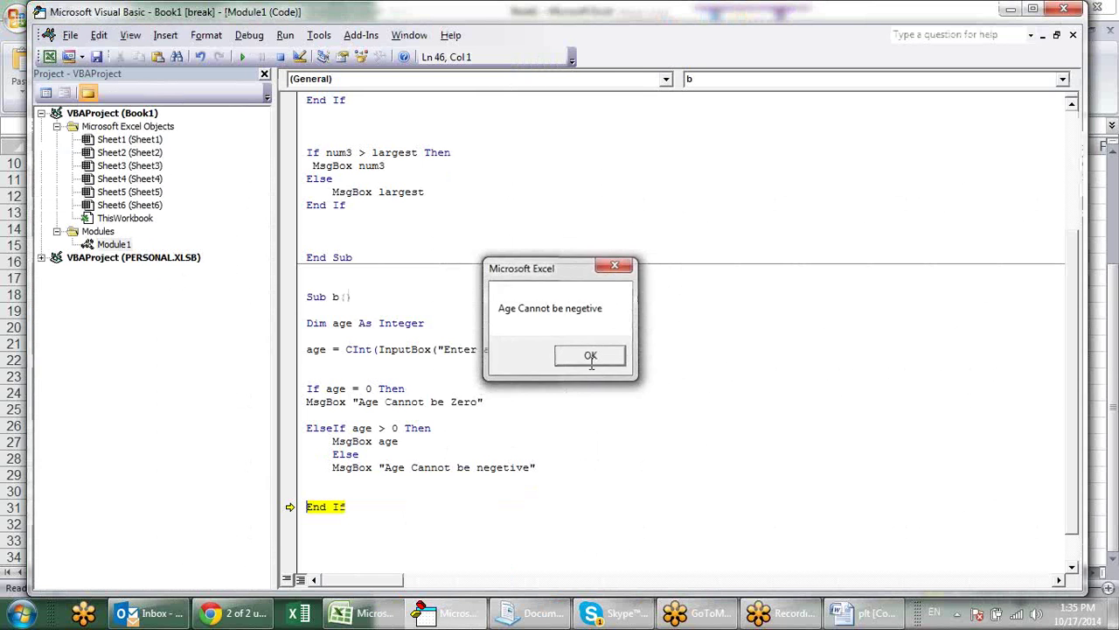
- Restart stepping macro b with age 0 and dismiss the 'Age Cannot be Zero' message
key(F8)
key(F8)
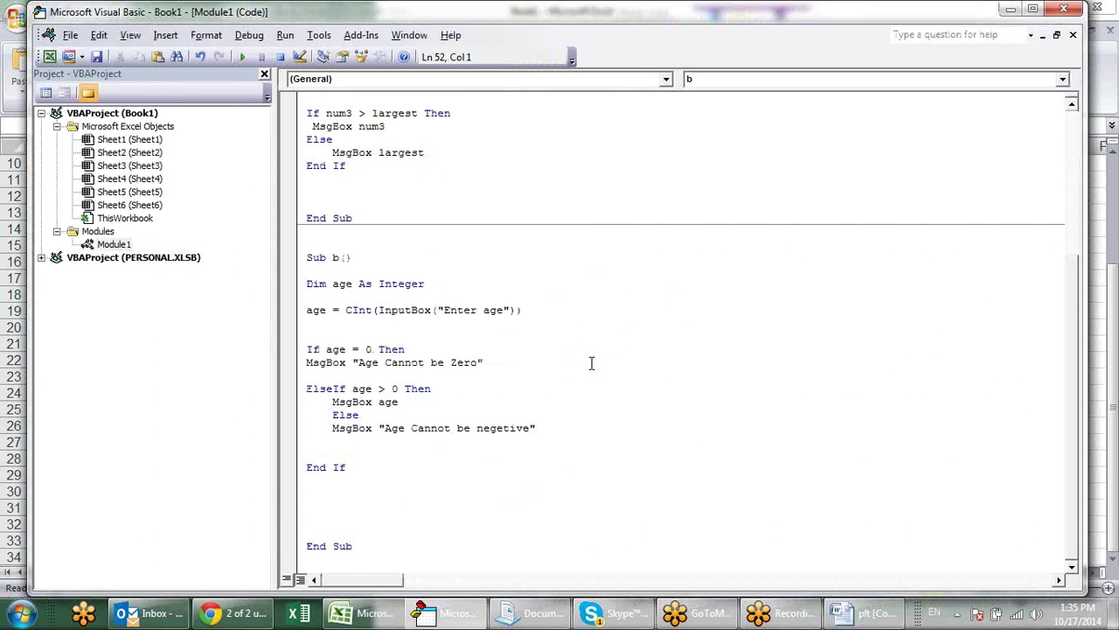
key(F8)
key(F8)
key(F8)
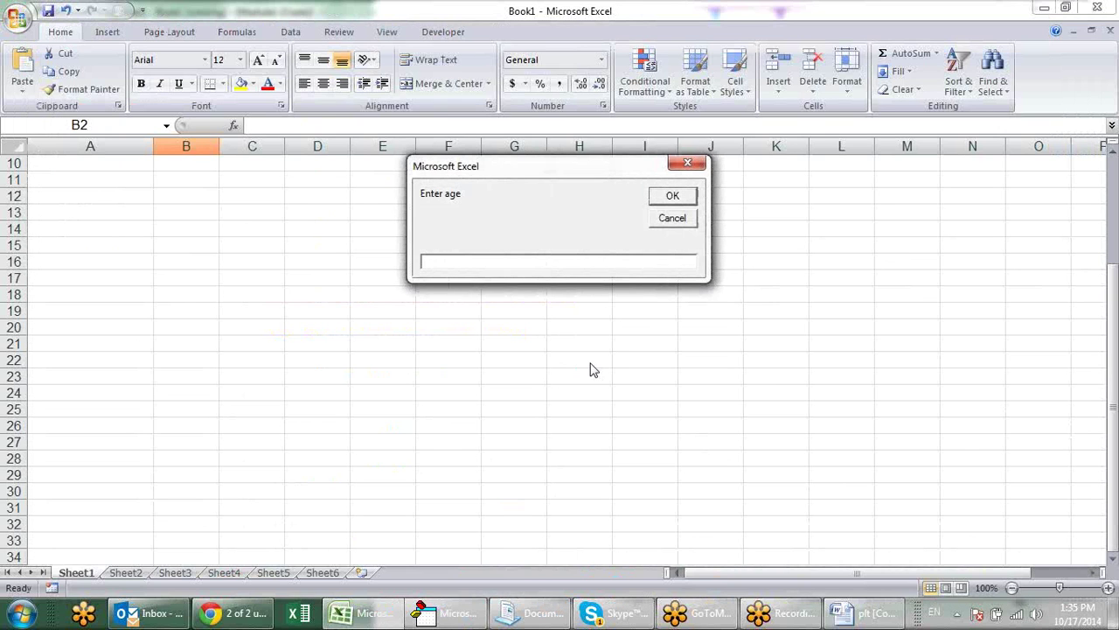
text(0)
key(Return)
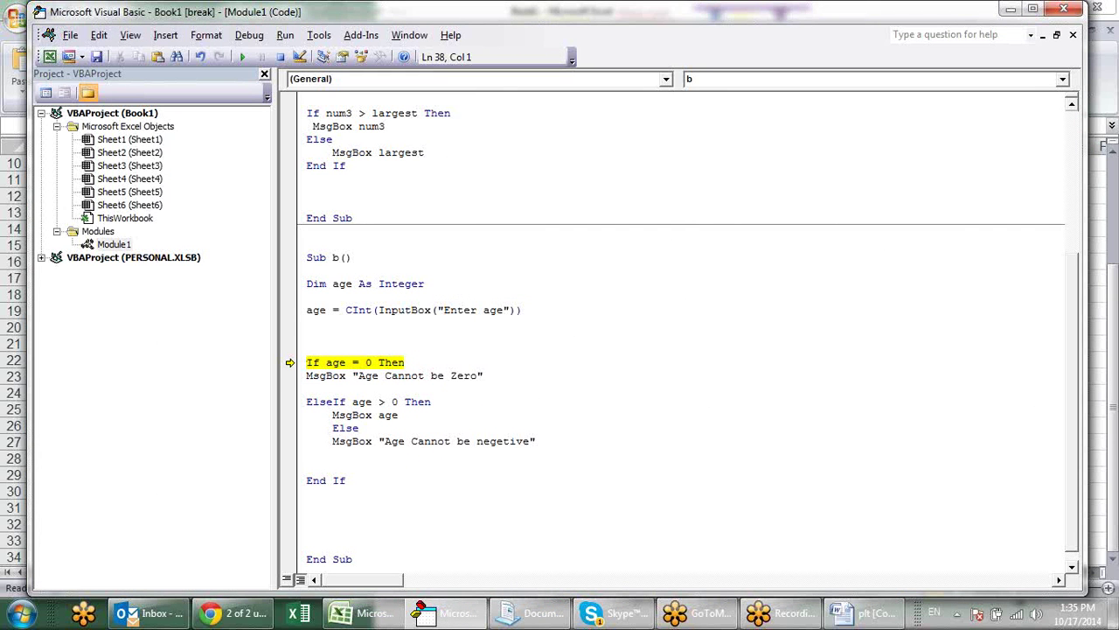
key(F8)
key(F8)
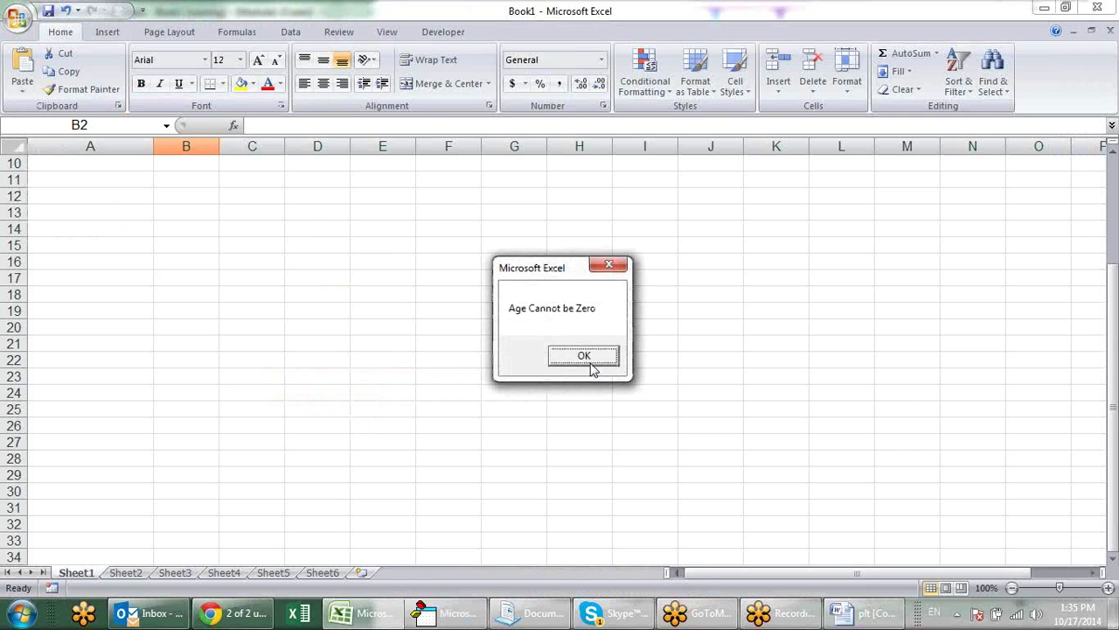
click(584, 356)
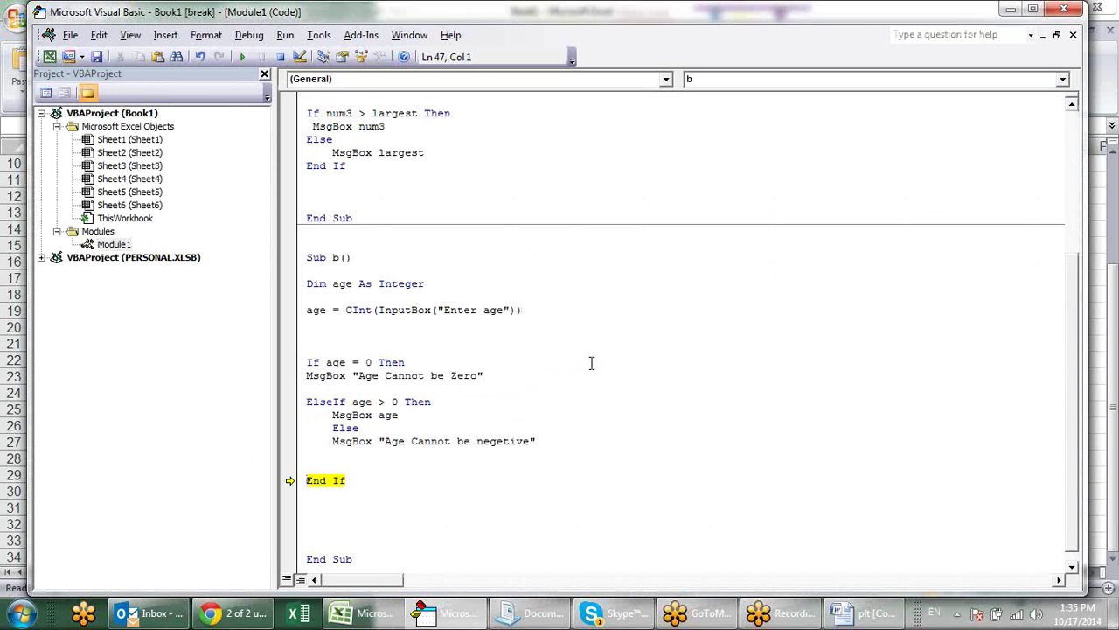
- Step macro b with age 25, dismiss the message showing 25, and reset the run
key(F8)
key(F8)
key(F8)
key(F8)
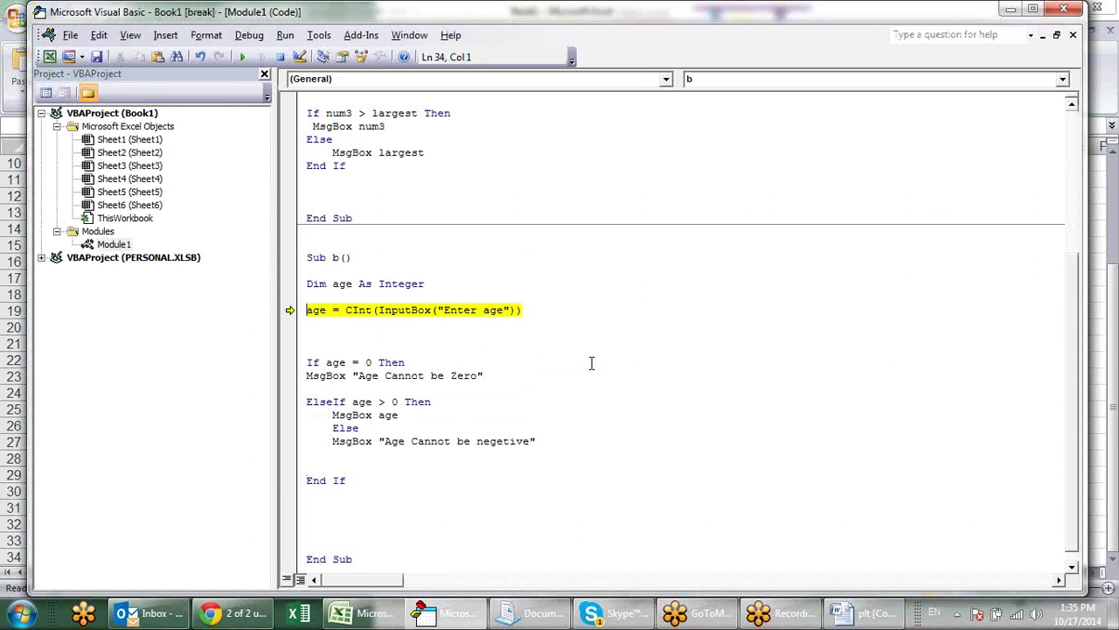
key(F8)
text(25)
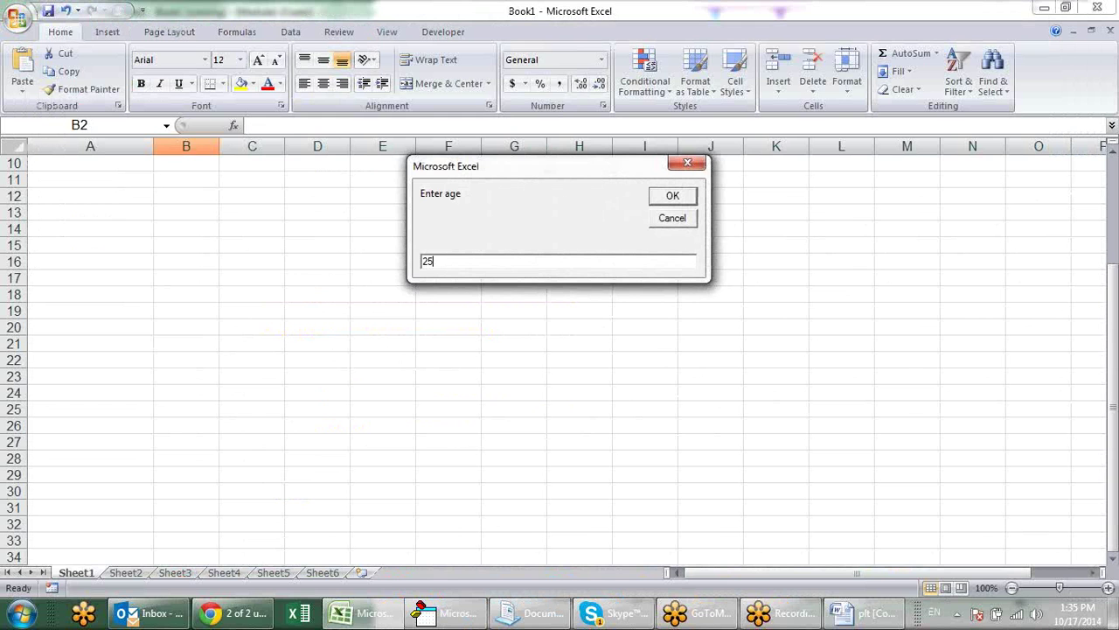
click(672, 198)
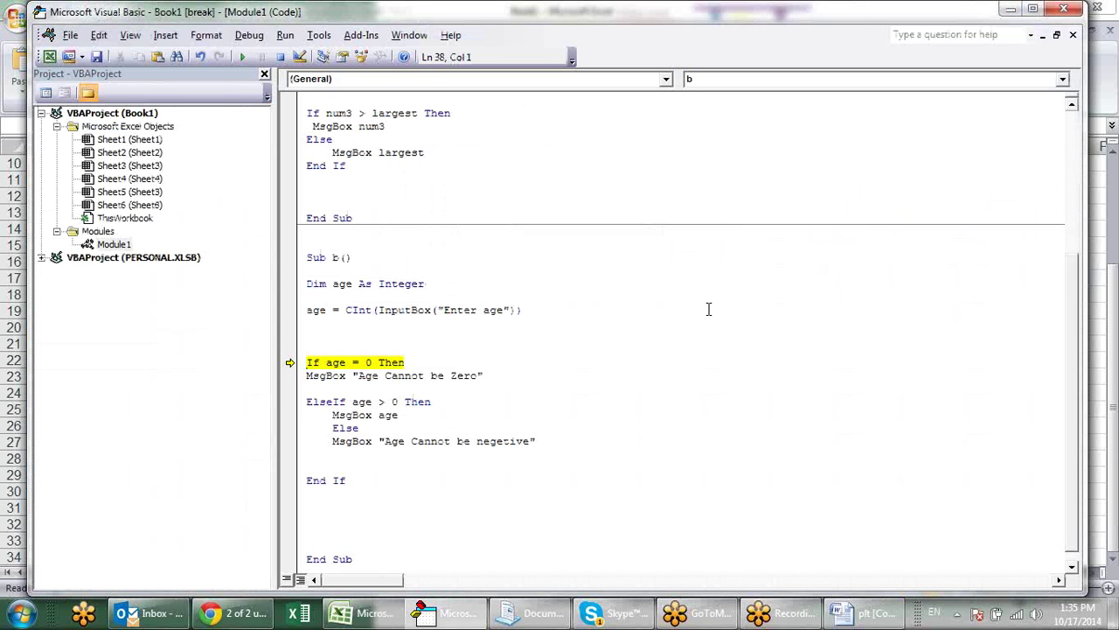
key(F8)
key(F8)
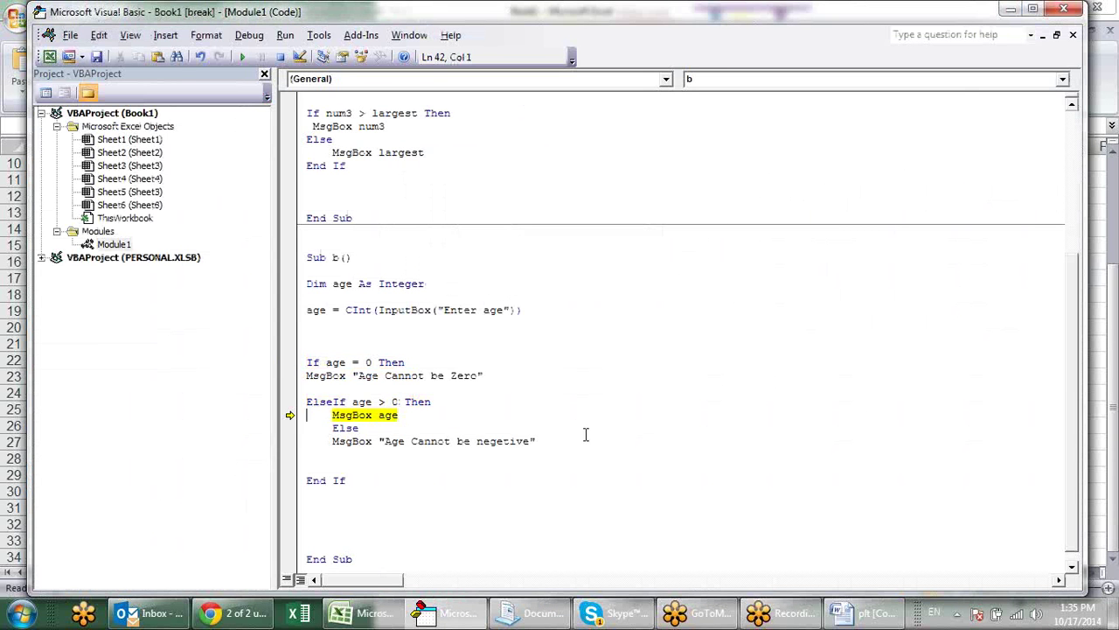
key(F8)
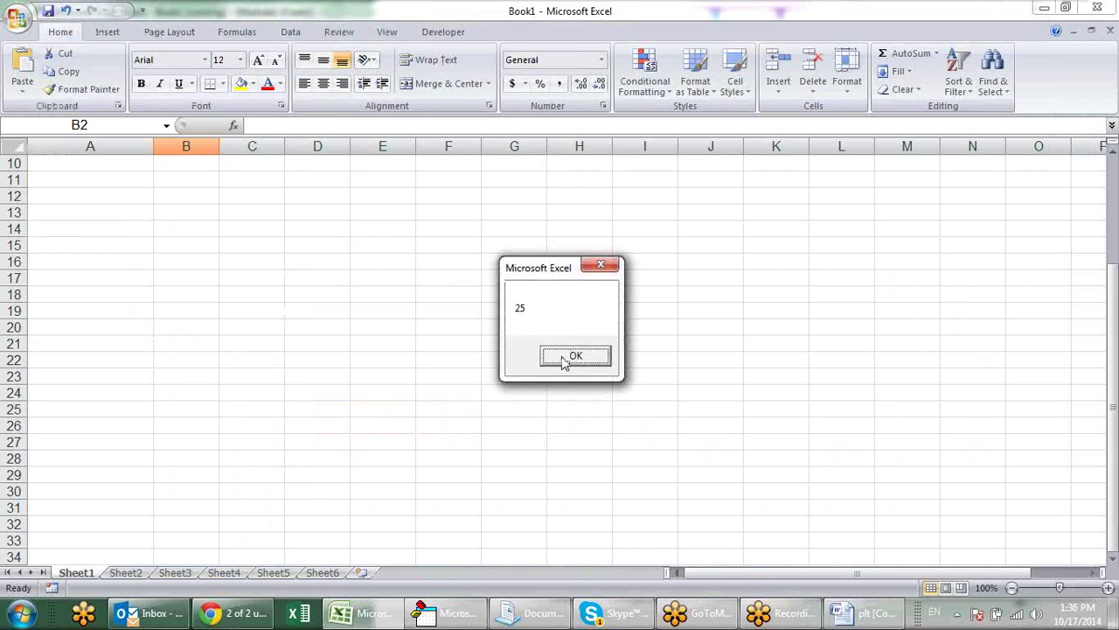
click(564, 357)
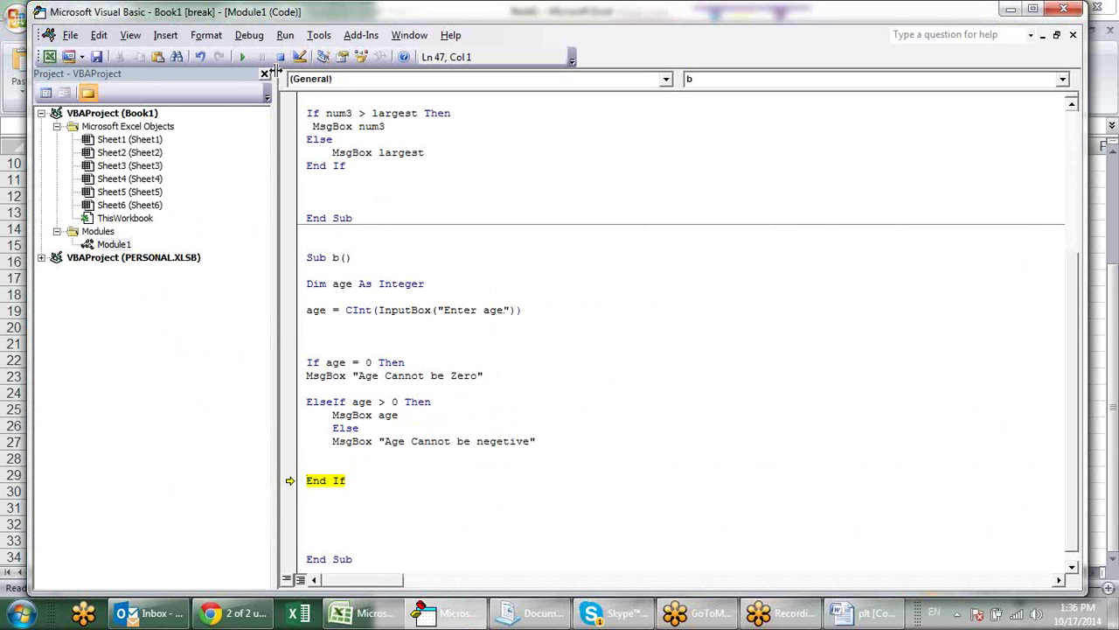
click(282, 59)
- Delete the blank lines above the If age = 0 block and before End If and End Sub
click(579, 359)
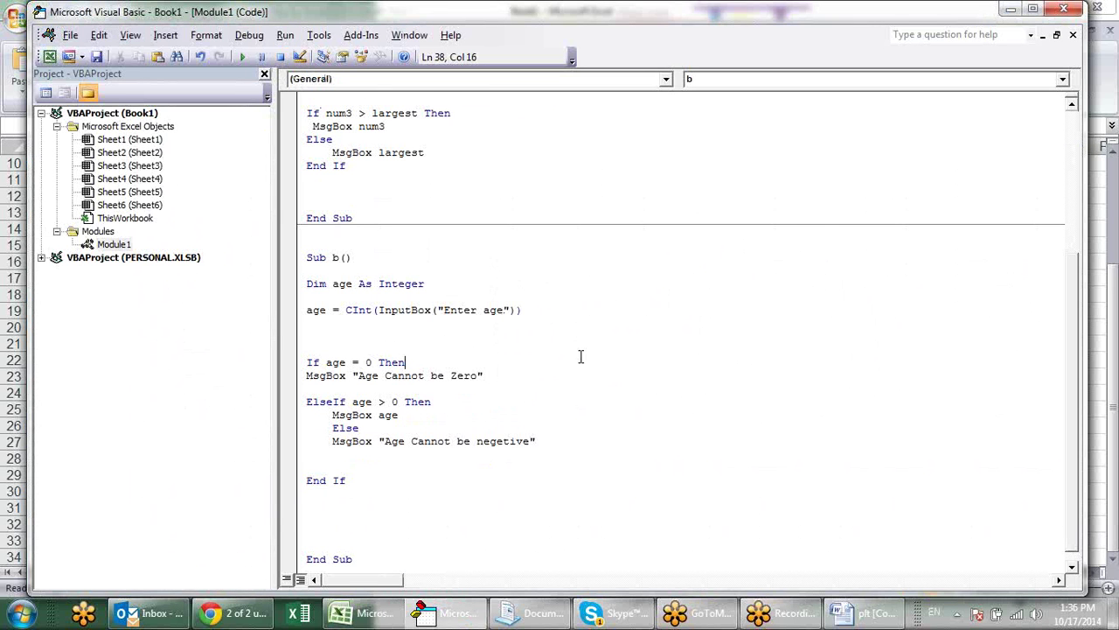
scroll(511, 467, down, 1)
scroll(470, 475, up, 1)
scroll(498, 426, down, 1)
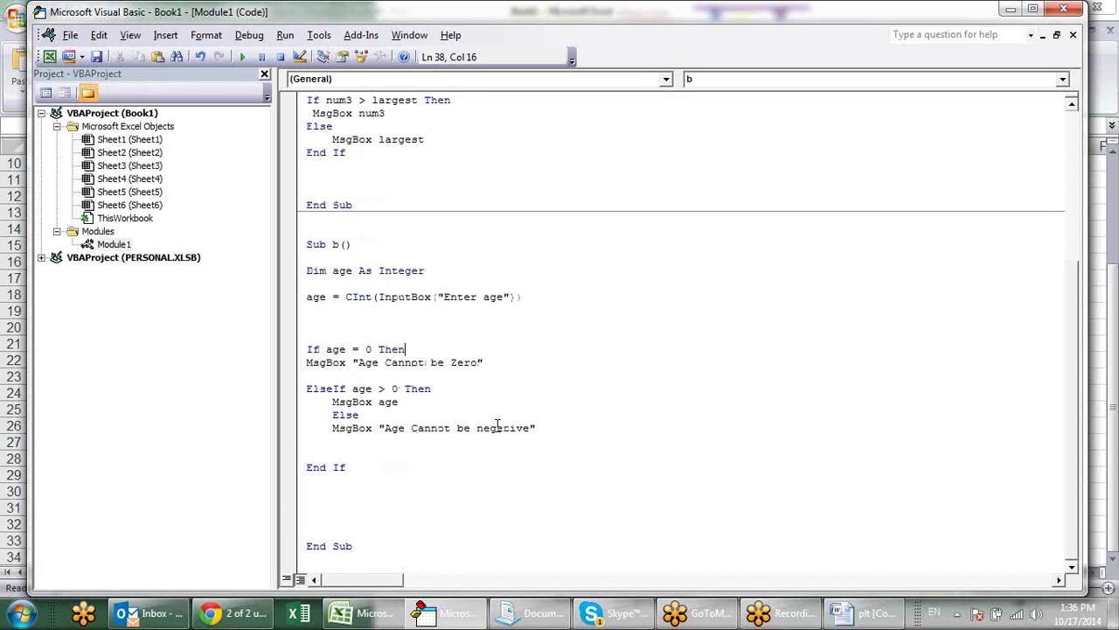
click(424, 483)
key(Delete)
key(Delete)
key(Delete)
key(Delete)
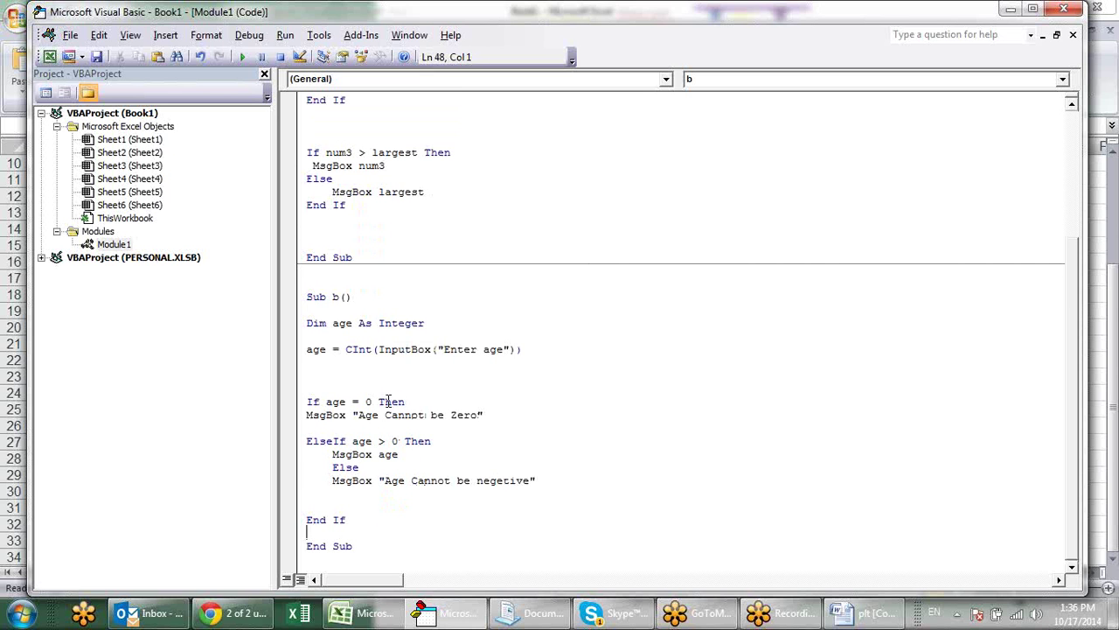
click(385, 376)
key(Delete)
key(Delete)
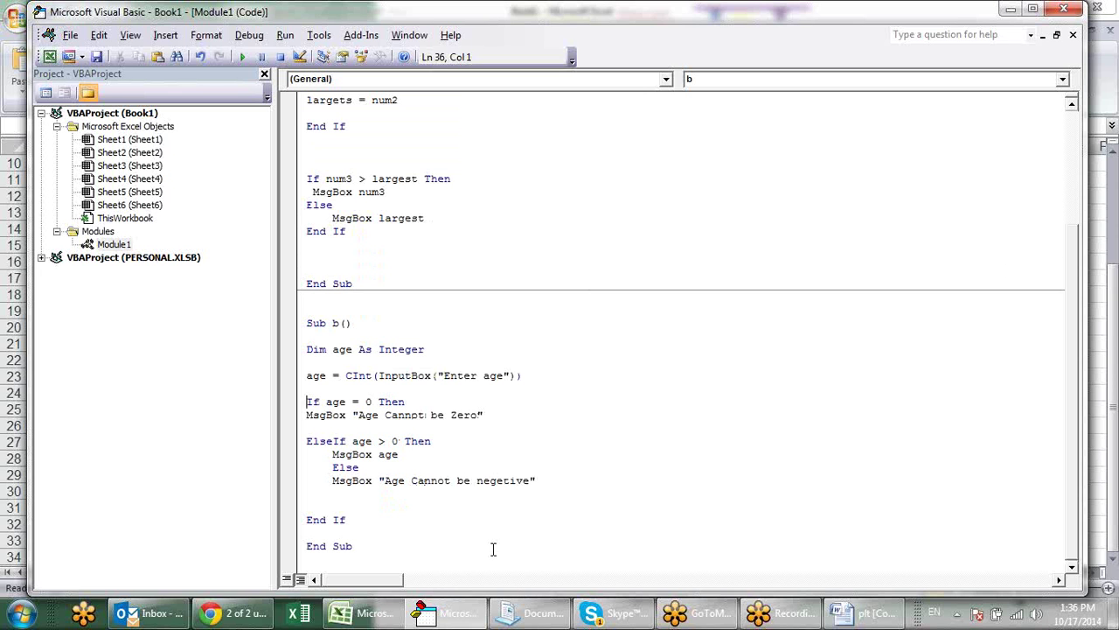
click(433, 495)
key(Delete)
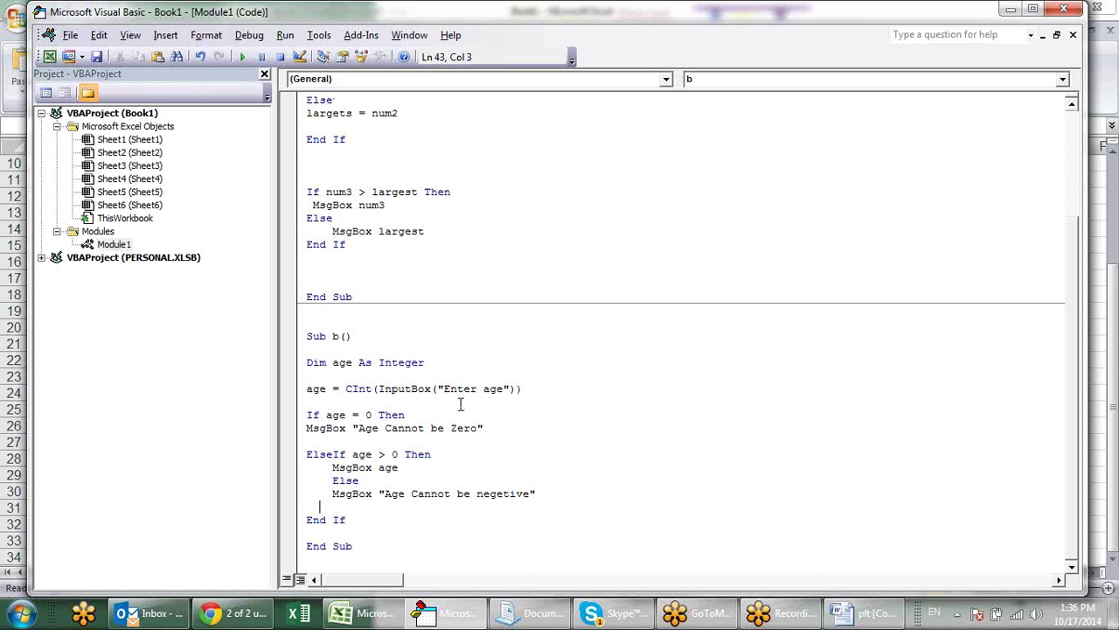
click(465, 415)
- In the Word lesson, scroll to and select flowchart 3.P.1, 'Display the Product of Ten Even Numbers'
click(850, 614)
scroll(643, 322, down, 4)
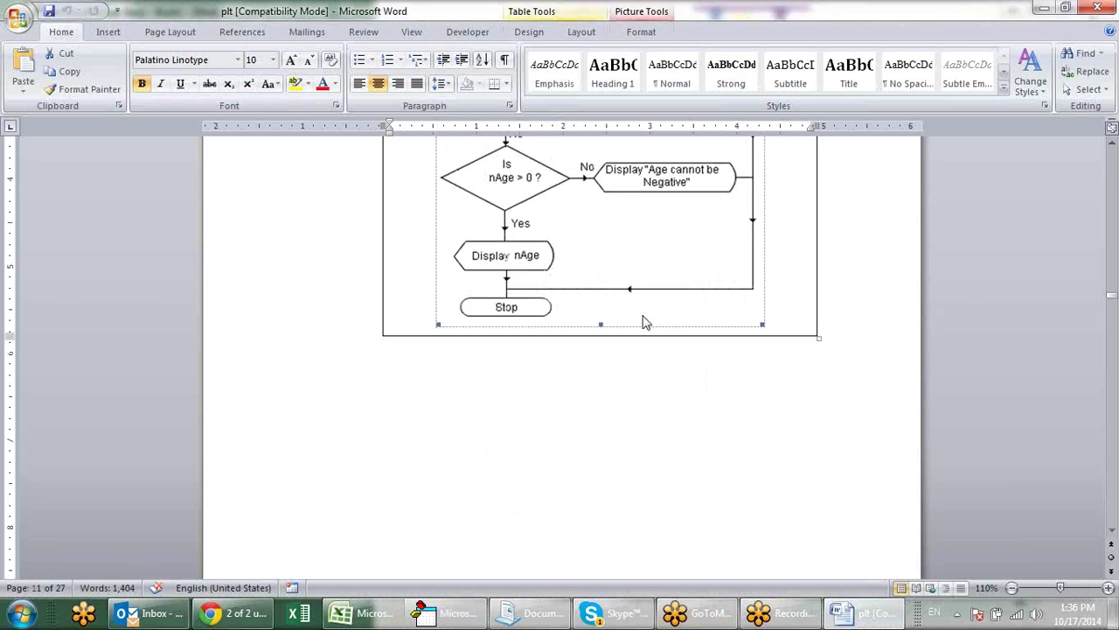
scroll(643, 322, down, 3)
scroll(643, 319, down, 2)
scroll(645, 315, down, 5)
scroll(645, 317, down, 2)
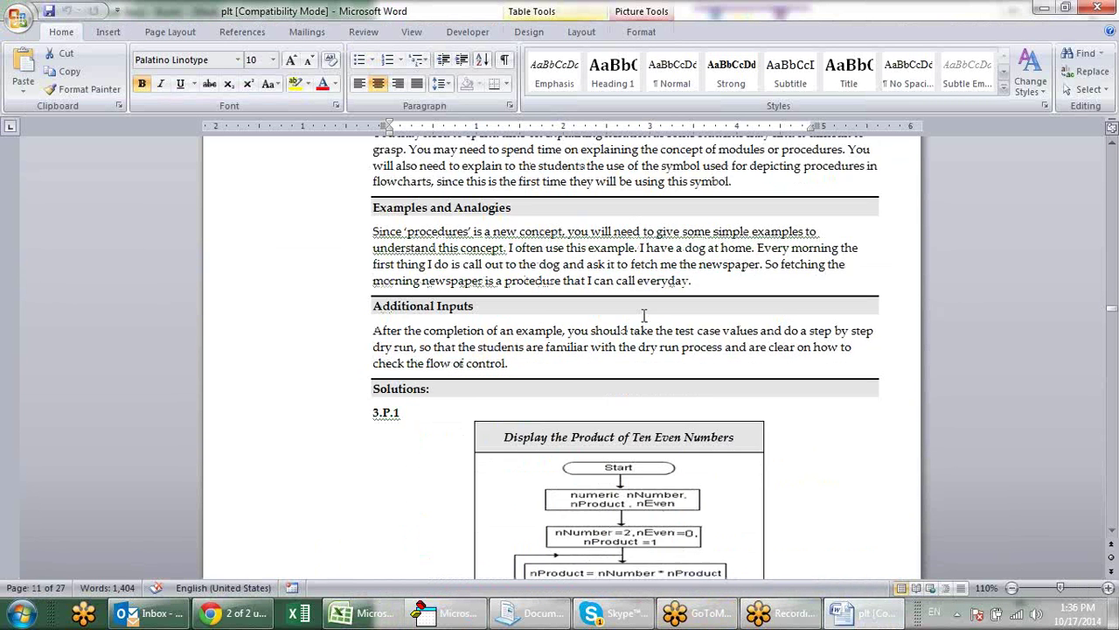
scroll(645, 317, down, 5)
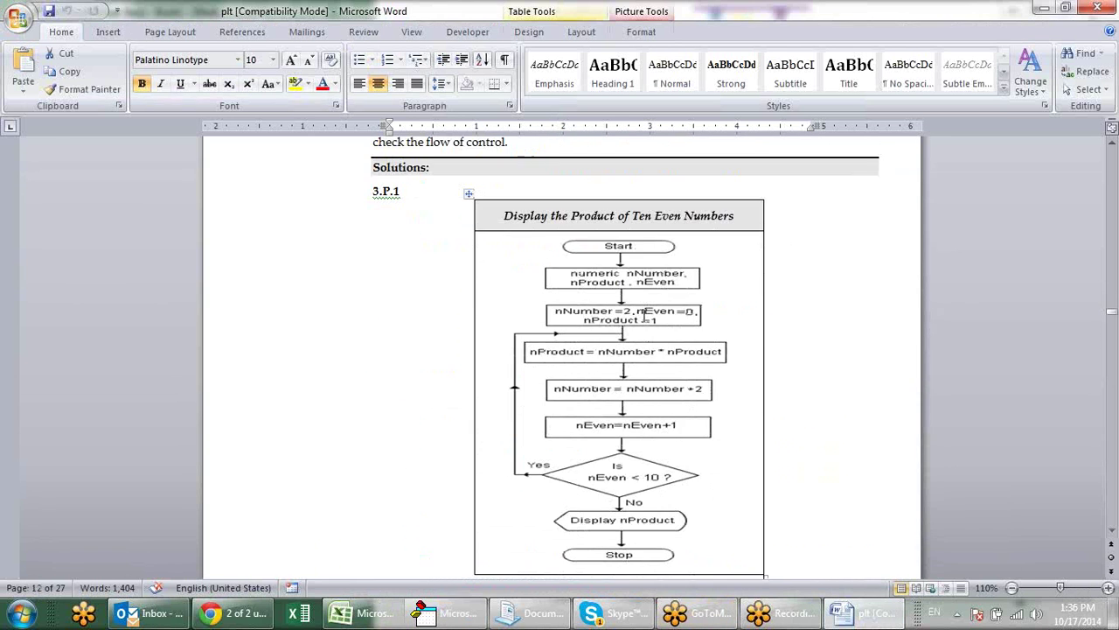
scroll(644, 317, down, 1)
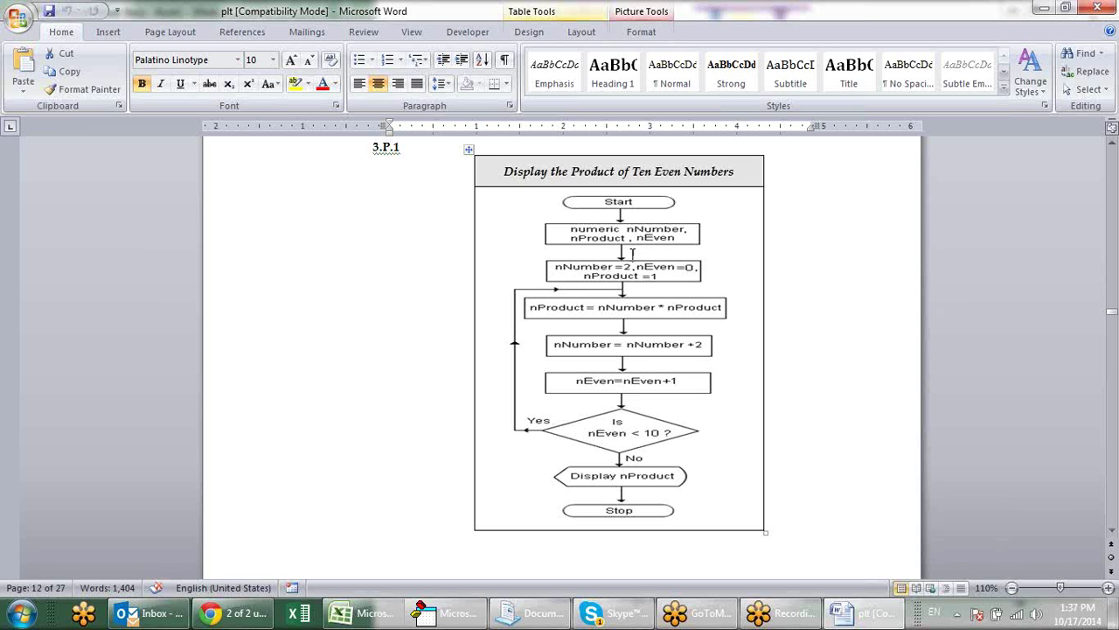
click(652, 274)
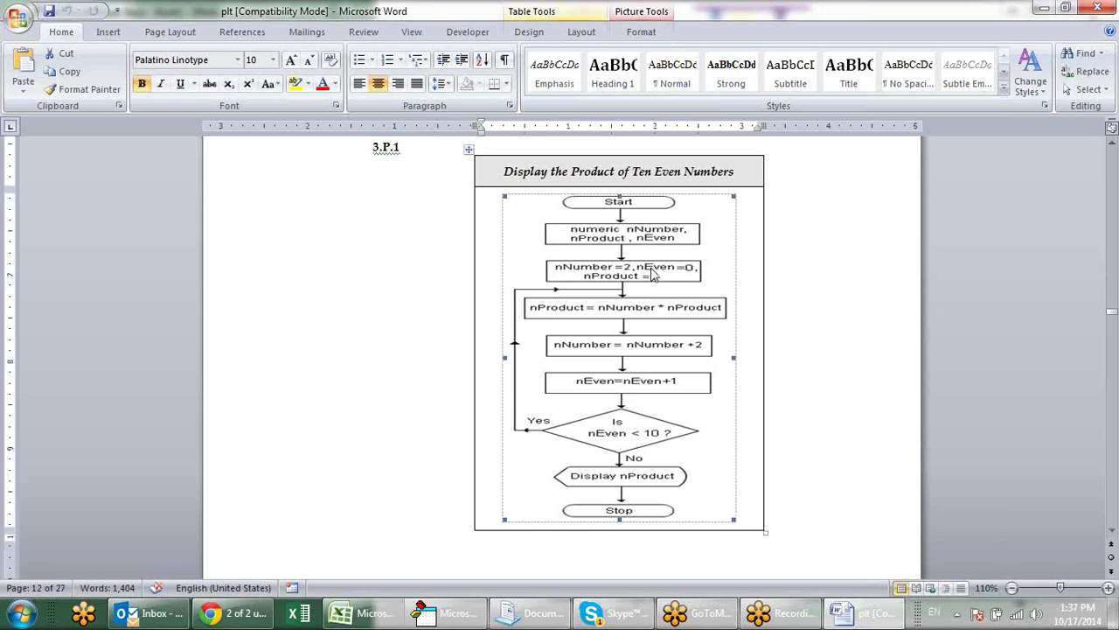
click(766, 279)
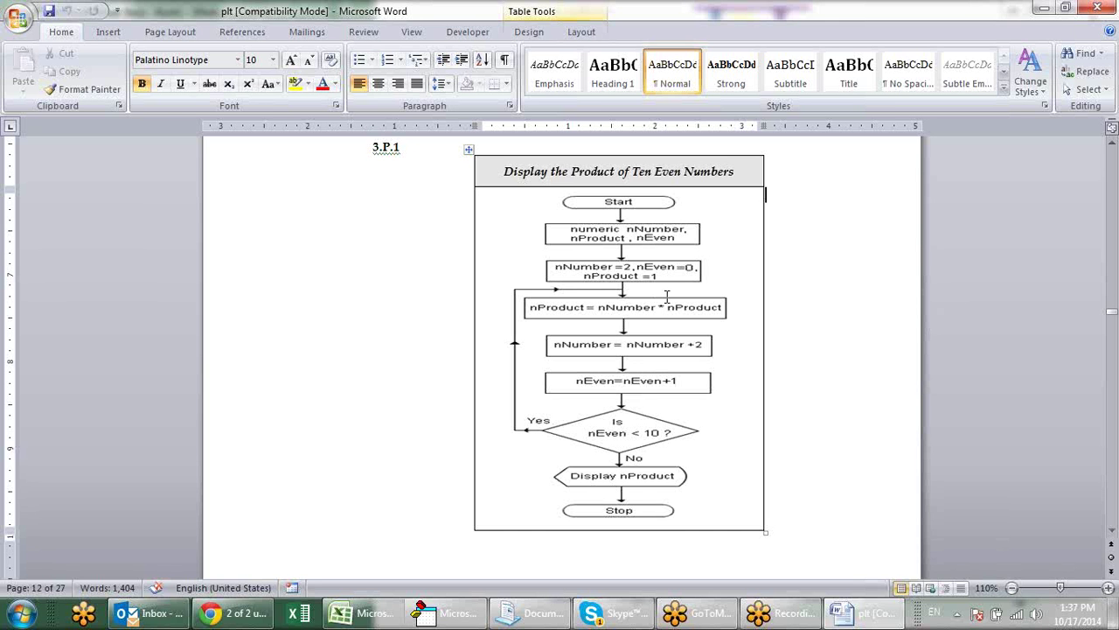
click(564, 308)
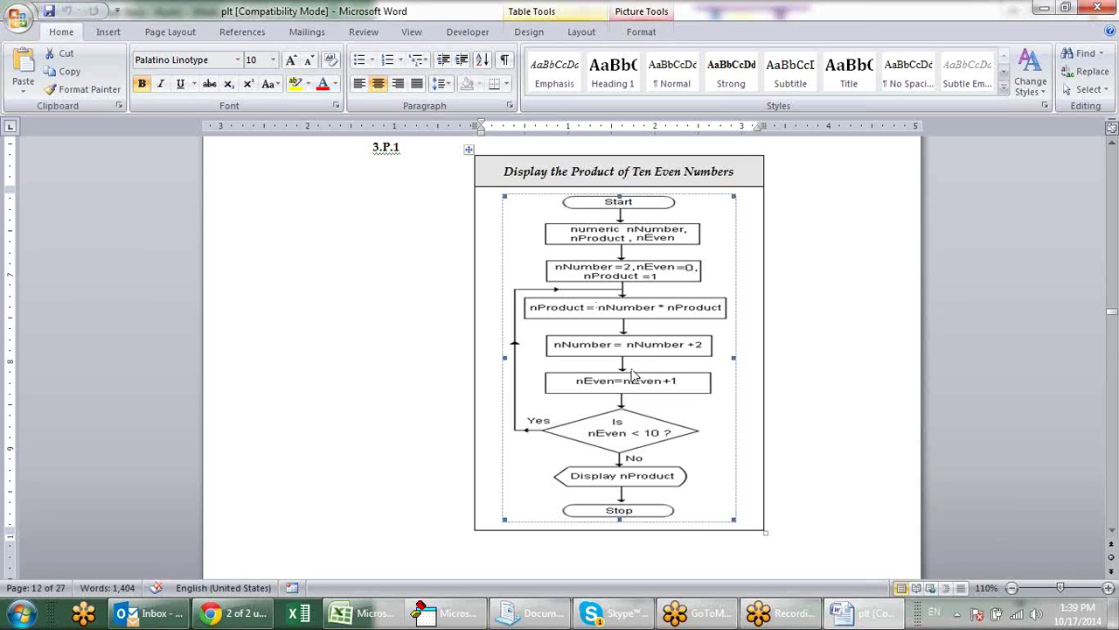
- Inspect the Product of Ten Even Numbers flowchart in Word, then switch to the empty Book1 workbook
key(Left)
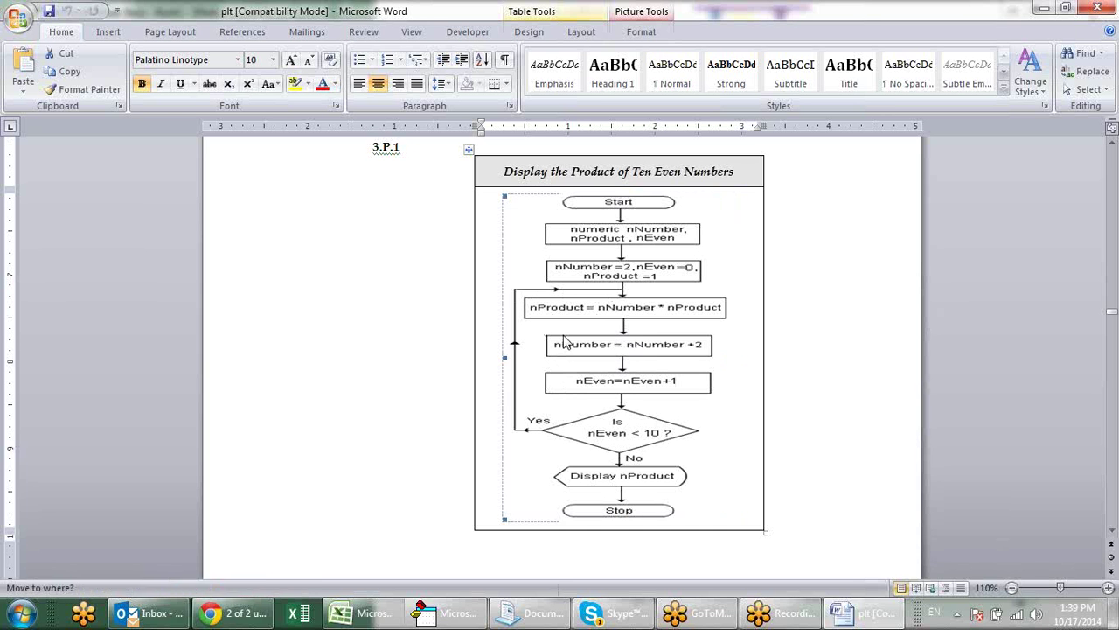
click(624, 432)
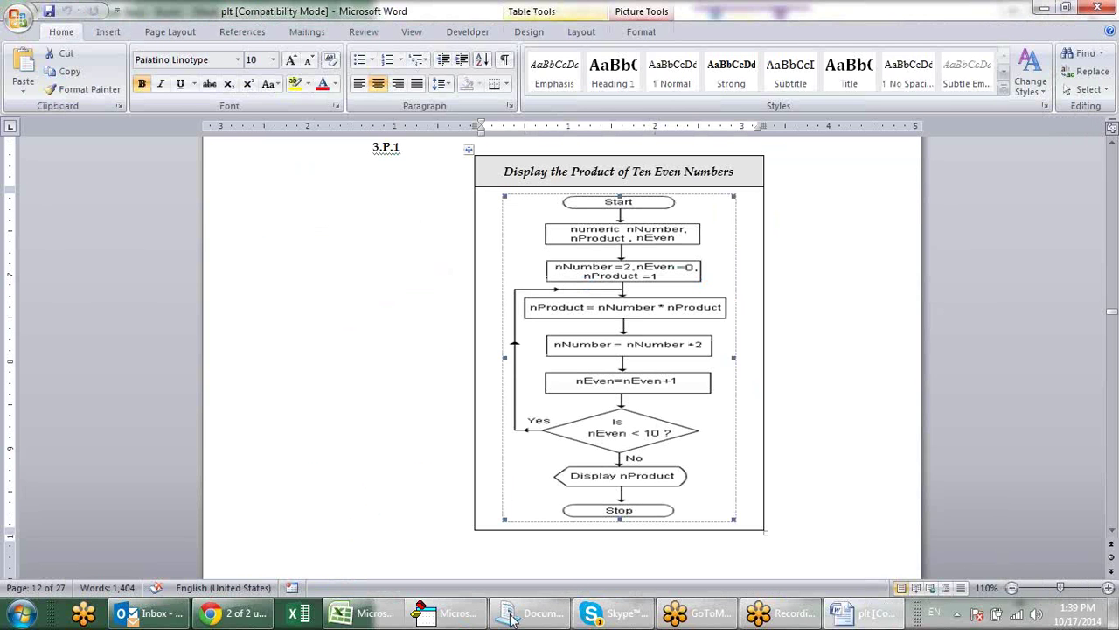
click(363, 613)
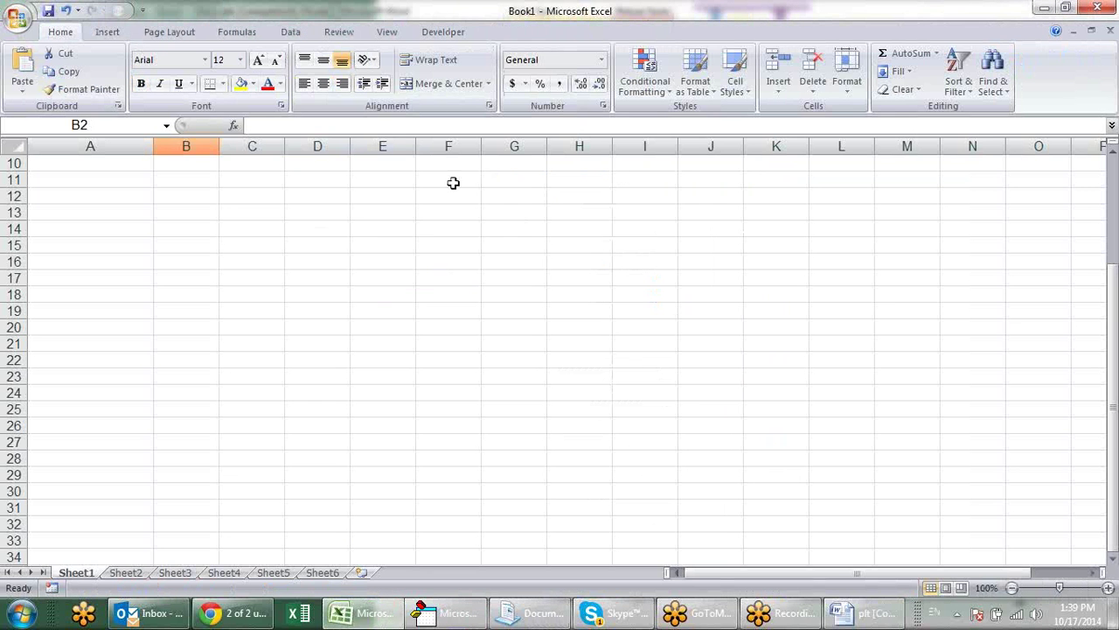
- Type the trace table headers number, even and product into D15:F15
click(323, 244)
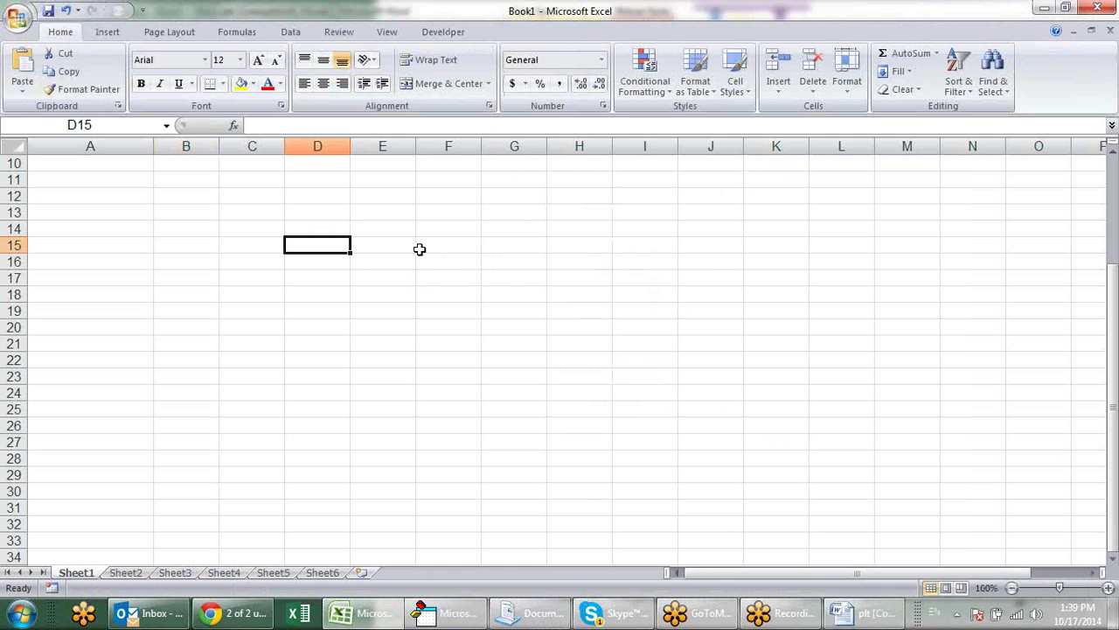
key(alt+Tab)
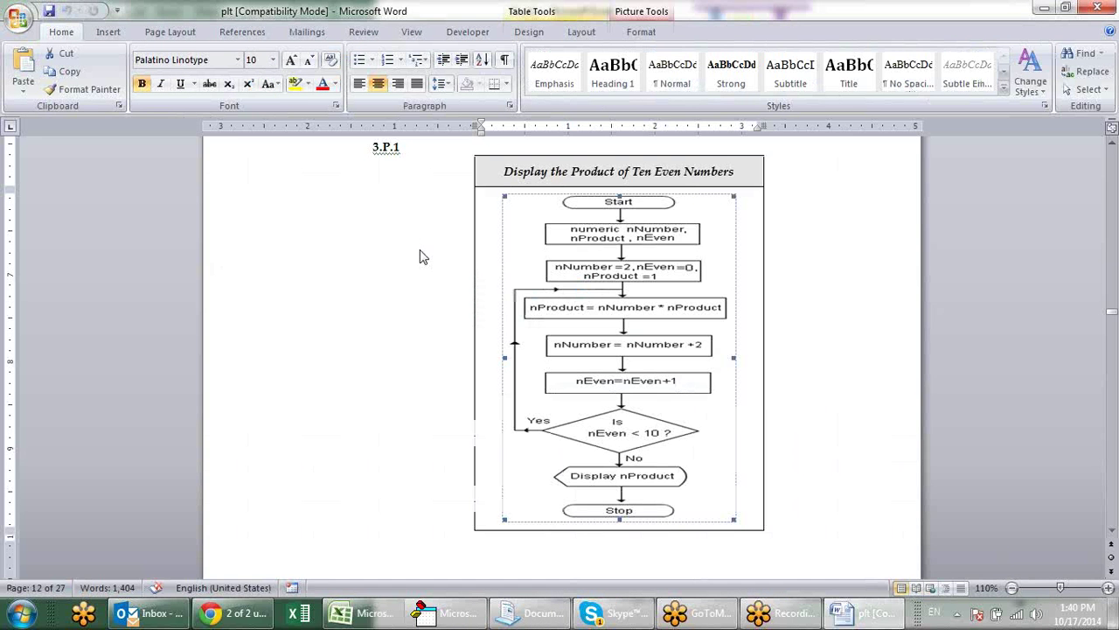
key(alt+Tab)
text(n)
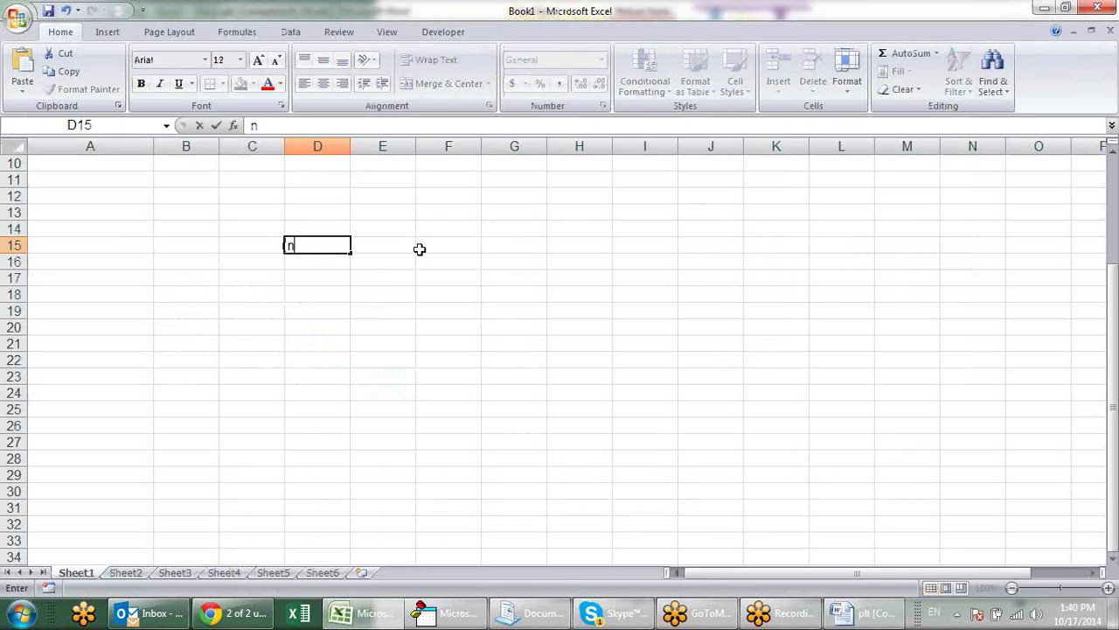
text(umber)
key(Tab)
text(even)
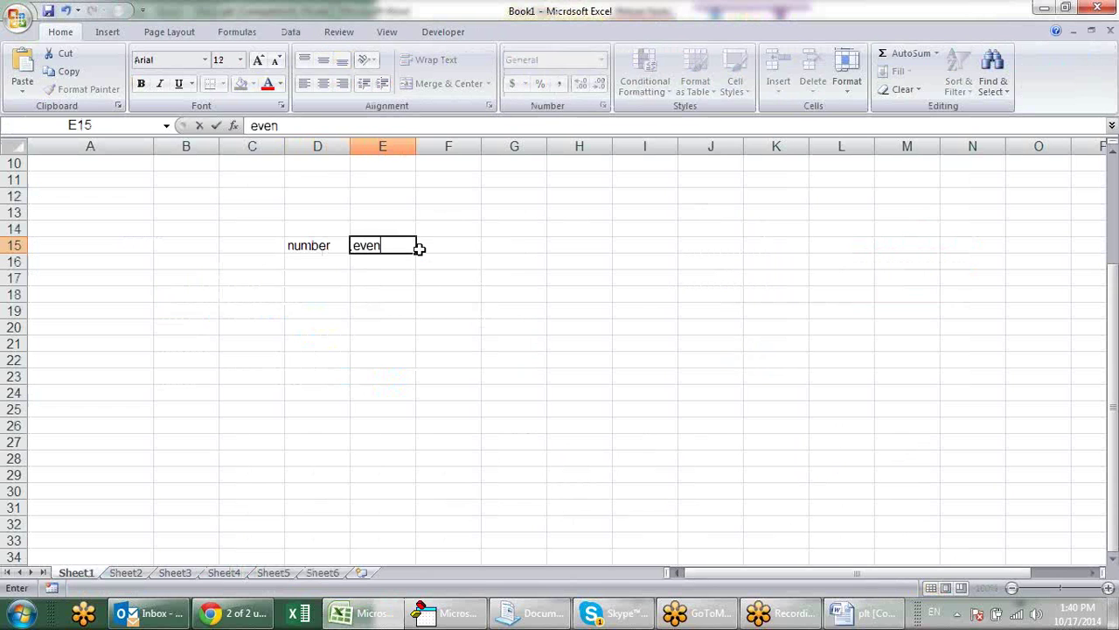
key(Tab)
key(alt+Tab)
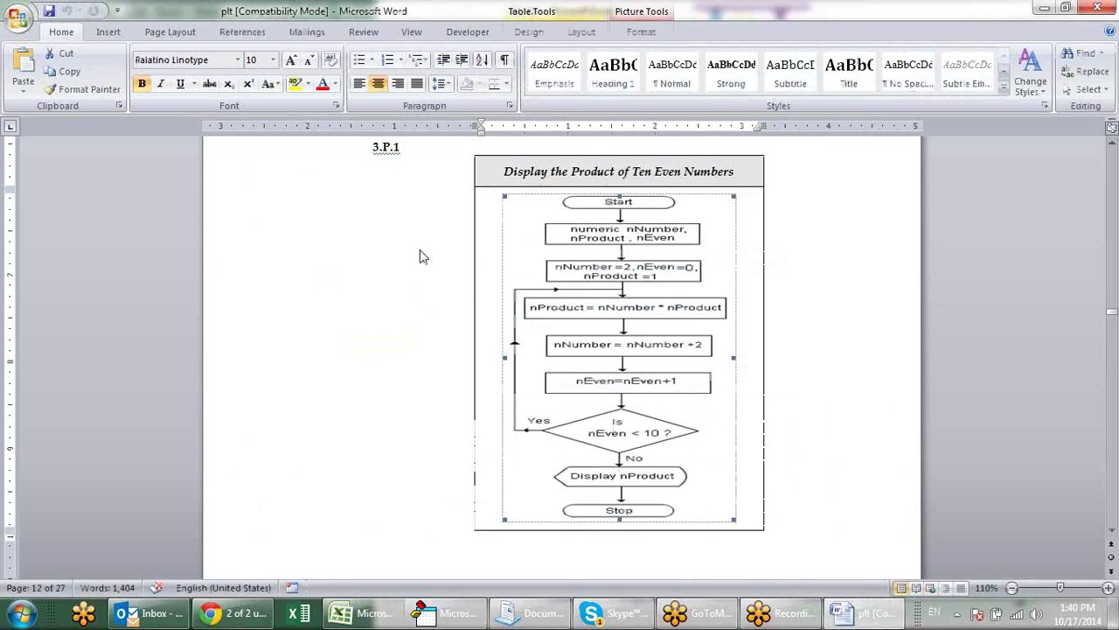
key(alt+Tab)
text(p)
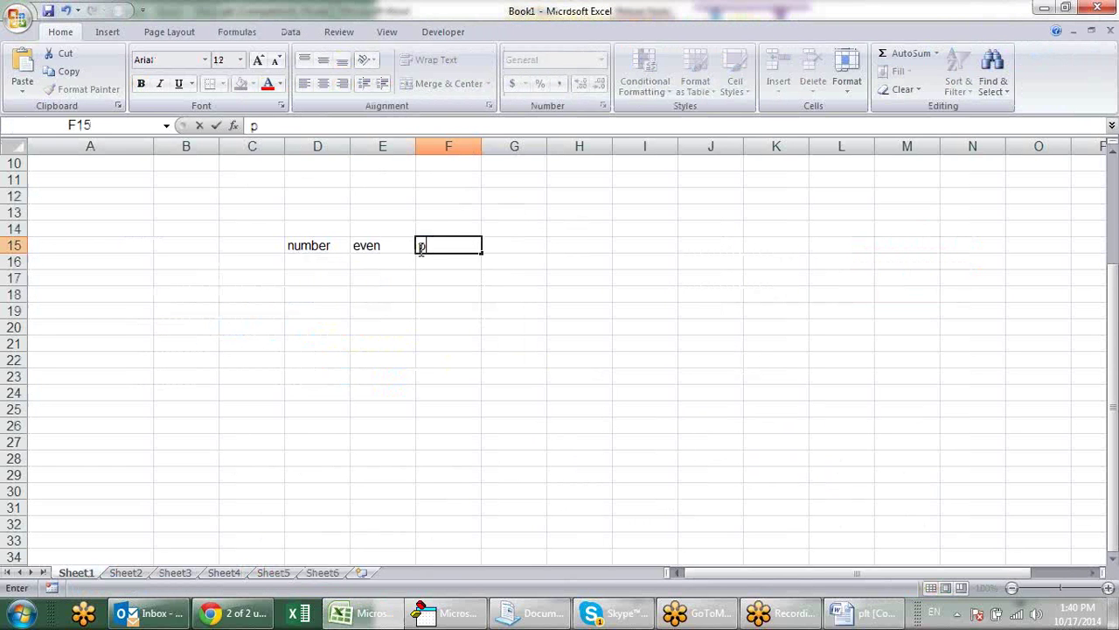
text(roduct)
key(Return)
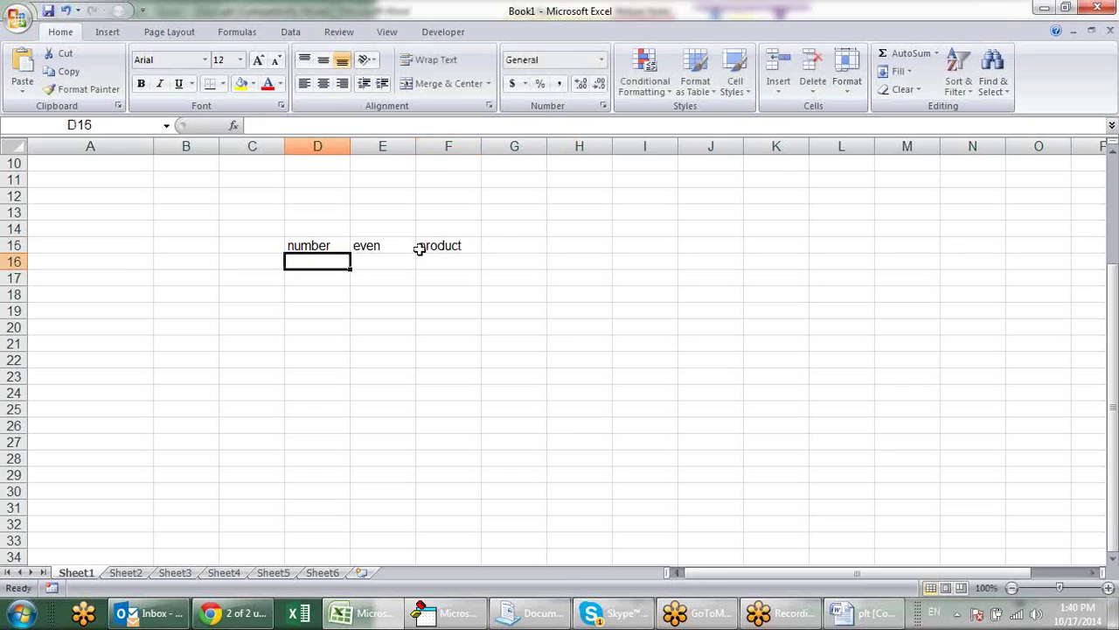
- Enter the starting values 2, 0 and 1 in D16:F16
key(alt+Tab)
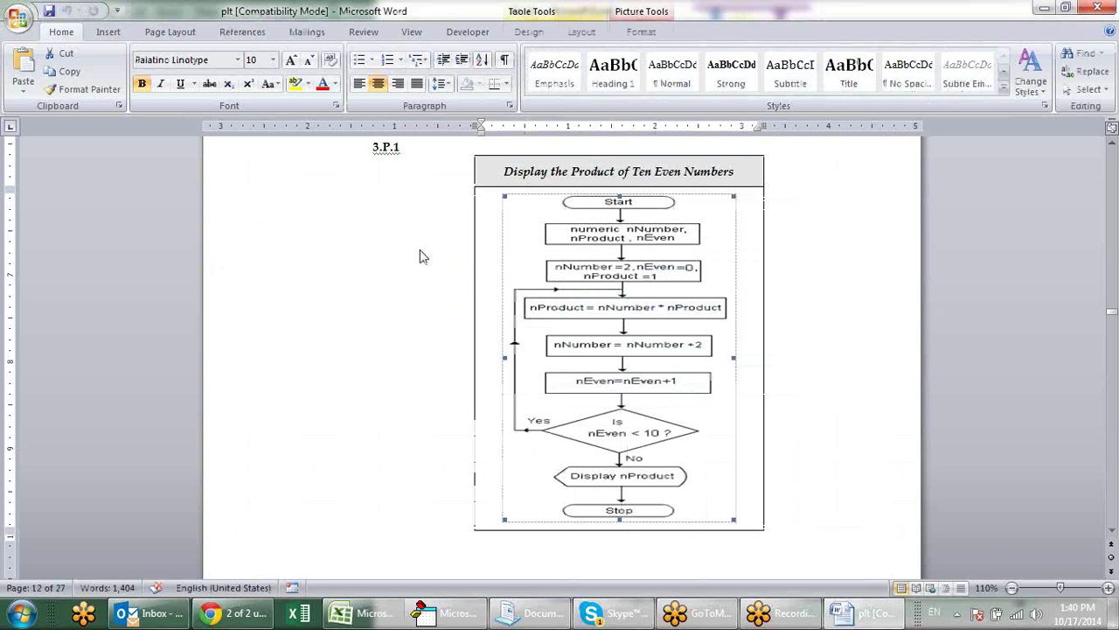
key(alt+Tab)
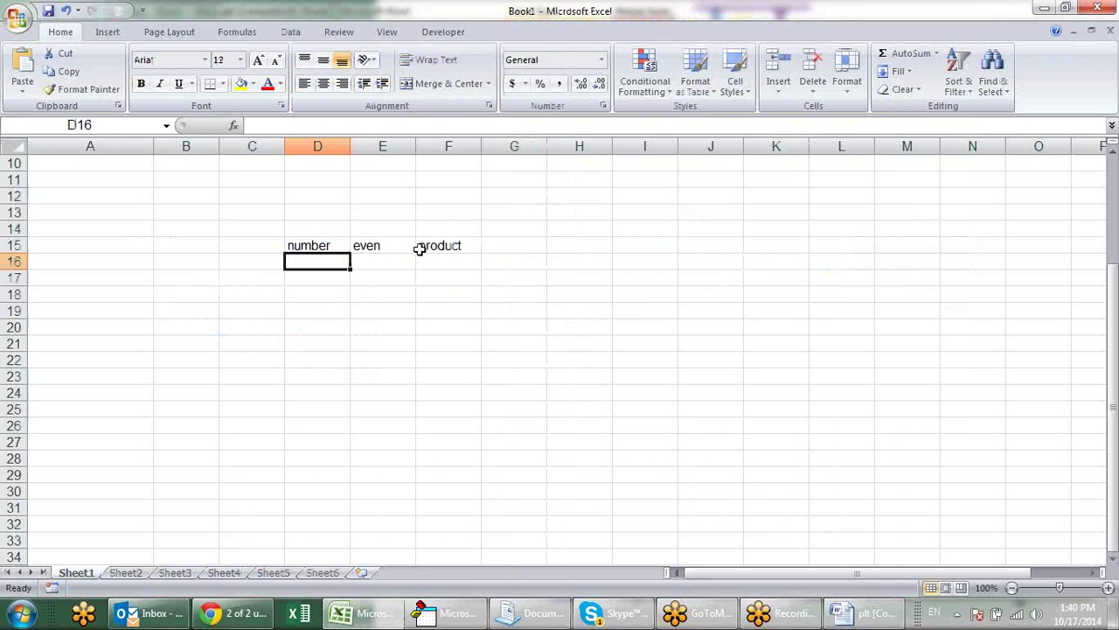
text(2)
key(Tab)
key(alt+Tab)
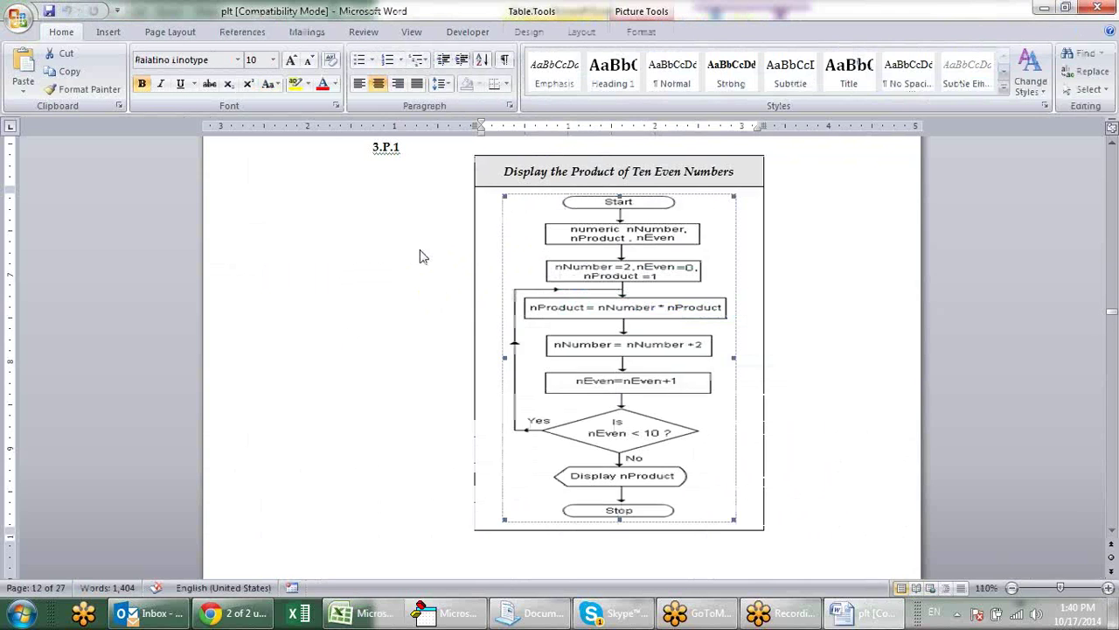
key(alt+Tab)
text(0)
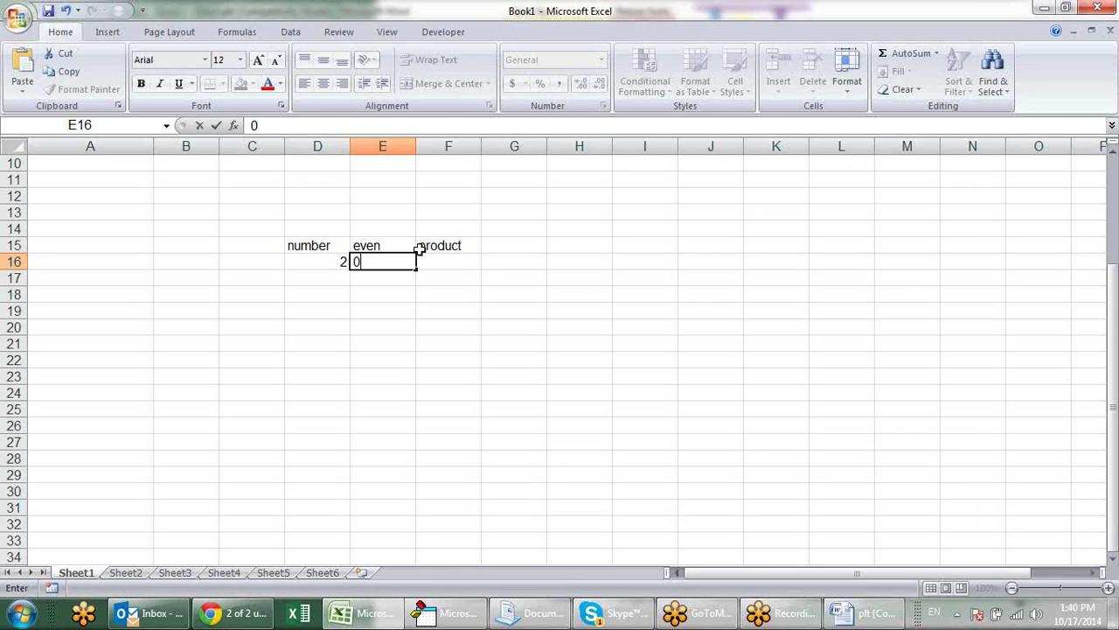
key(Tab)
text(1)
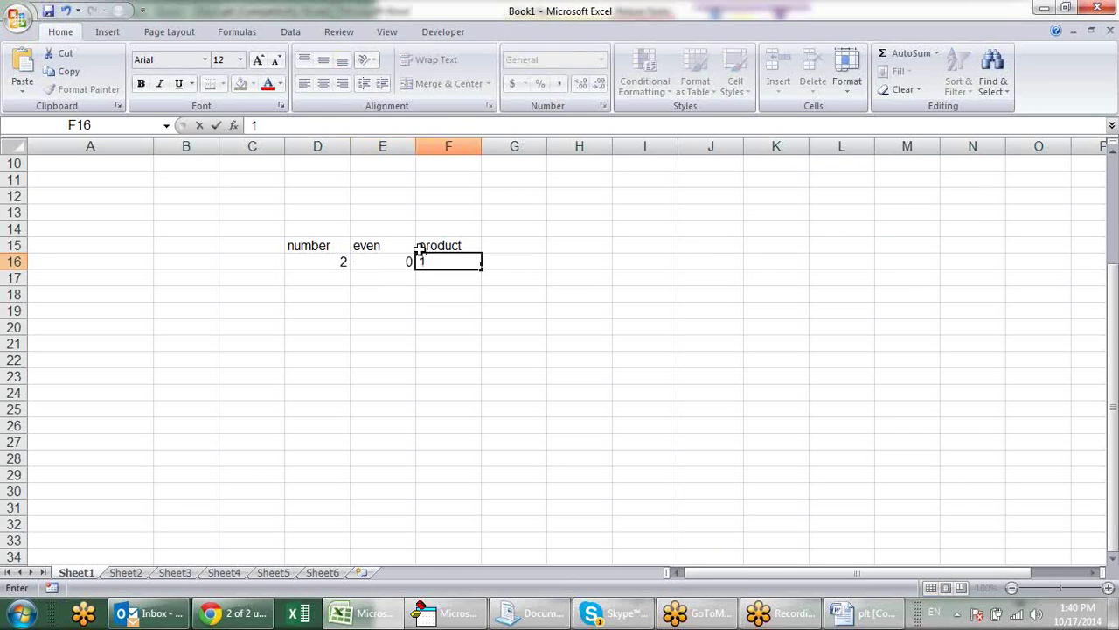
key(Return)
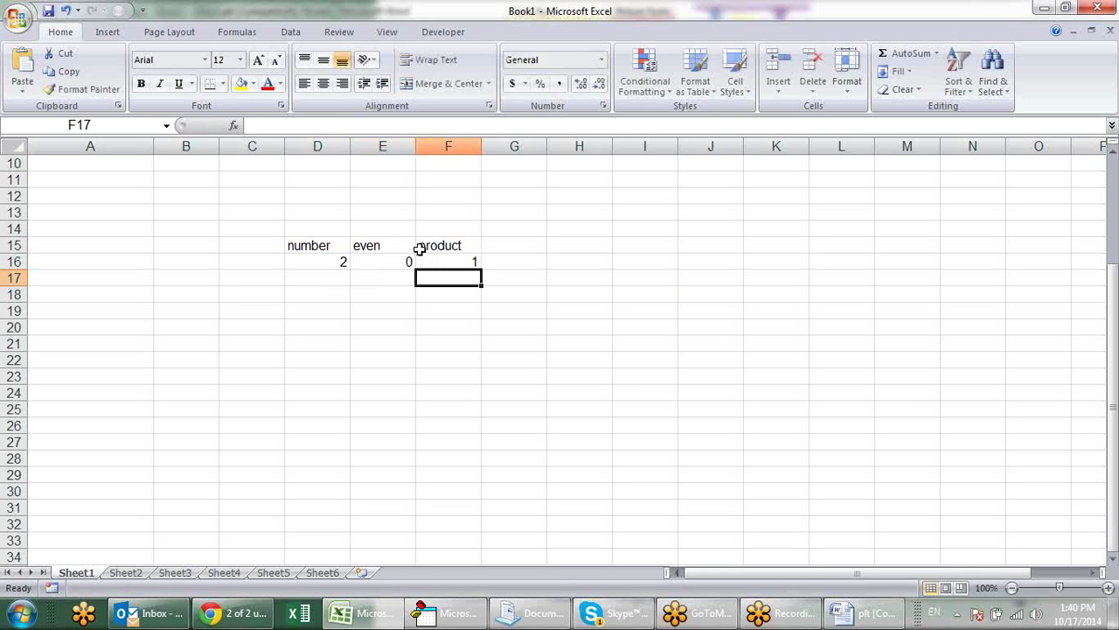
- Enter 1 in C17 as the first iteration count
key(Left)
key(Left)
key(Left)
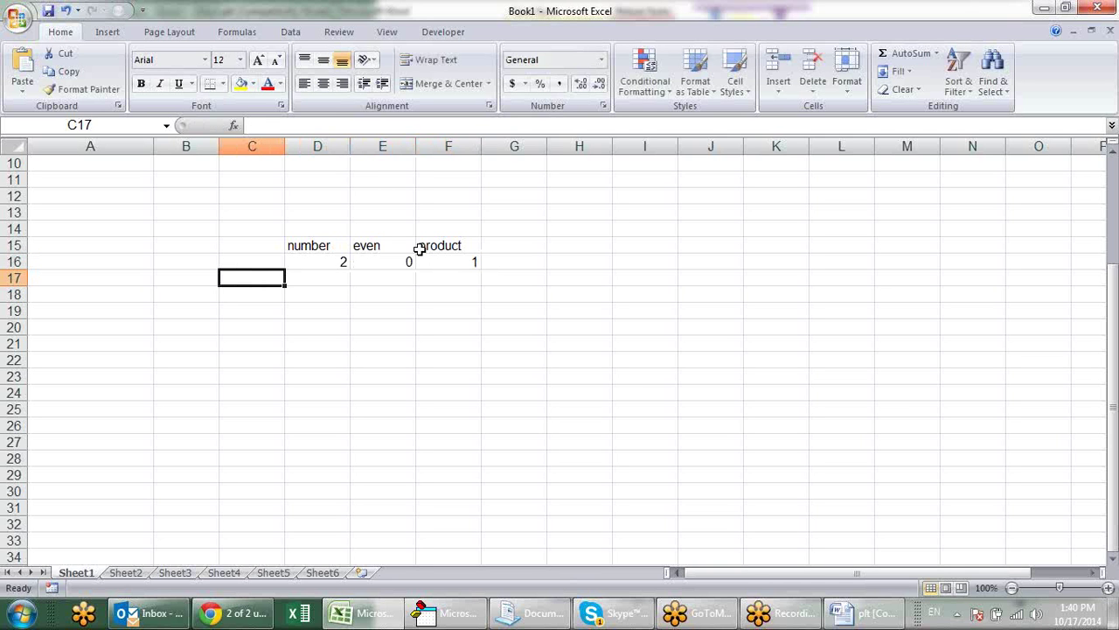
text(1)
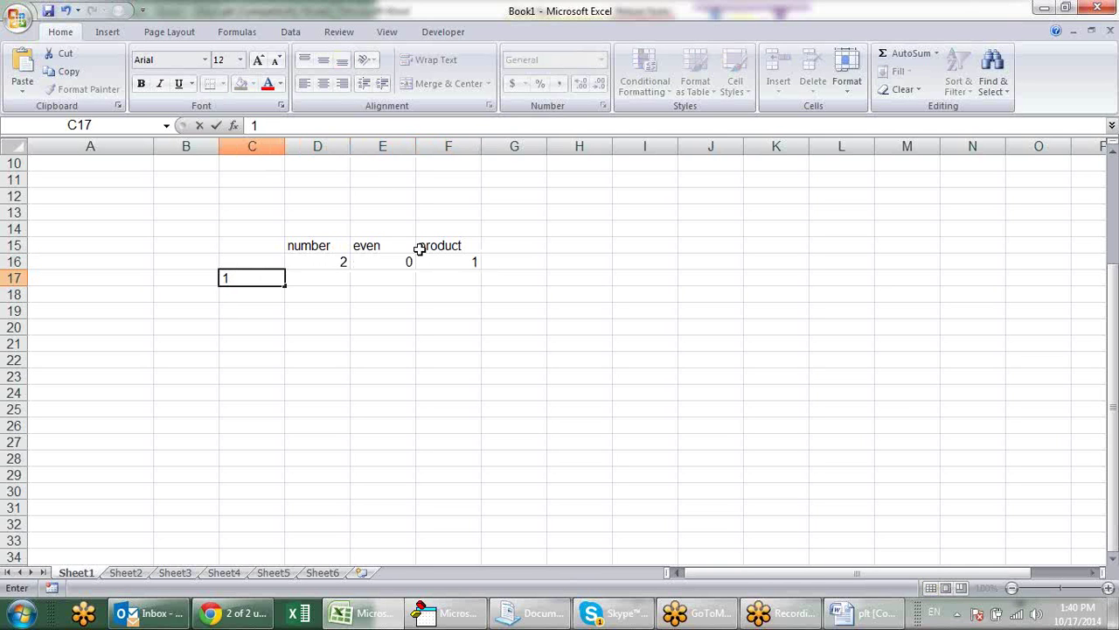
key(Right)
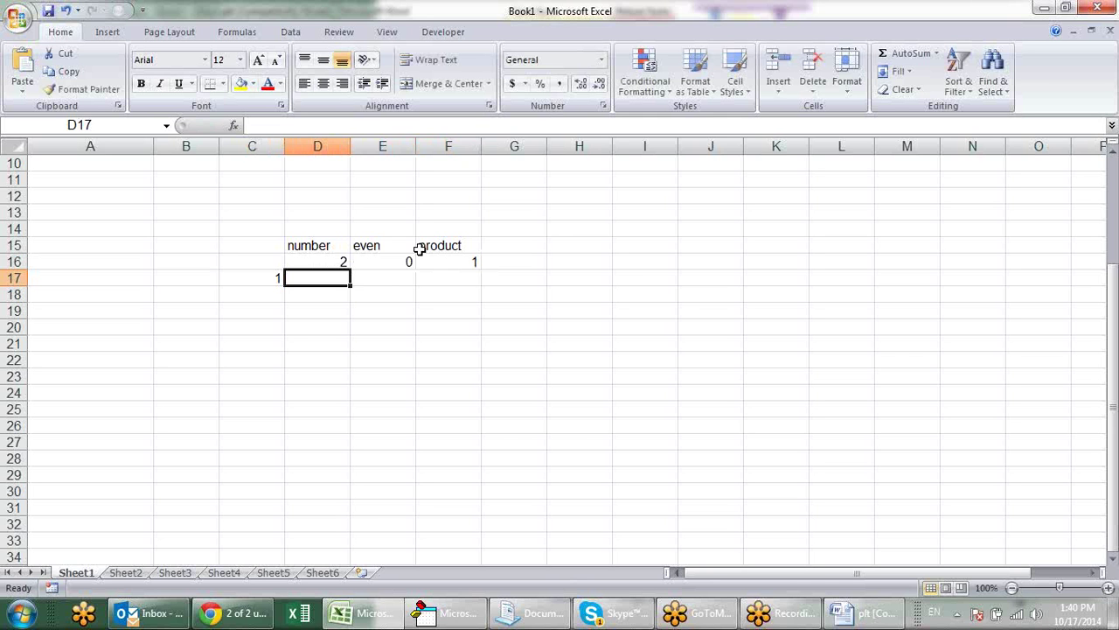
key(alt+Tab)
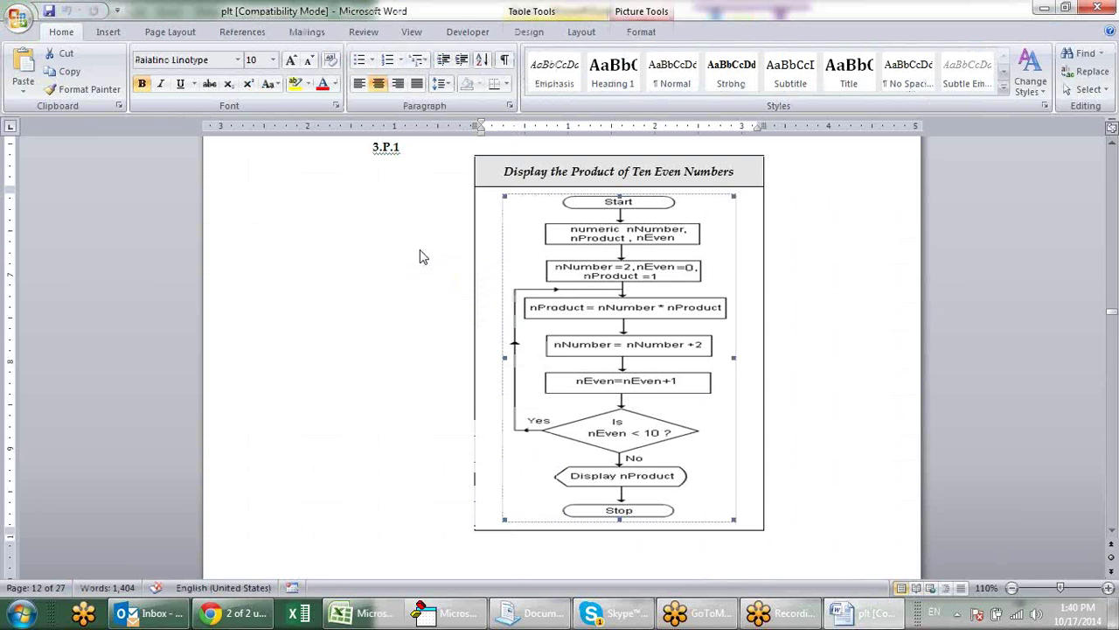
key(alt+Tab)
key(Right)
key(Right)
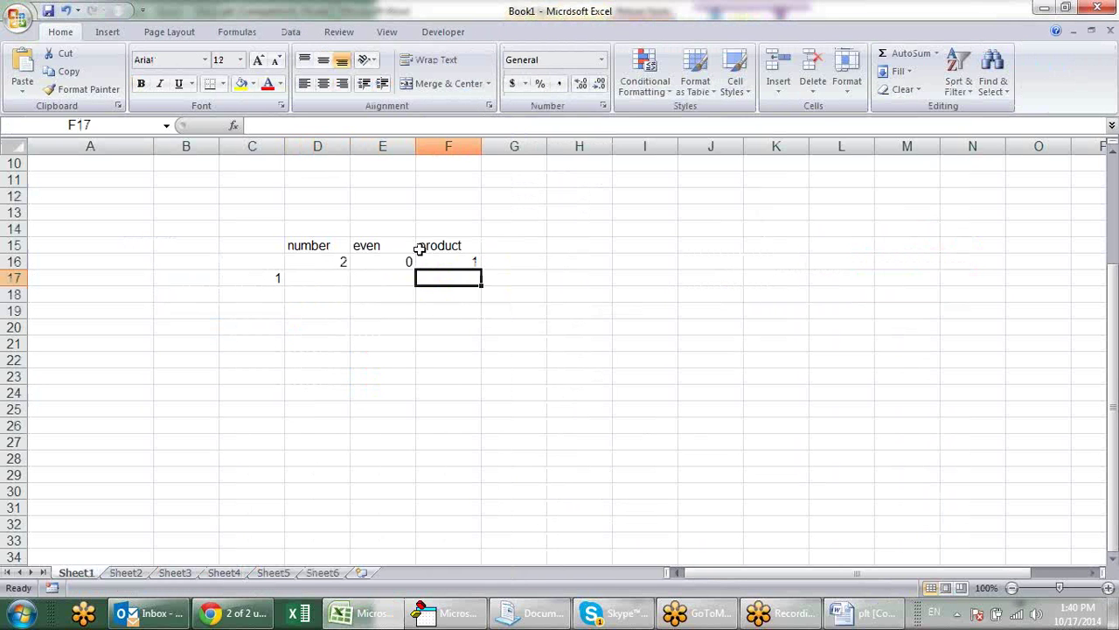
- Enter =D16*F16 in F17 so the new product is 2
text(=)
click(313, 261)
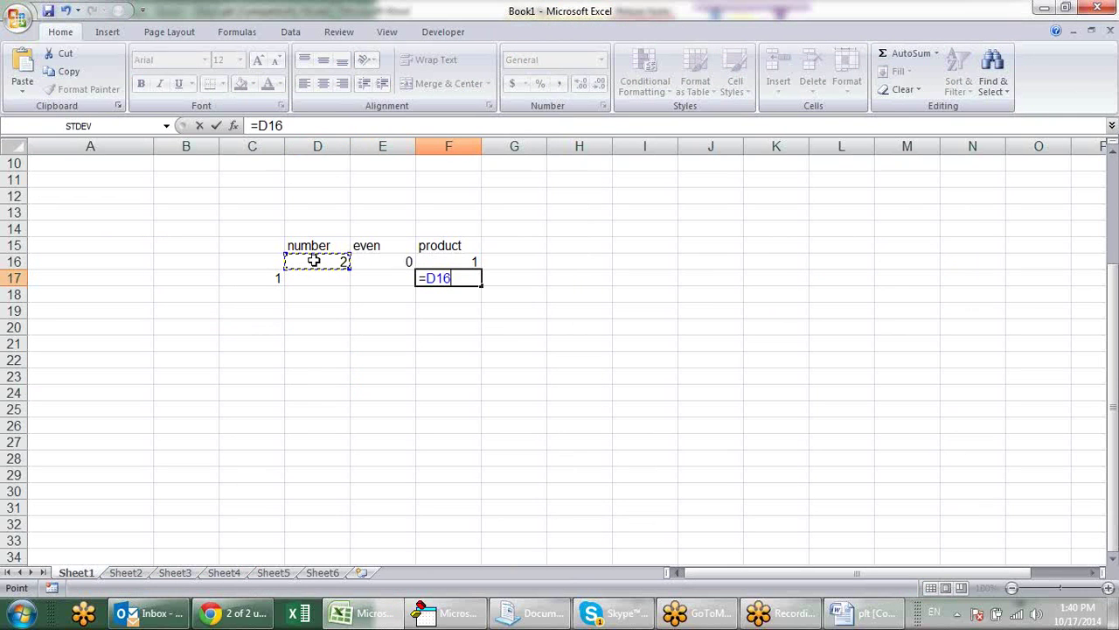
text(*)
click(429, 262)
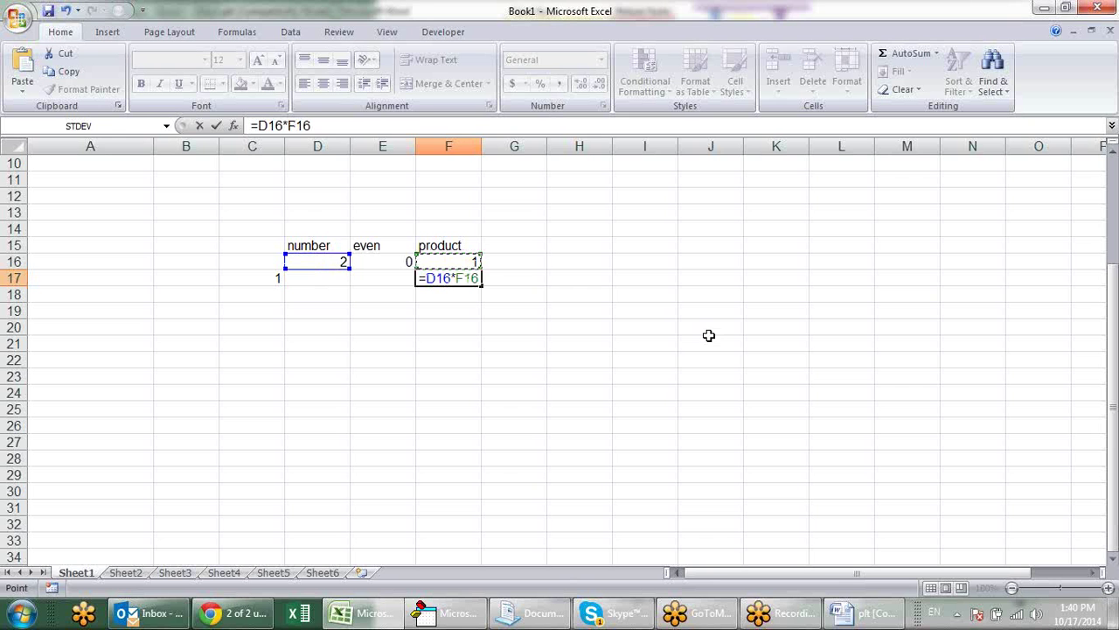
key(Return)
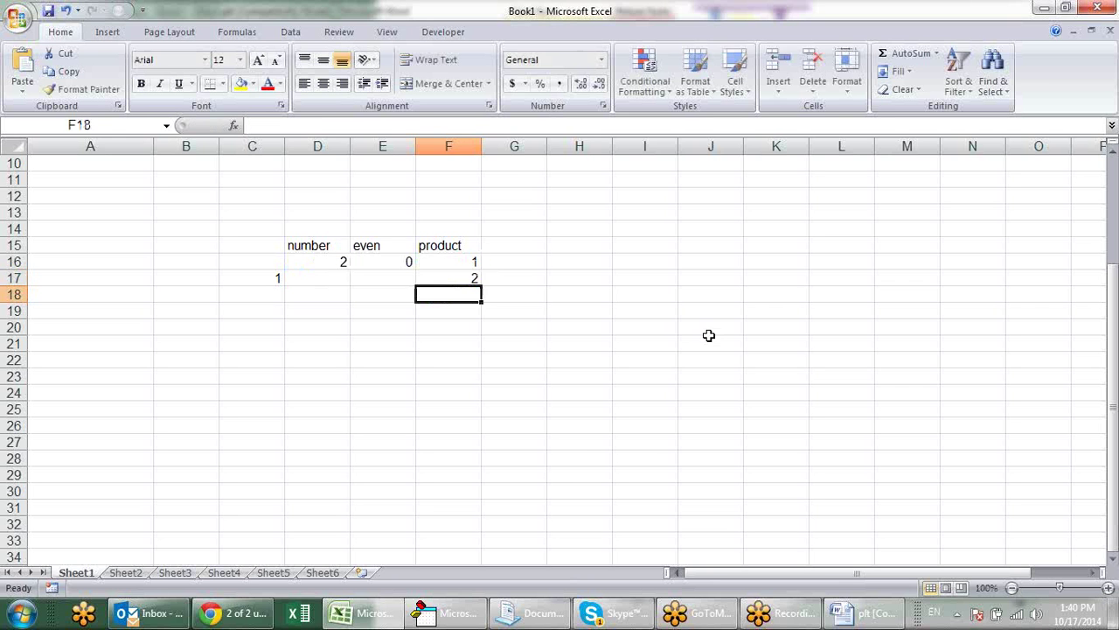
- Enter =D16+2 in D17 so the next number becomes 4
key(alt+Tab)
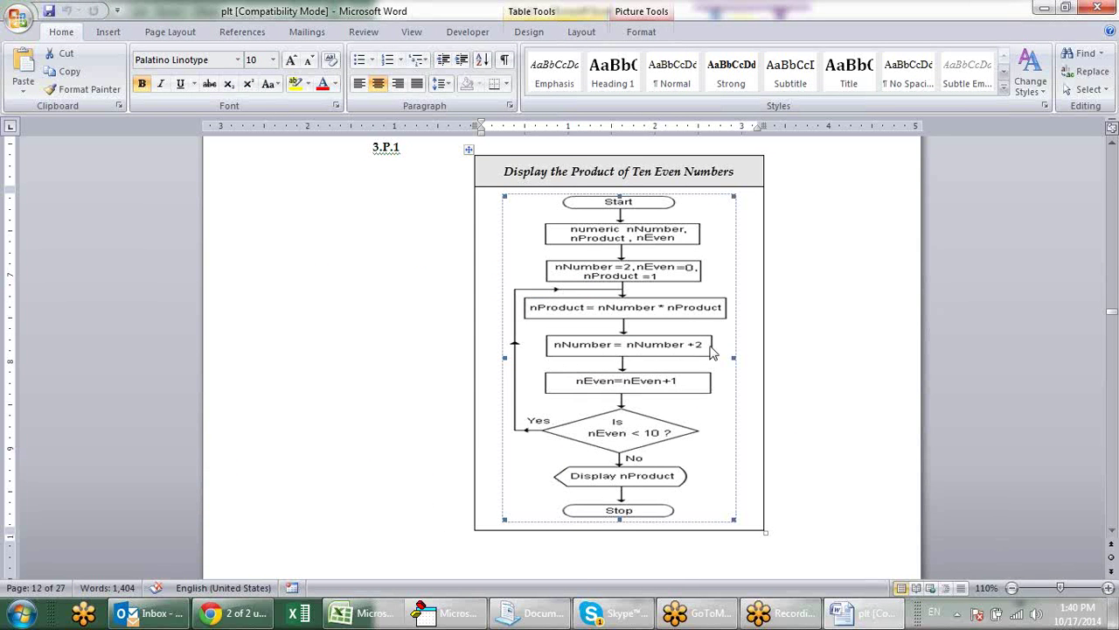
key(alt+Tab)
click(331, 277)
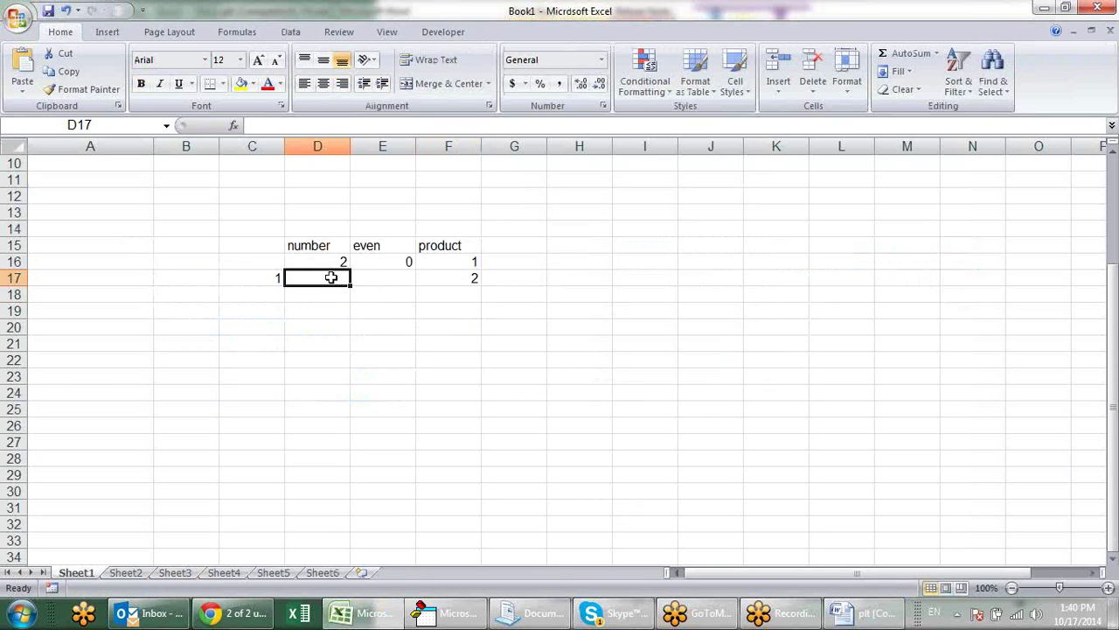
text(=)
key(Up)
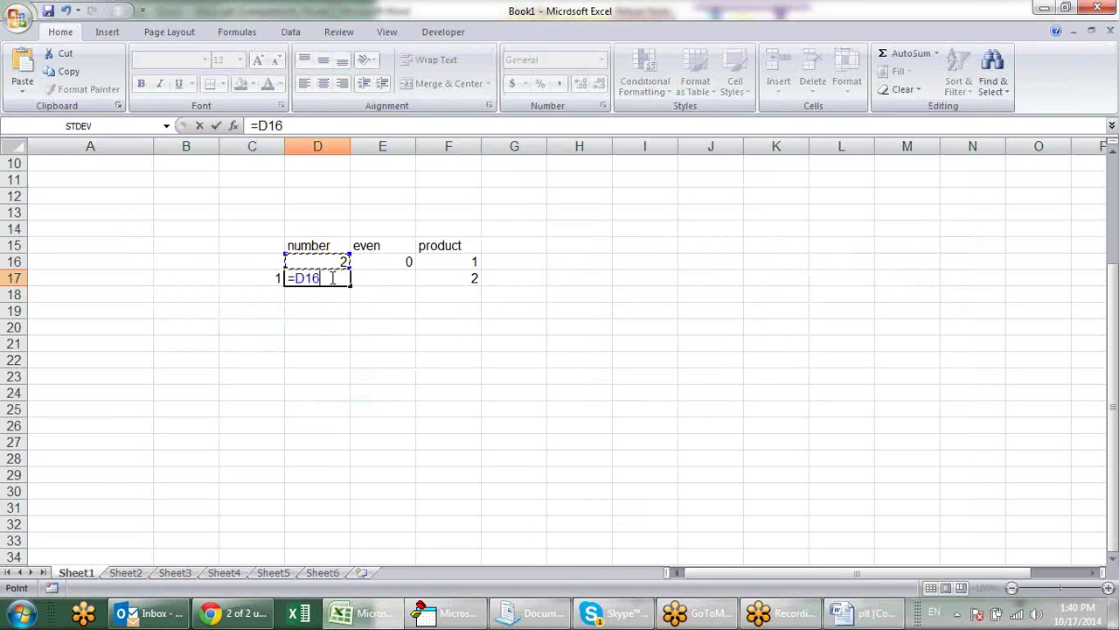
text(+2)
key(Return)
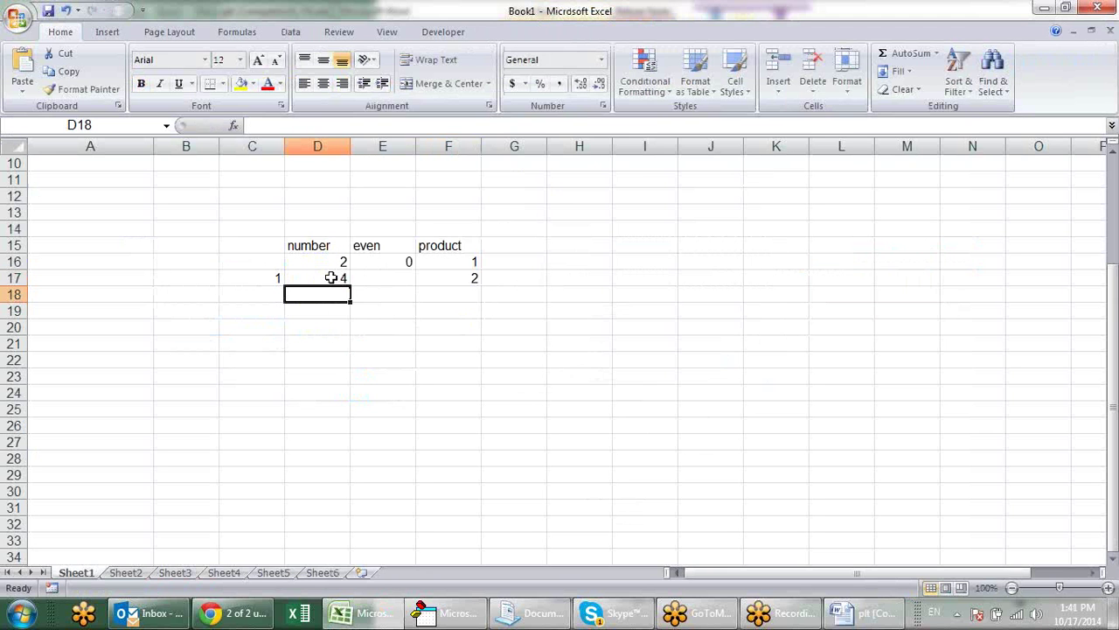
click(376, 279)
key(alt+Tab)
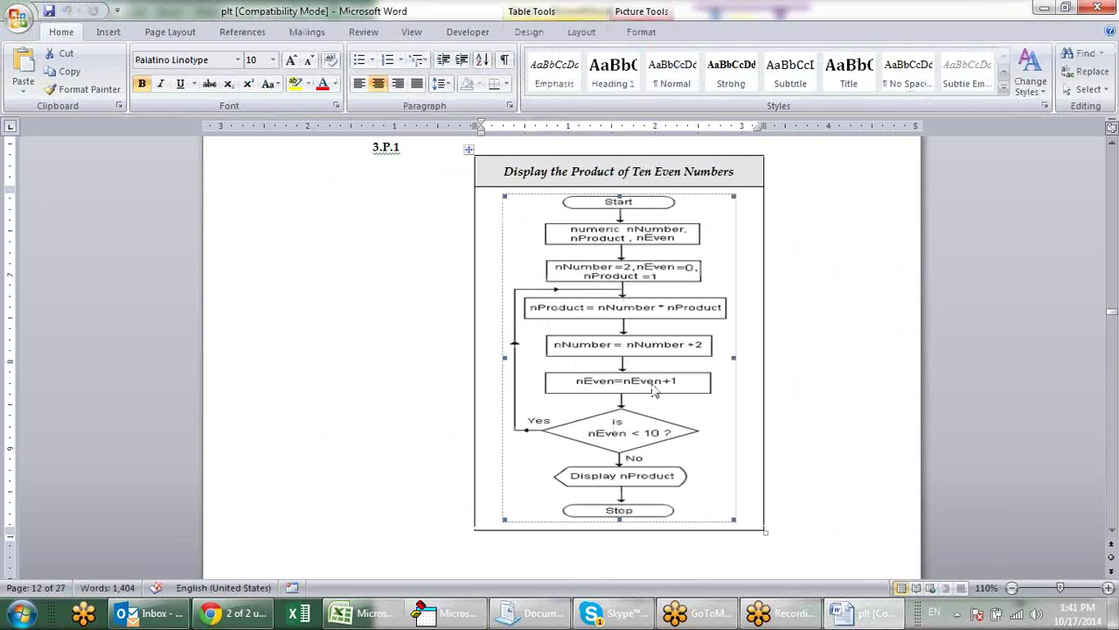
key(alt+Tab)
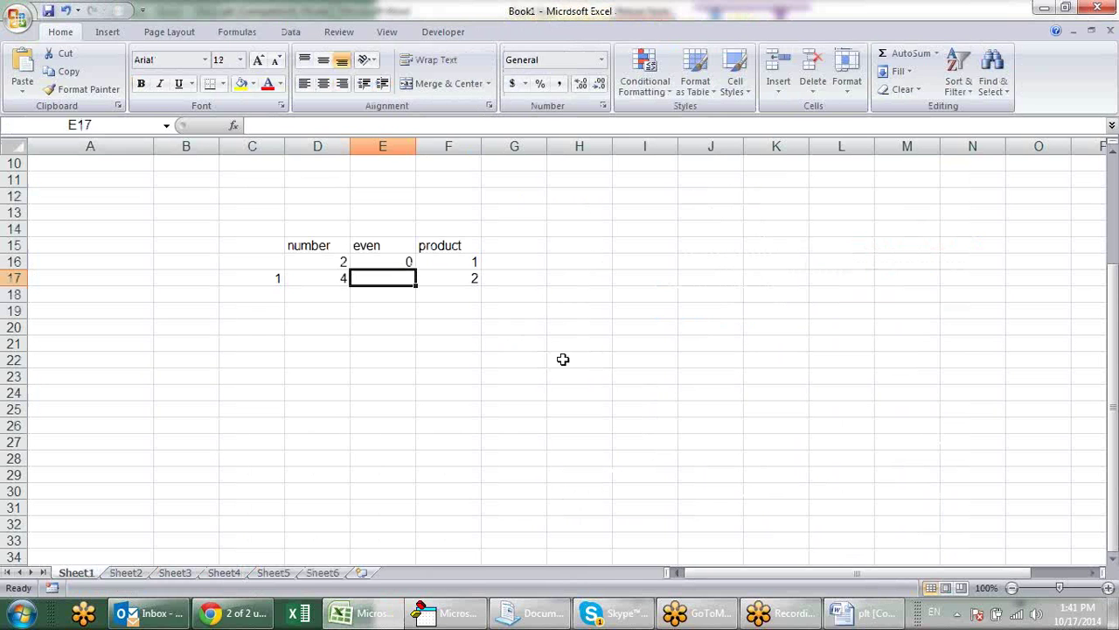
- Enter =E16+1 in E17 to count the even numbers
text(=)
key(Up)
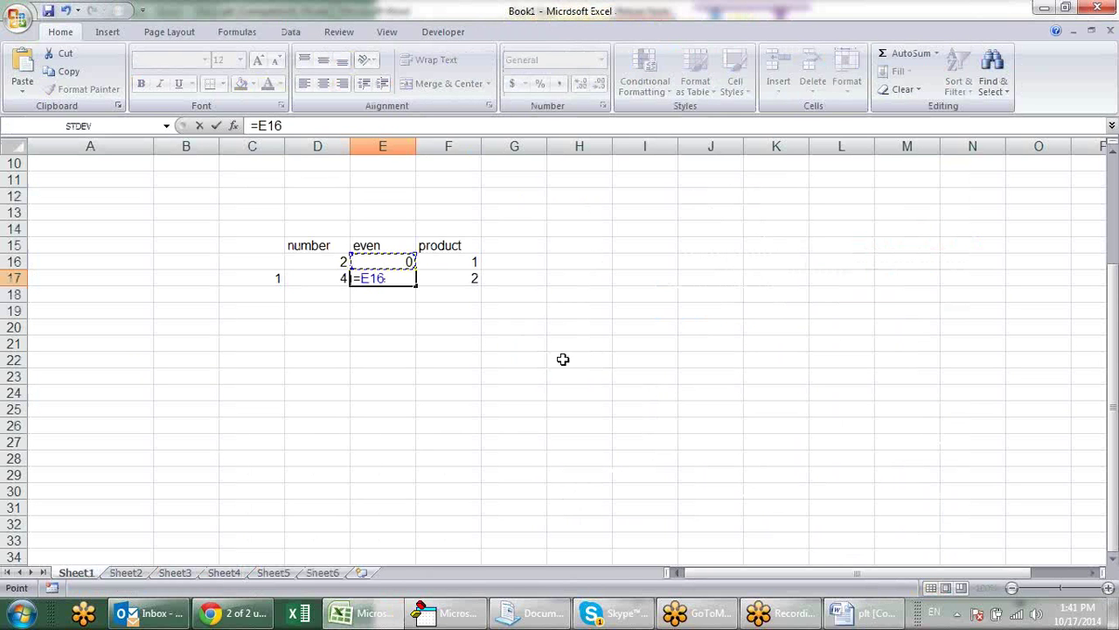
text(+1)
key(Return)
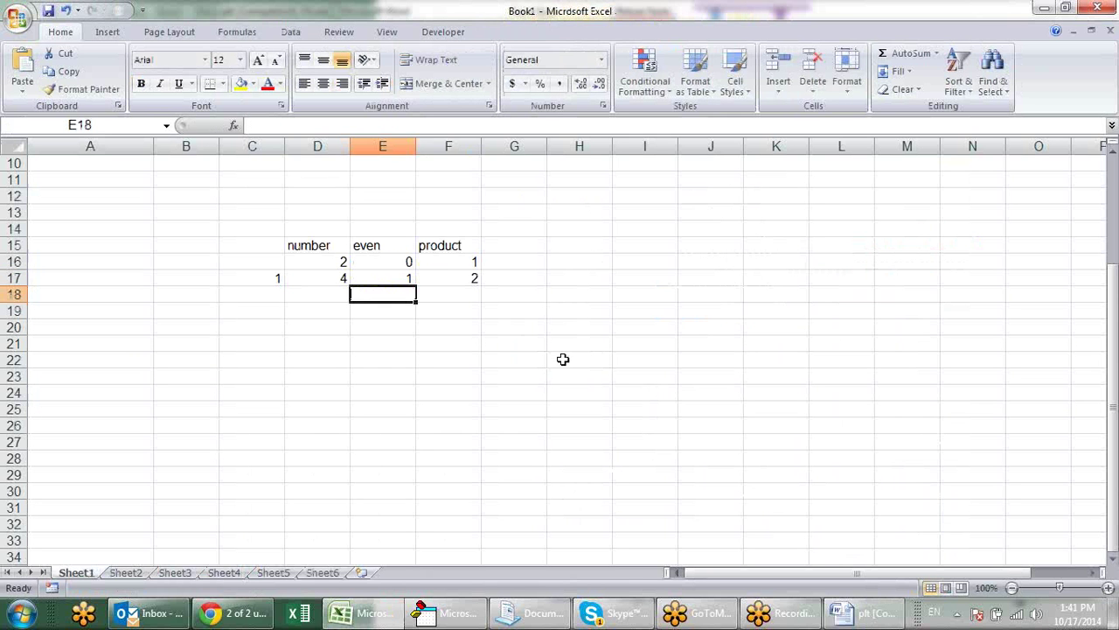
click(277, 278)
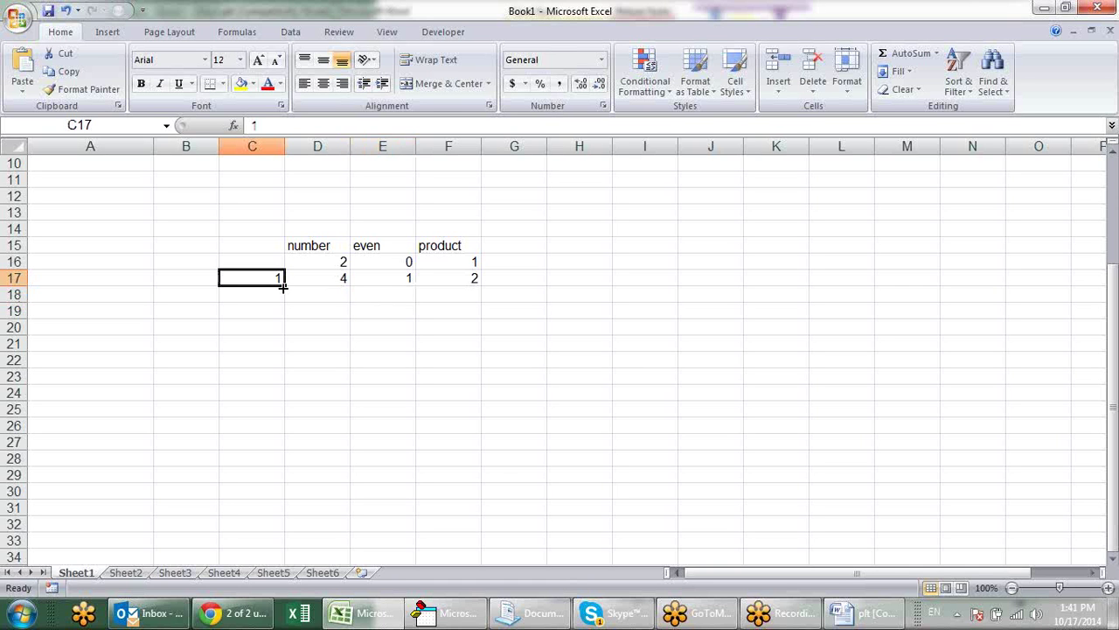
- Fill the even, number and product formulas down to row 26 and autofit column F
click(411, 275)
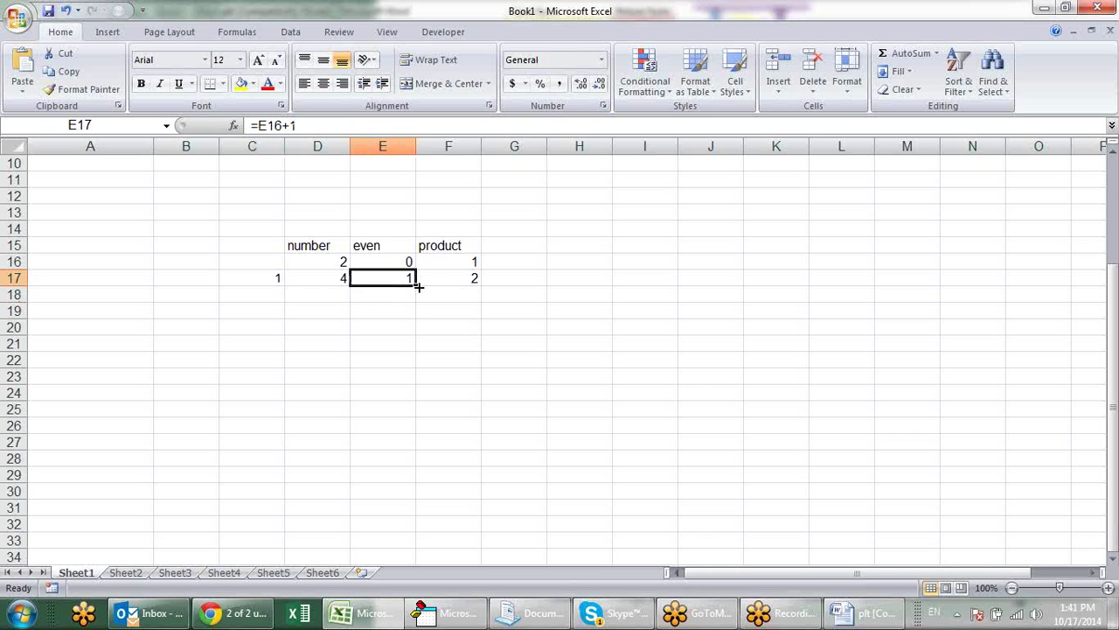
drag(419, 285, 425, 439)
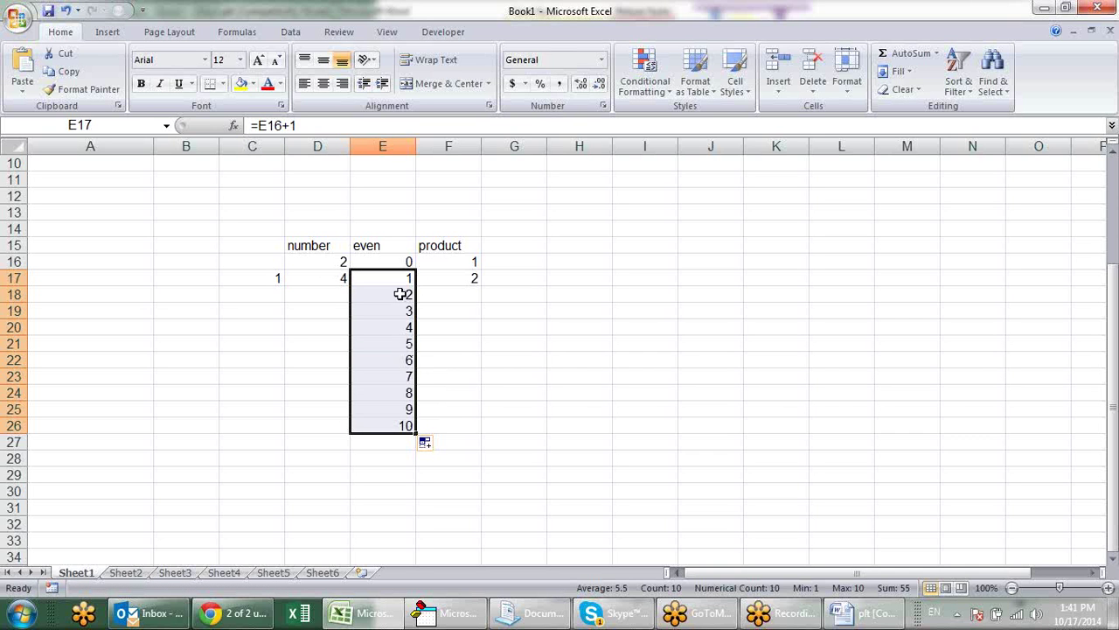
click(341, 279)
drag(351, 286, 352, 429)
click(472, 283)
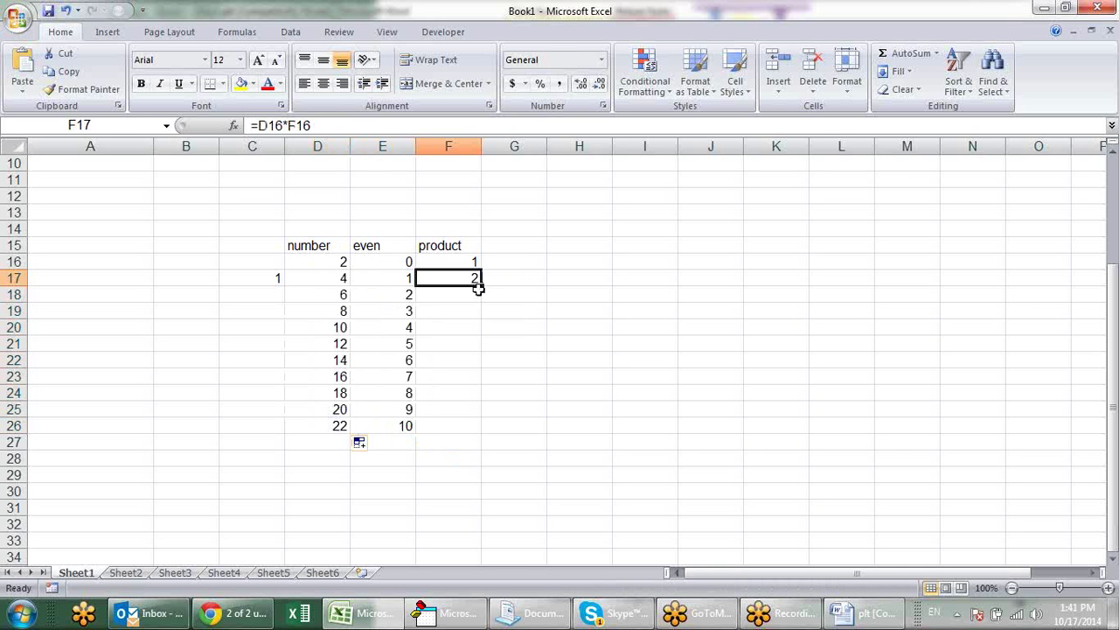
drag(479, 287, 476, 432)
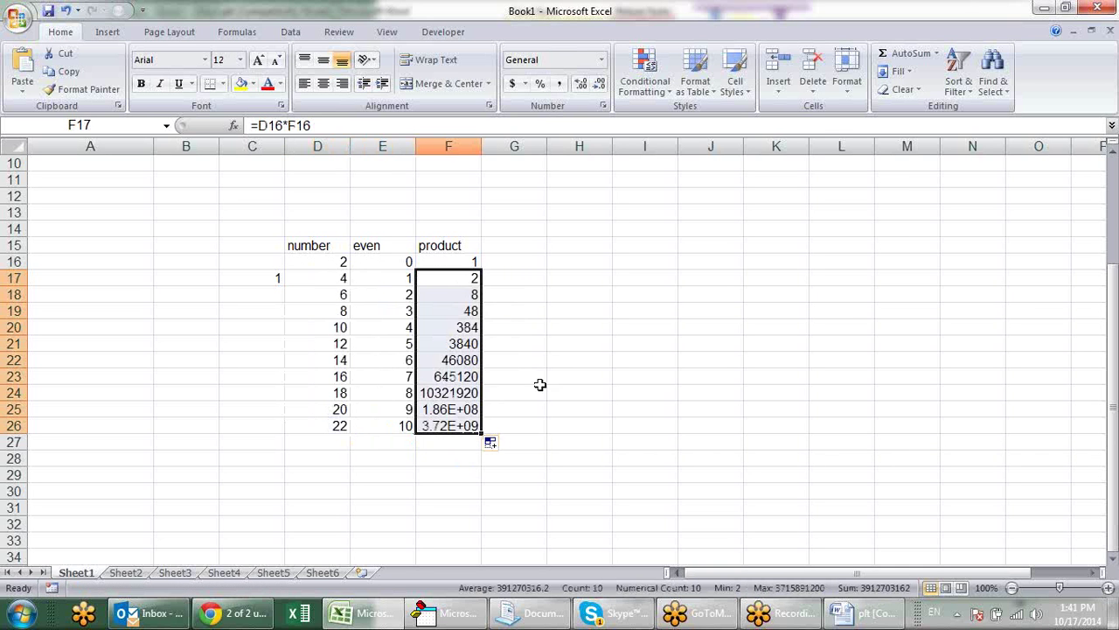
click(537, 339)
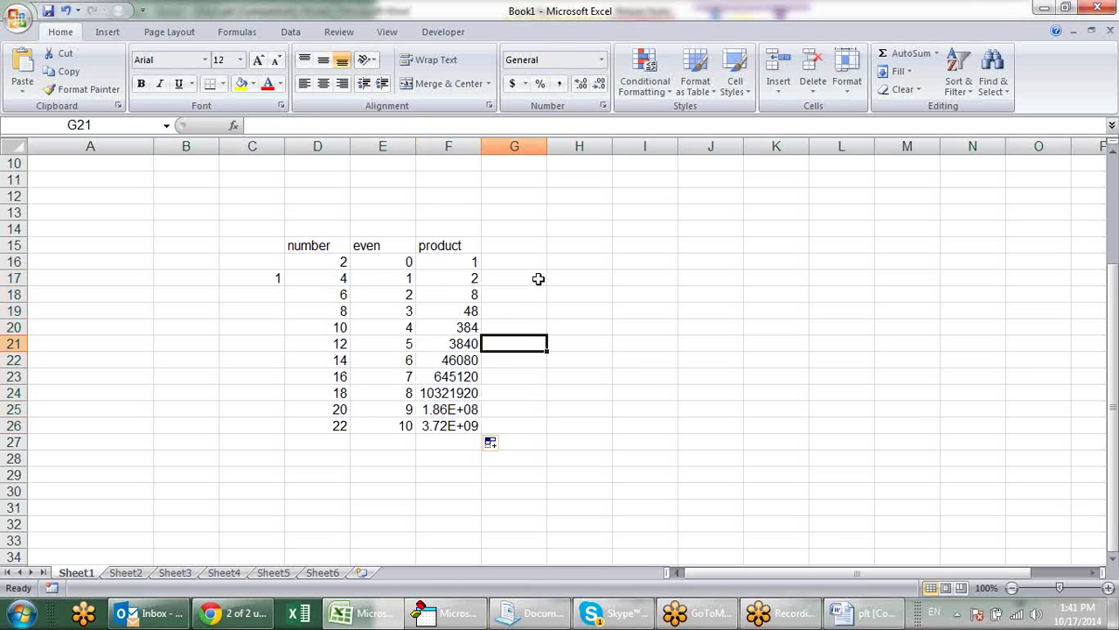
double_click(481, 146)
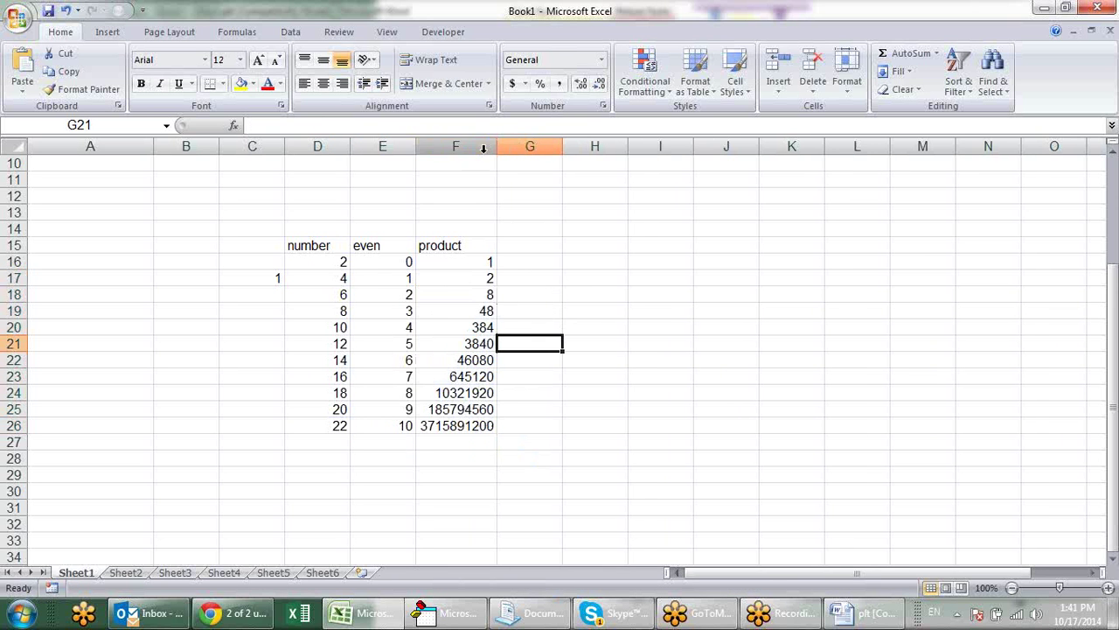
click(485, 407)
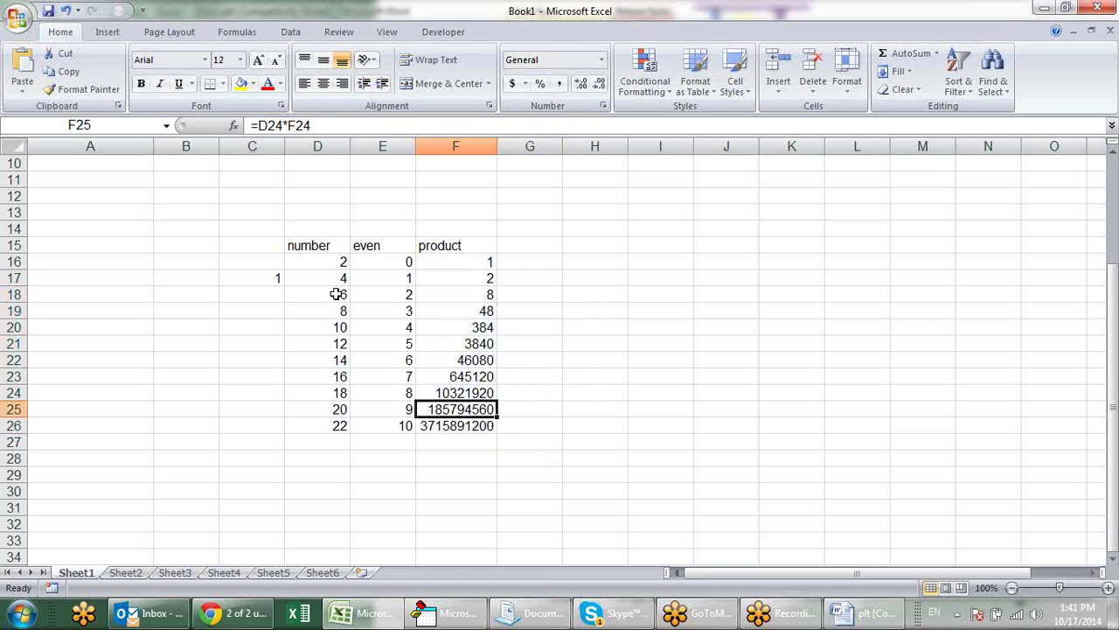
- Type 1 and 2 into C17:C18 to start the counter
click(274, 276)
text(1)
key(Return)
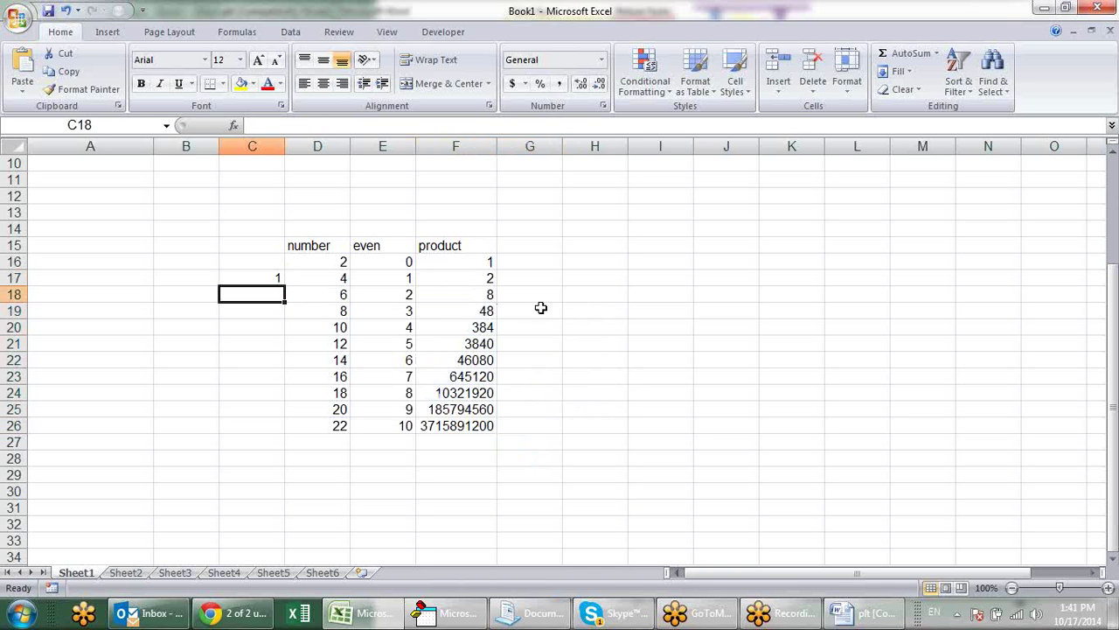
text(2)
key(Return)
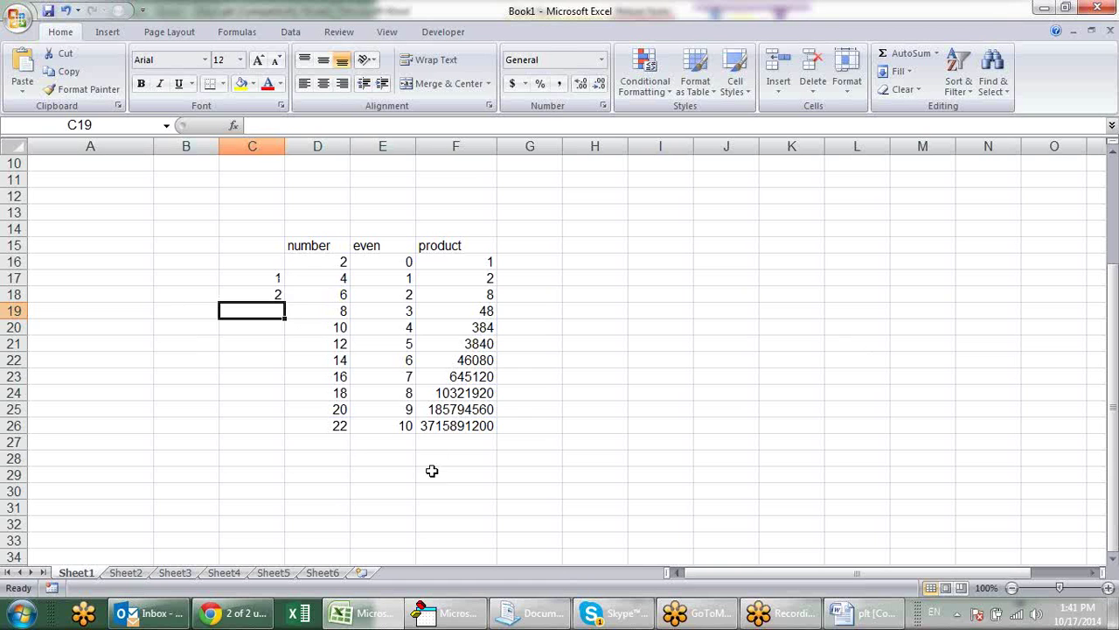
click(406, 427)
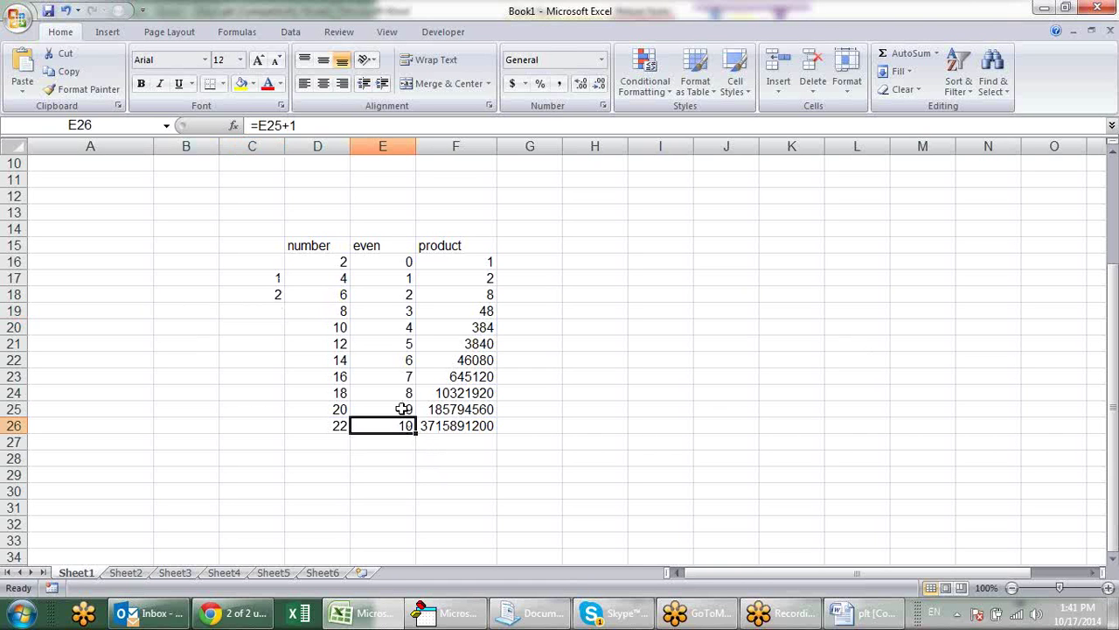
click(401, 409)
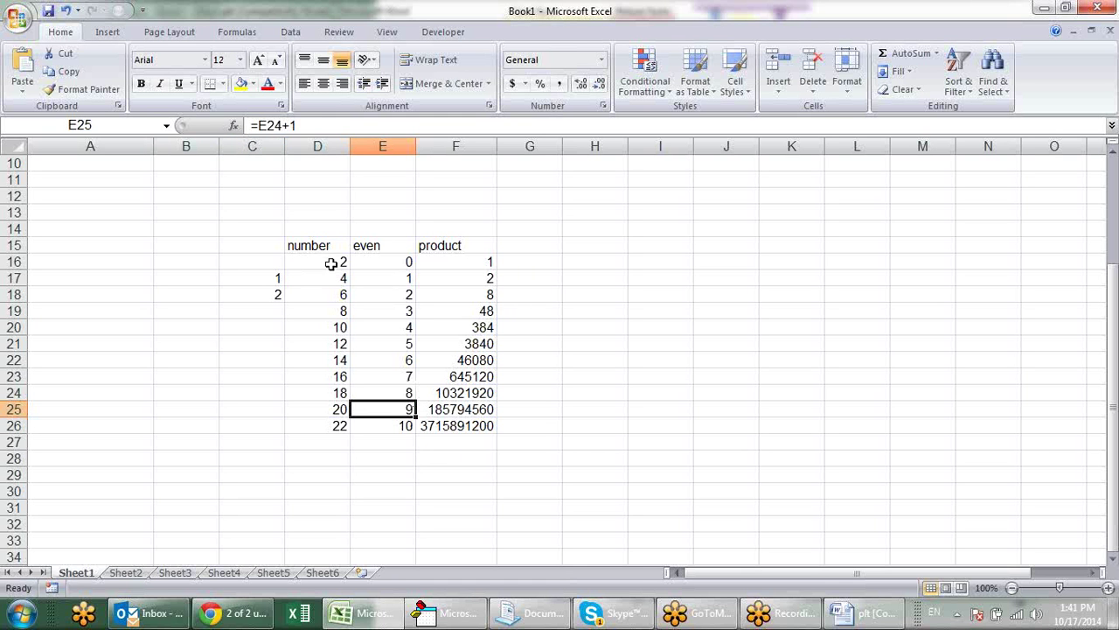
drag(331, 263, 463, 261)
drag(340, 278, 466, 278)
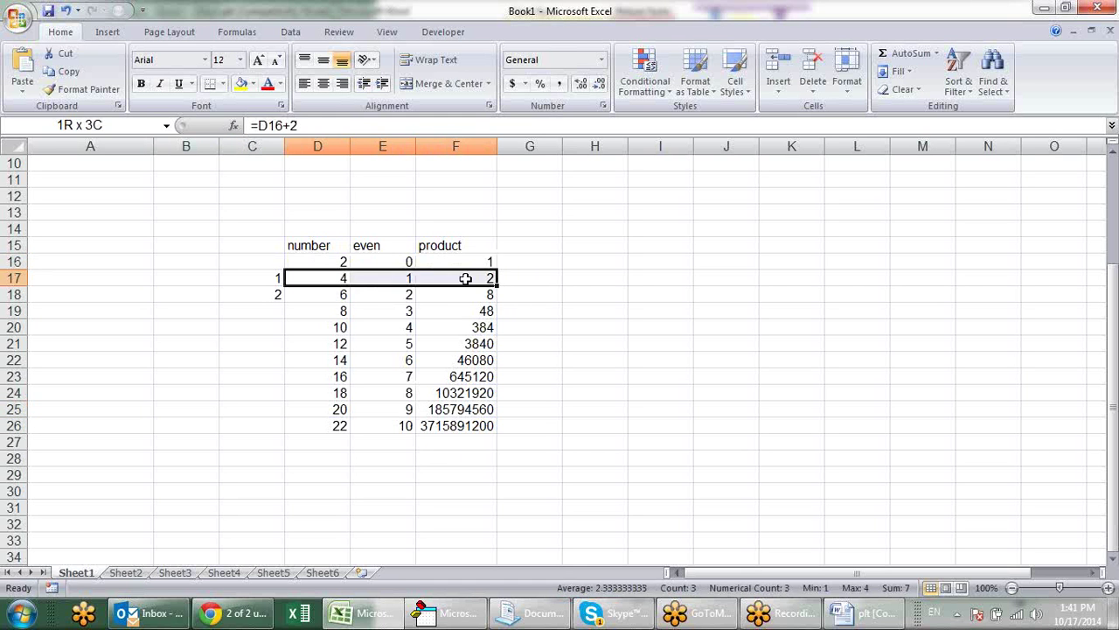
drag(320, 295, 457, 292)
click(330, 309)
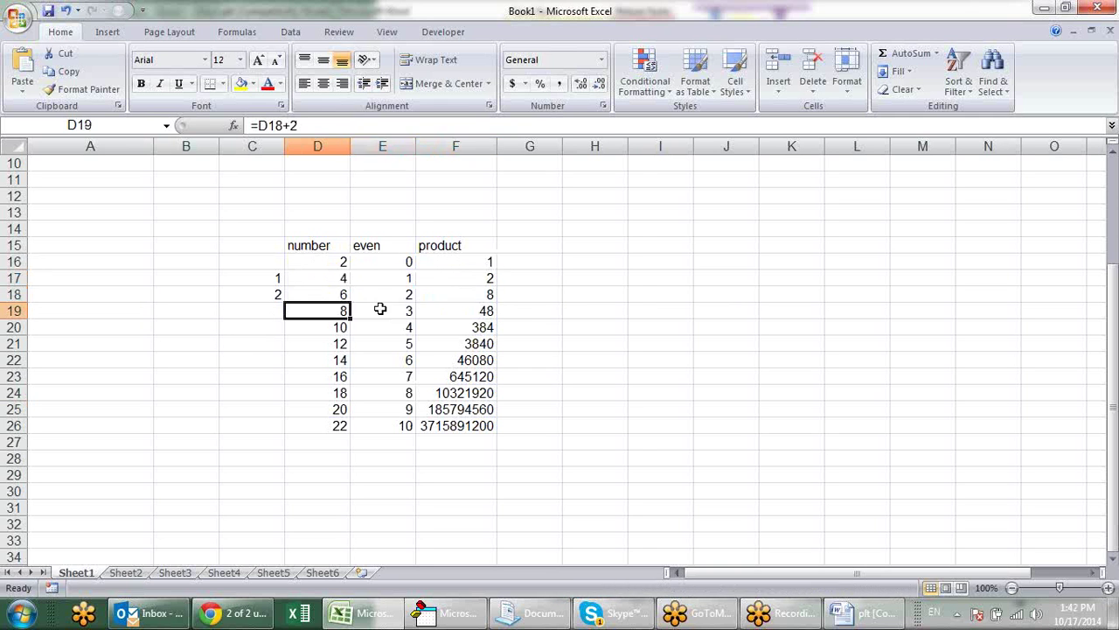
drag(380, 309, 457, 309)
drag(368, 327, 450, 327)
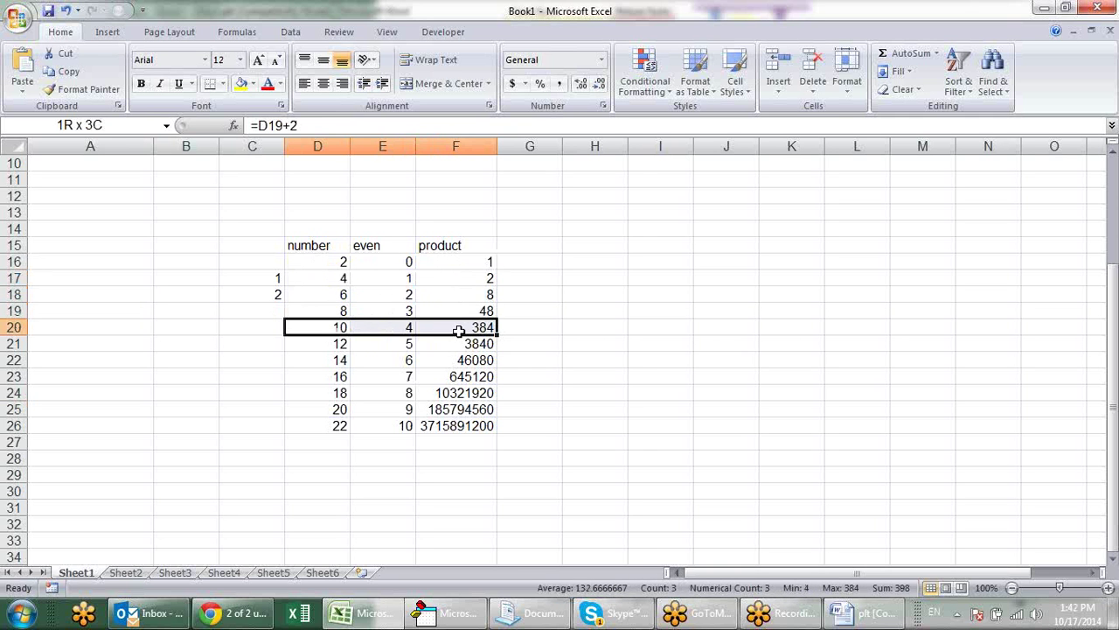
drag(339, 345, 450, 341)
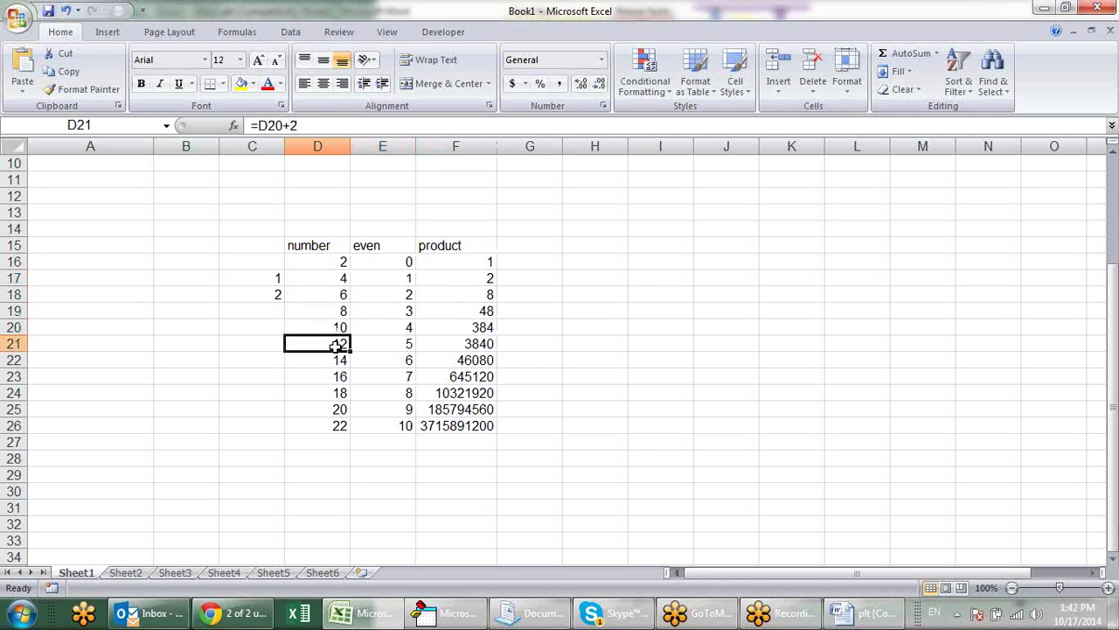
click(391, 368)
click(399, 374)
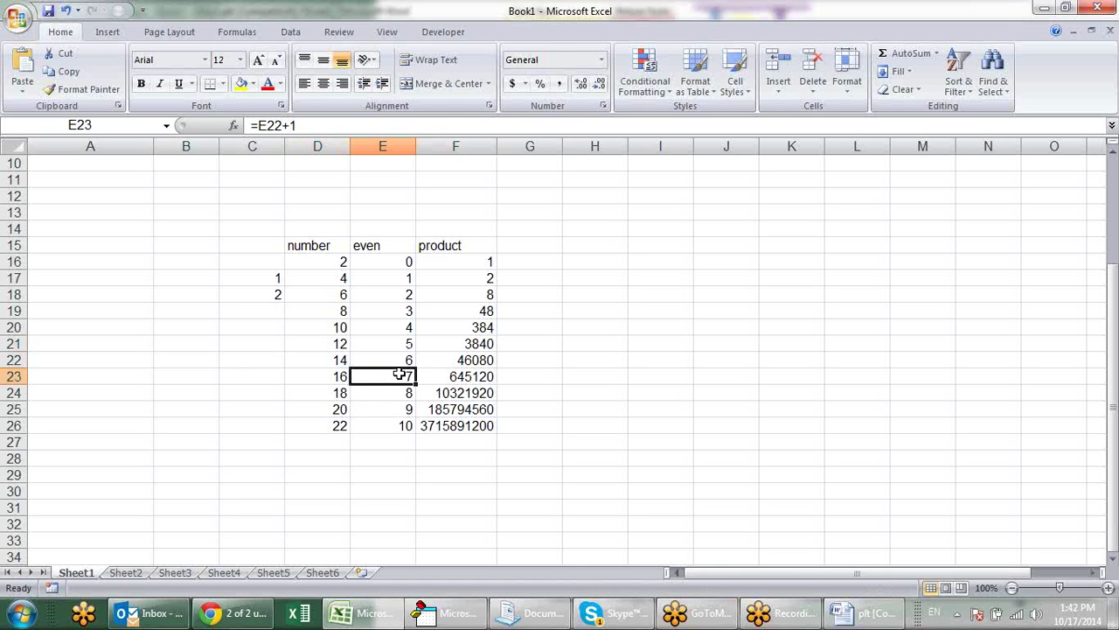
click(405, 394)
click(411, 425)
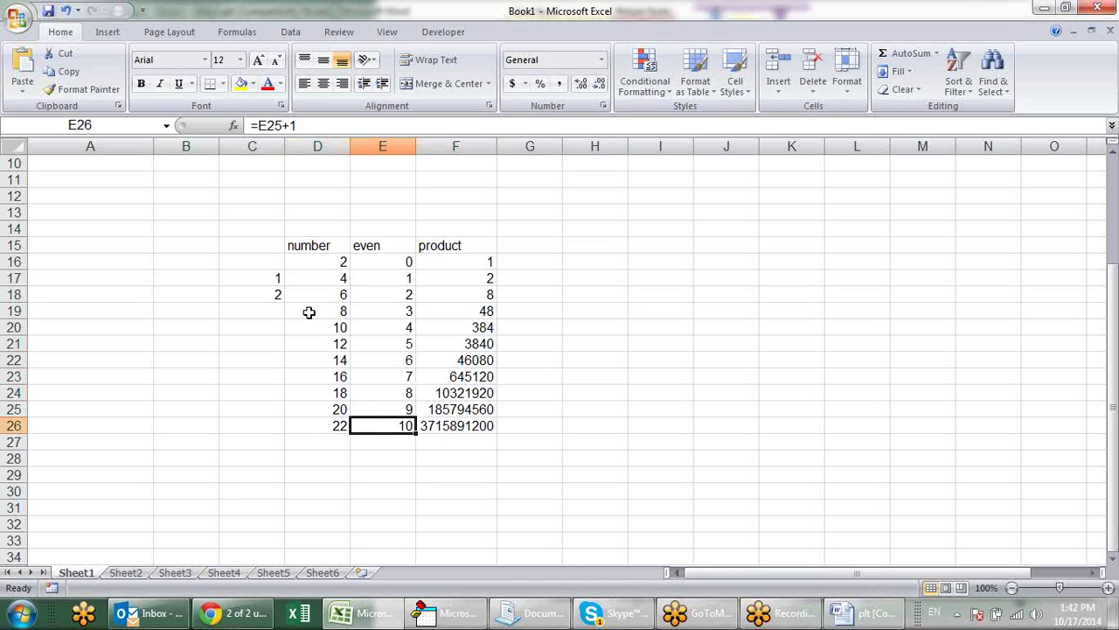
mouse_move(271, 278)
mouse_down()
mouse_move(284, 455)
mouse_move(284, 434)
mouse_up()
- Extend the counter to 1–10 down to C26 and check the product formulas through F26
click(421, 441)
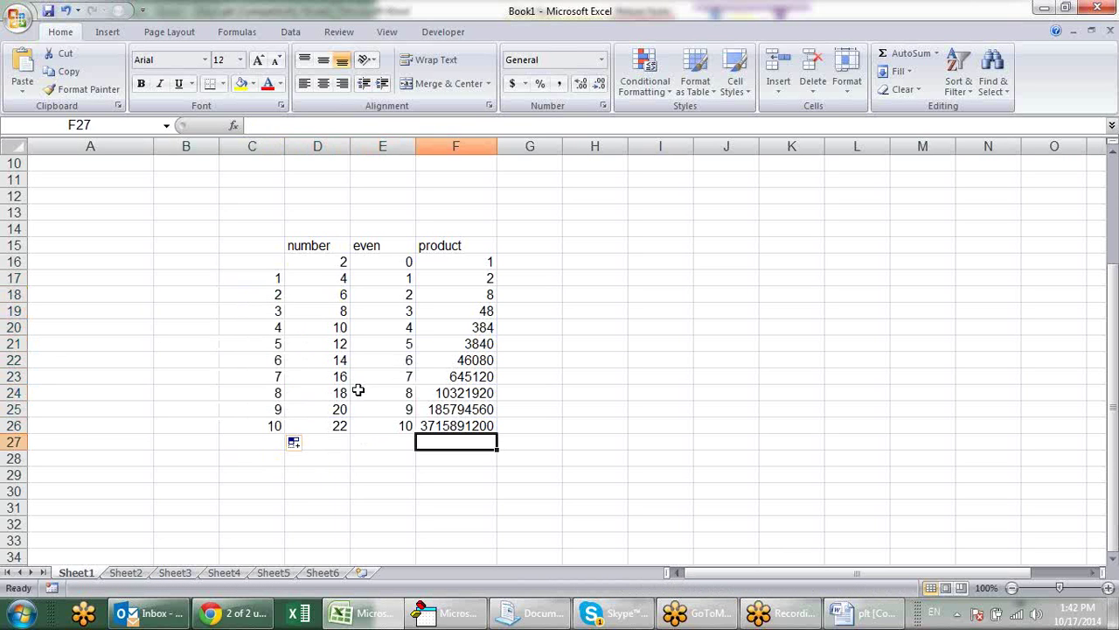
click(406, 426)
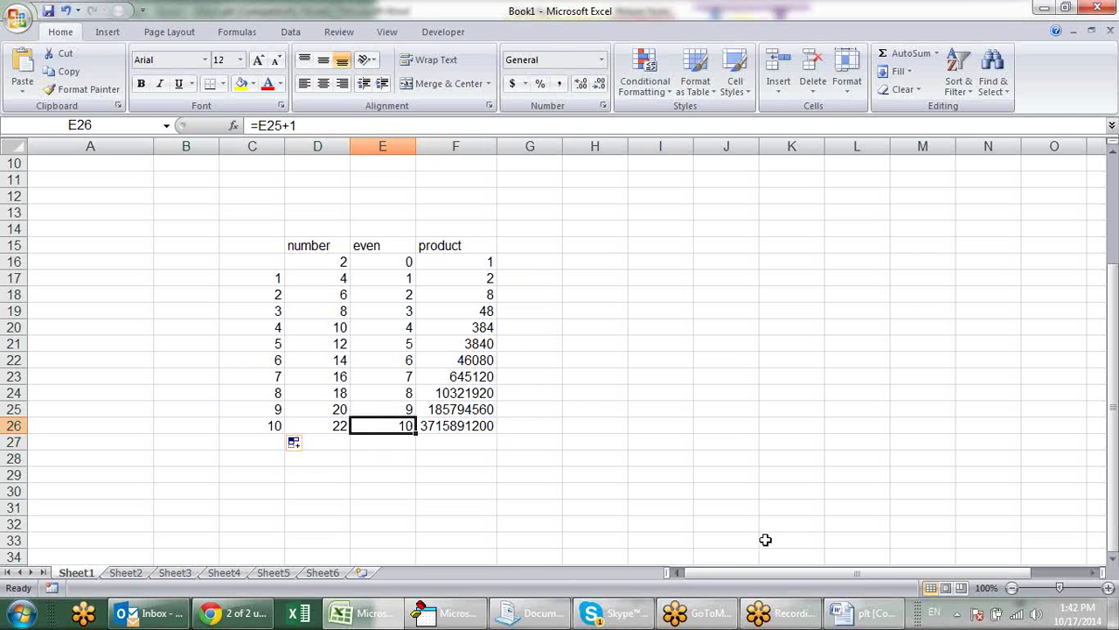
click(616, 341)
key(alt+Tab)
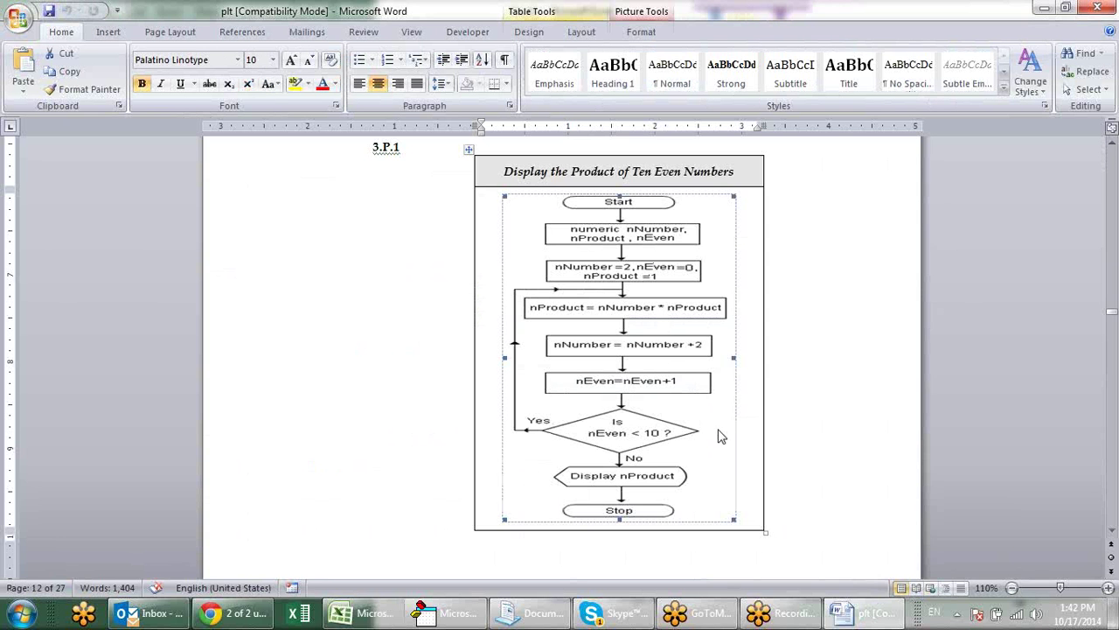
key(alt+Tab)
click(479, 276)
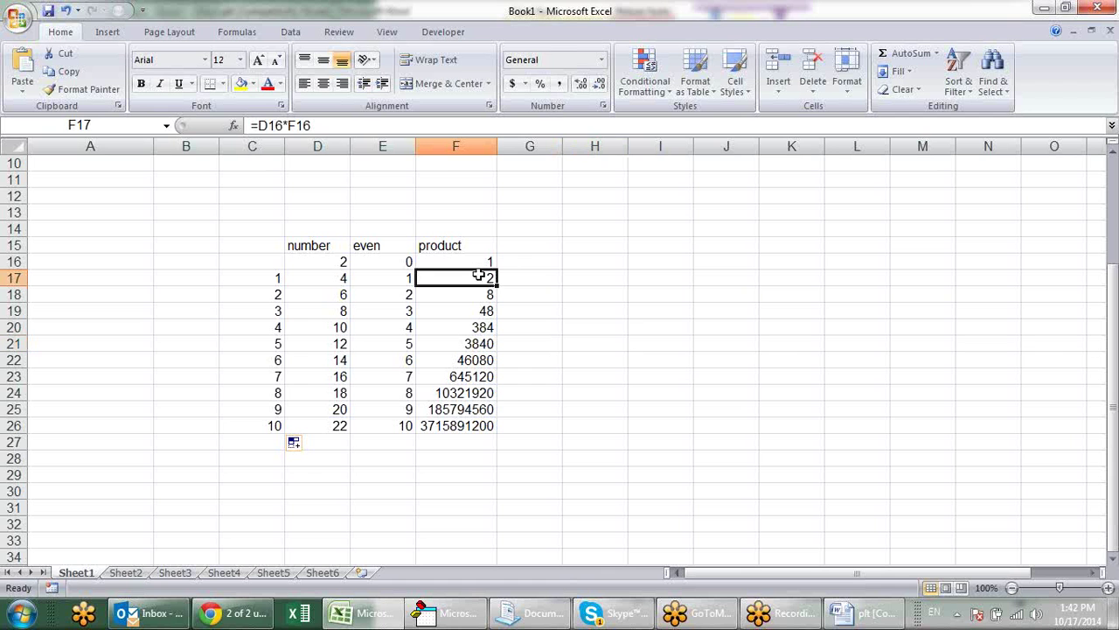
click(482, 409)
click(476, 428)
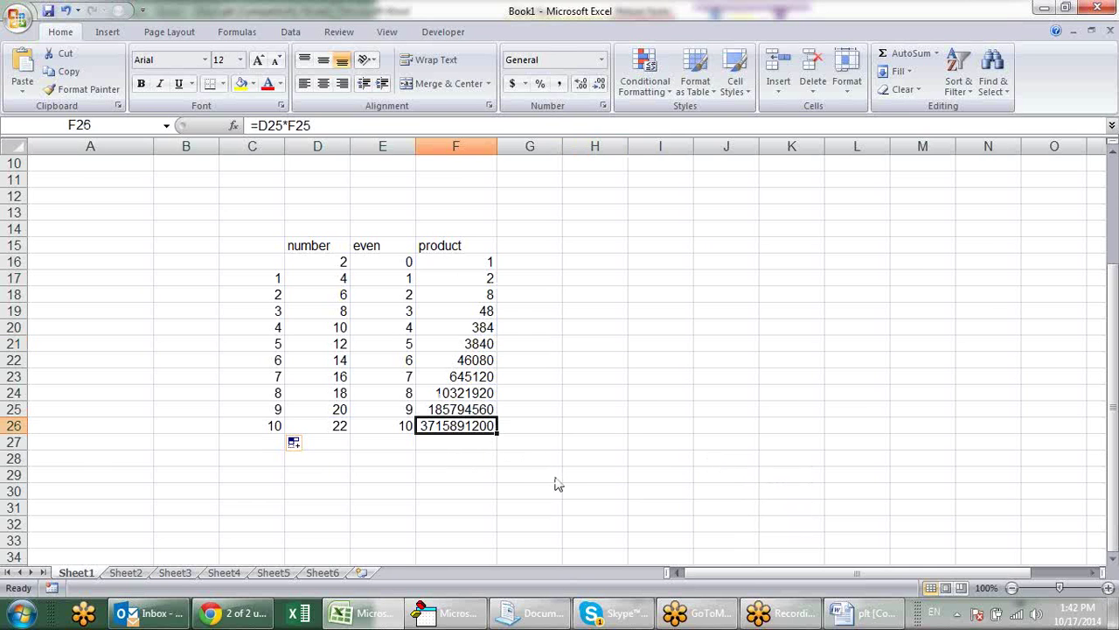
- Compare the finished table with the Word flowchart, ending on the mail inbox
key(alt+Tab)
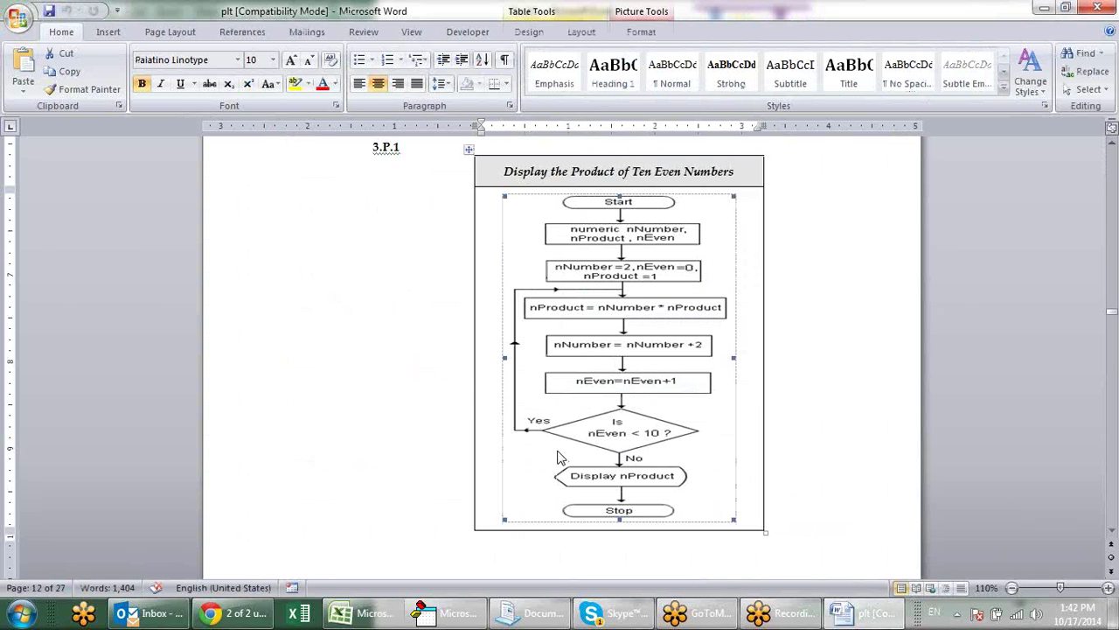
key(alt+Tab)
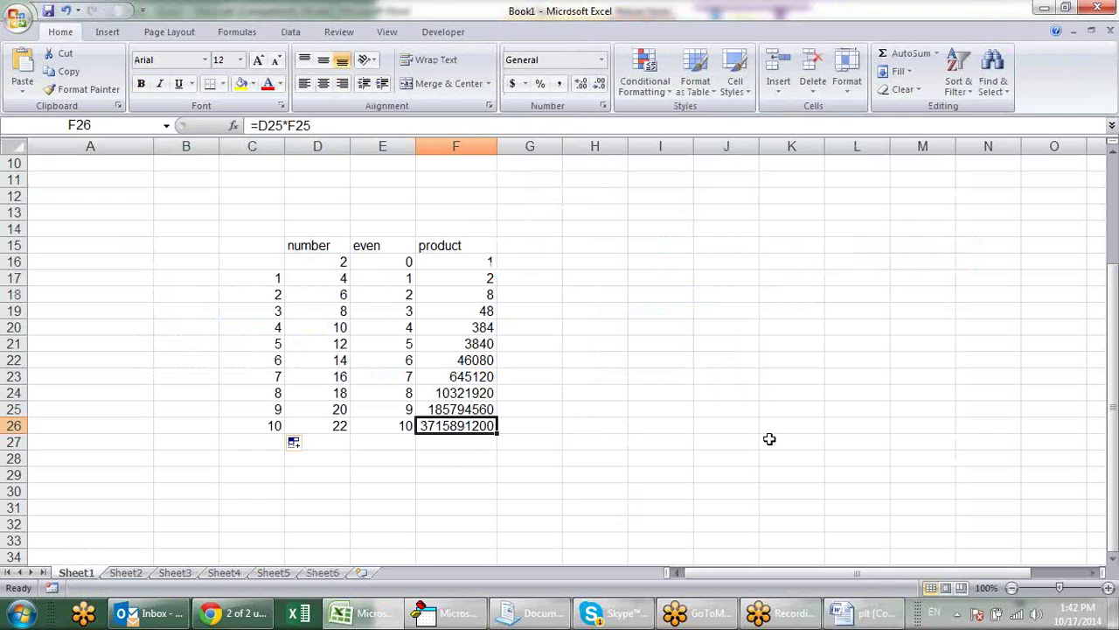
key(alt+Tab)
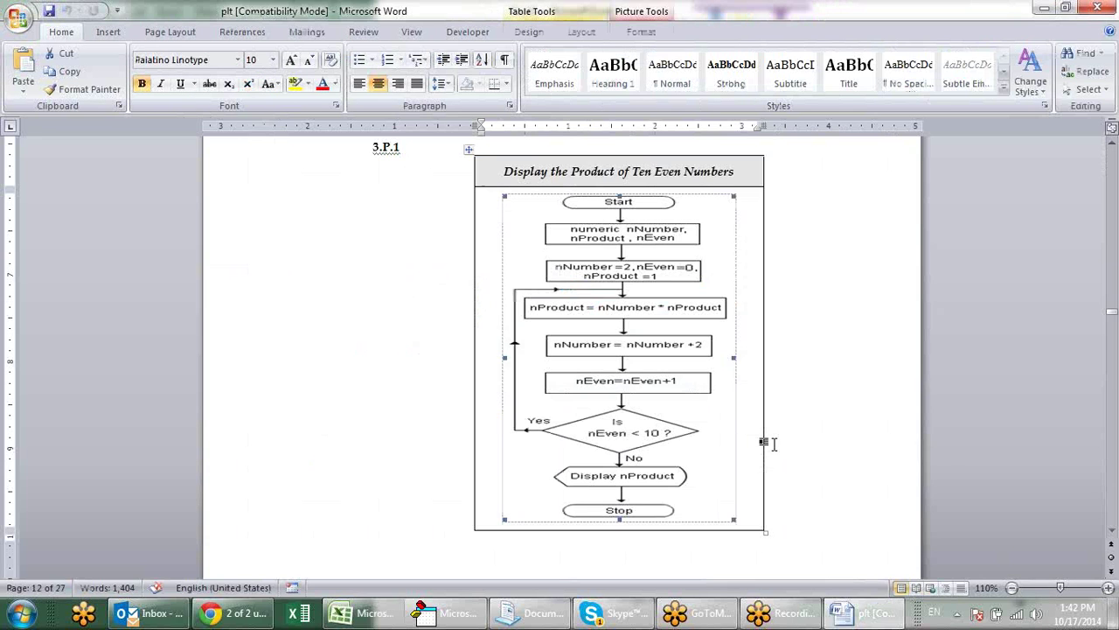
key(alt+Tab)
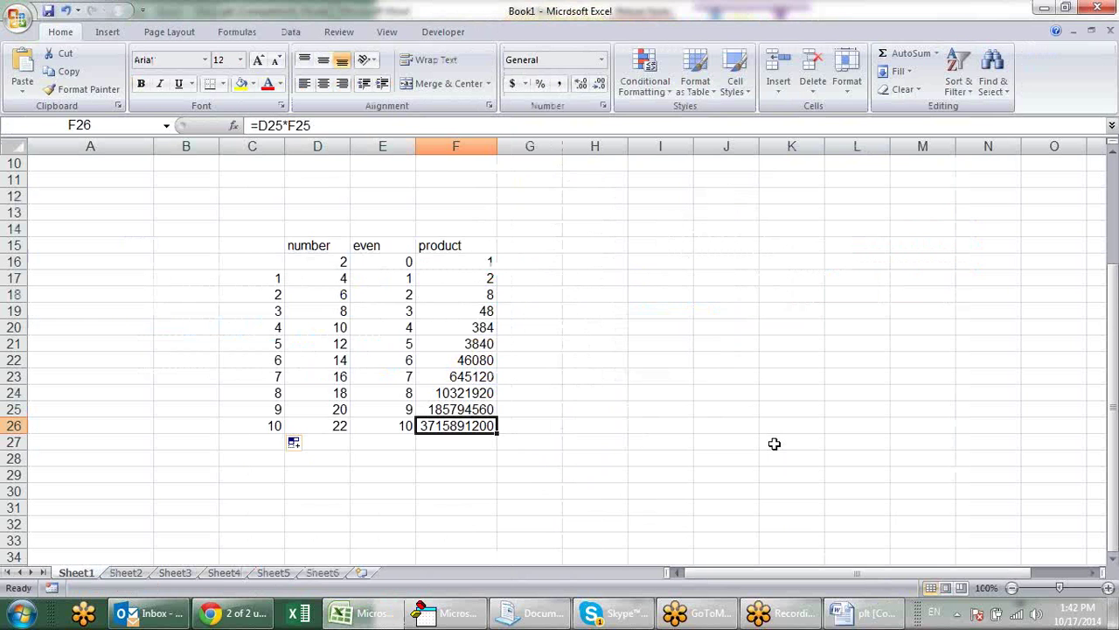
key(alt+Tab)
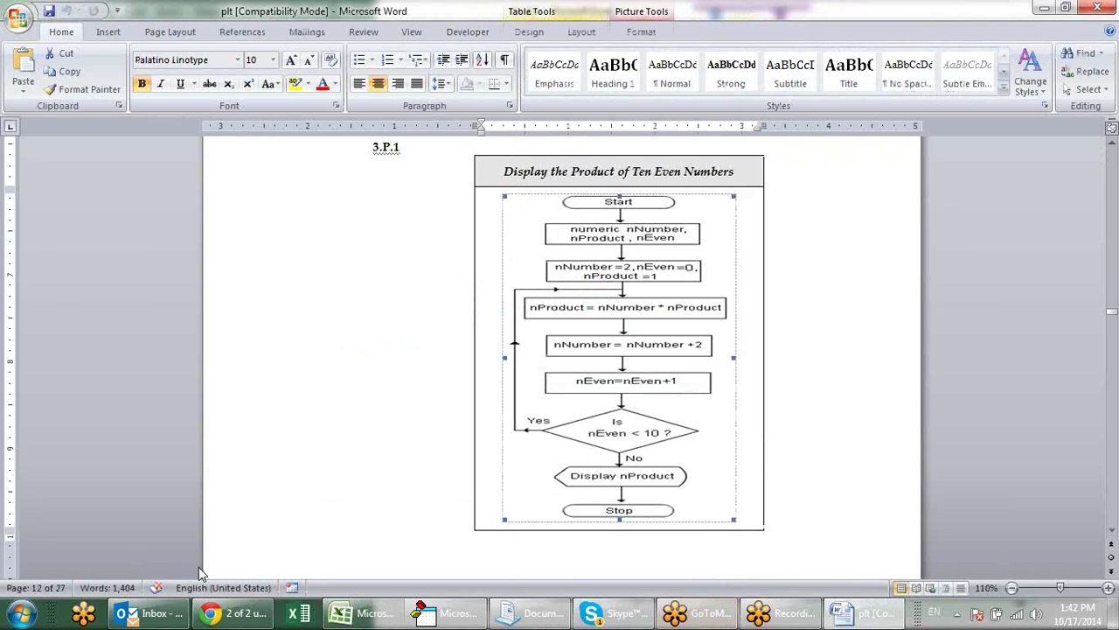
click(131, 617)
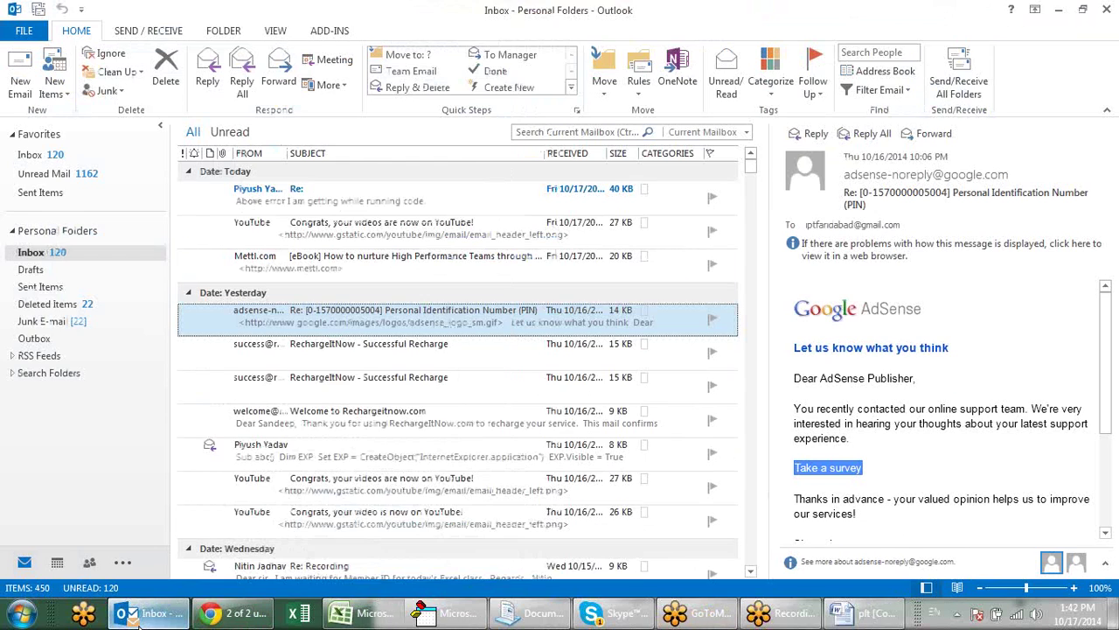
- Add a new Sub c() with its End Sub below the last procedure in Module1
click(131, 617)
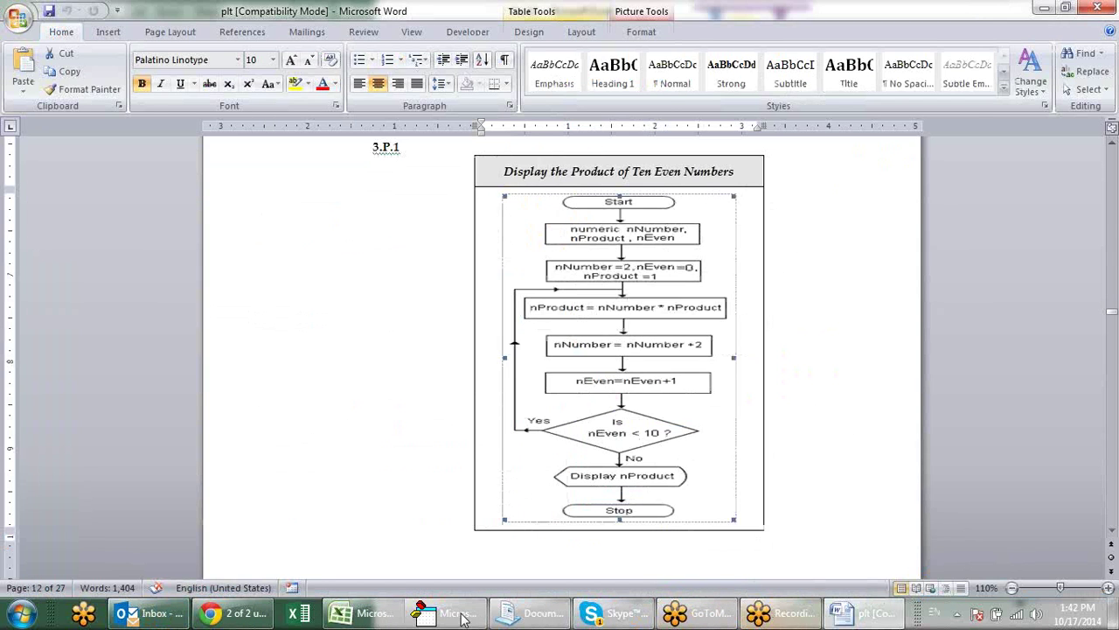
click(446, 613)
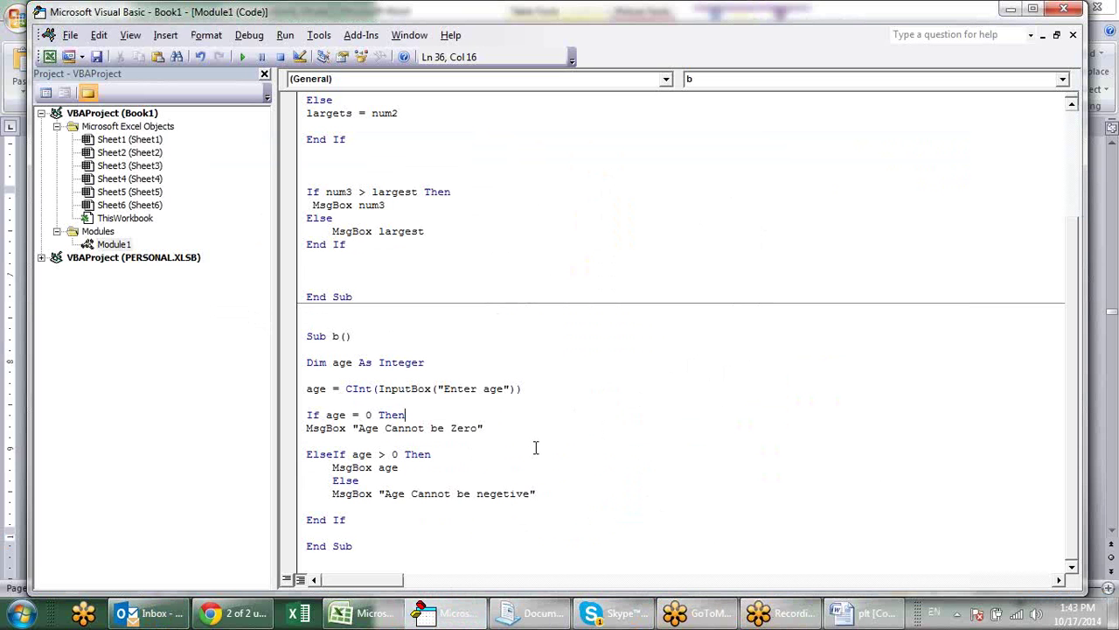
click(430, 543)
key(Return)
key(Return)
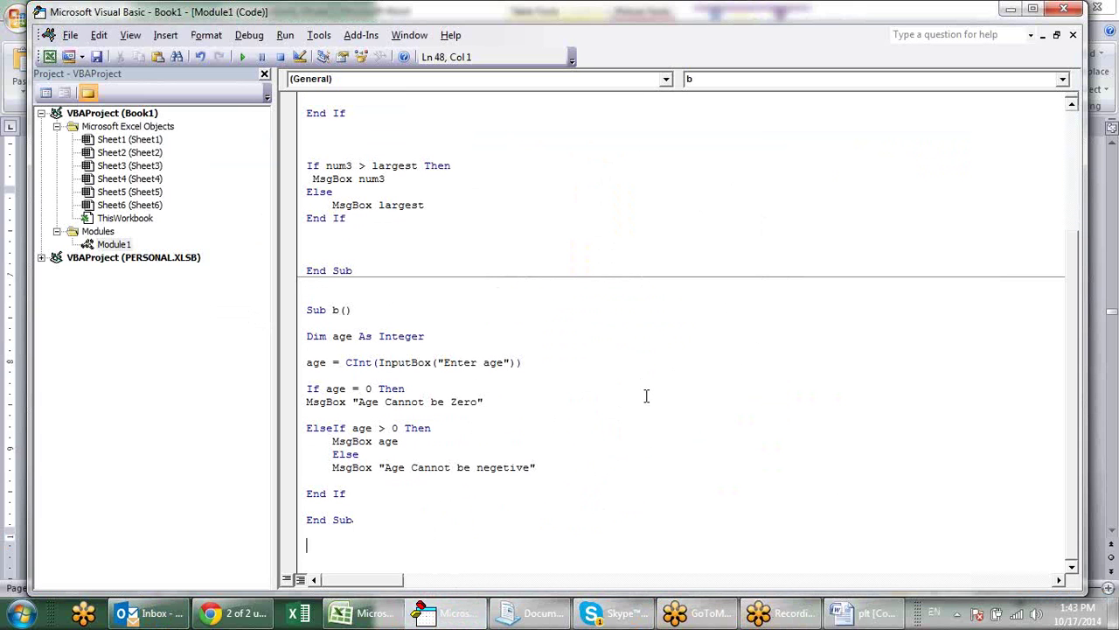
text(sub c)
key(Return)
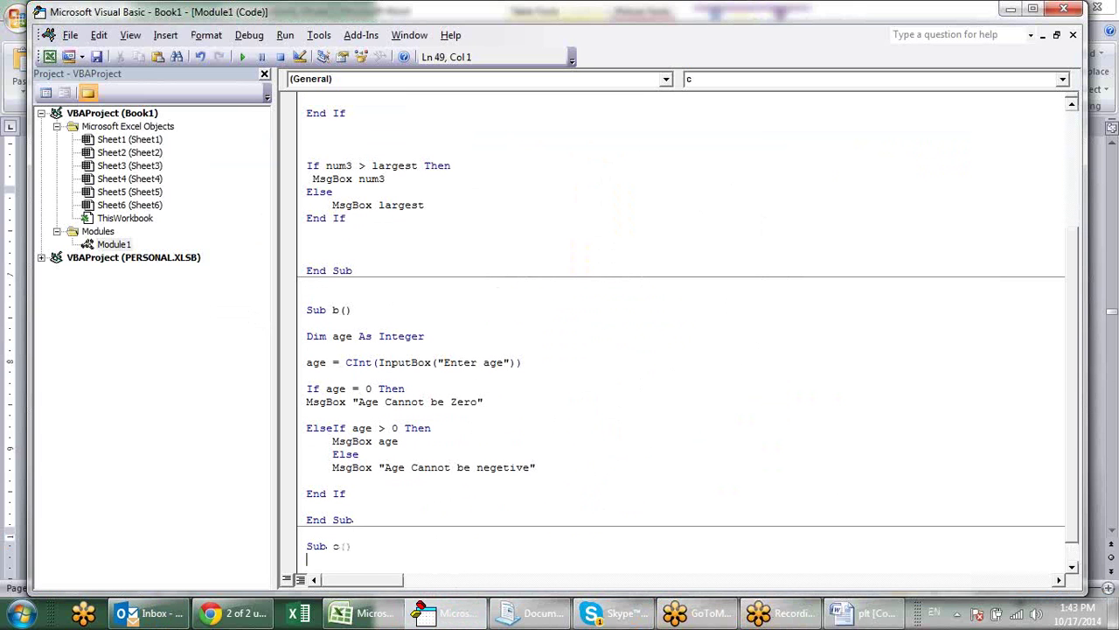
key(Return)
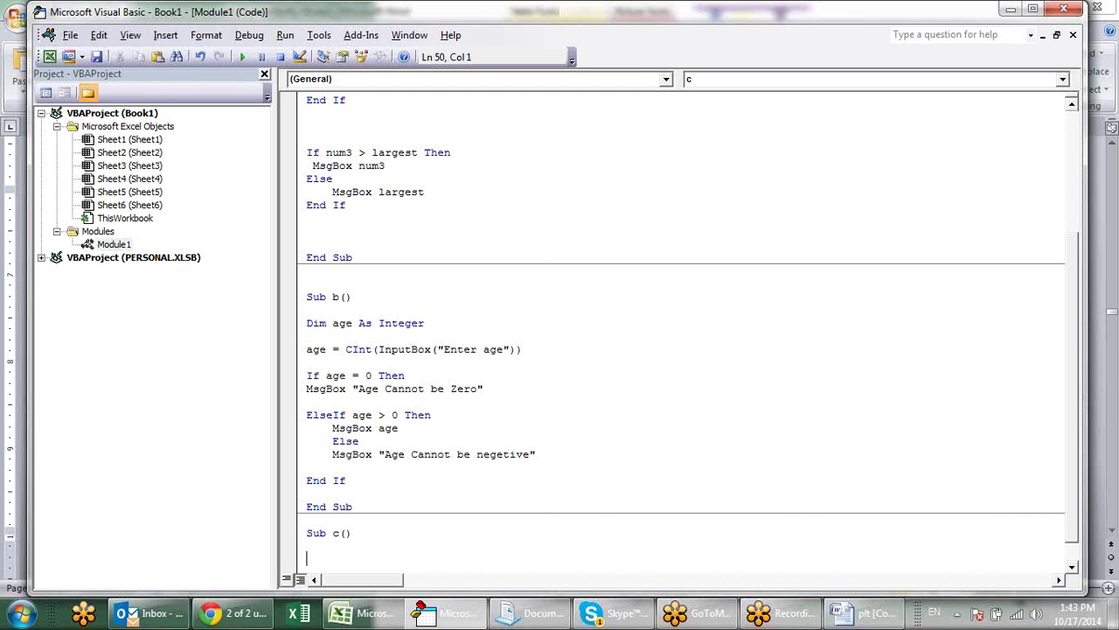
text(end)
text(sub)
key(Return)
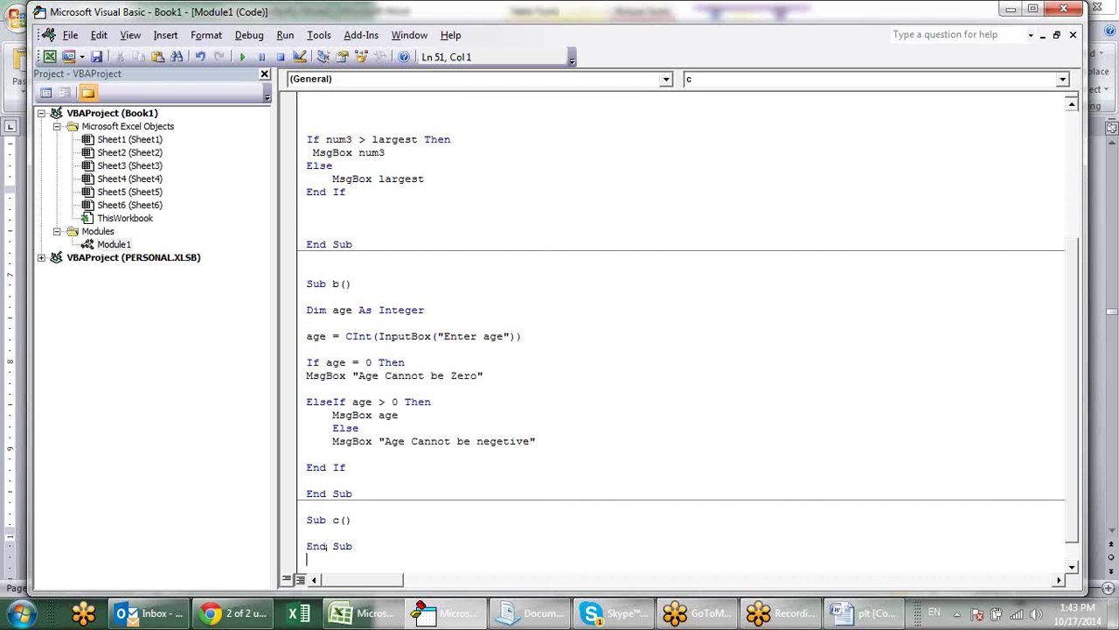
- Delete the duplicate End Sub and open a blank line inside Sub c
drag(393, 552, 267, 530)
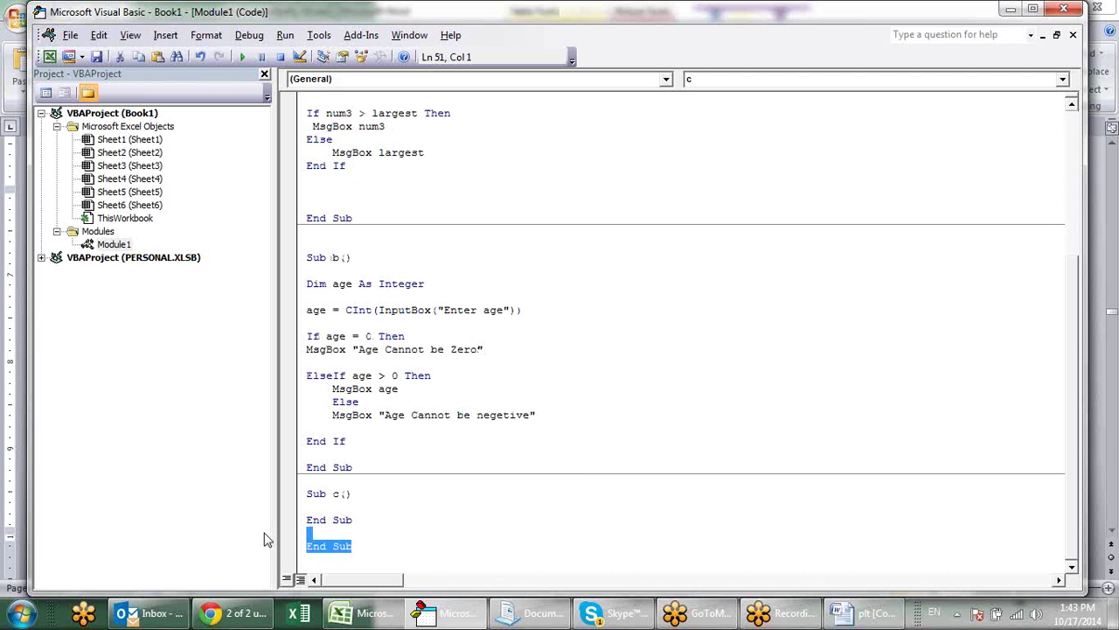
key(Delete)
click(353, 507)
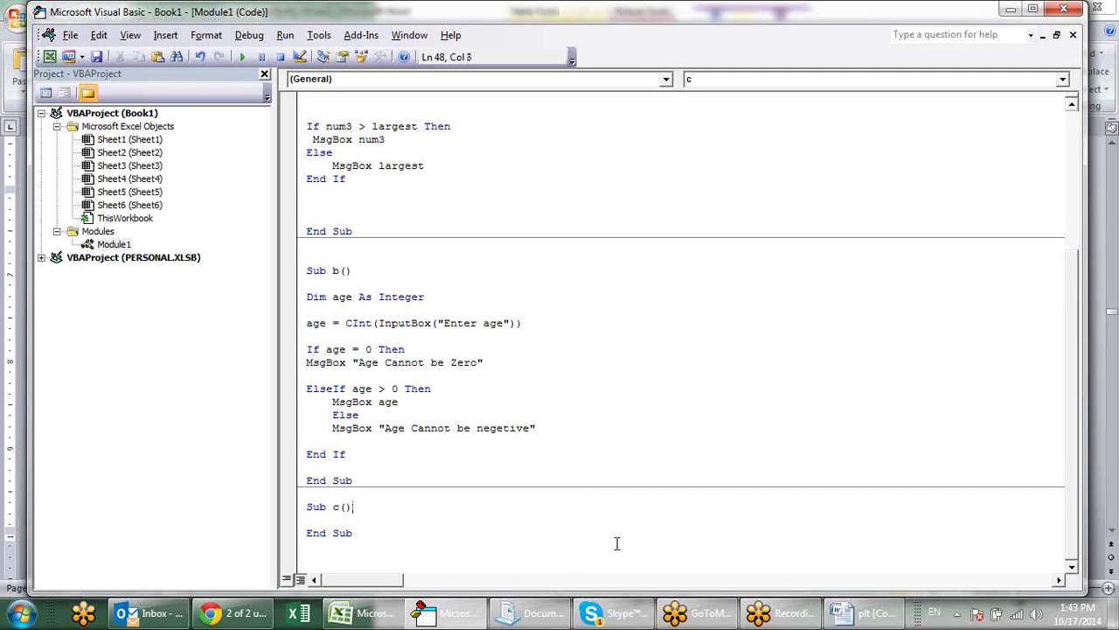
key(Return)
key(Return)
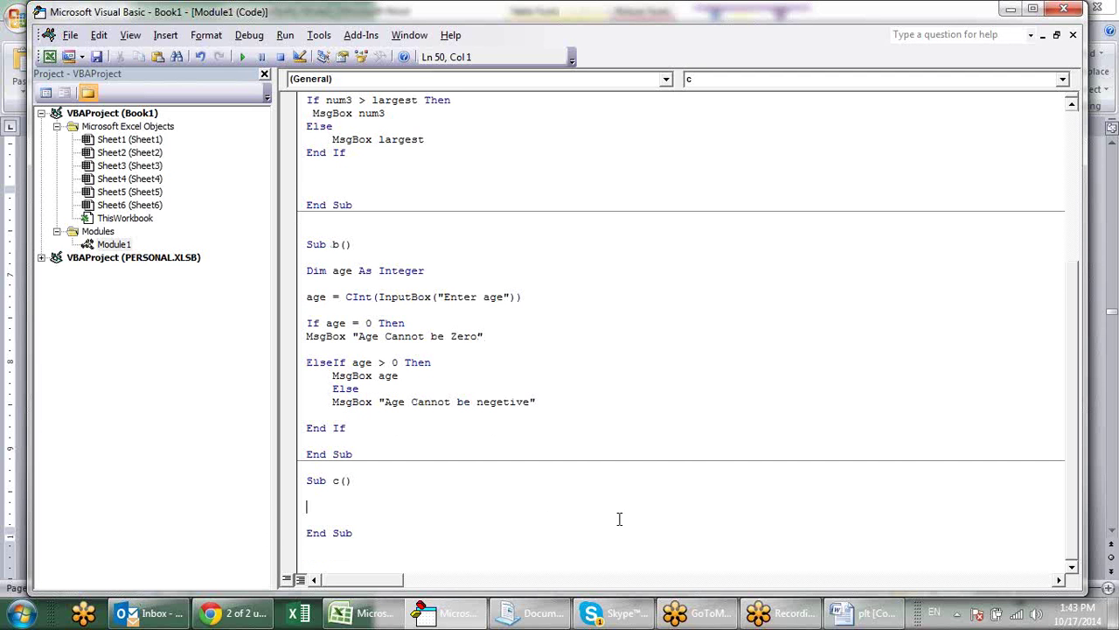
key(alt+Tab)
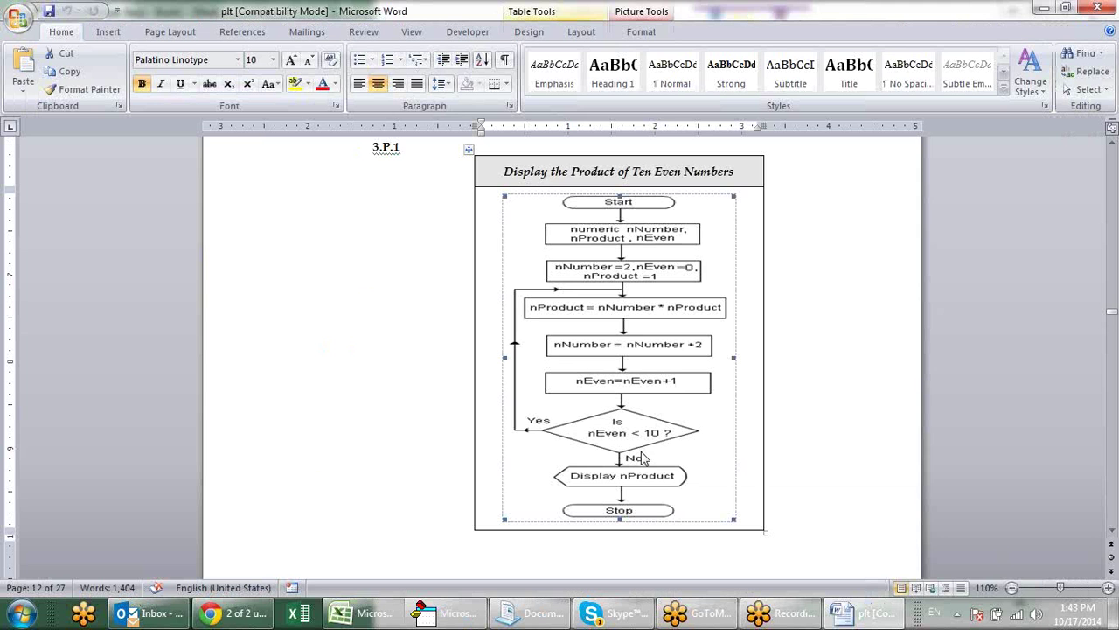
key(alt+Tab)
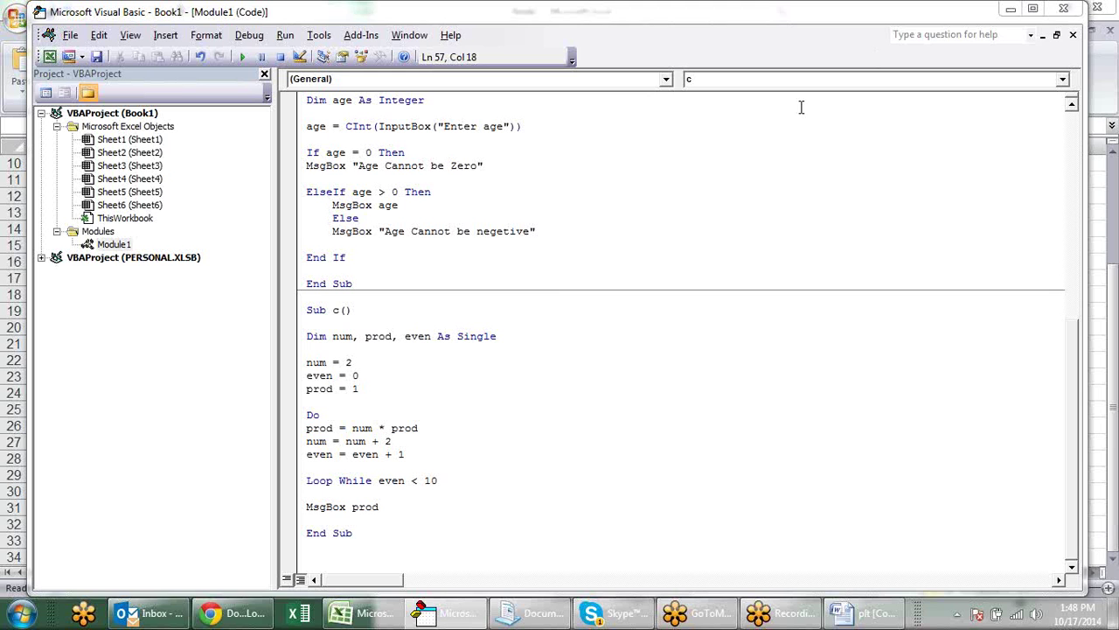
- Highlight Sub c's Dim line, its variables and the Single type, plus the starting values
key(alt+F11)
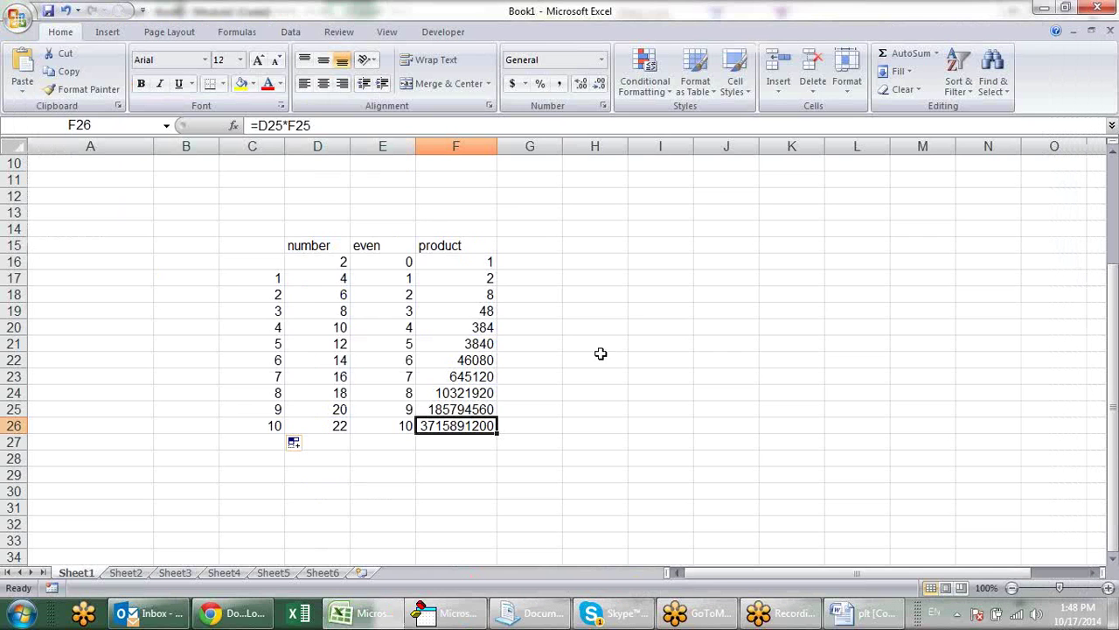
key(alt+F11)
key(alt+Tab)
key(alt+Tab)
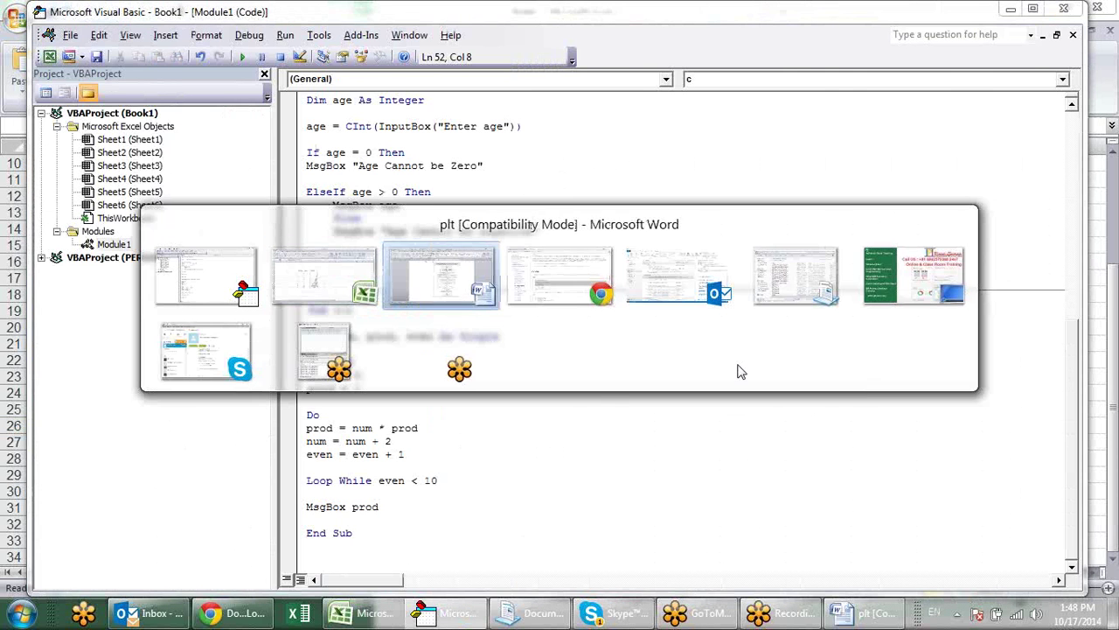
key(alt+Tab)
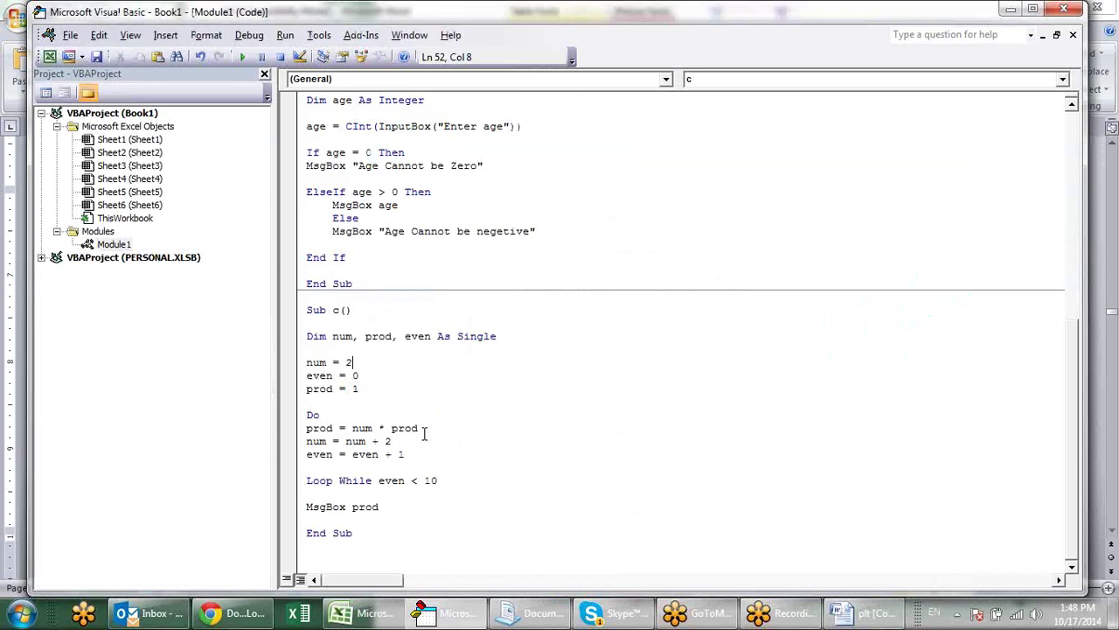
drag(332, 338, 407, 332)
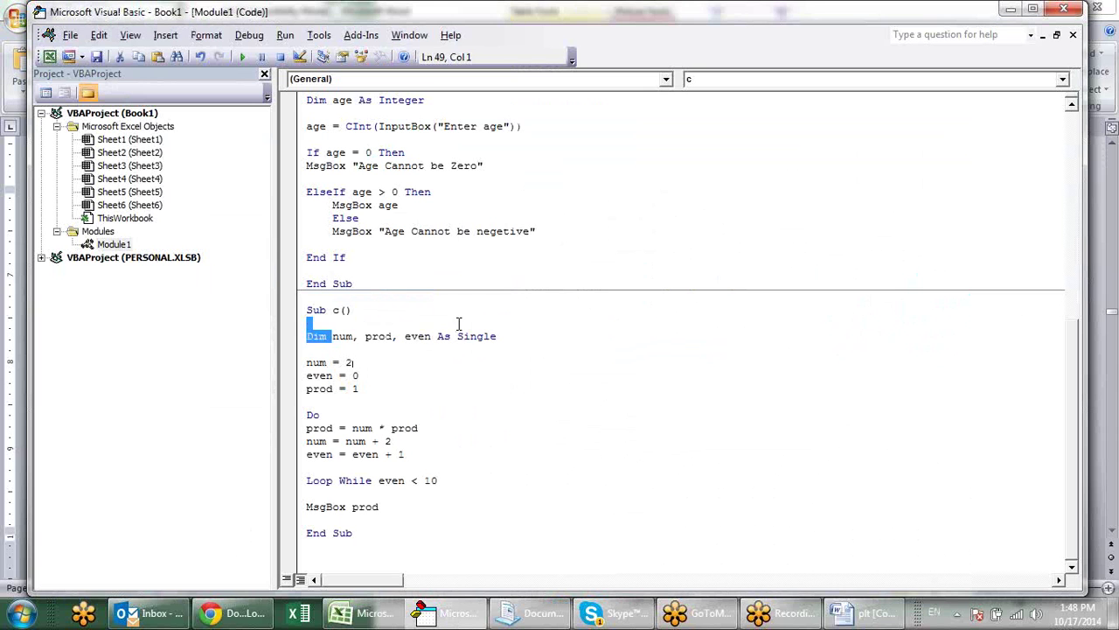
mouse_move(332, 337)
mouse_down()
mouse_move(483, 348)
mouse_move(460, 340)
mouse_up()
click(472, 360)
drag(527, 337, 455, 334)
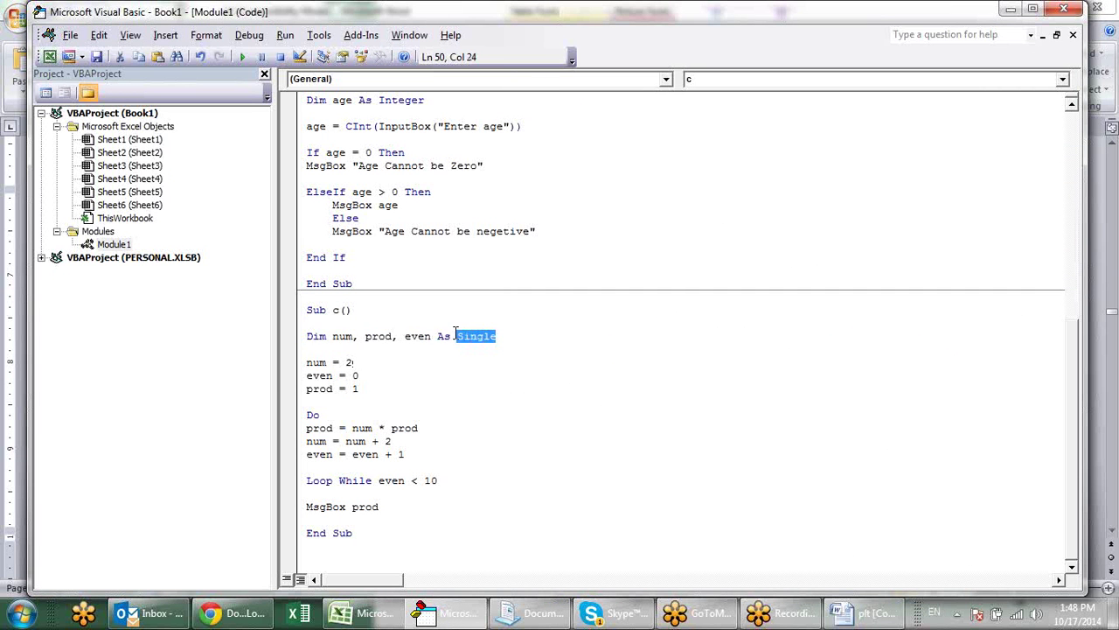
click(499, 372)
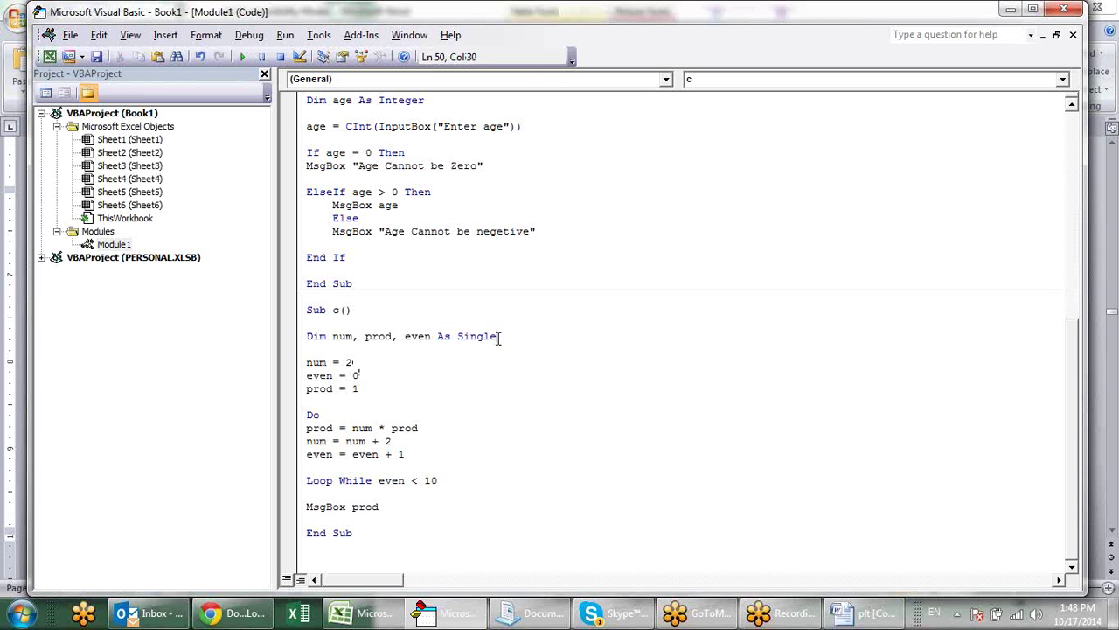
drag(498, 336, 458, 335)
click(455, 364)
- Review the num = 2 starting value, then bring up the Word flowchart
click(412, 350)
click(493, 338)
click(412, 365)
click(374, 362)
key(alt+Tab)
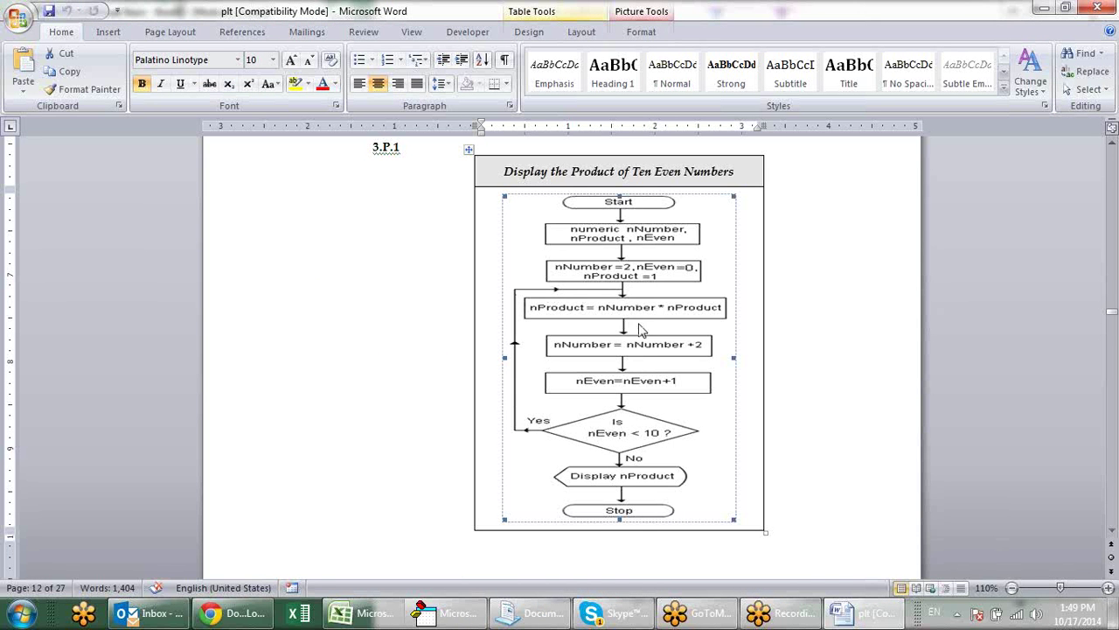
- Insert a blank line after Do in Sub c's loop
key(alt+Tab)
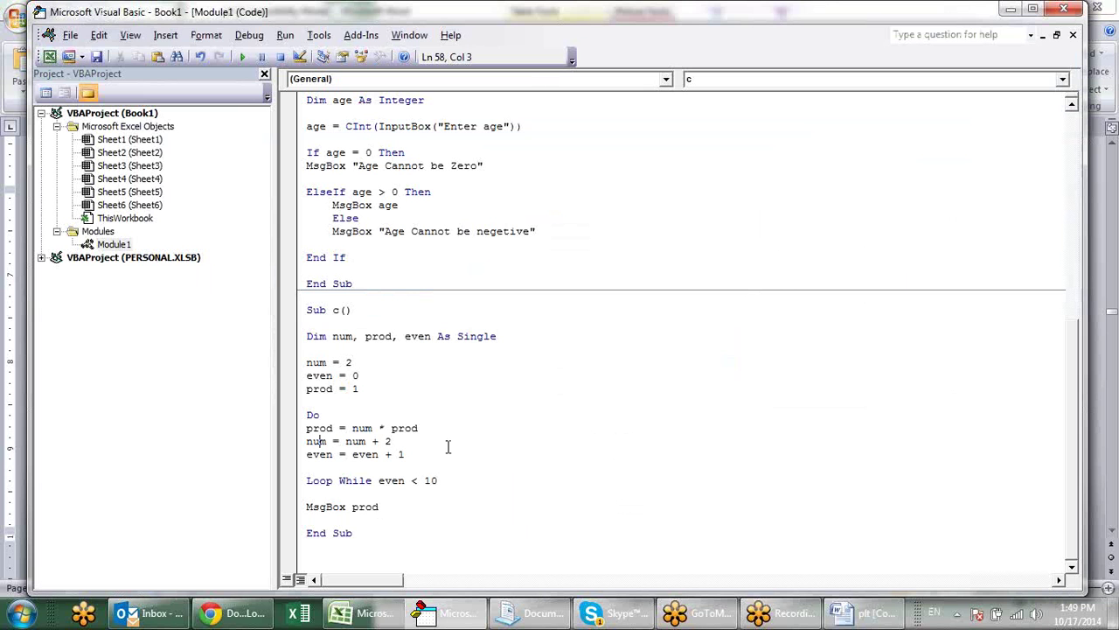
click(460, 435)
click(365, 416)
key(Return)
scroll(365, 423, down, 1)
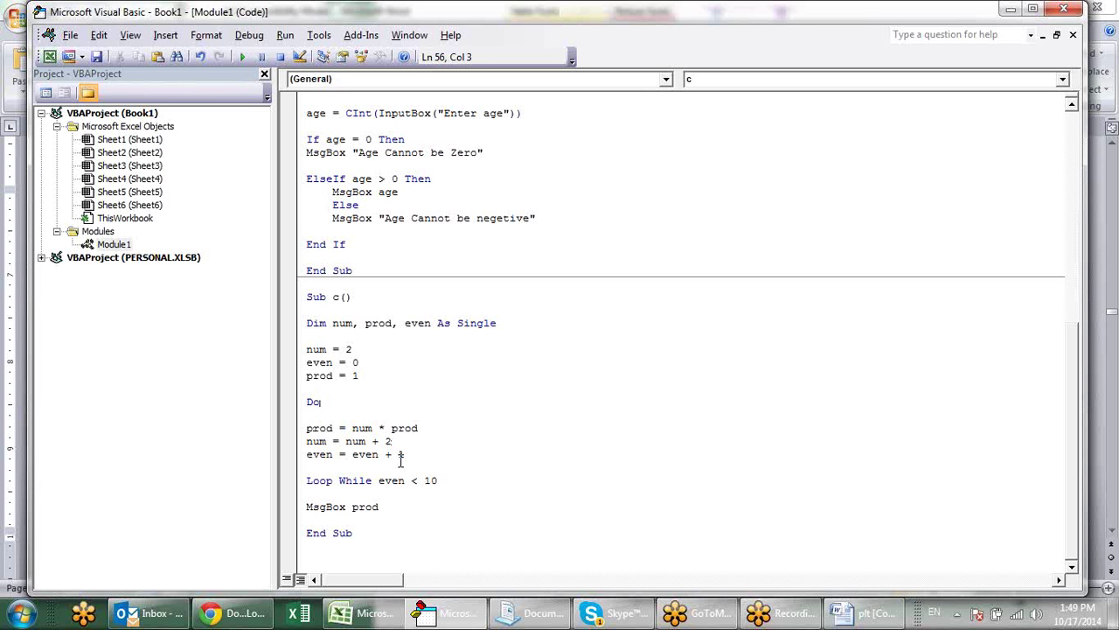
- Highlight the loop statements and the Loop While even < 10 condition to explain them
click(399, 456)
drag(340, 480, 437, 480)
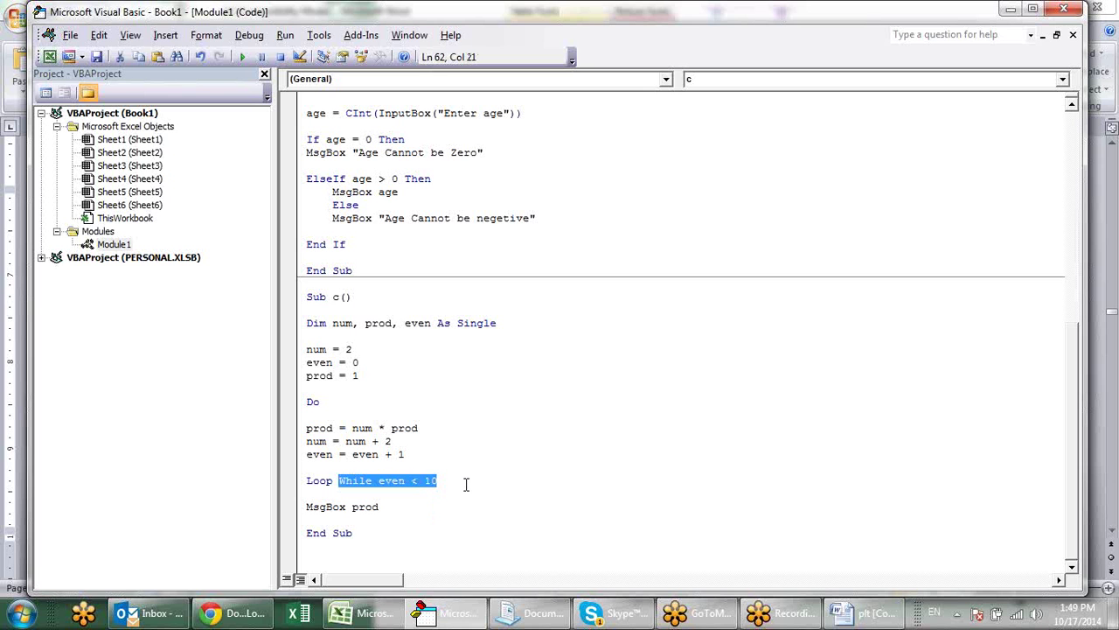
click(466, 484)
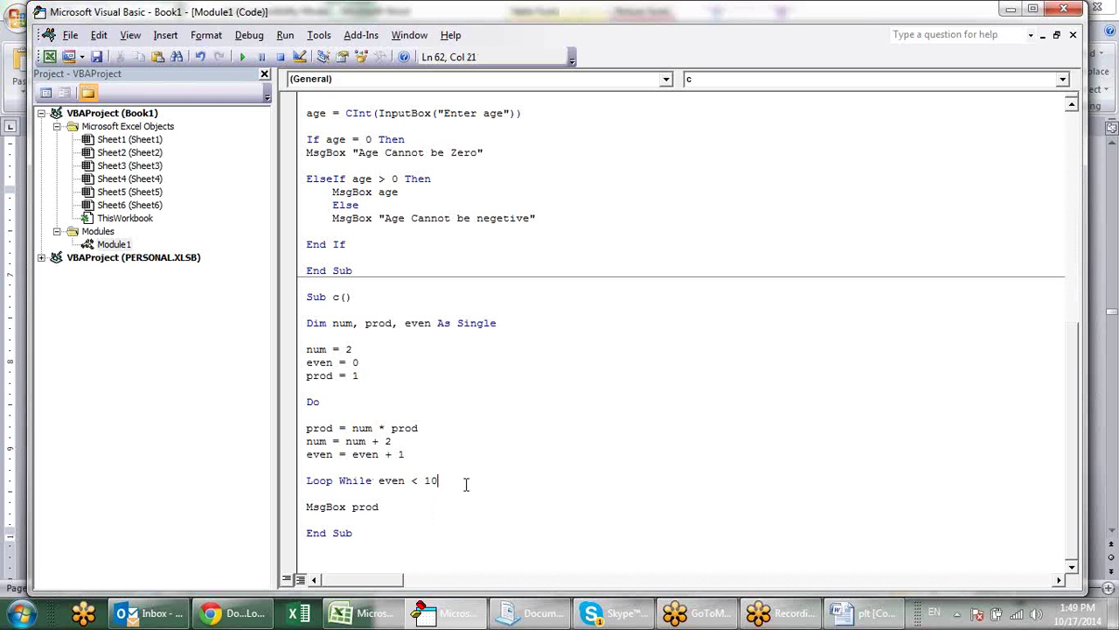
drag(321, 423, 423, 441)
click(312, 402)
drag(331, 480, 424, 487)
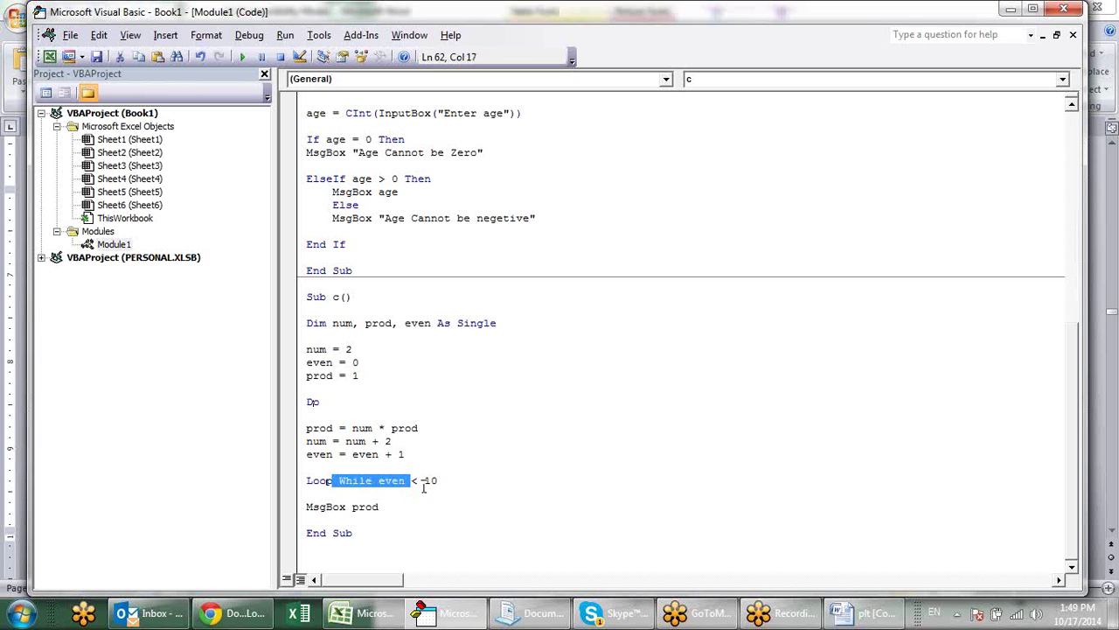
click(367, 482)
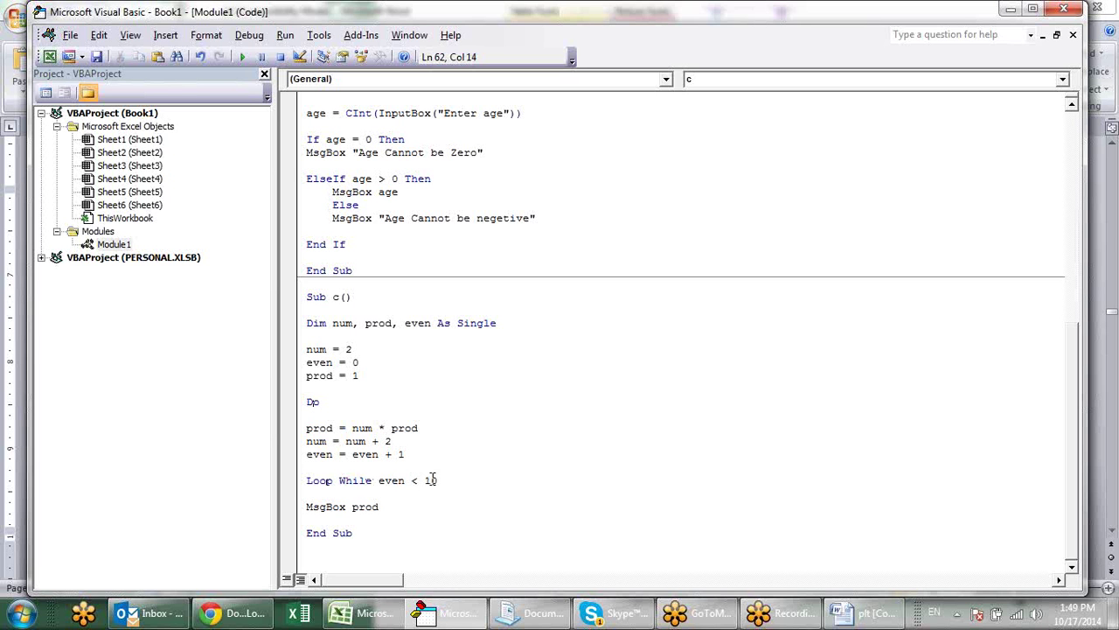
click(379, 454)
- Delete the blank line above Loop While and add one after num = num + 2
click(340, 464)
key(Delete)
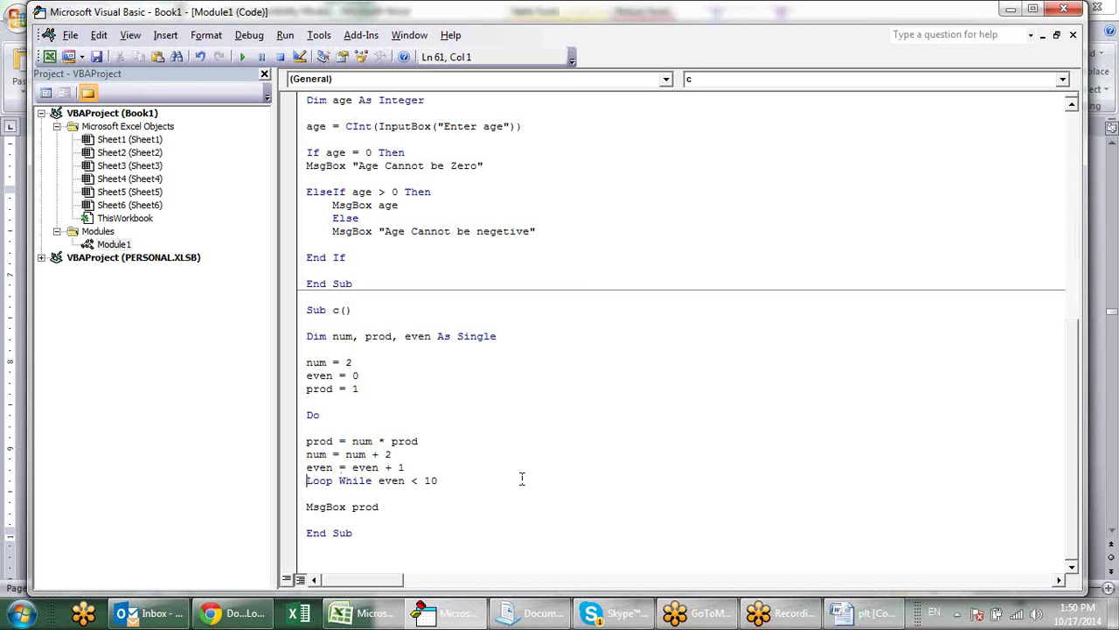
click(432, 453)
key(Return)
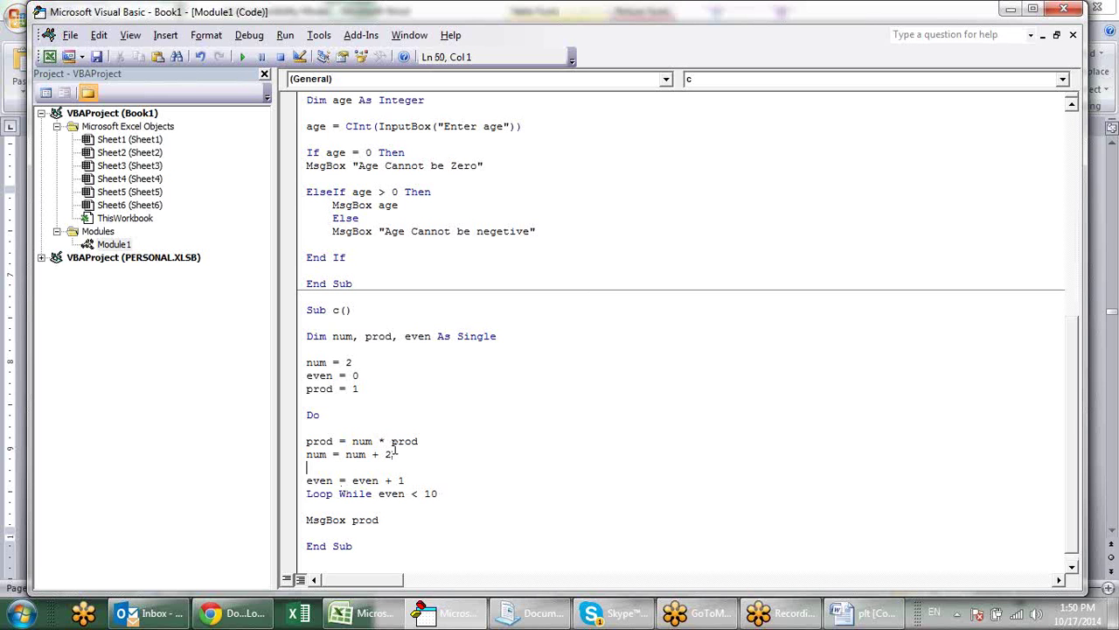
- Walk through the product and number updates, the even counter and the less-than loop condition
drag(423, 453, 297, 435)
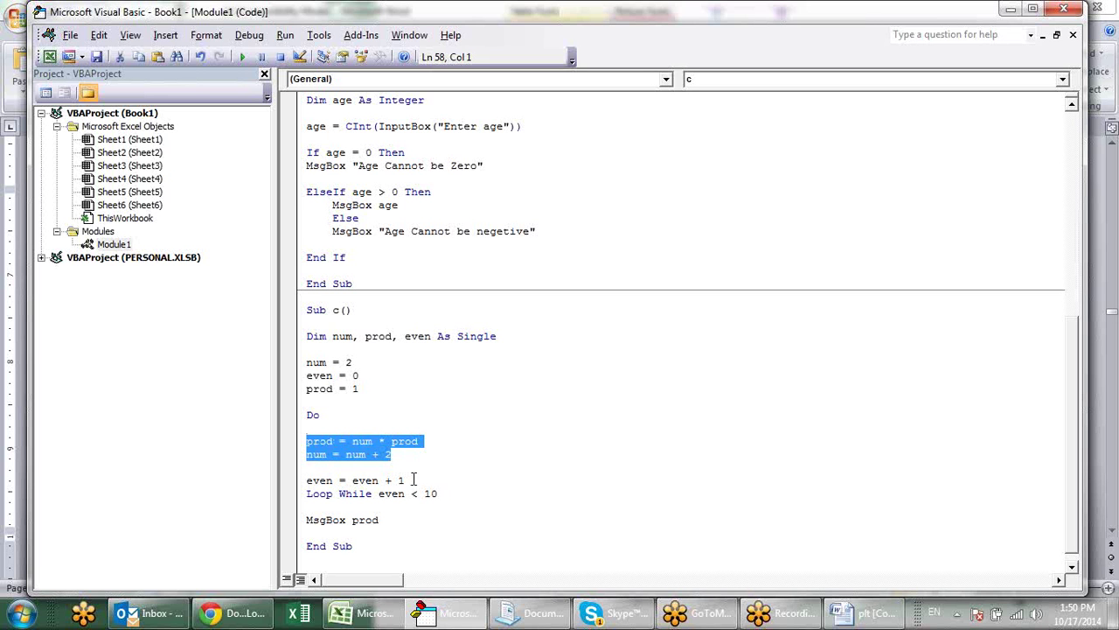
click(428, 479)
drag(425, 480, 312, 478)
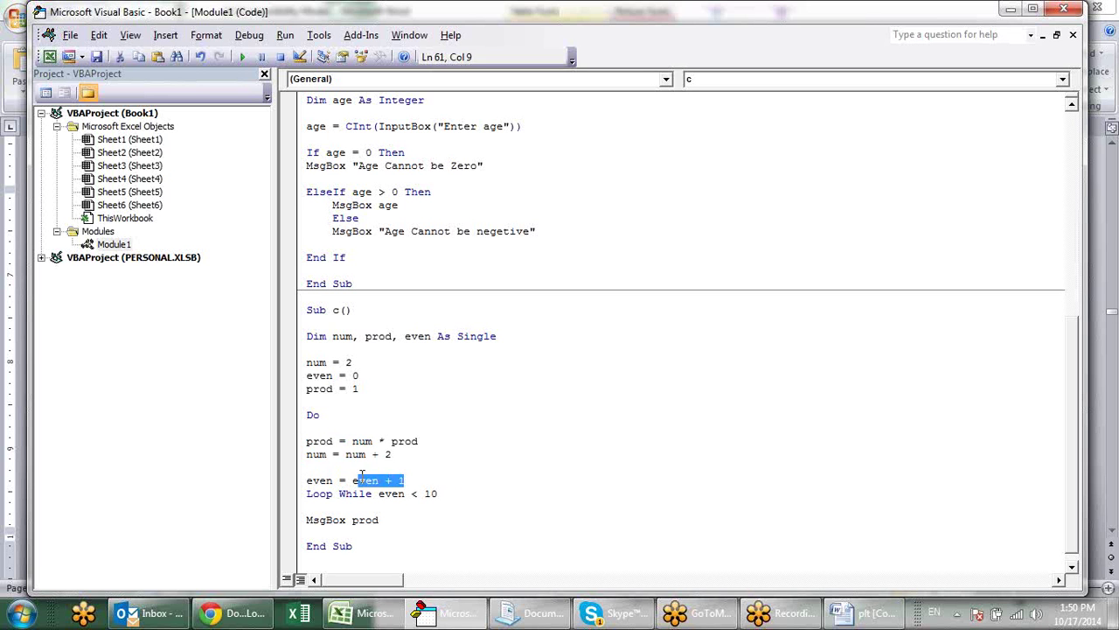
click(431, 480)
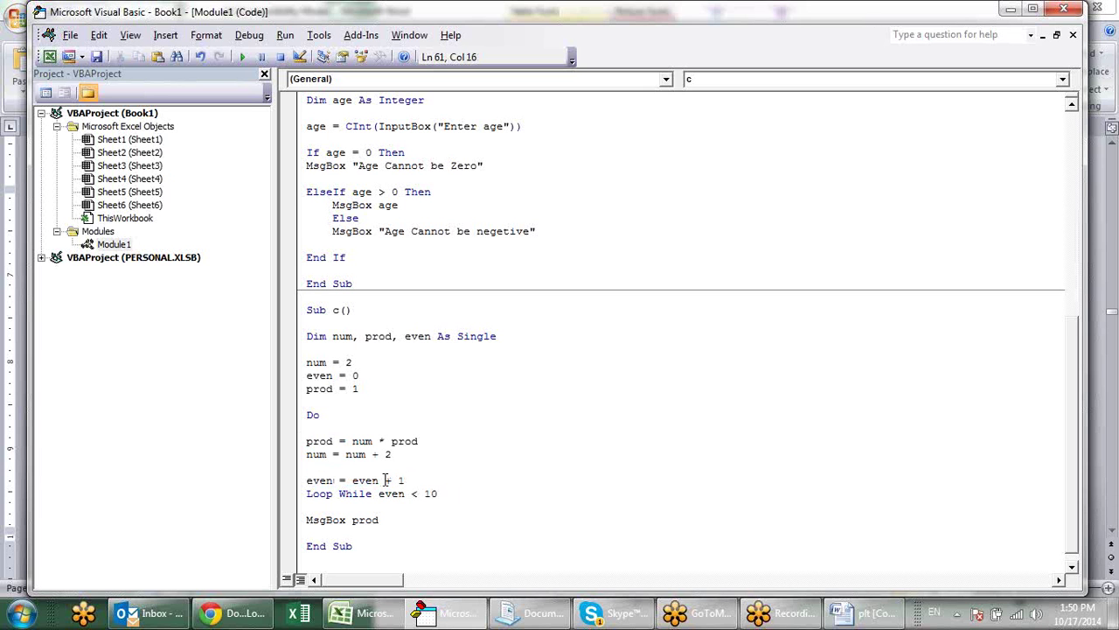
click(412, 493)
click(386, 442)
drag(378, 480, 440, 495)
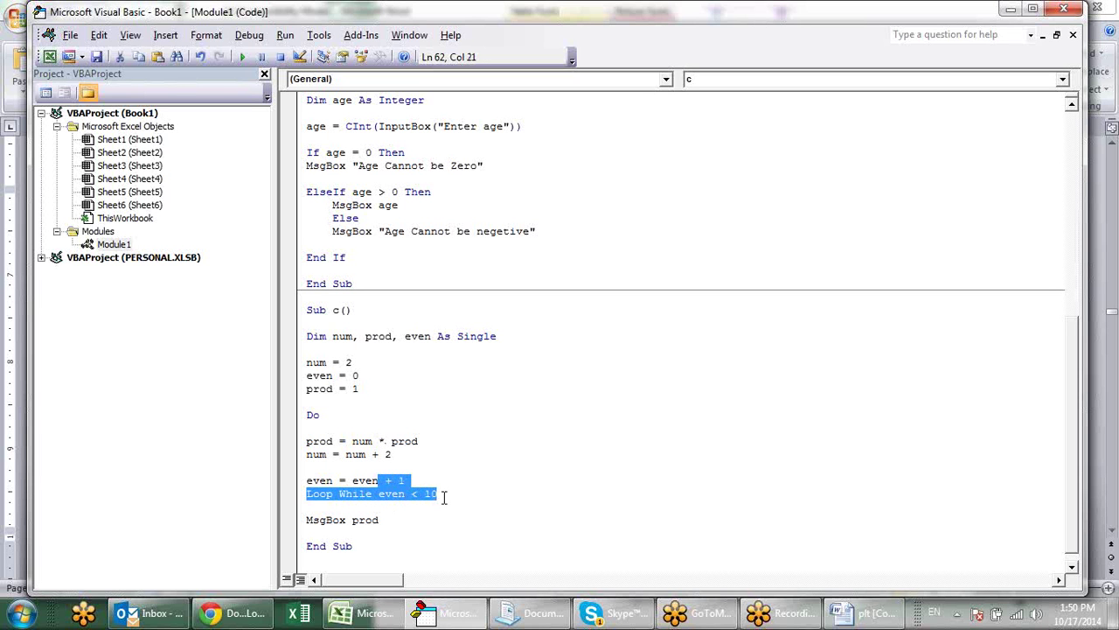
click(442, 480)
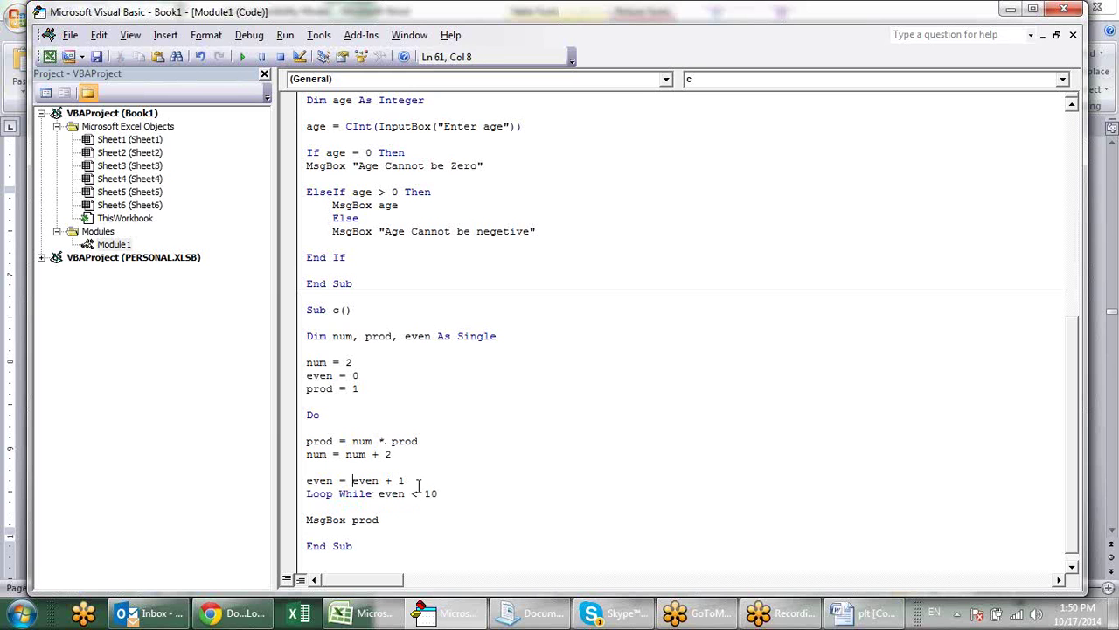
click(418, 493)
click(383, 441)
mouse_move(419, 612)
click(454, 388)
- Run Sub c to show its product, dismiss it, and glance at the worksheet table
key(F5)
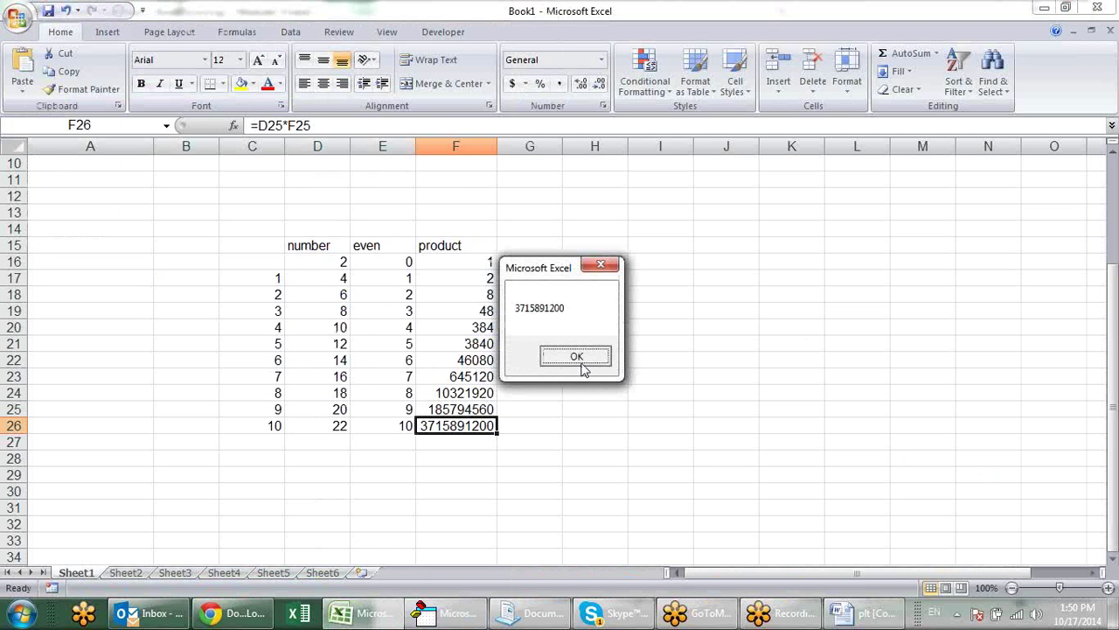
click(577, 357)
click(344, 615)
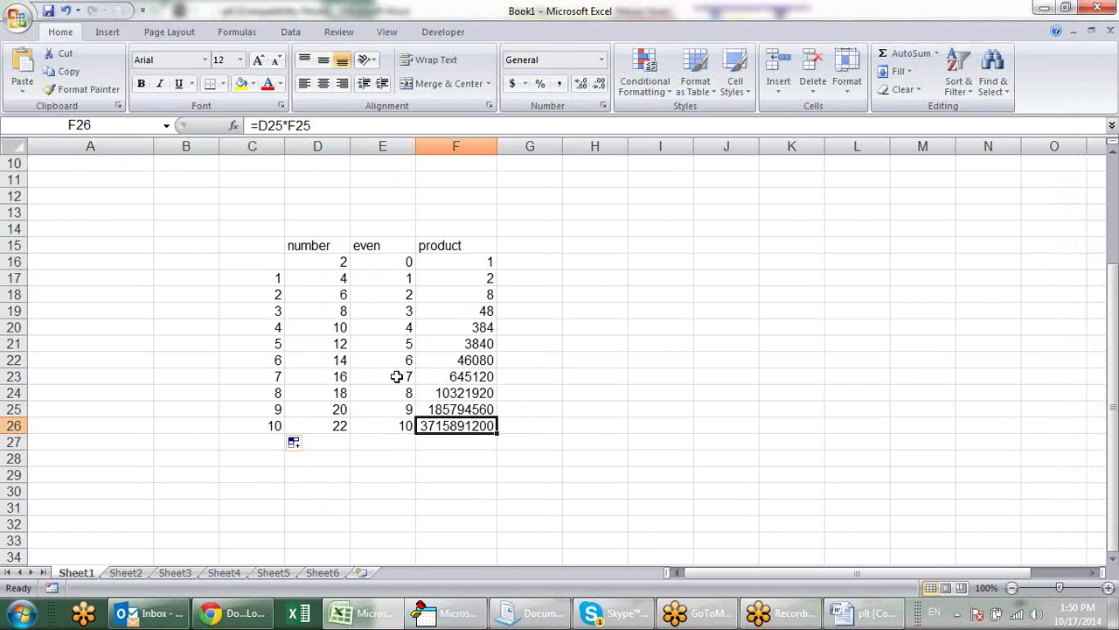
click(487, 616)
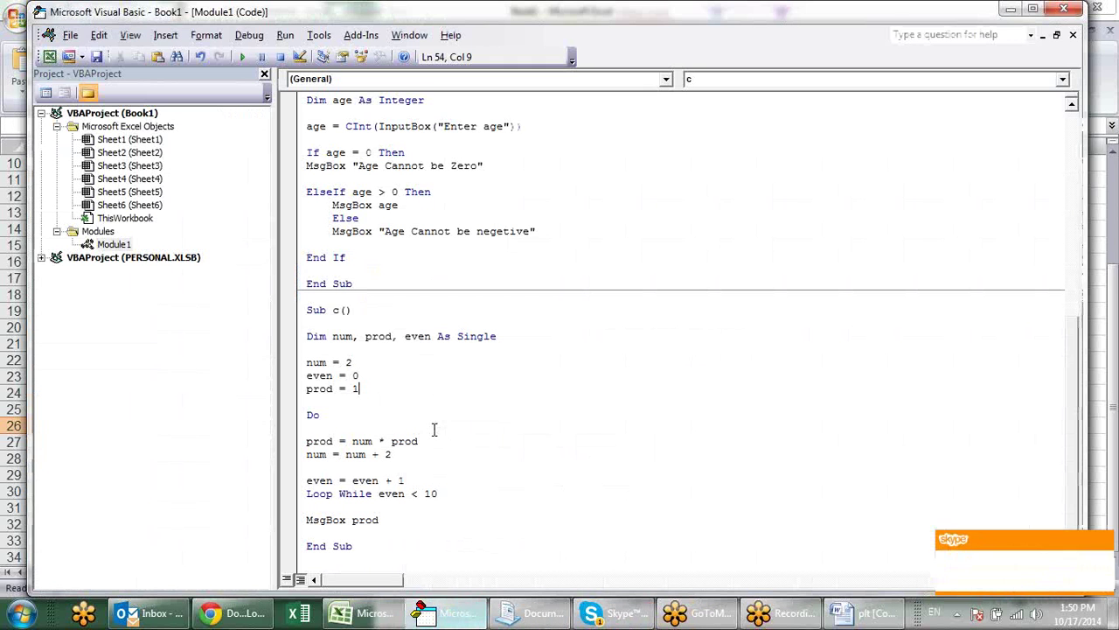
click(386, 322)
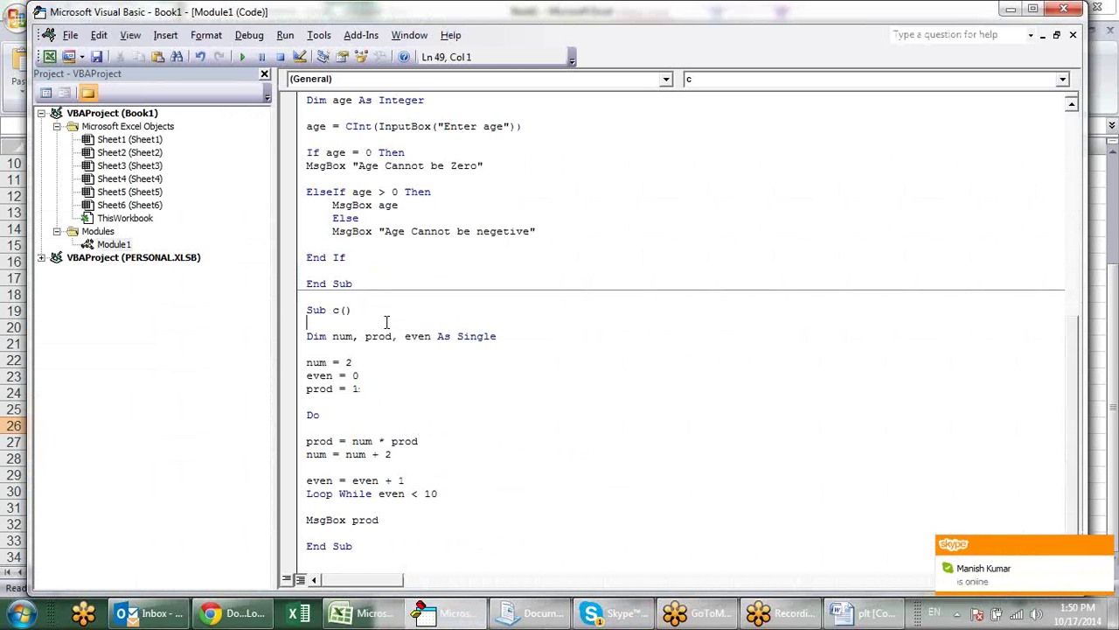
- Step through Sub c's first loop pass line by line, checking prod, num and even
key(F8)
key(F8)
key(F8)
key(F8)
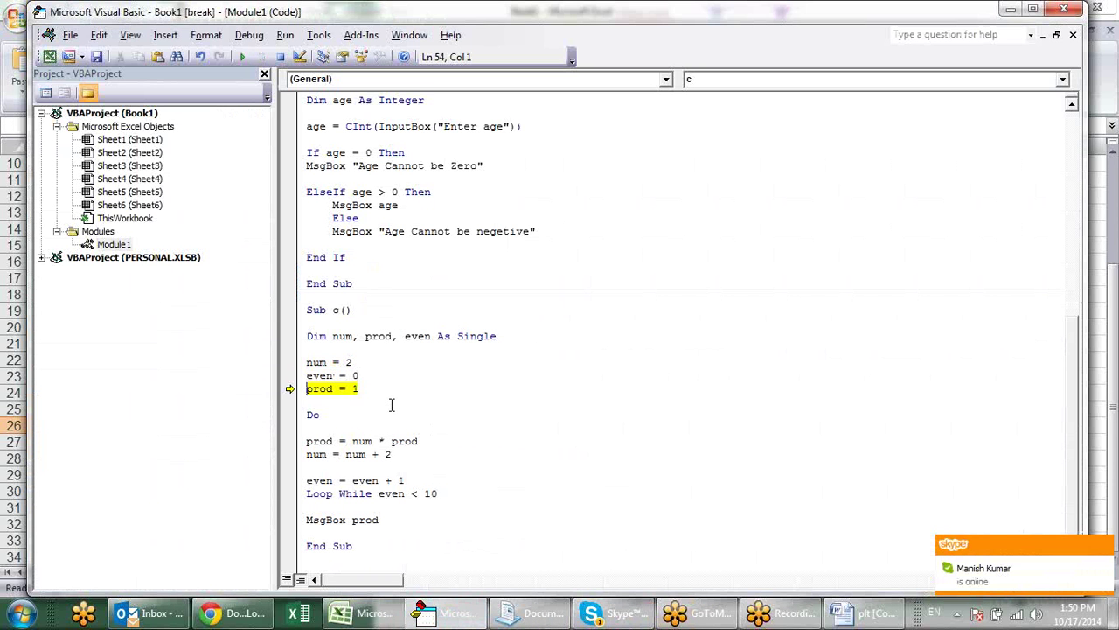
key(F8)
key(F8)
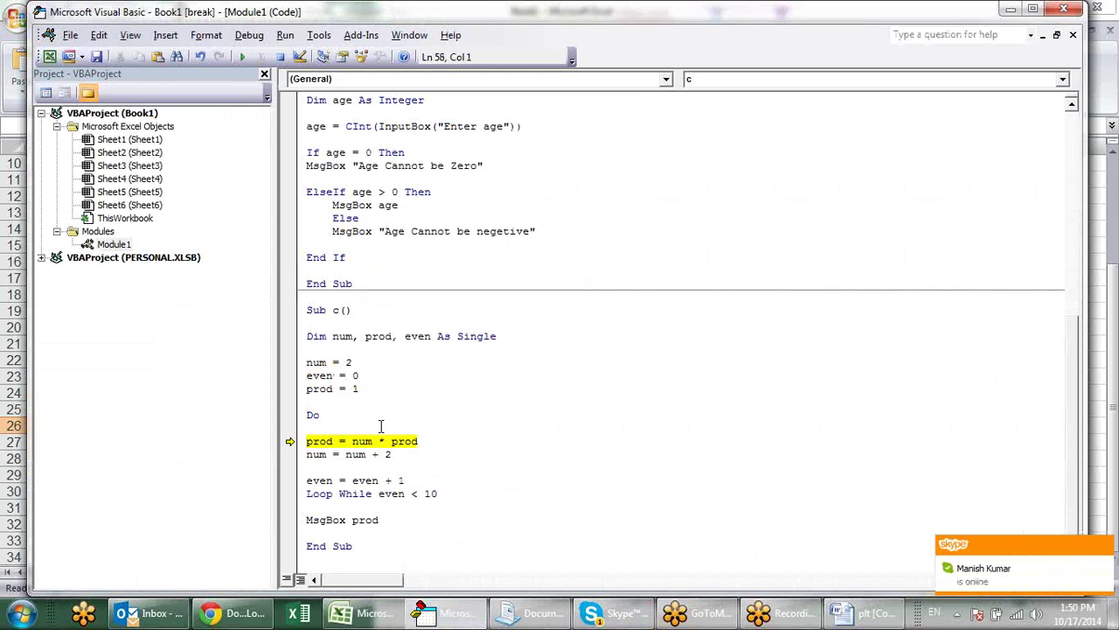
mouse_move(353, 442)
mouse_move(403, 439)
key(F8)
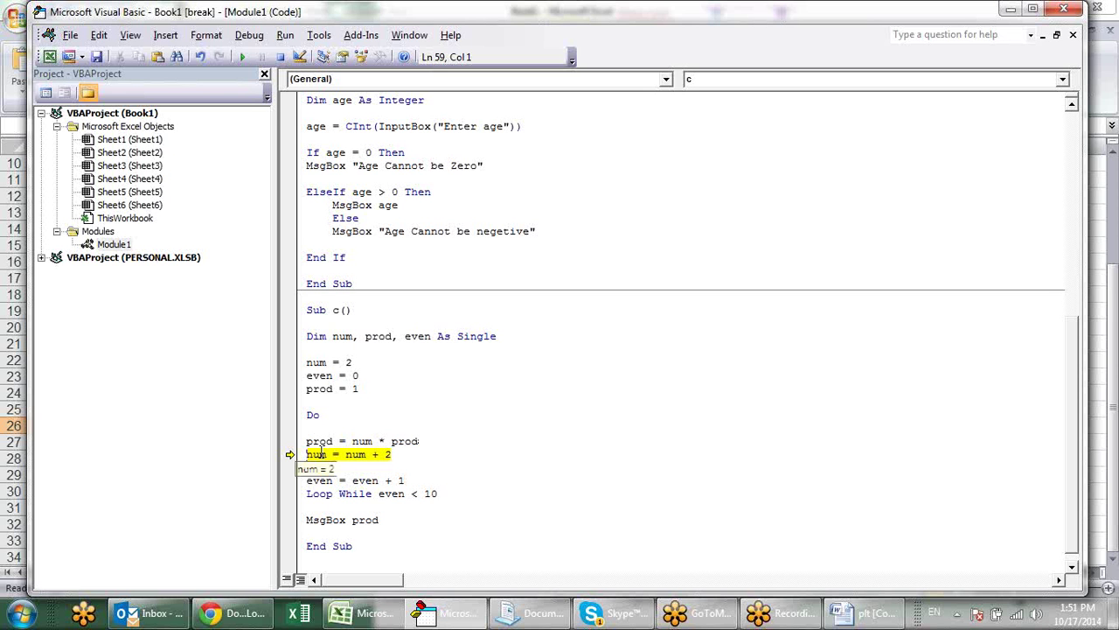
key(F8)
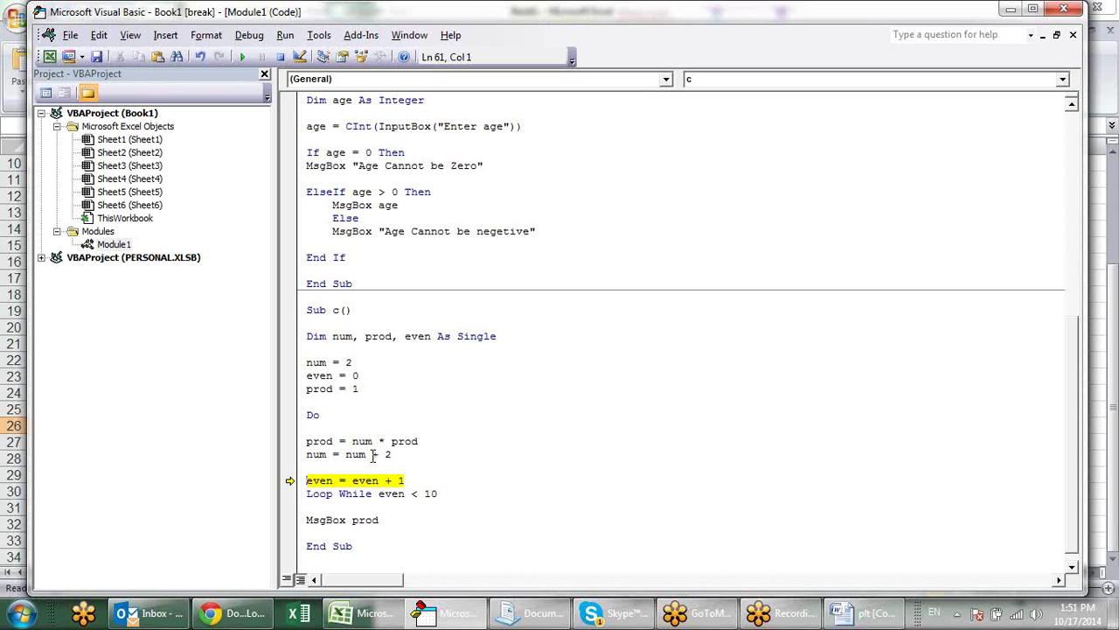
mouse_move(316, 481)
key(F8)
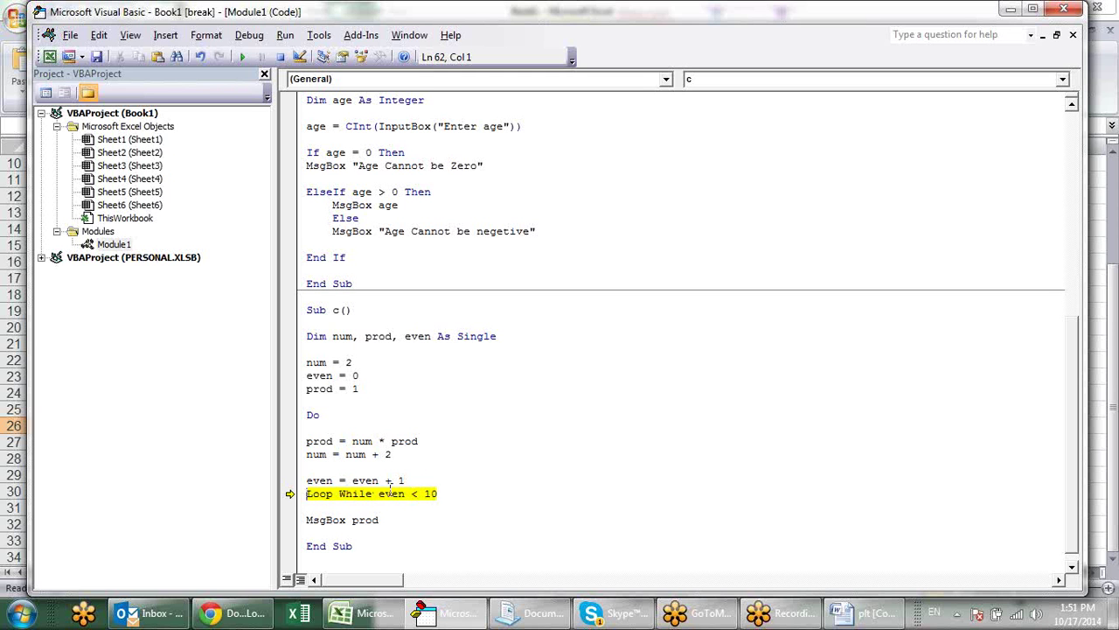
mouse_move(394, 495)
key(F8)
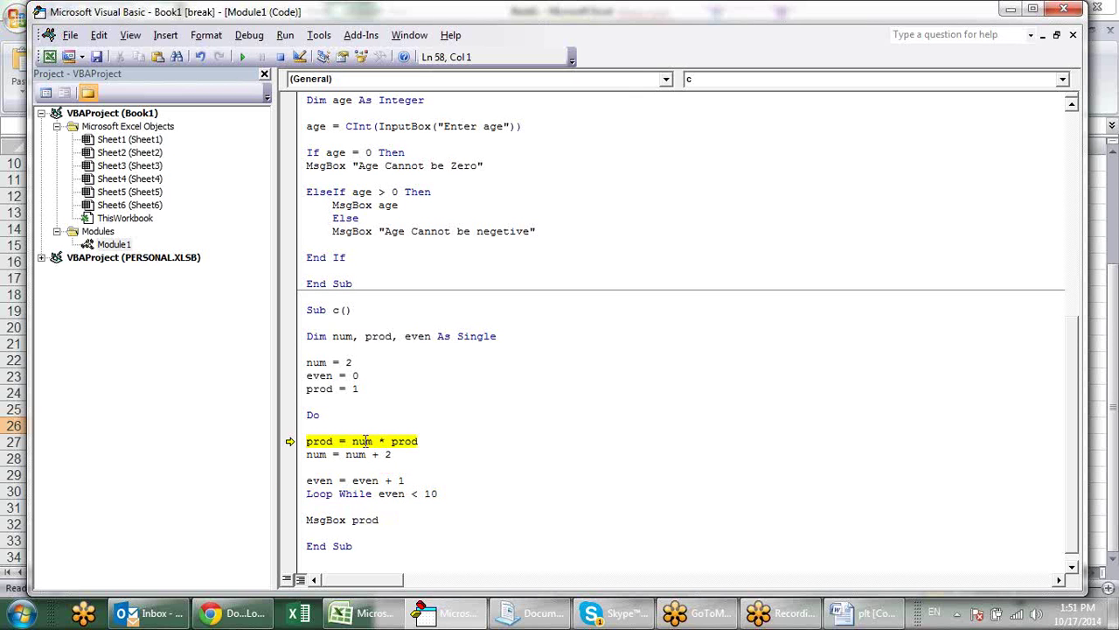
- Keep stepping through the remaining loop passes until even reaches 10 and MsgBox prod runs
key(F8)
key(F8)
key(F8)
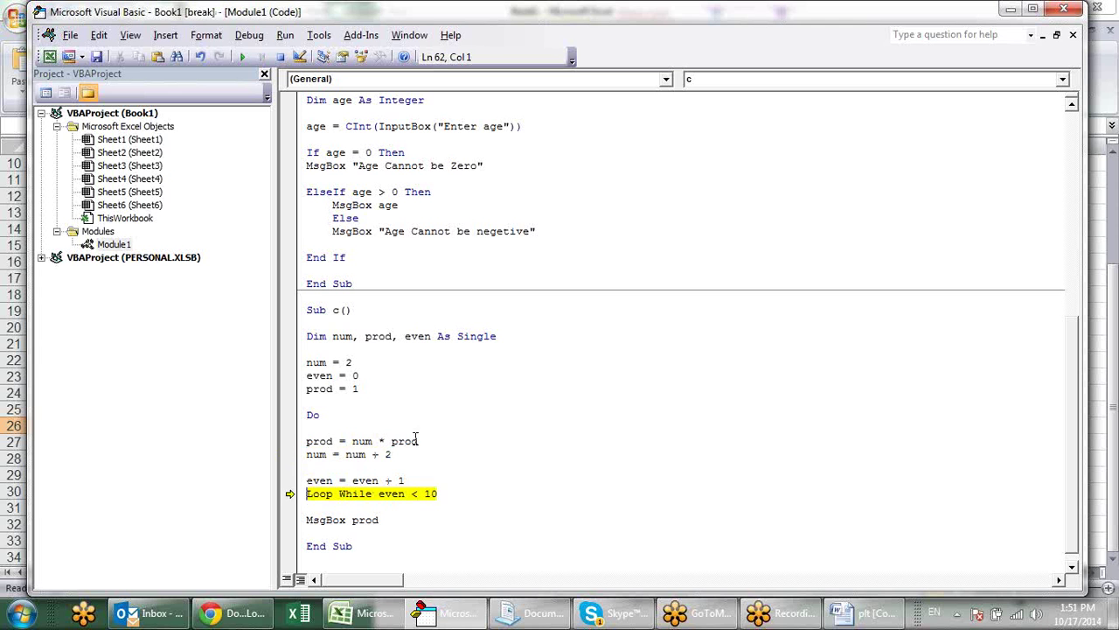
key(F8)
key(F8)
key(F8)
key(F8)
key(F8)
key(F8)
key(F8)
key(F8)
key(F8)
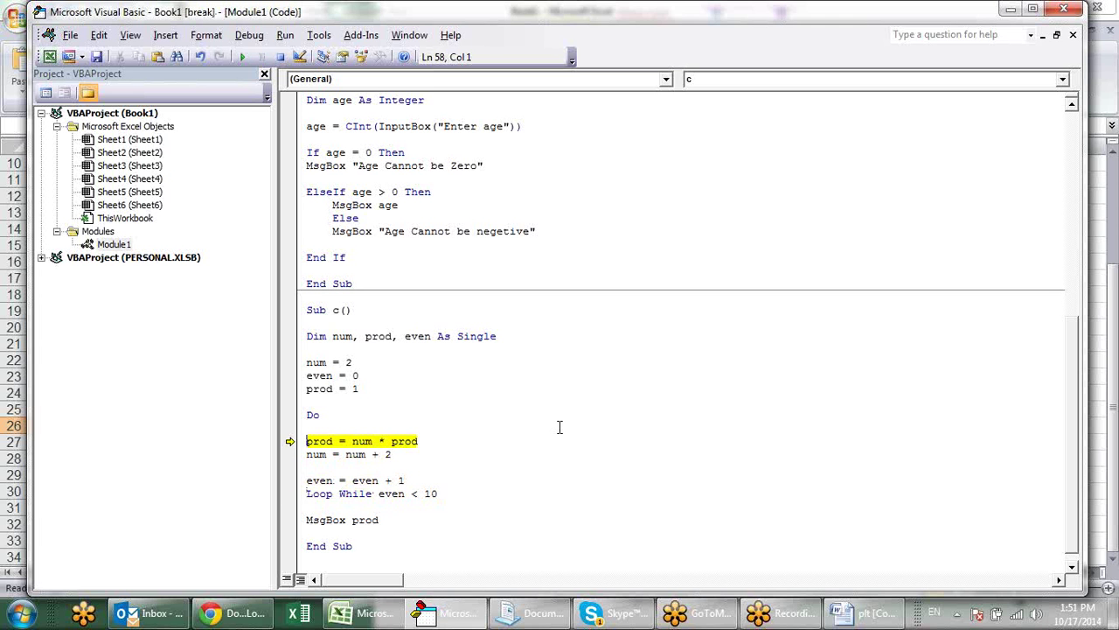
key(F8)
key(F8)
key(F8)
key(F8)
key(F8)
key(F8)
key(F8)
key(F8)
key(F8)
key(F8)
key(F8)
key(F8)
key(F8)
key(F8)
key(F8)
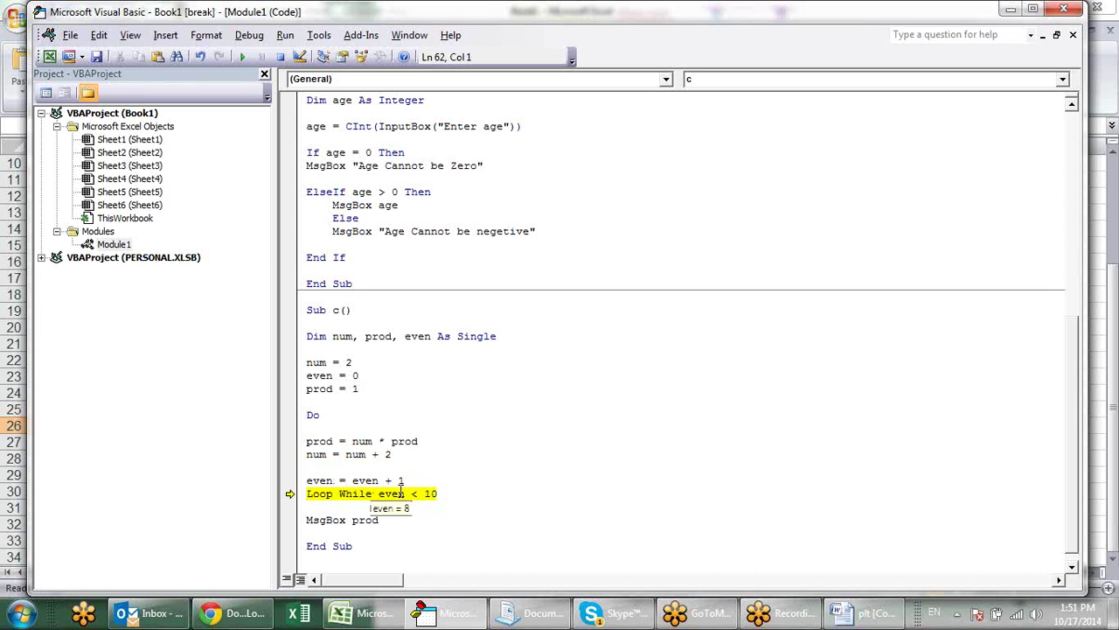
key(F8)
key(F8)
key(F8)
key(F8)
key(F8)
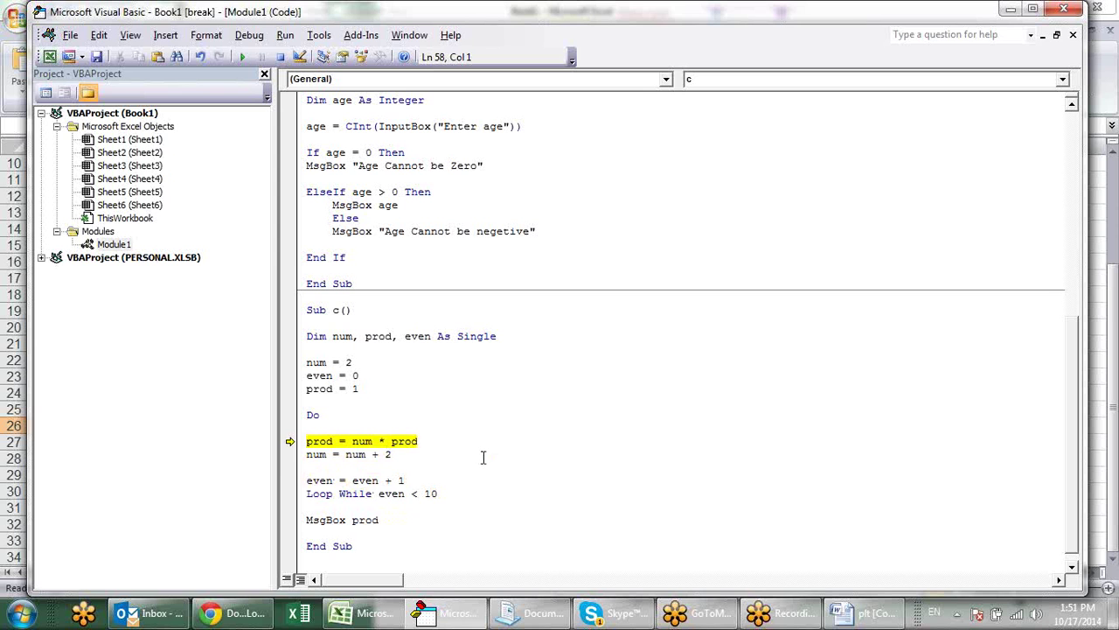
key(F8)
key(F8)
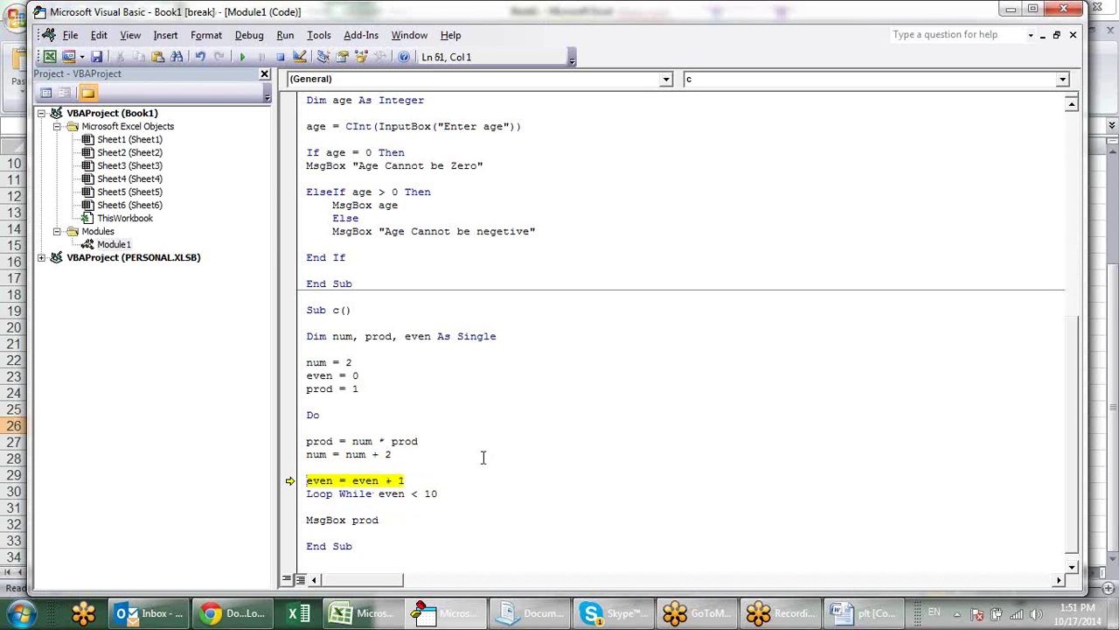
key(F8)
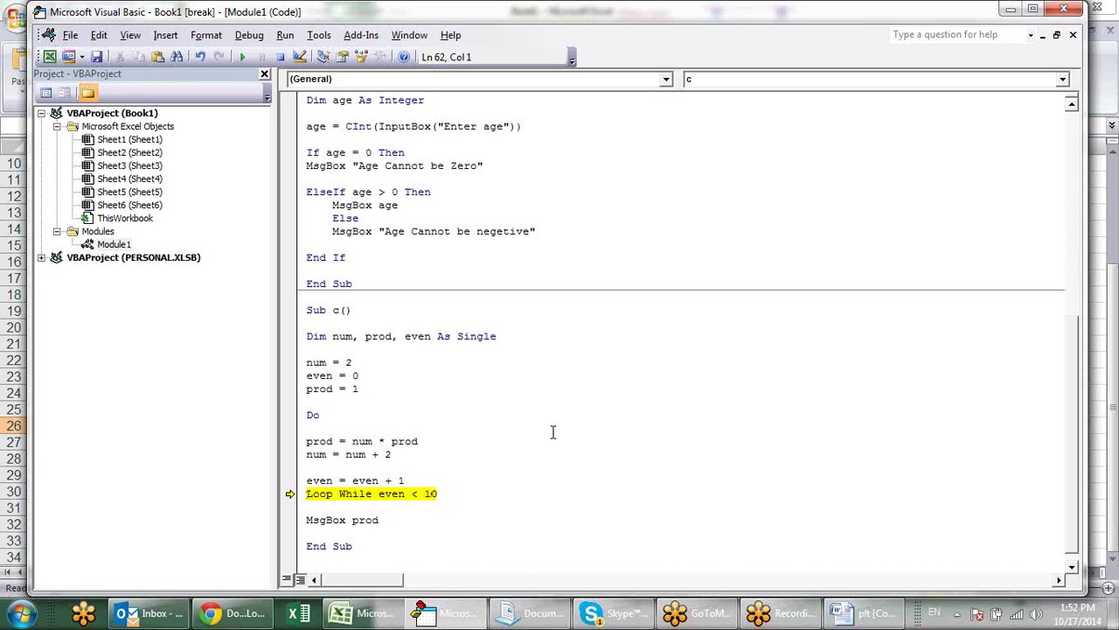
key(F8)
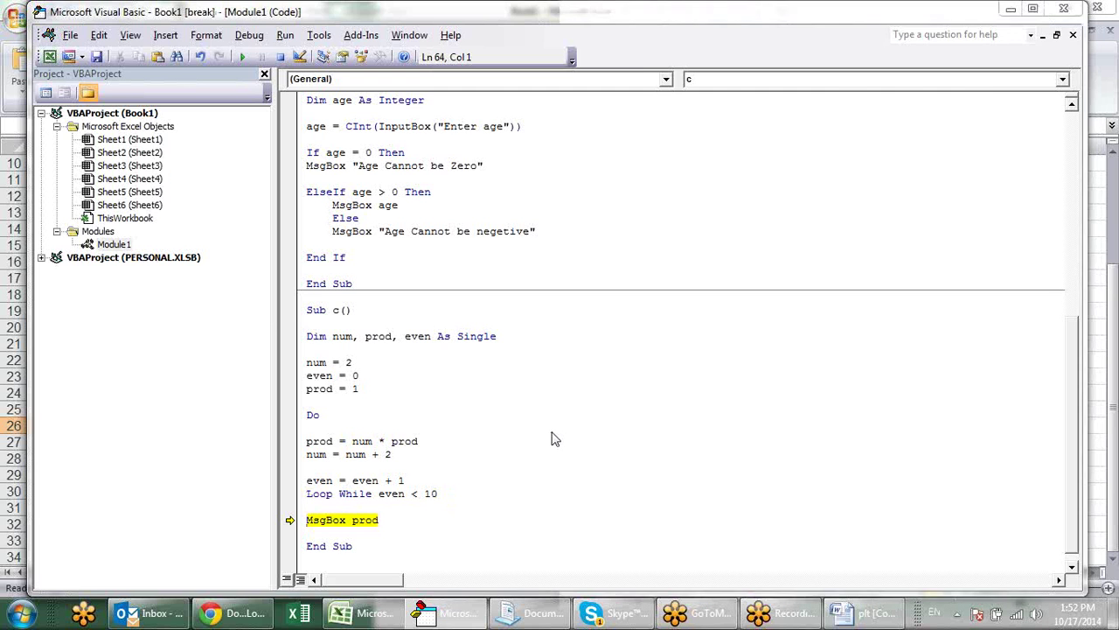
key(F8)
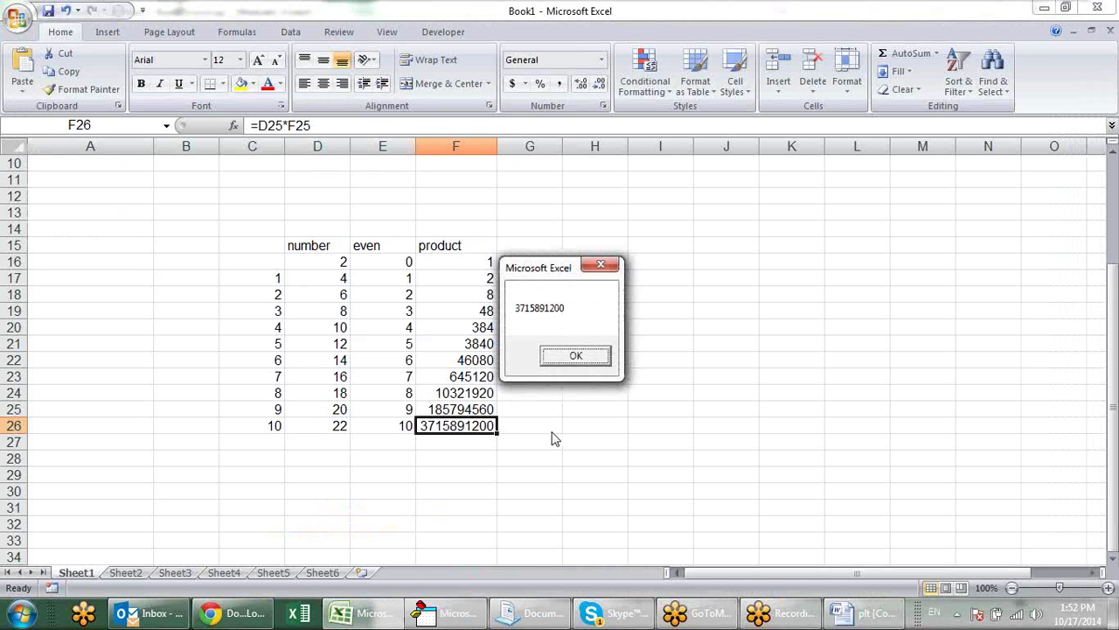
click(594, 354)
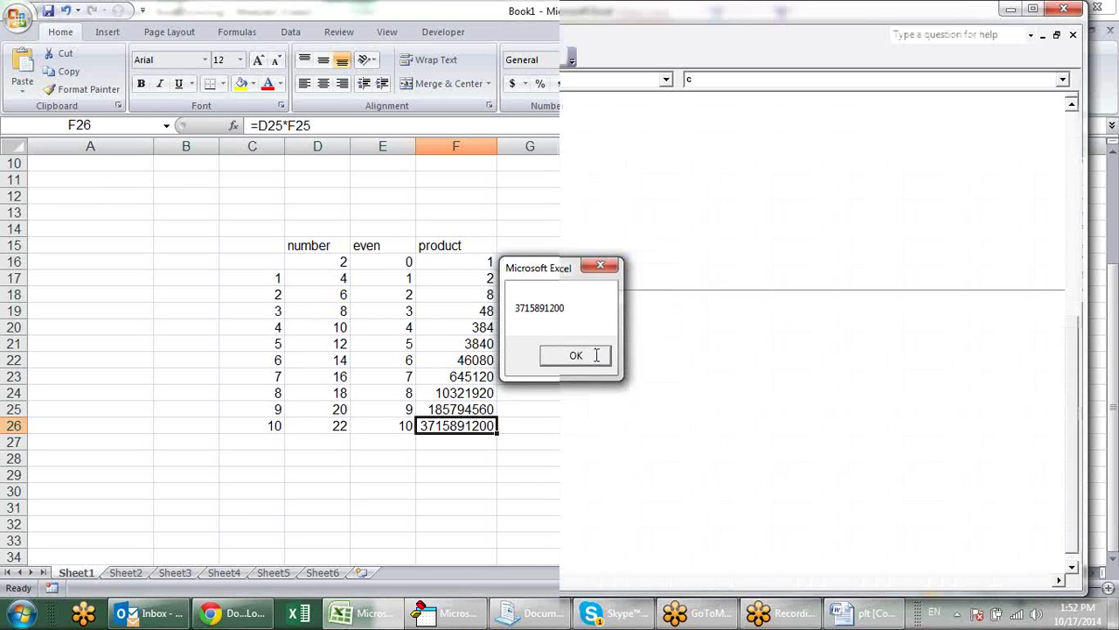
mouse_move(367, 520)
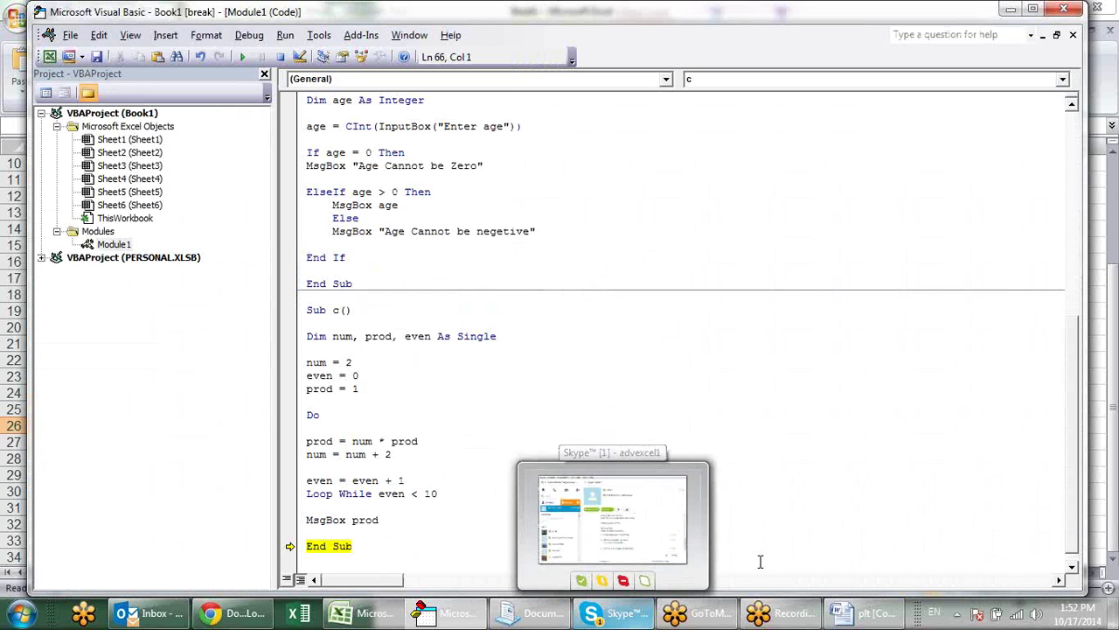
key(F8)
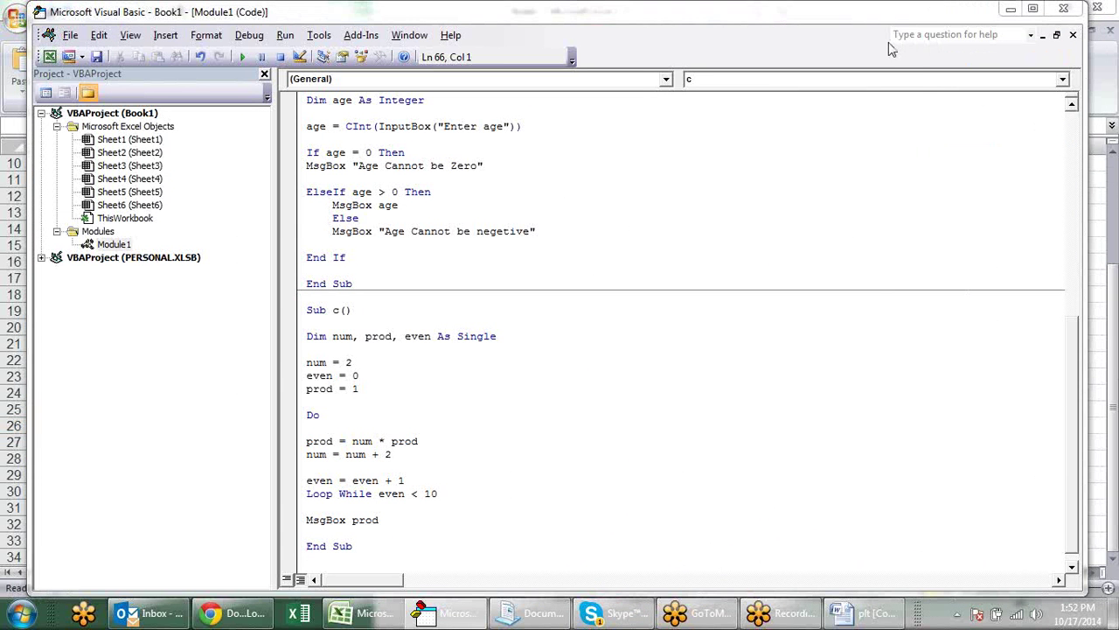
click(493, 545)
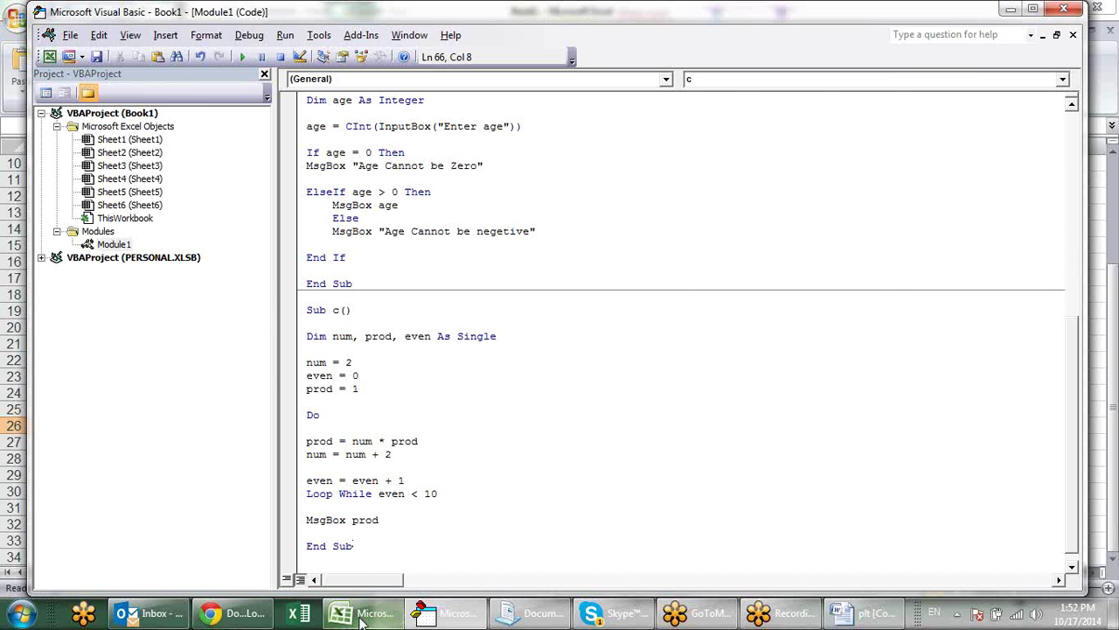
- In the browser, replace the Google search with 'loops, in vba' and run it
click(234, 612)
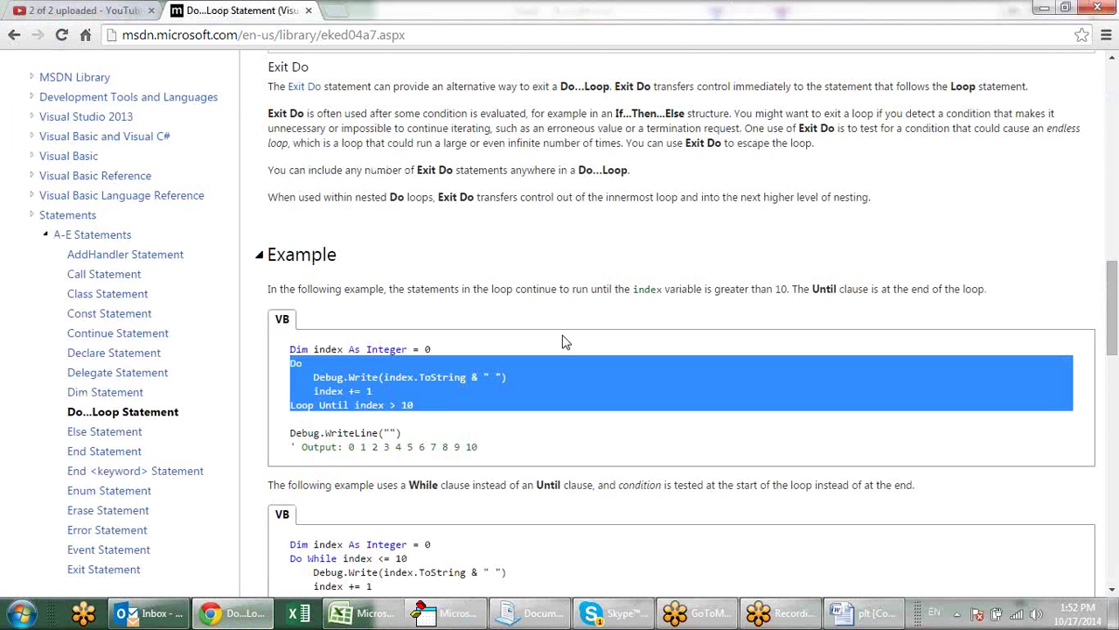
scroll(582, 271, down, 5)
scroll(586, 273, down, 1)
scroll(608, 270, up, 6)
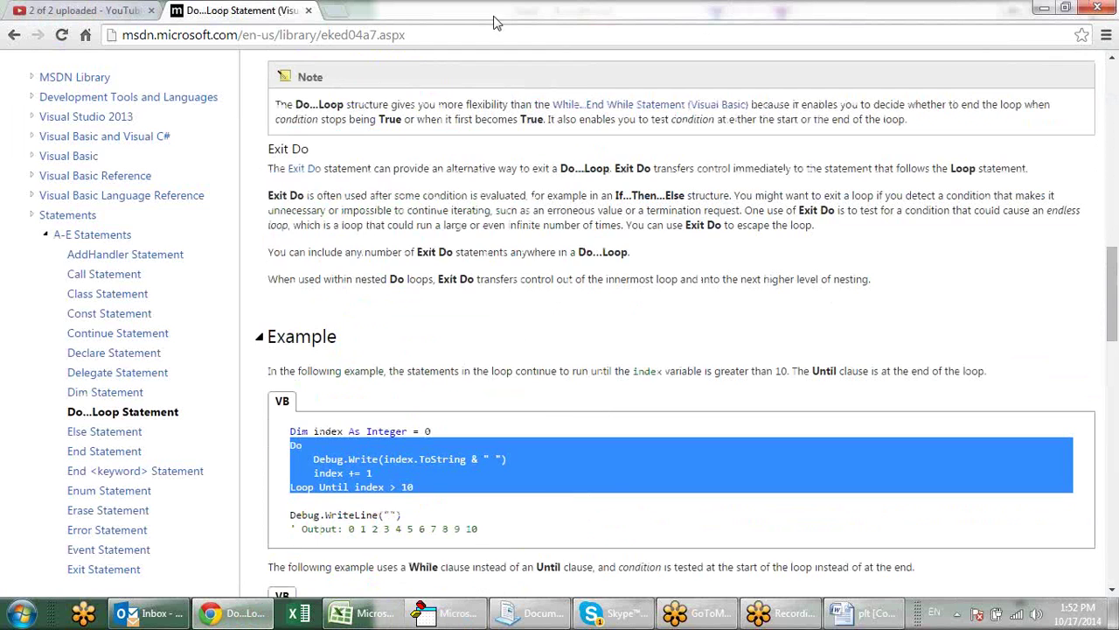
click(14, 35)
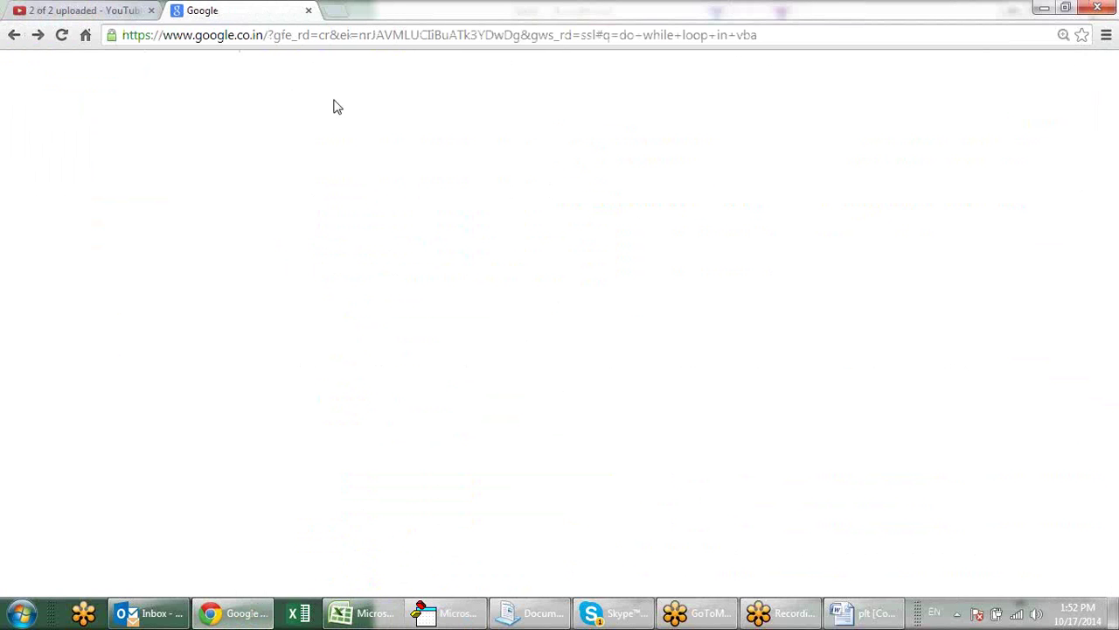
drag(294, 76, 57, 63)
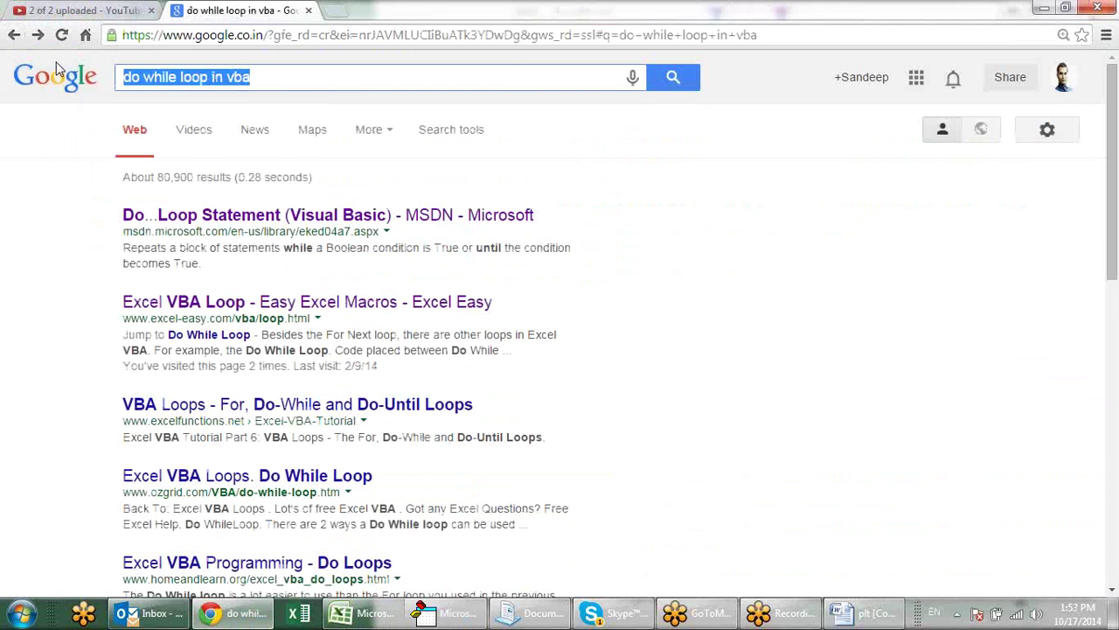
text(loops, in )
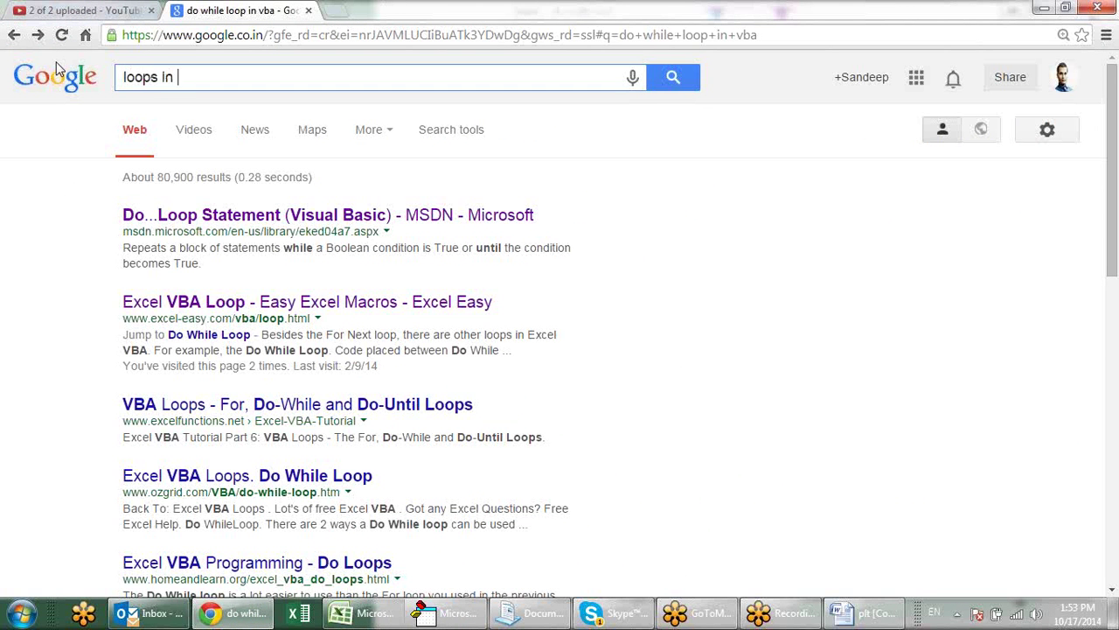
text(vba)
key(Return)
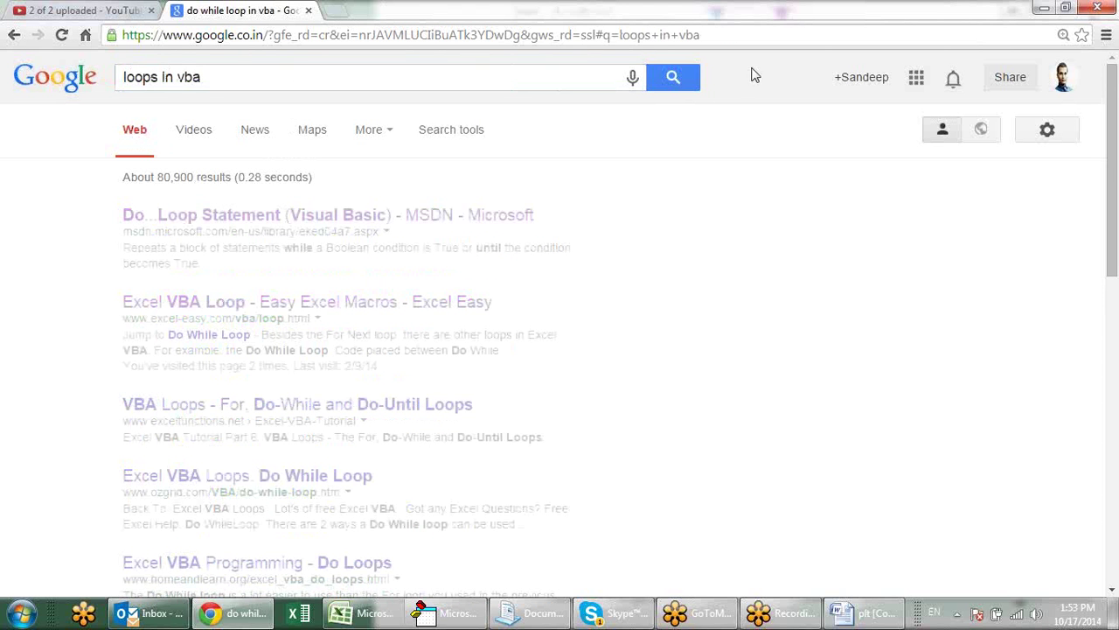
click(417, 80)
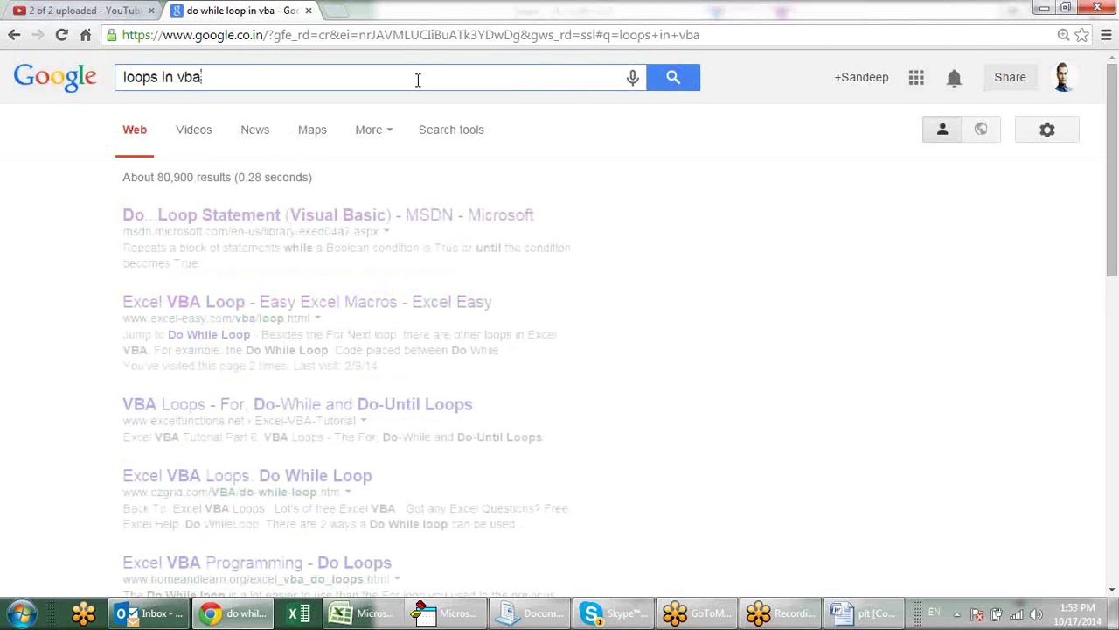
key(Return)
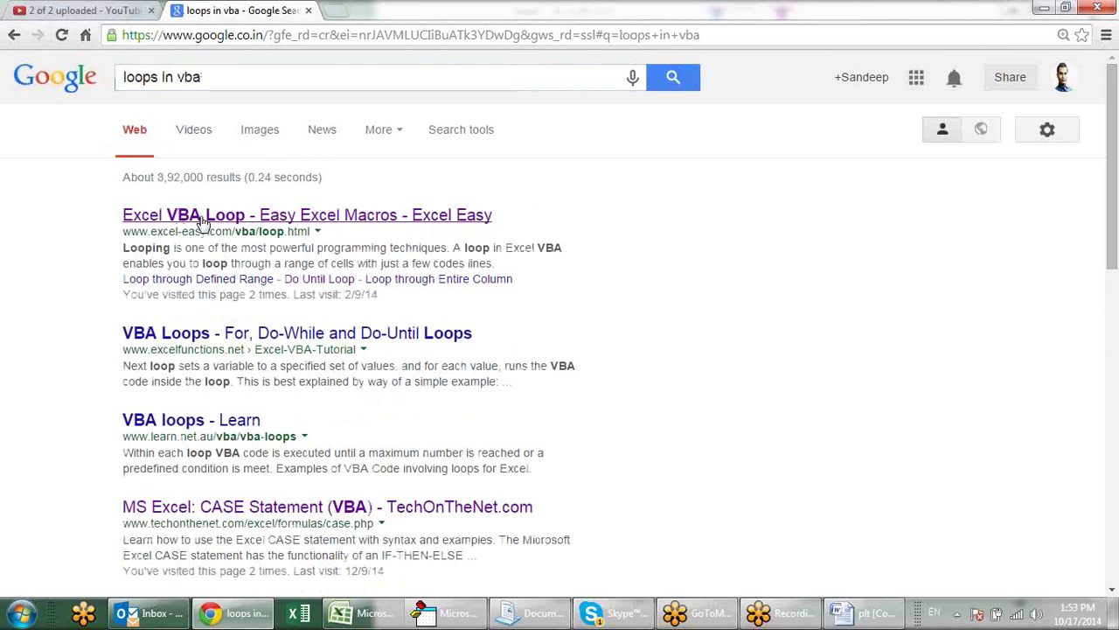
- Open the Excel Easy VBA Loop tutorial and scroll down to the Do While Loop example
click(207, 222)
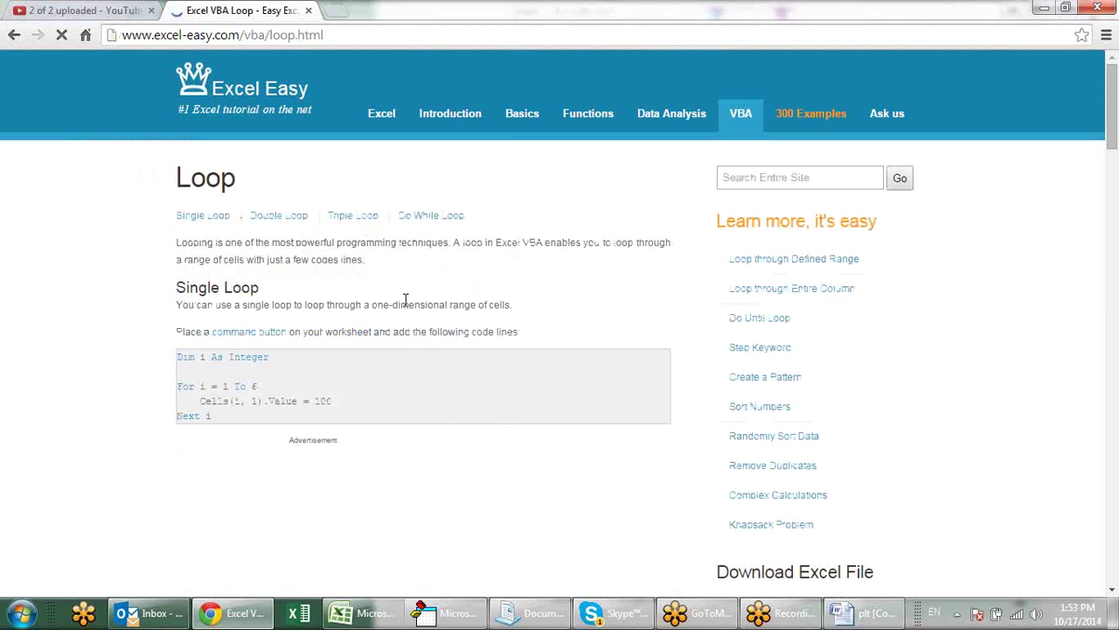
scroll(405, 300, down, 3)
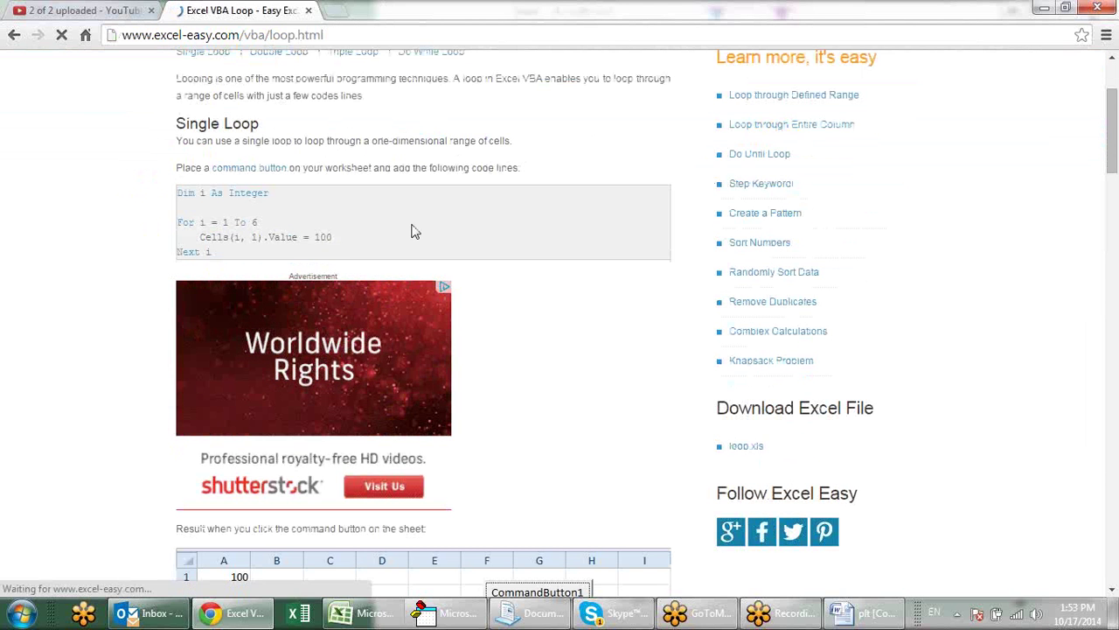
scroll(411, 226, down, 1)
scroll(411, 225, down, 3)
scroll(402, 245, down, 2)
scroll(378, 291, down, 1)
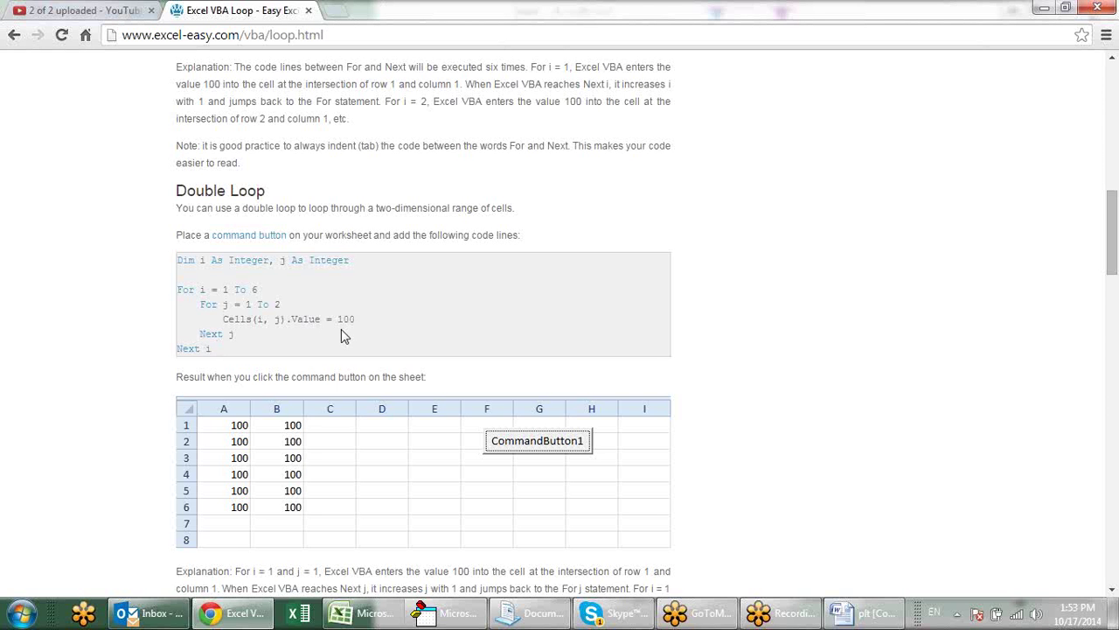
scroll(348, 317, down, 5)
scroll(348, 319, down, 1)
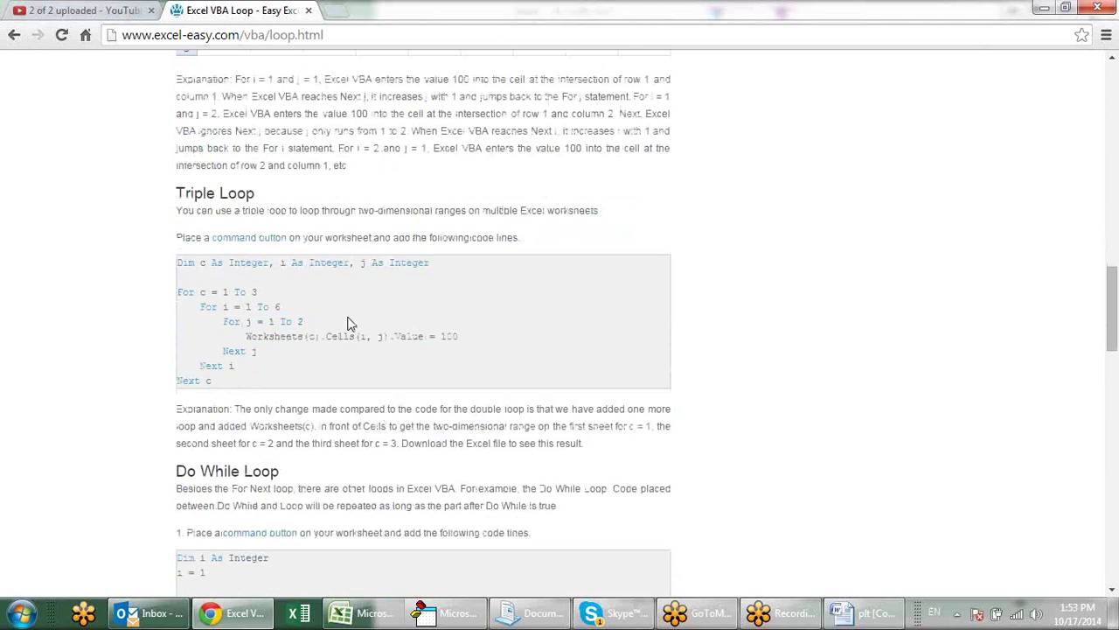
scroll(348, 324, down, 3)
scroll(350, 320, down, 3)
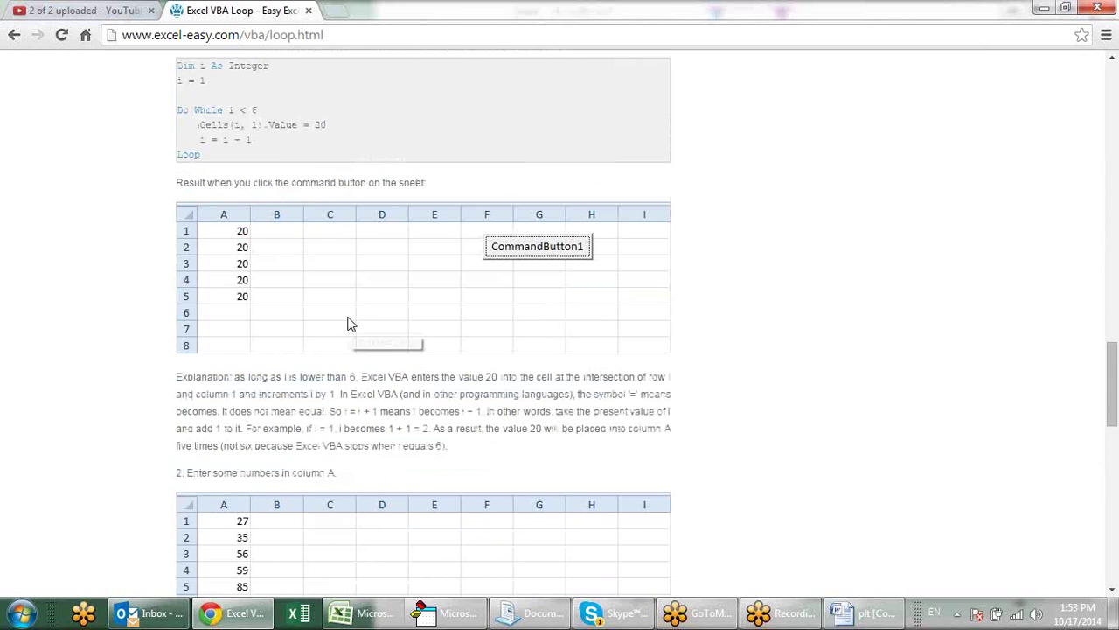
scroll(320, 240, up, 2)
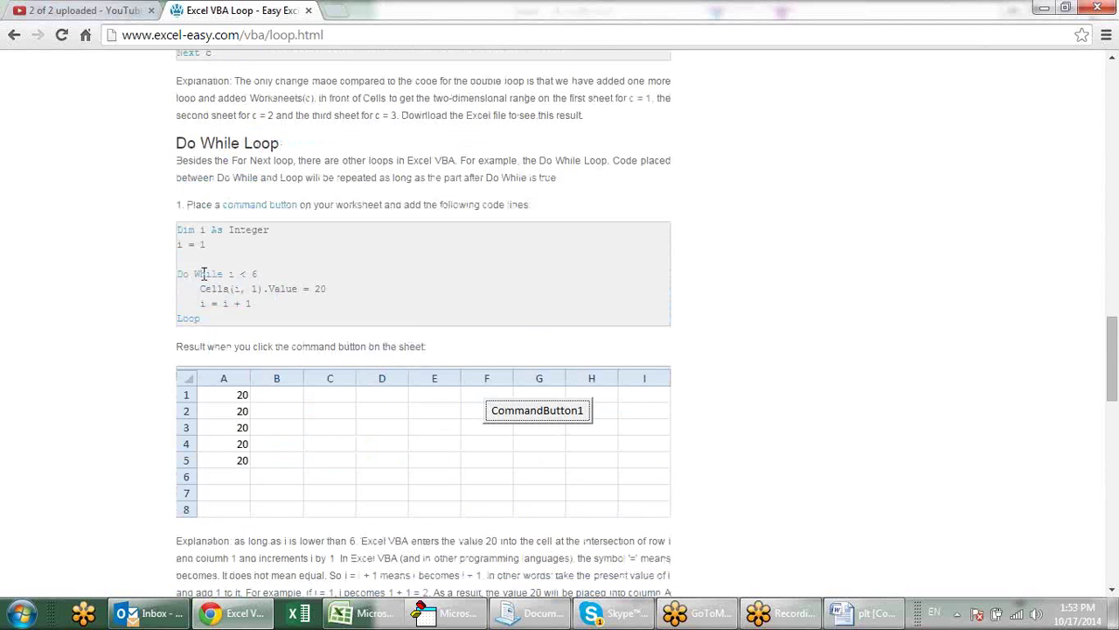
- Highlight the 'While i < 6' condition in the Do While example
drag(201, 274, 252, 274)
click(215, 310)
drag(200, 274, 257, 275)
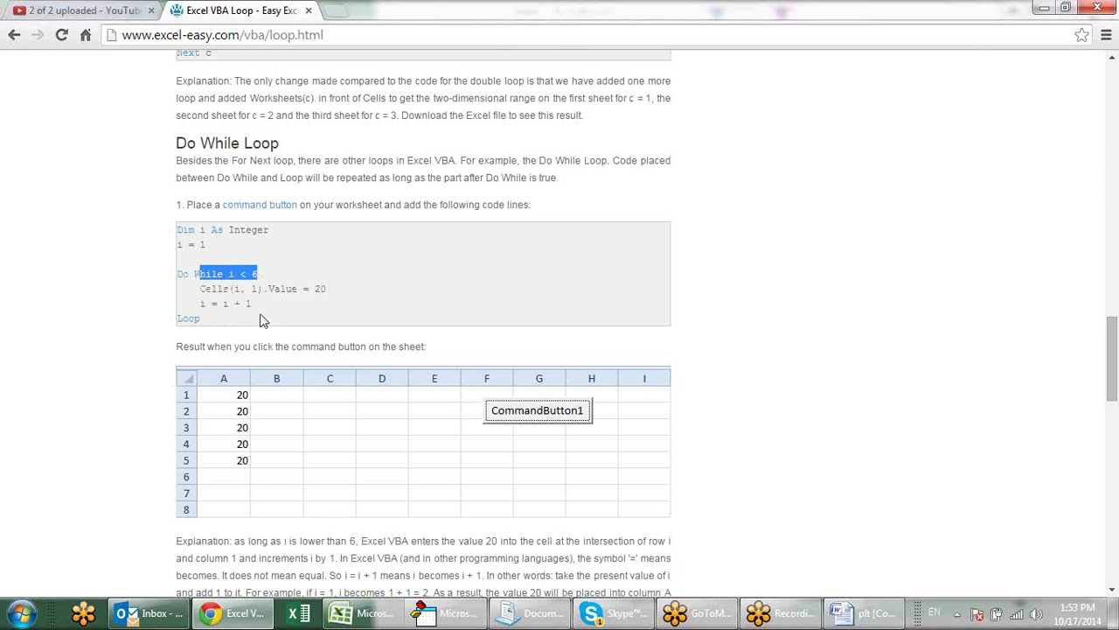
click(220, 321)
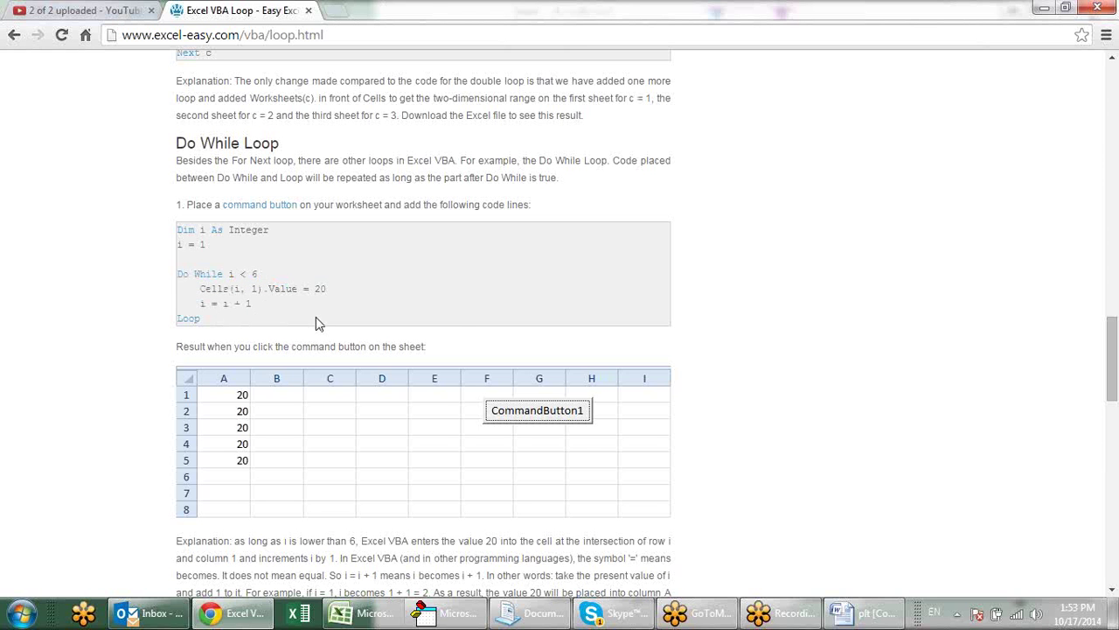
- Scroll the tutorial and jump to its Double Loop and then Triple Loop sections
scroll(317, 324, down, 2)
scroll(317, 324, down, 2)
scroll(316, 322, down, 3)
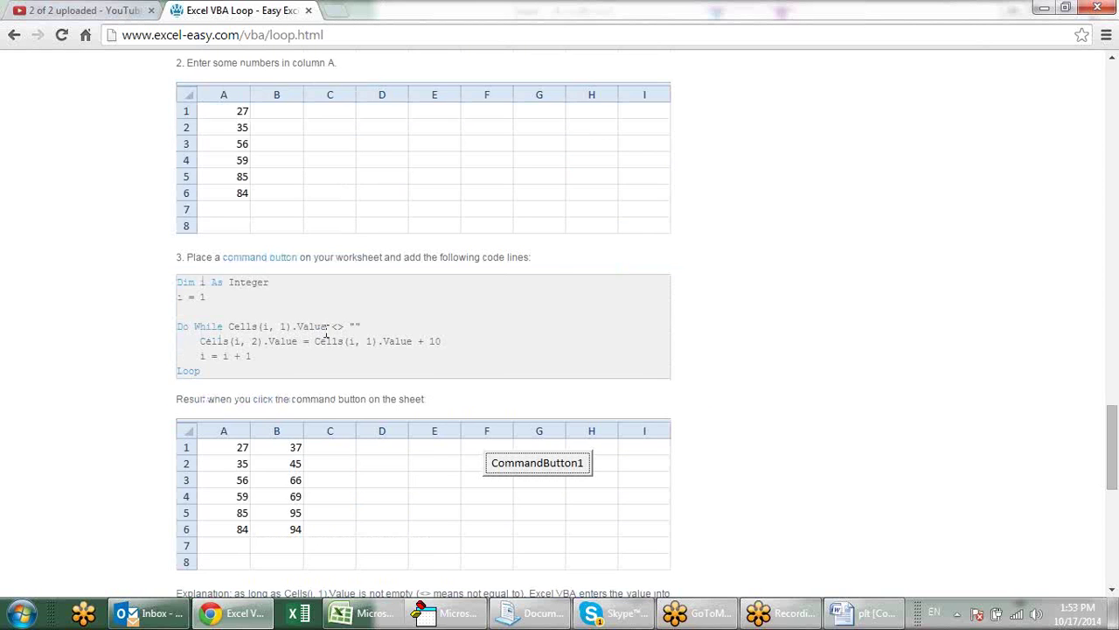
scroll(322, 341, down, 3)
scroll(325, 332, down, 3)
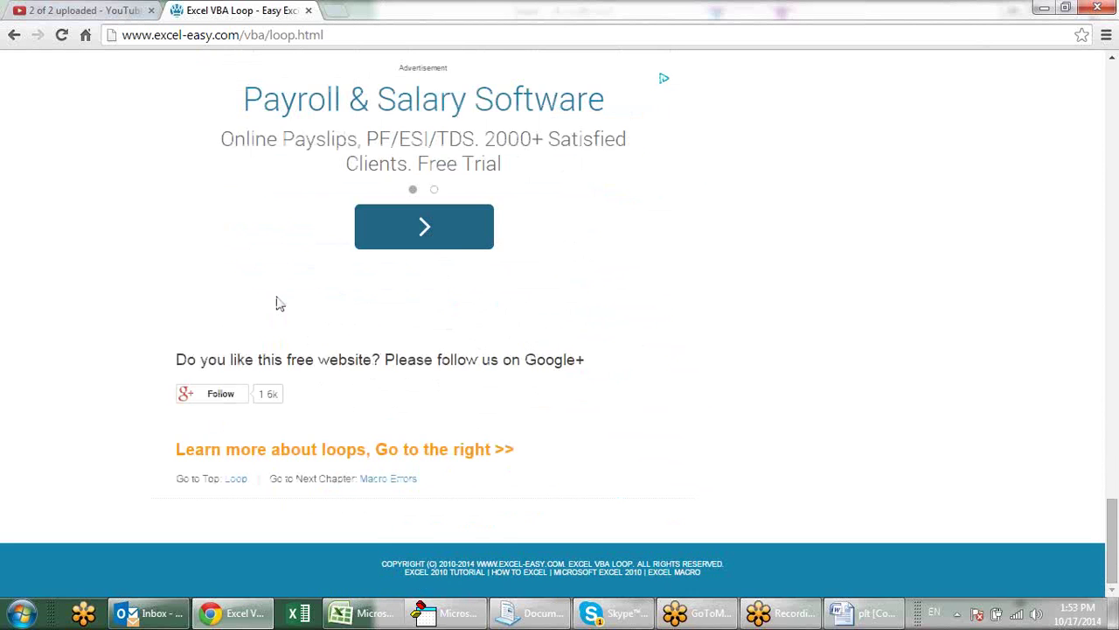
scroll(277, 302, up, 8)
scroll(277, 303, up, 6)
scroll(277, 302, up, 7)
scroll(277, 303, up, 10)
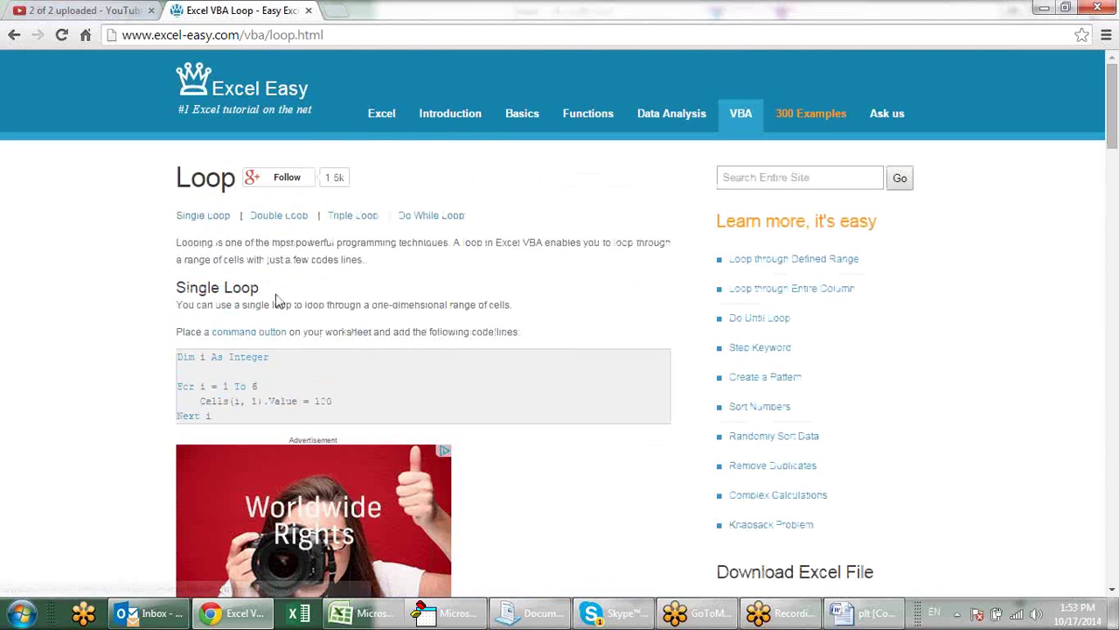
scroll(278, 302, down, 2)
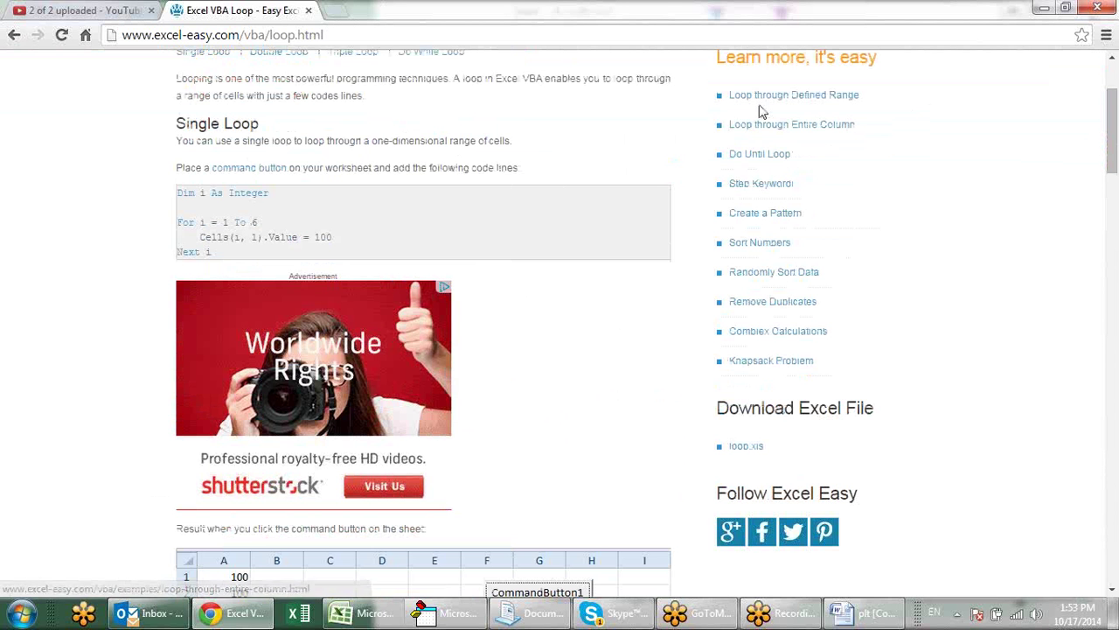
scroll(650, 231, up, 2)
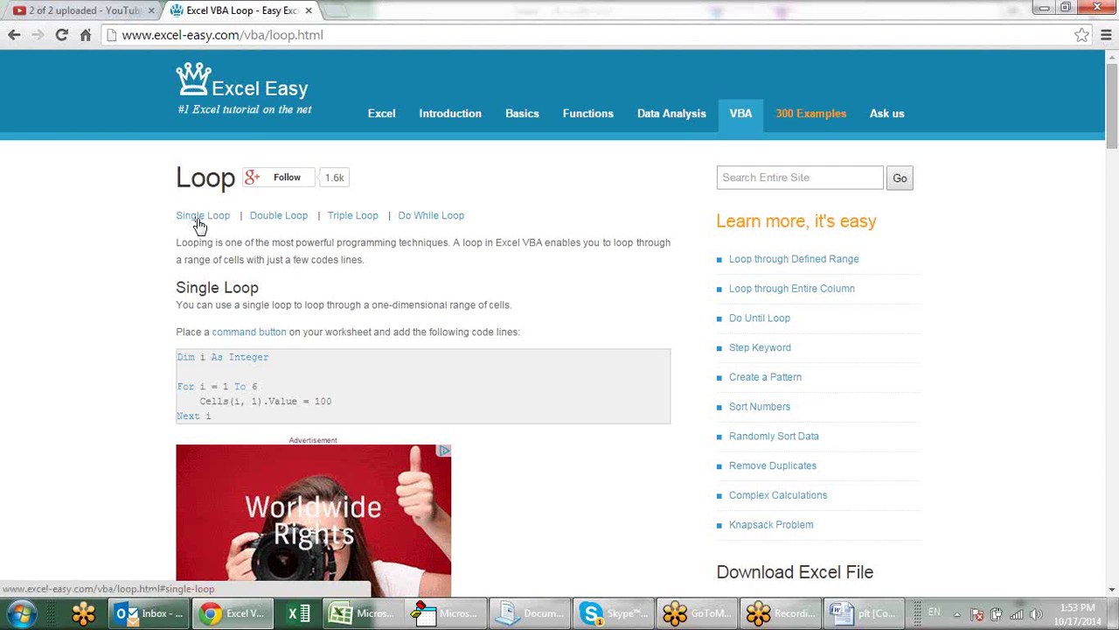
click(267, 221)
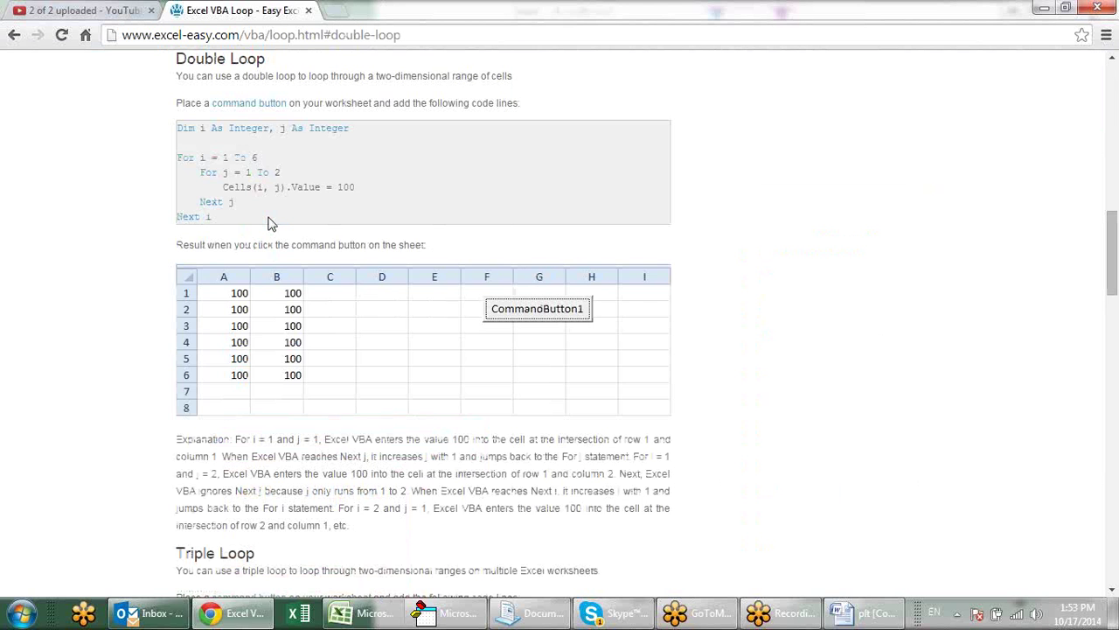
scroll(262, 192, up, 3)
scroll(324, 161, up, 4)
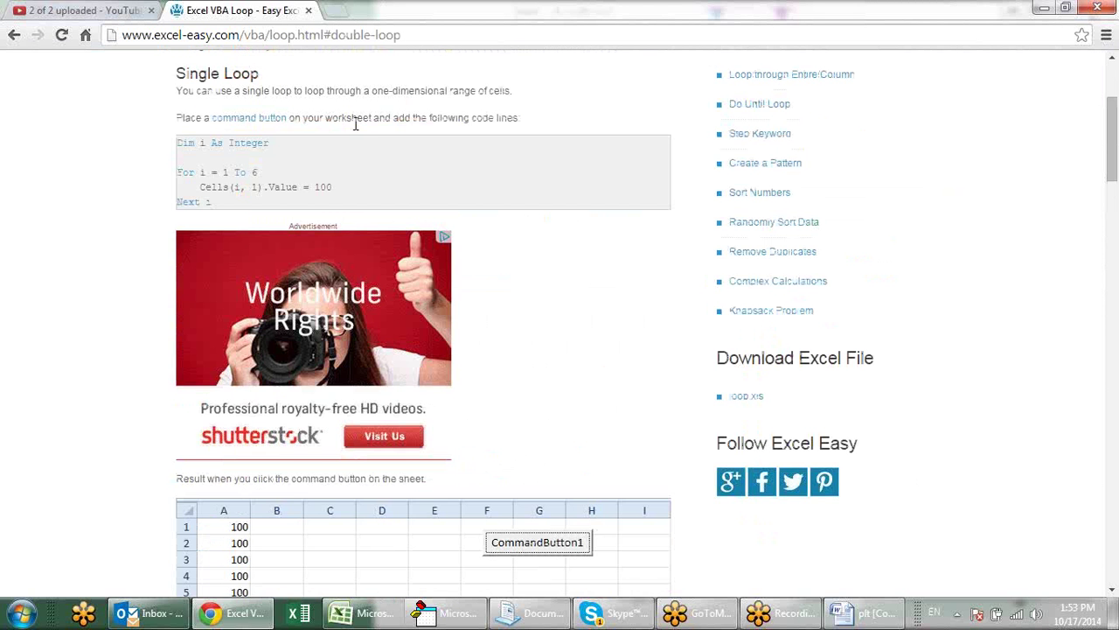
scroll(313, 144, up, 3)
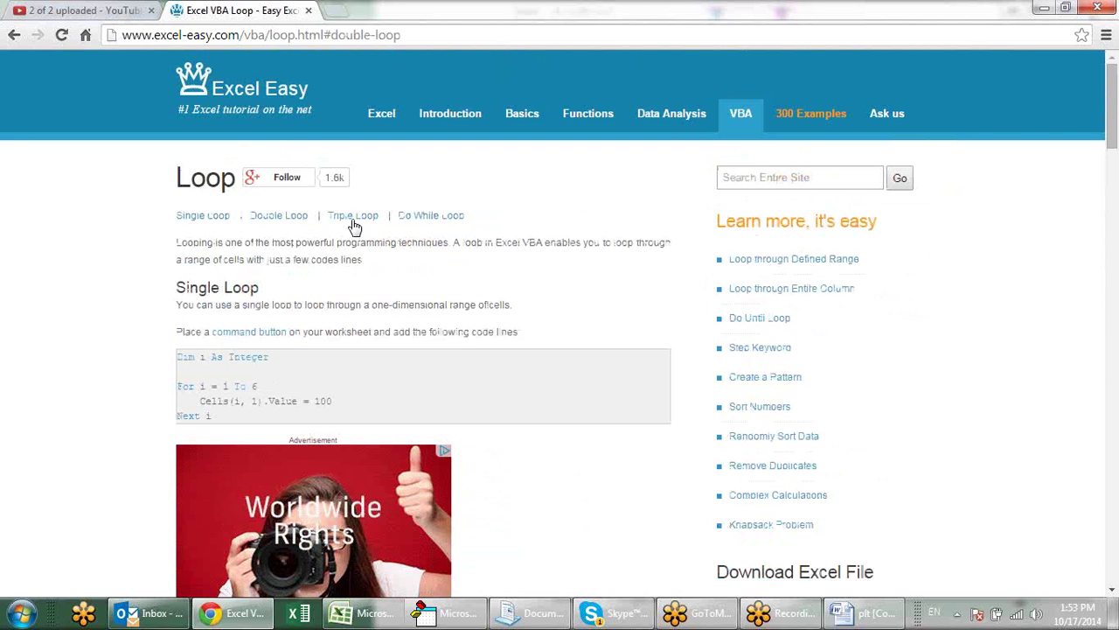
click(354, 217)
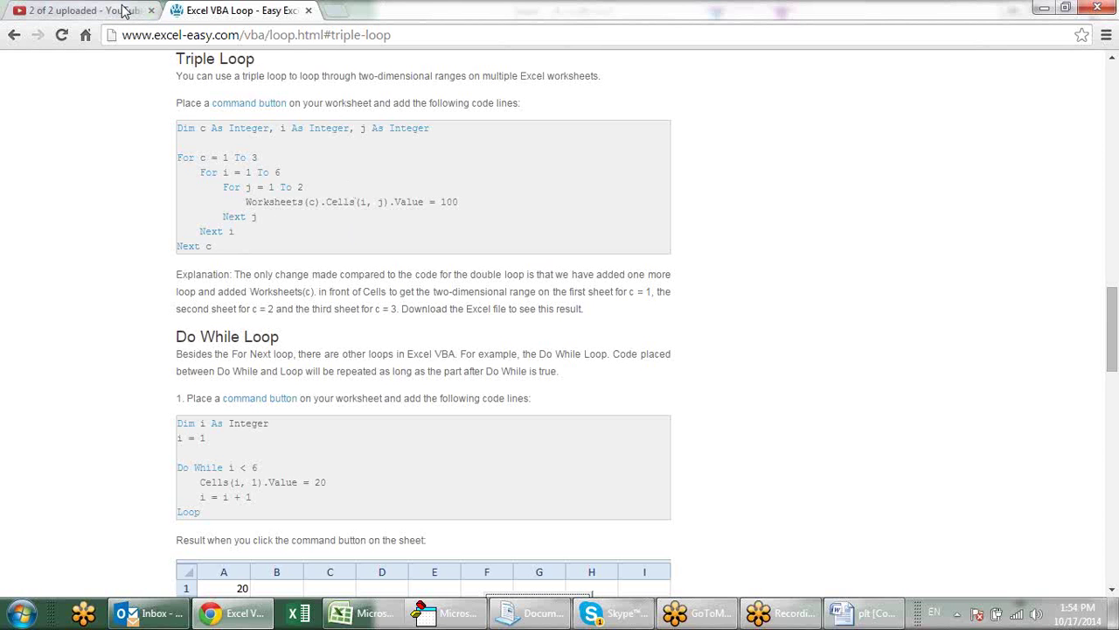
- Bring the VBA editor back and place the cursor in Sub c's code
click(437, 613)
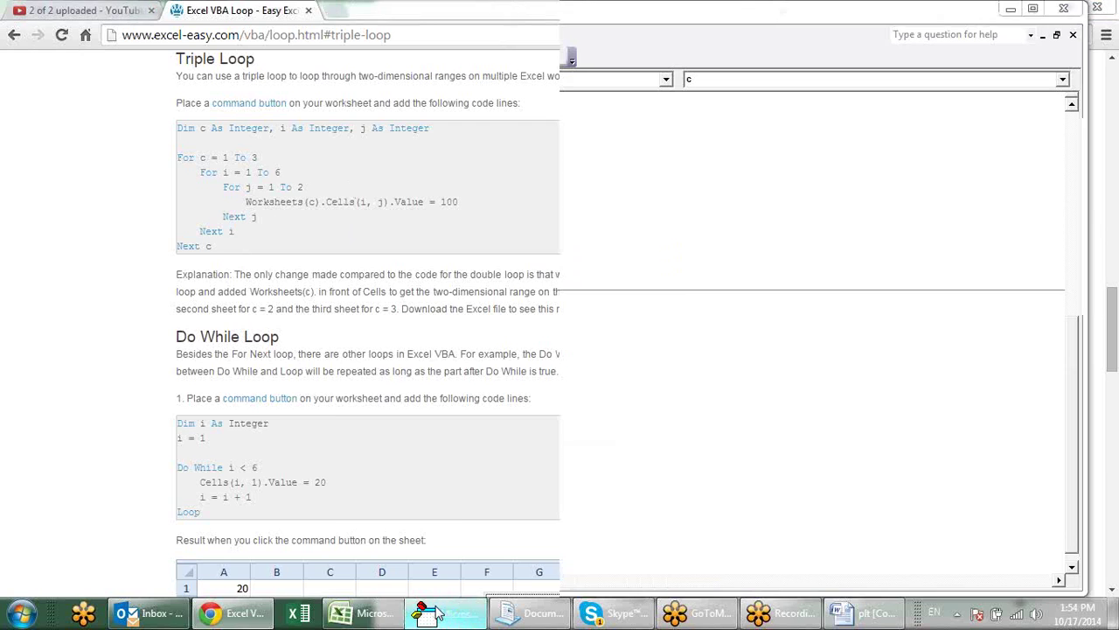
click(505, 446)
scroll(525, 440, down, 1)
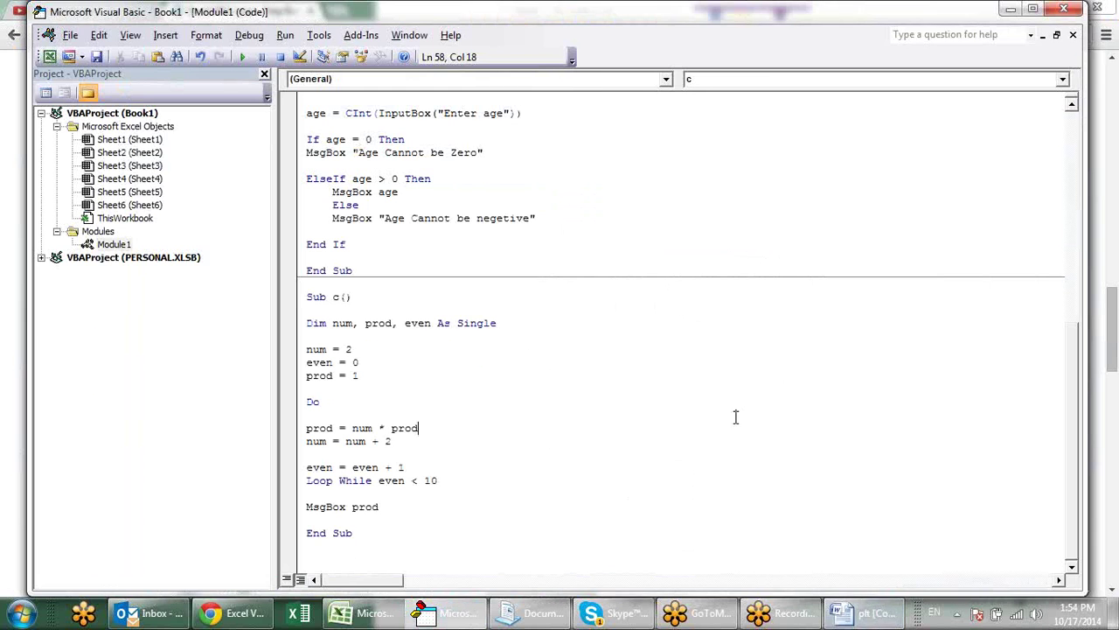
- Switch to the plt Word document and scroll to the 3.P.2 odd/even flowchart
click(816, 570)
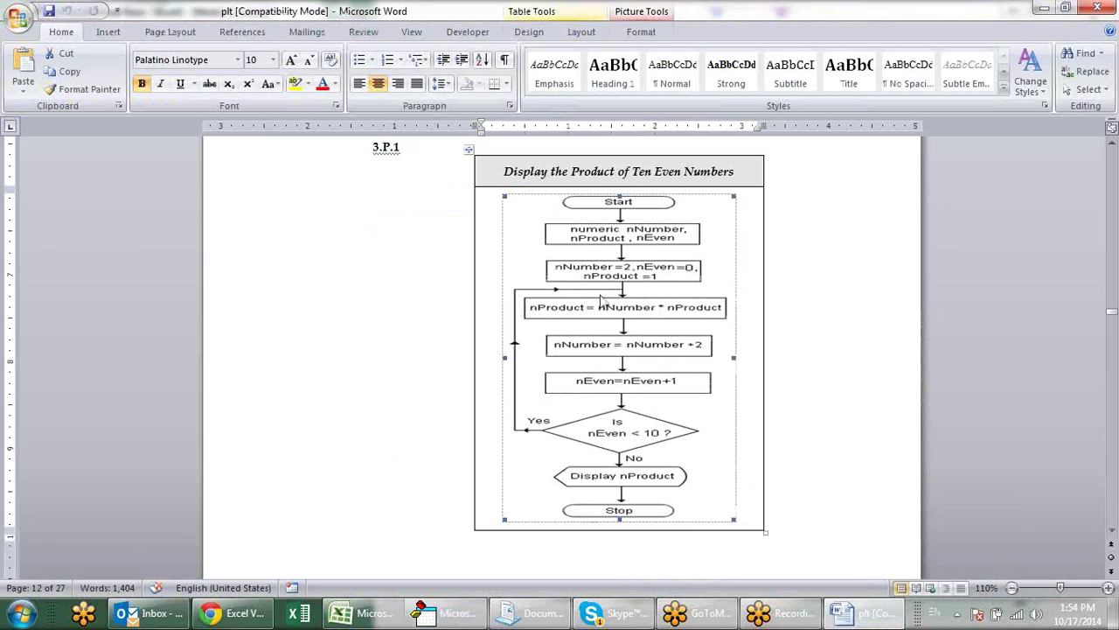
scroll(622, 337, down, 3)
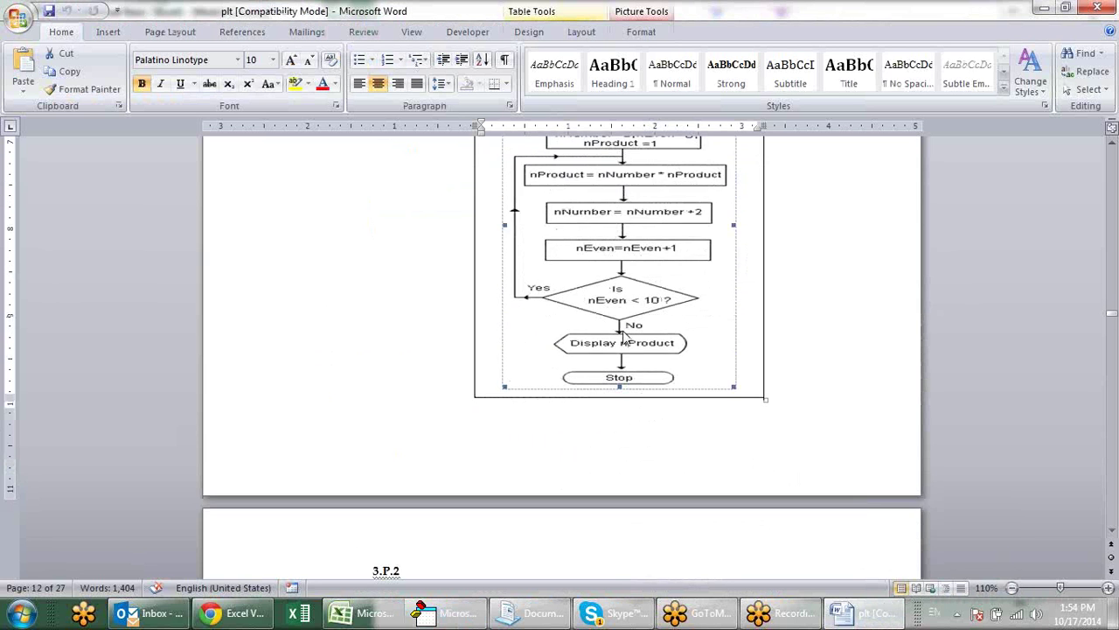
scroll(622, 337, down, 4)
scroll(622, 337, down, 3)
scroll(622, 338, down, 3)
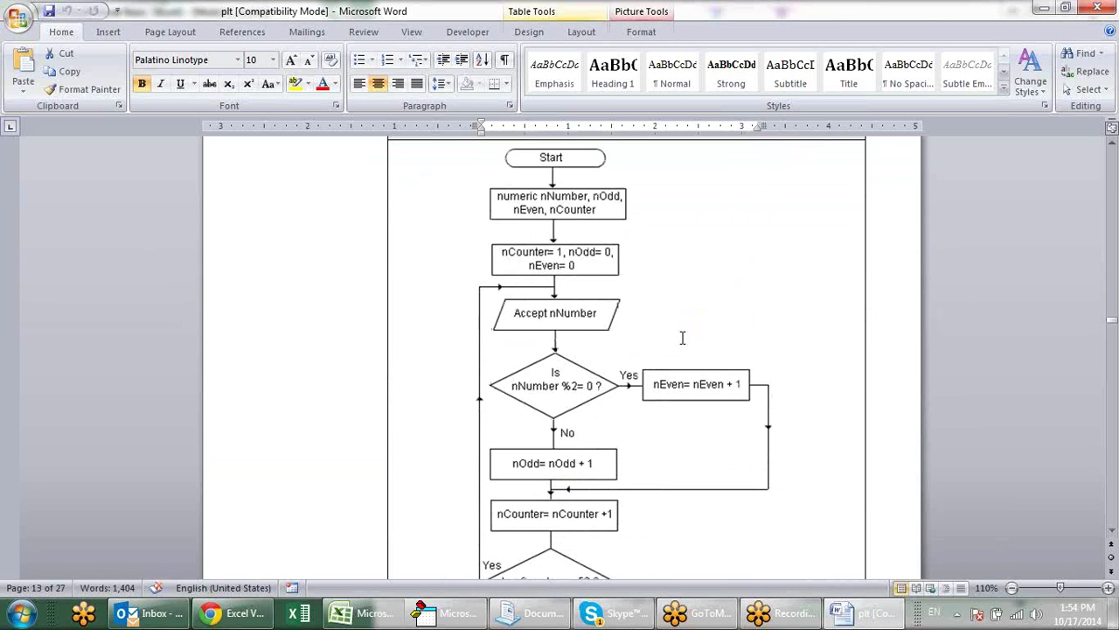
scroll(668, 315, down, 2)
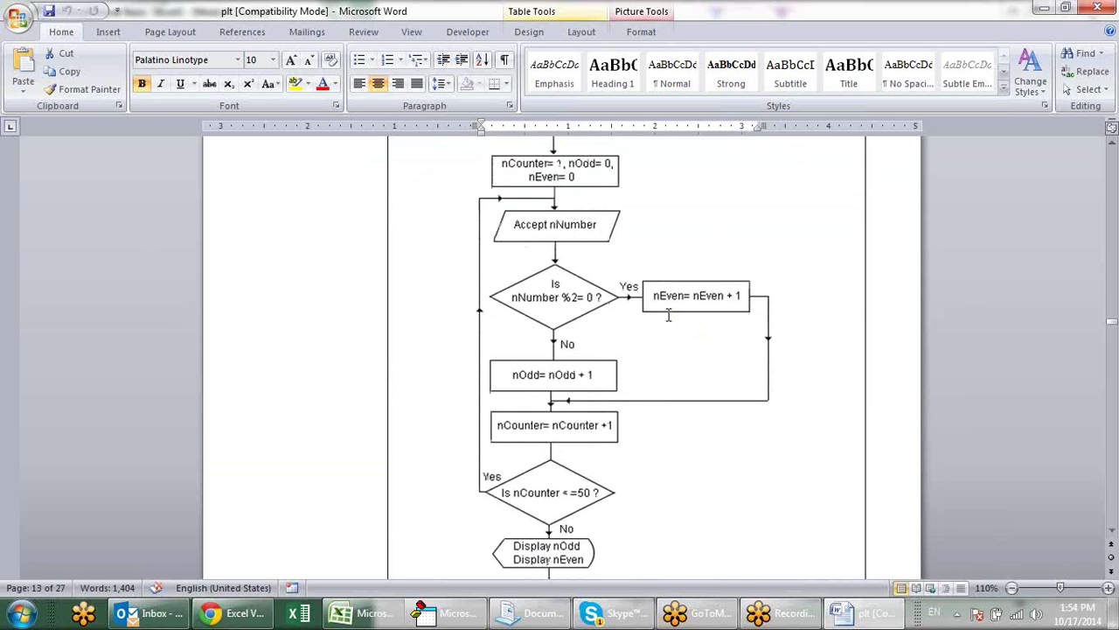
scroll(668, 314, down, 3)
scroll(668, 315, up, 1)
scroll(668, 315, up, 4)
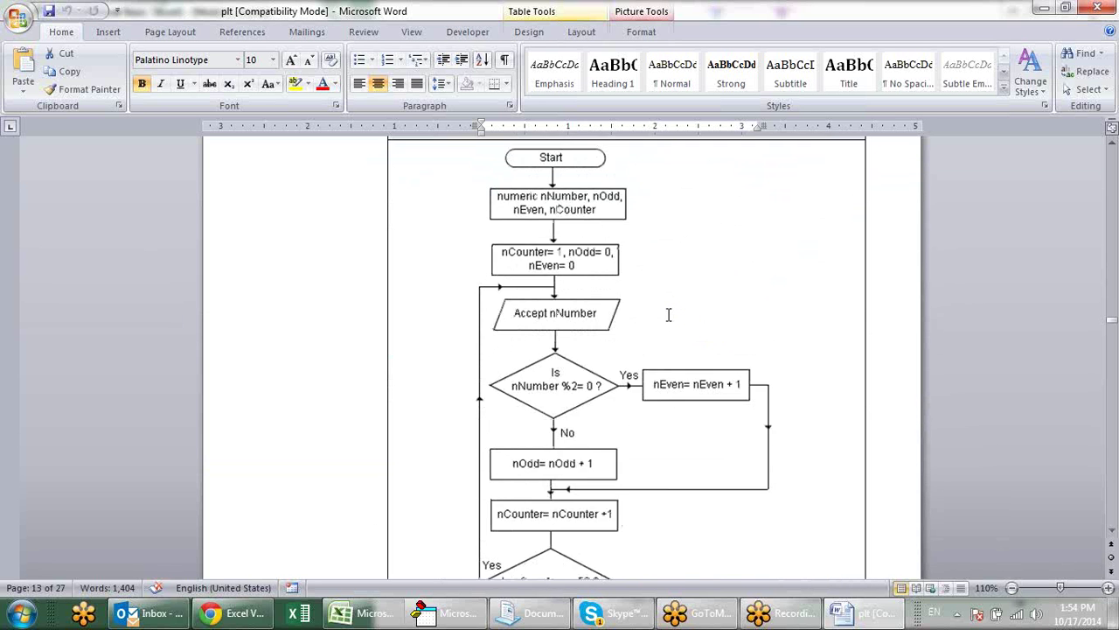
scroll(668, 315, up, 3)
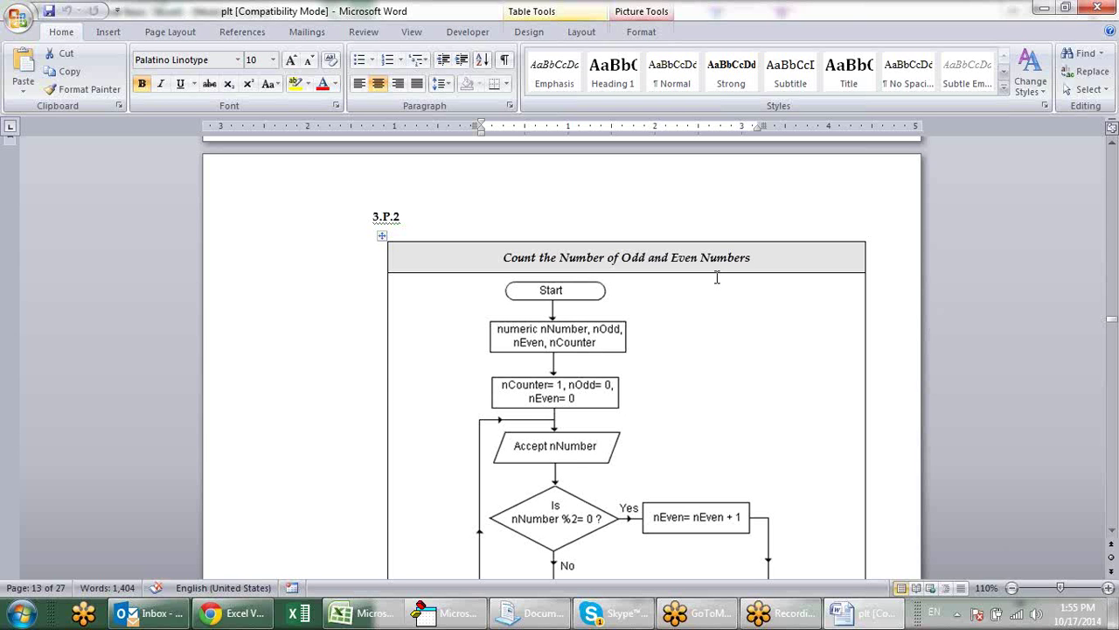
scroll(761, 323, down, 2)
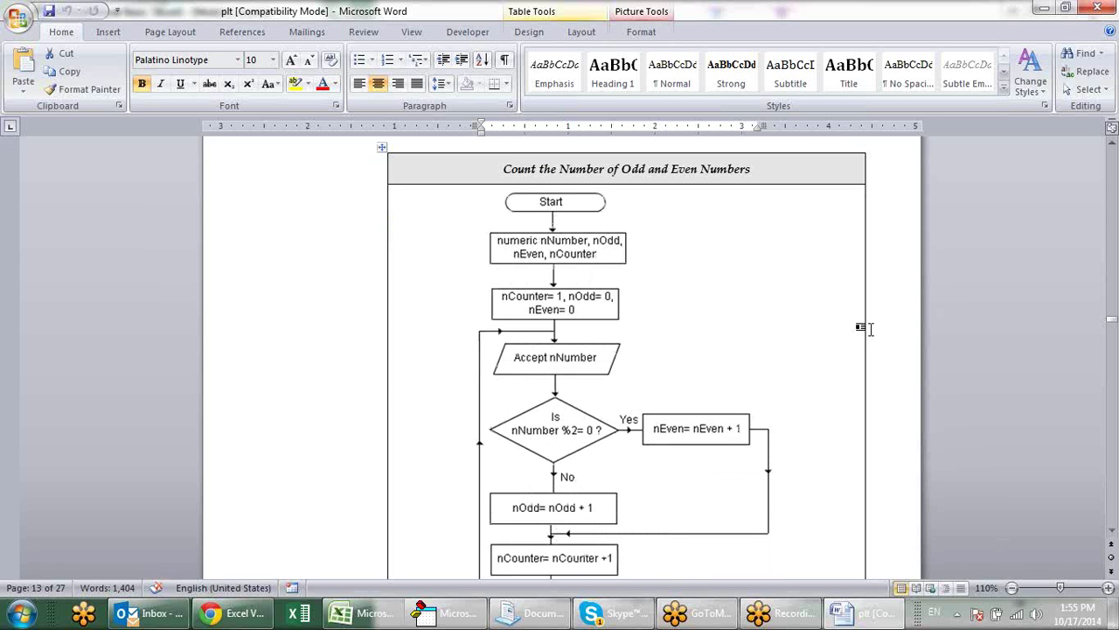
click(562, 232)
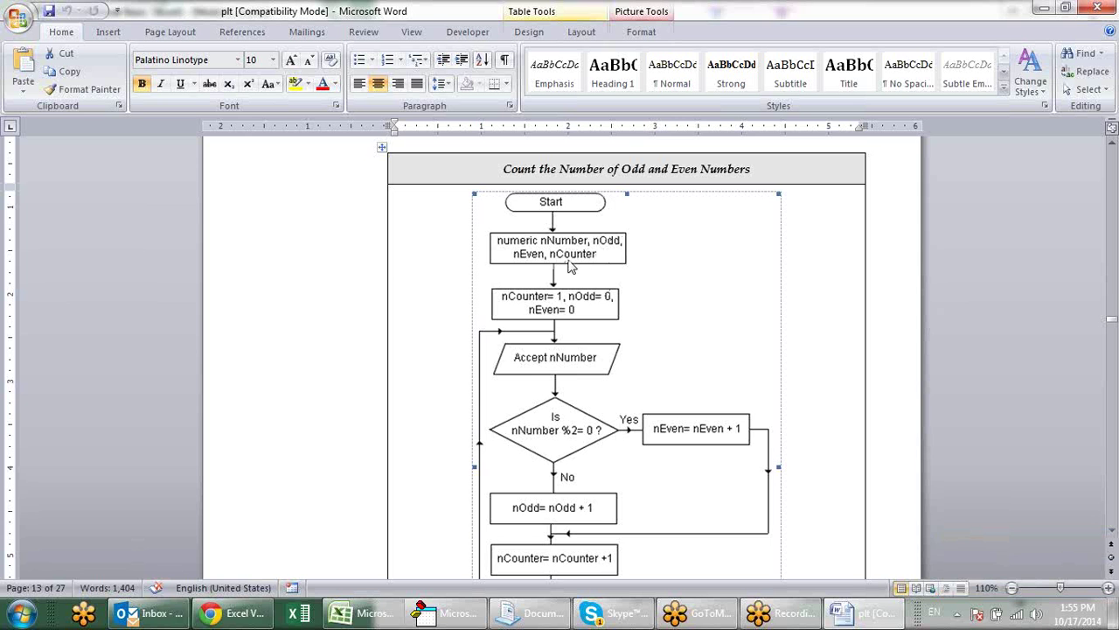
scroll(570, 266, down, 3)
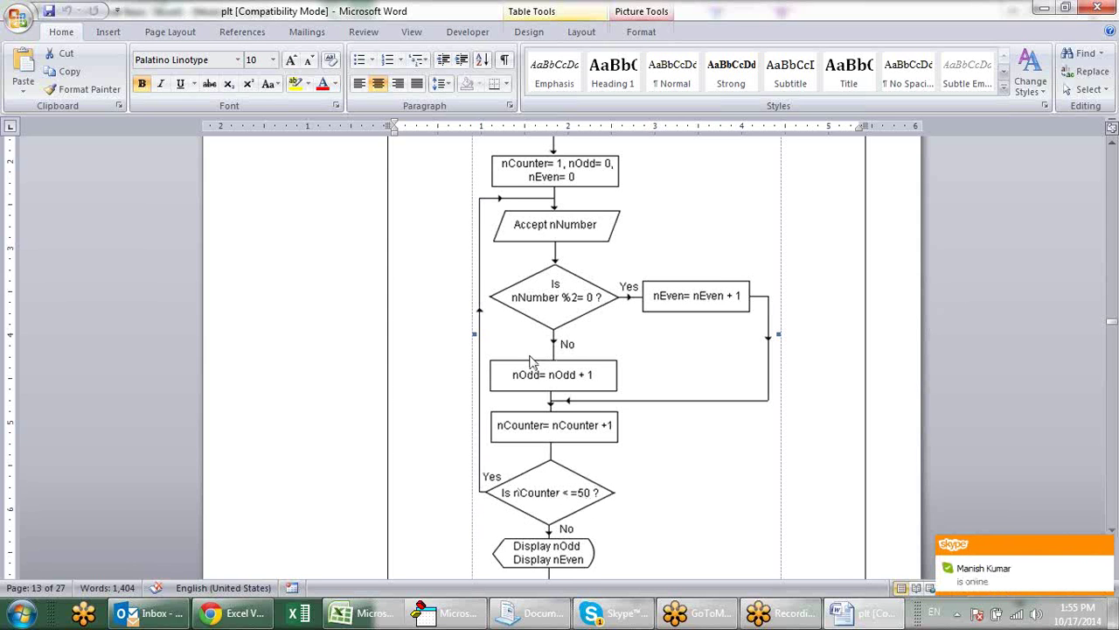
scroll(616, 332, up, 1)
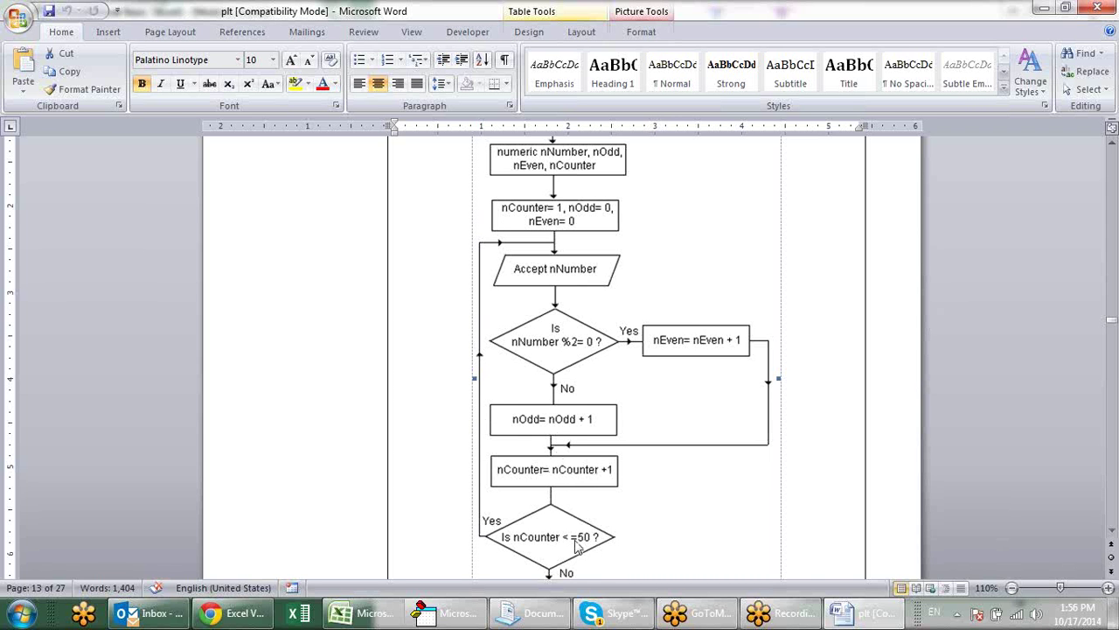
scroll(584, 549, down, 2)
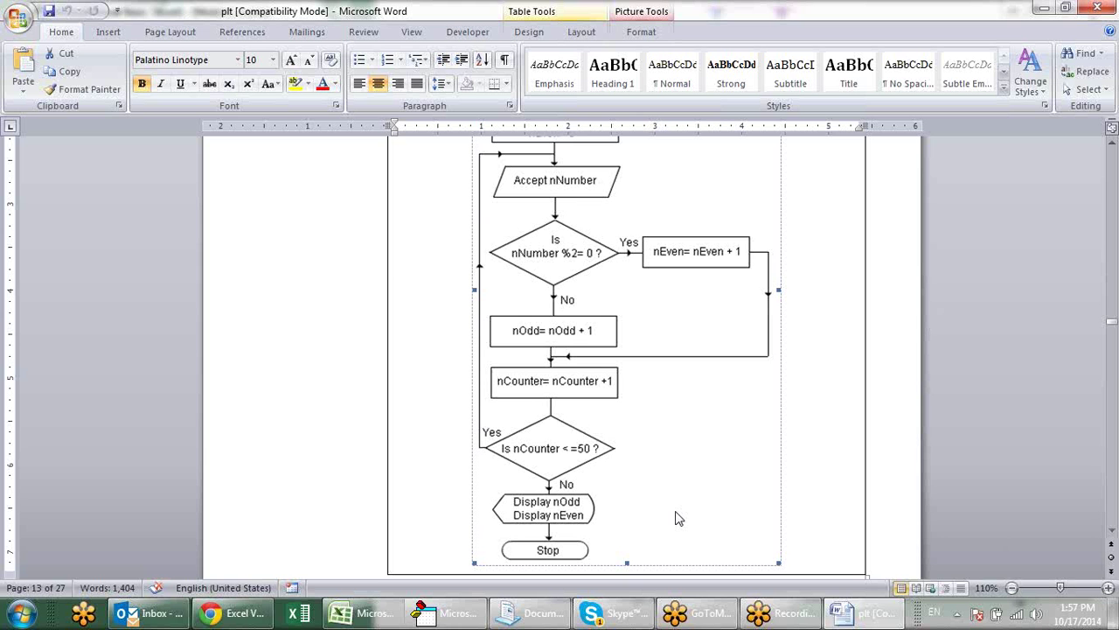
scroll(655, 390, down, 2)
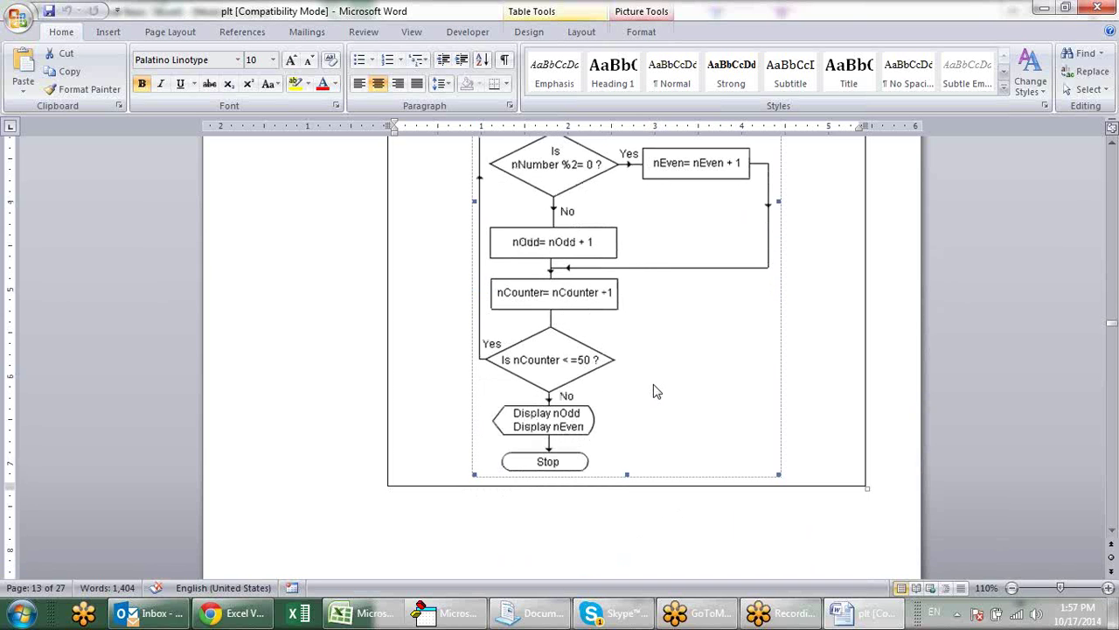
scroll(655, 390, up, 3)
scroll(655, 390, up, 3)
scroll(656, 390, down, 3)
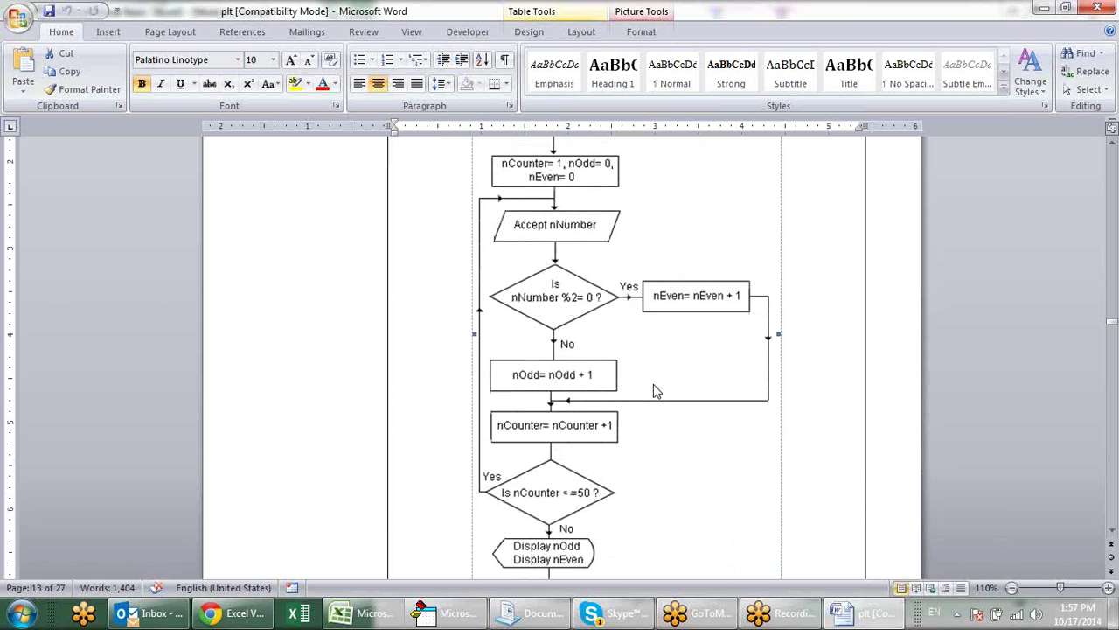
scroll(656, 391, down, 5)
scroll(655, 388, up, 6)
scroll(655, 387, up, 2)
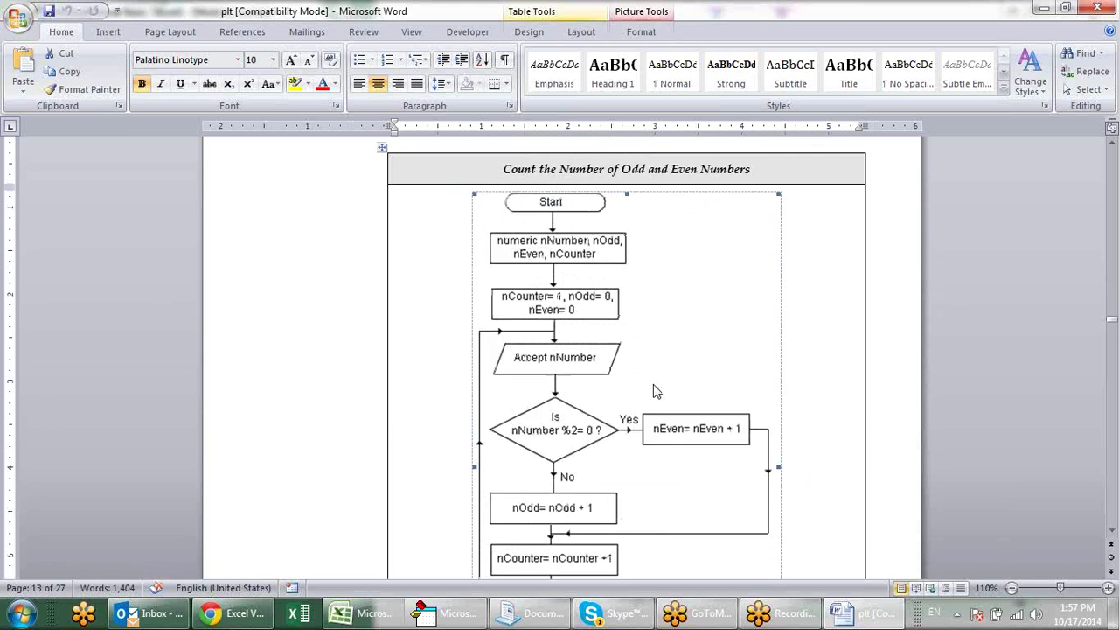
scroll(655, 388, up, 1)
- Paste a copy of Sub c below its End Sub and rename the copy to Sub d
key(alt+Tab)
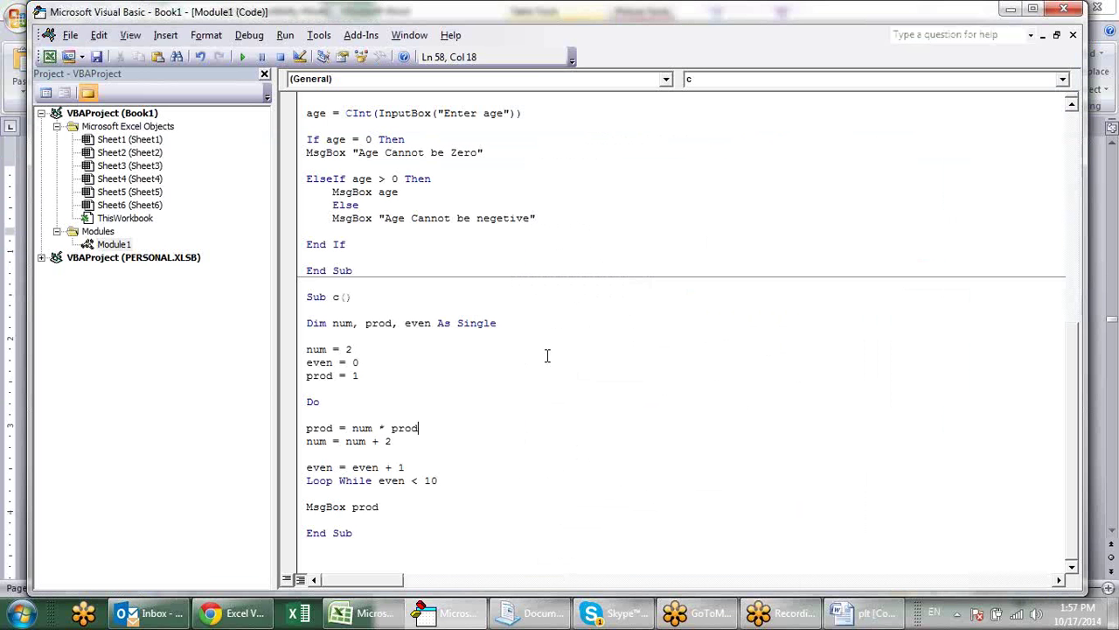
drag(382, 532, 236, 298)
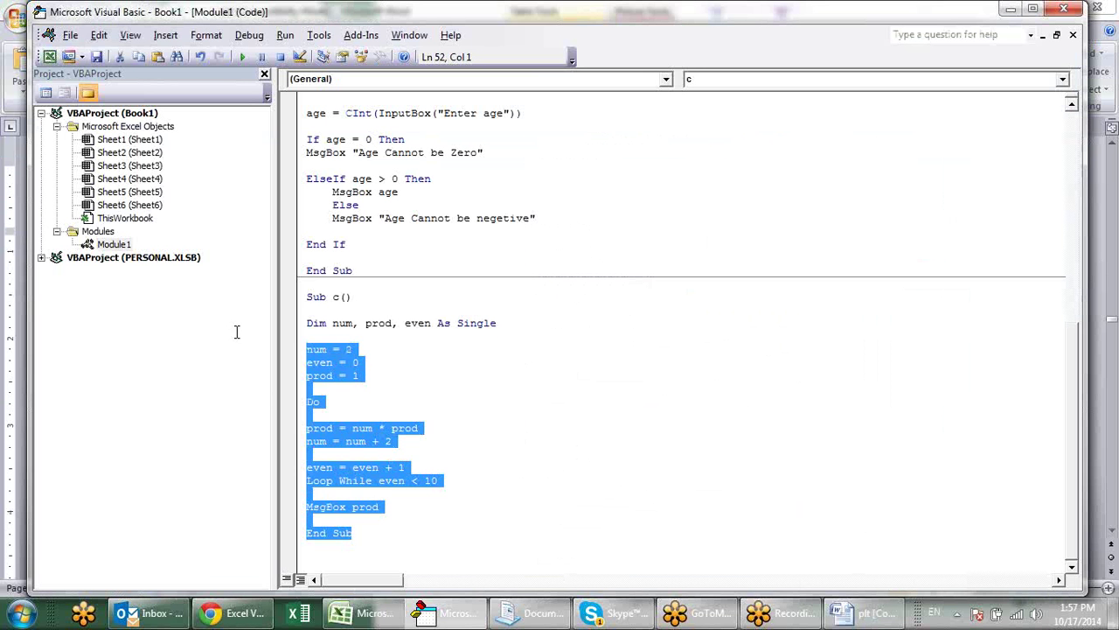
click(450, 546)
key(Return)
key(Return)
key(Return)
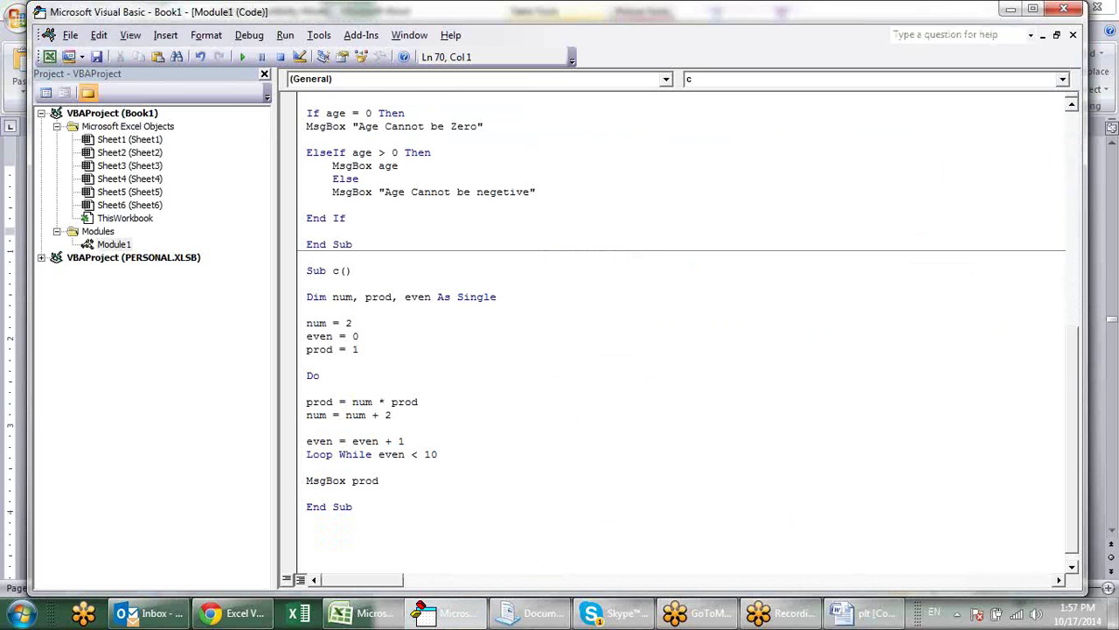
text(Sub c()  Dim num, prod, even As Single  num = 2 even = 0 prod = 1  Do  prod = num * prod num = num + 2  even = even + 1 Loop While even < 10  MsgBox prod  End Sub)
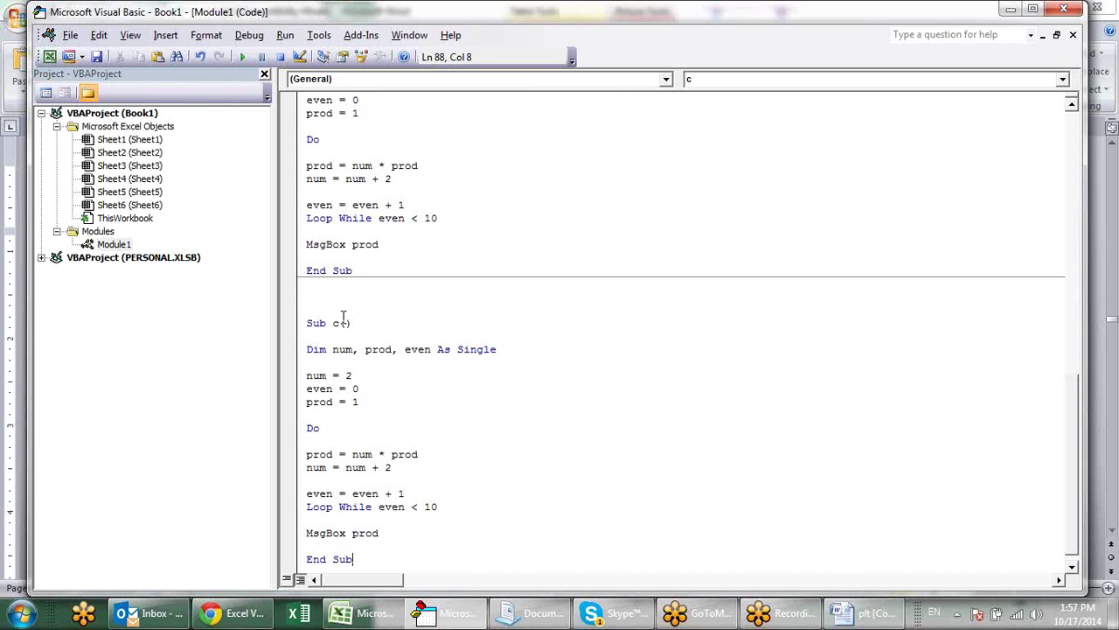
click(341, 323)
key(BackSpace)
text(d)
- Change Sub d's Dim line to declare num, odd, even, ctr As Single
key(alt+Tab)
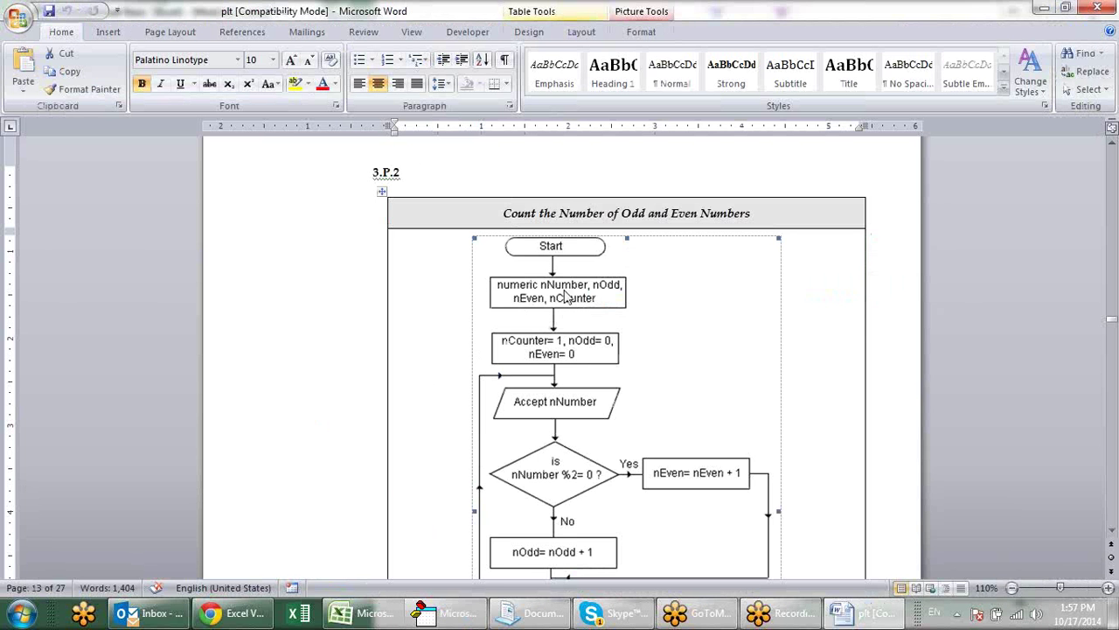
key(alt+Tab)
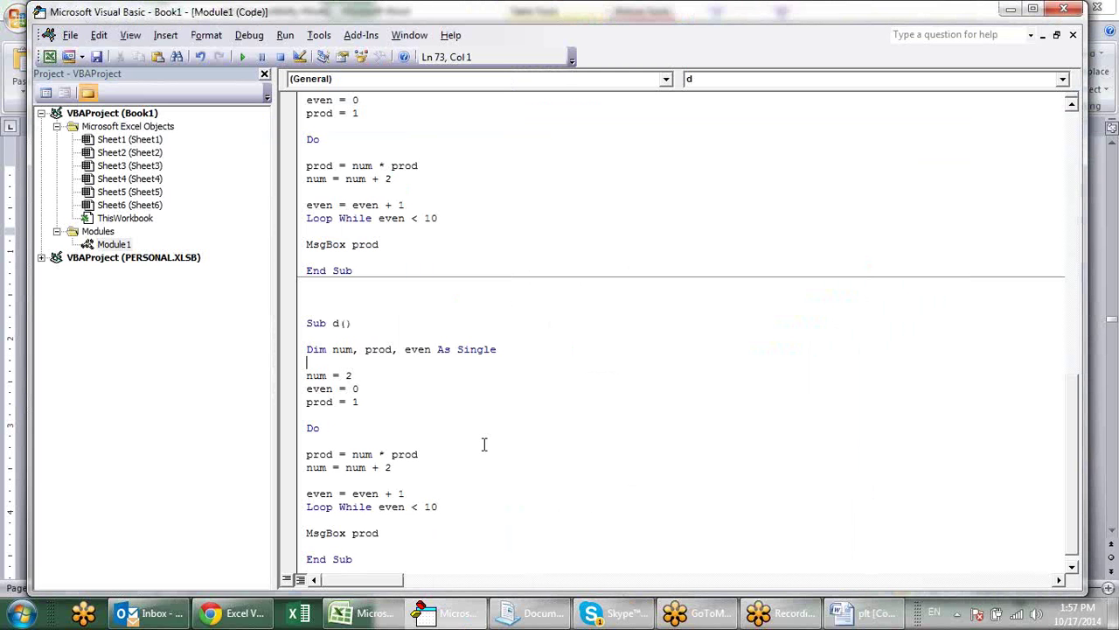
click(390, 350)
key(BackSpace)
key(BackSpace)
key(BackSpace)
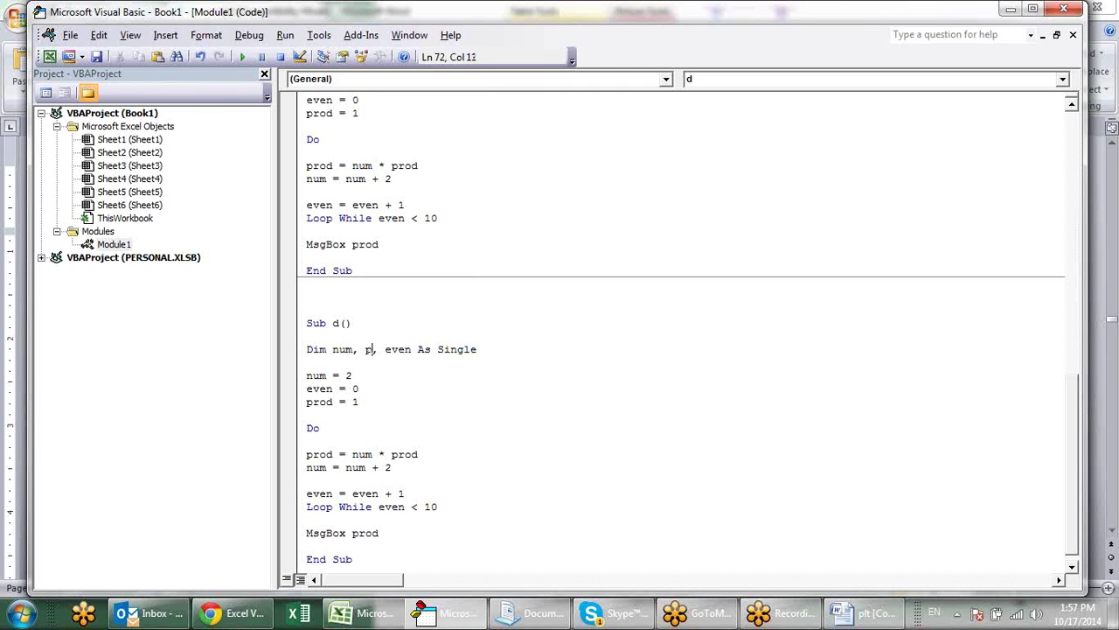
key(BackSpace)
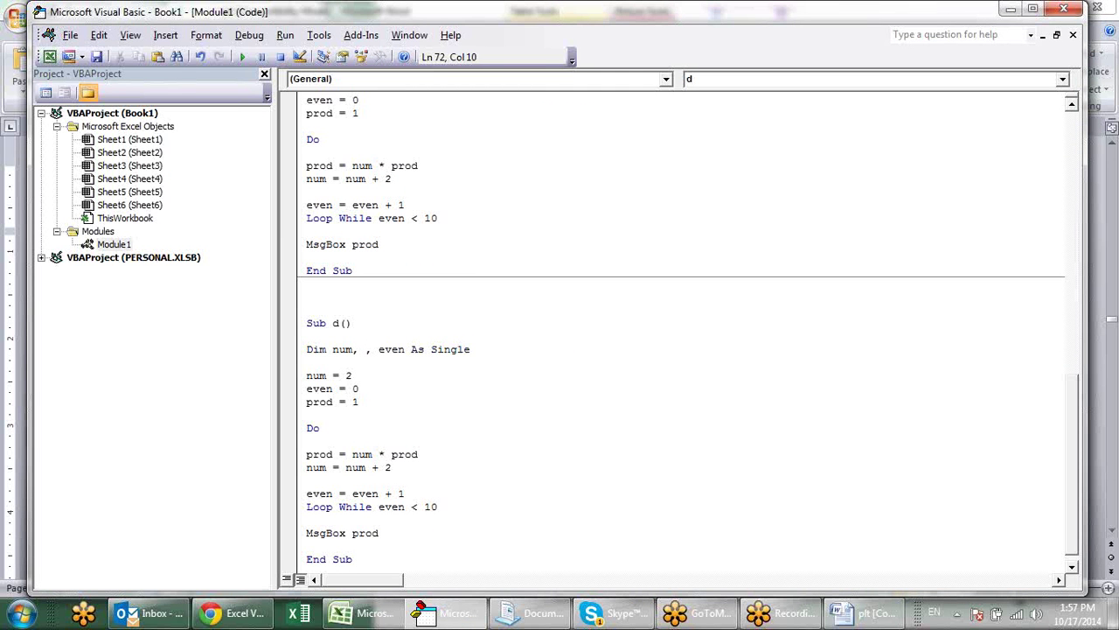
text(cdd)
key(Right)
key(Right)
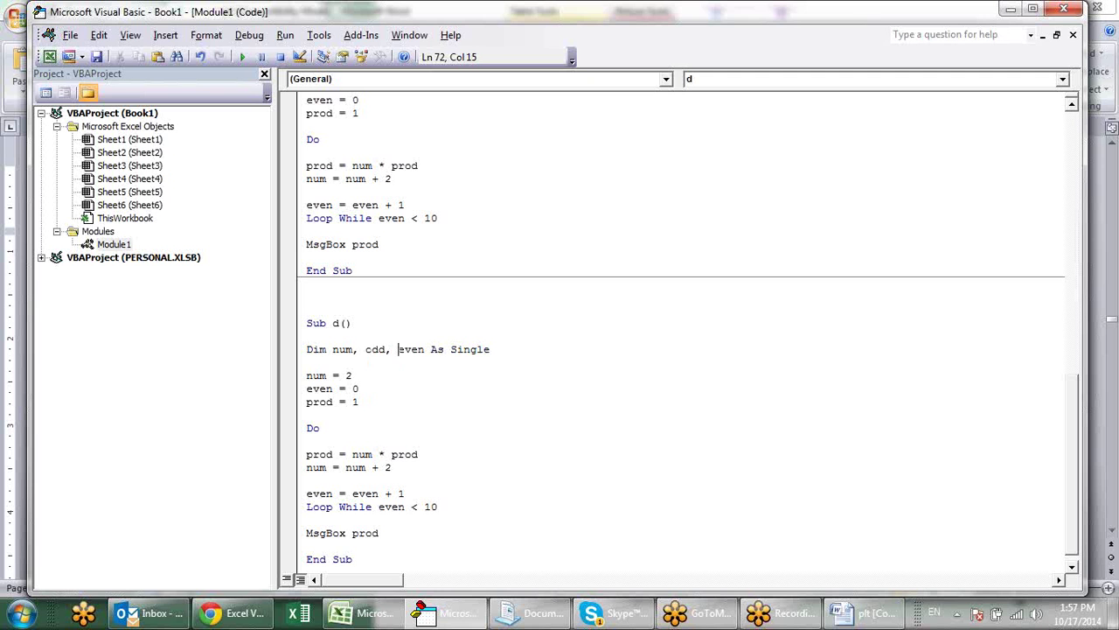
key(Right)
key(Right)
key(Right)
key(Right)
text(,cc)
key(BackSpace)
text(tr)
key(Down)
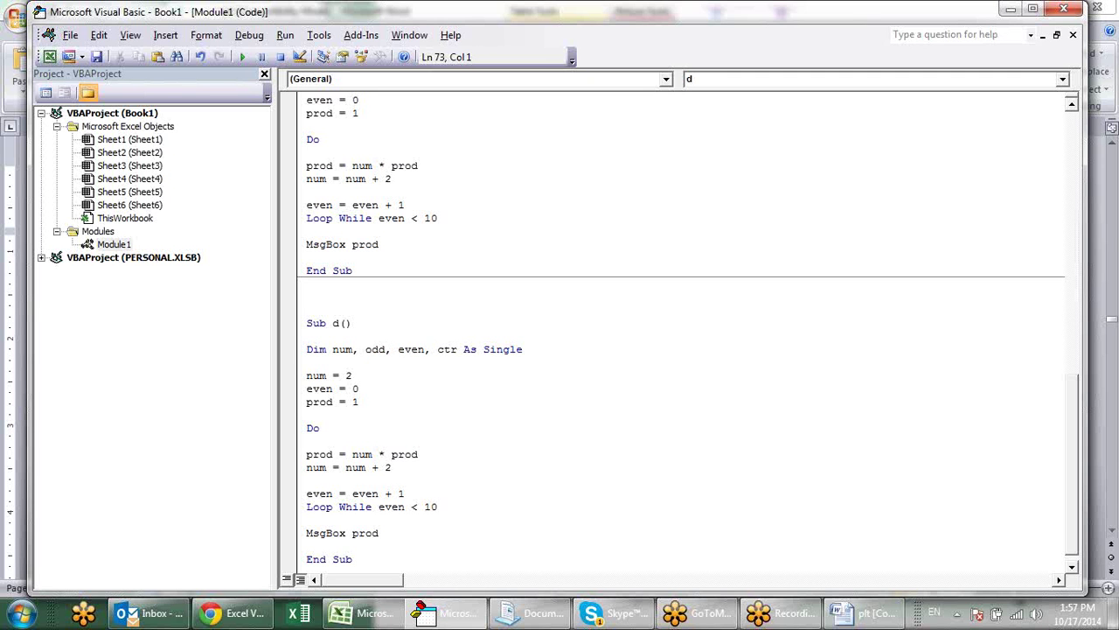
- Replace the num = 2 starting line with odd = 0, following the flowchart's variables
click(359, 388)
key(alt+Tab)
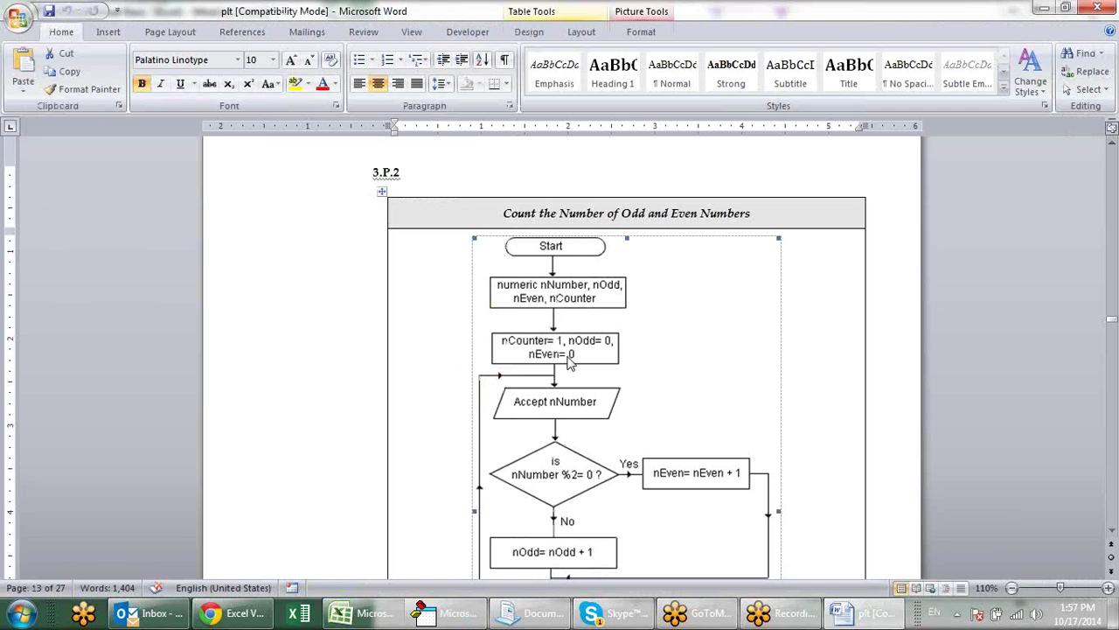
key(alt+Tab)
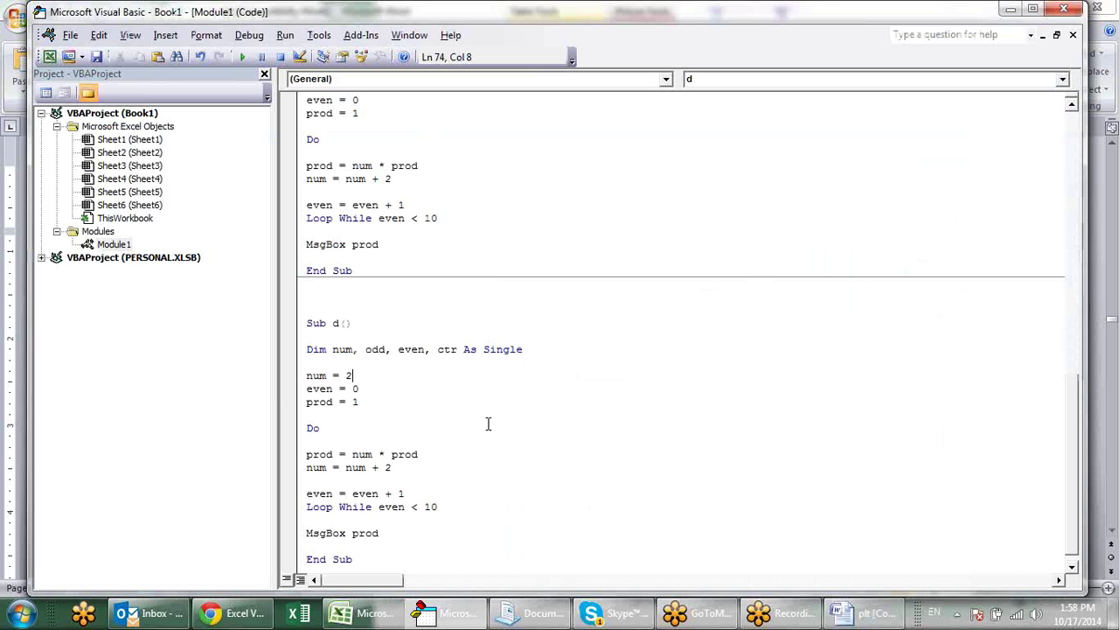
drag(327, 376, 297, 383)
text(o)
text(dd)
key(Right)
key(Right)
key(Right)
key(Right)
key(BackSpace)
text(0)
key(Down)
key(Left)
key(Left)
- Change prod = 1 to ctr = 1 and add a blank line after it
click(333, 402)
key(BackSpace)
key(BackSpace)
key(BackSpace)
key(BackSpace)
text(ctr)
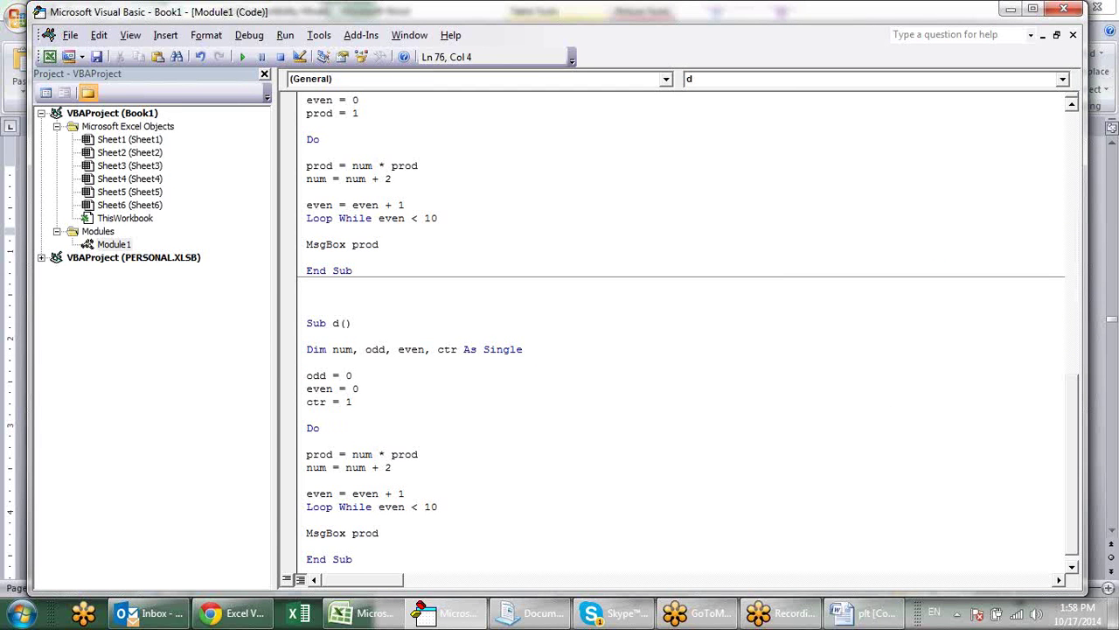
click(338, 402)
key(Return)
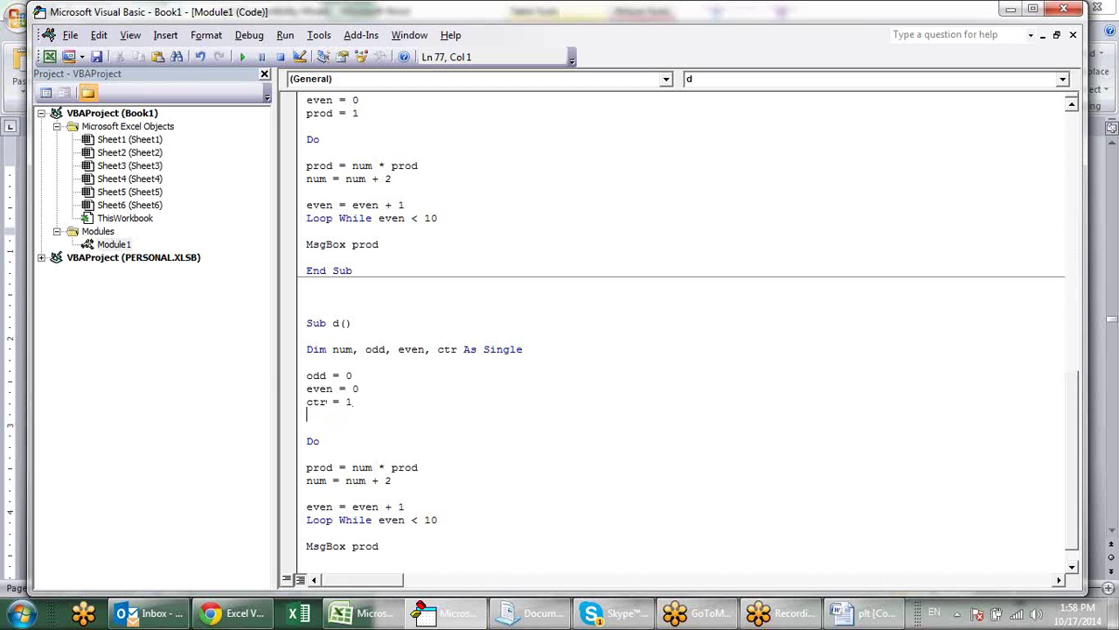
text(od)
key(BackSpace)
key(BackSpace)
- Scroll down the odd/even flowchart in Word, then go back to Sub d's code
key(alt+Tab)
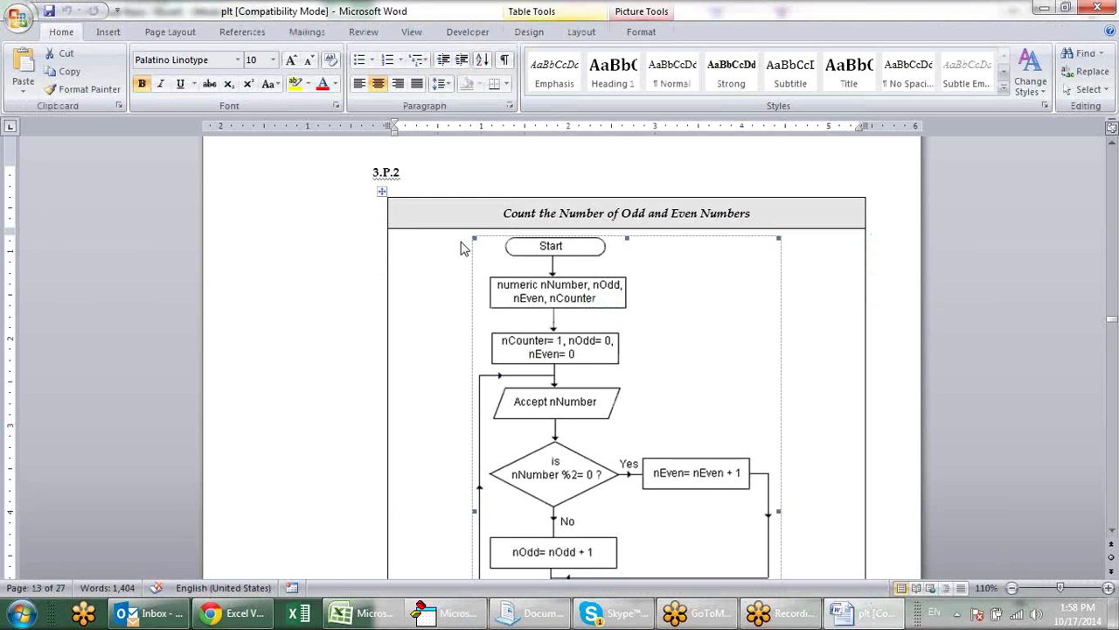
key(alt)
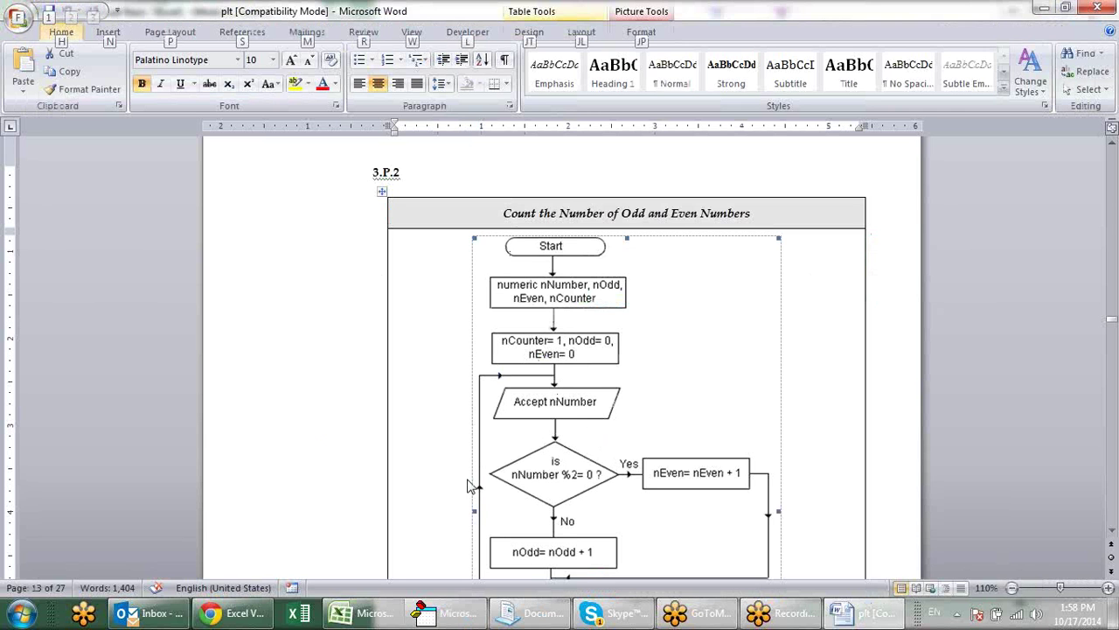
scroll(727, 389, down, 3)
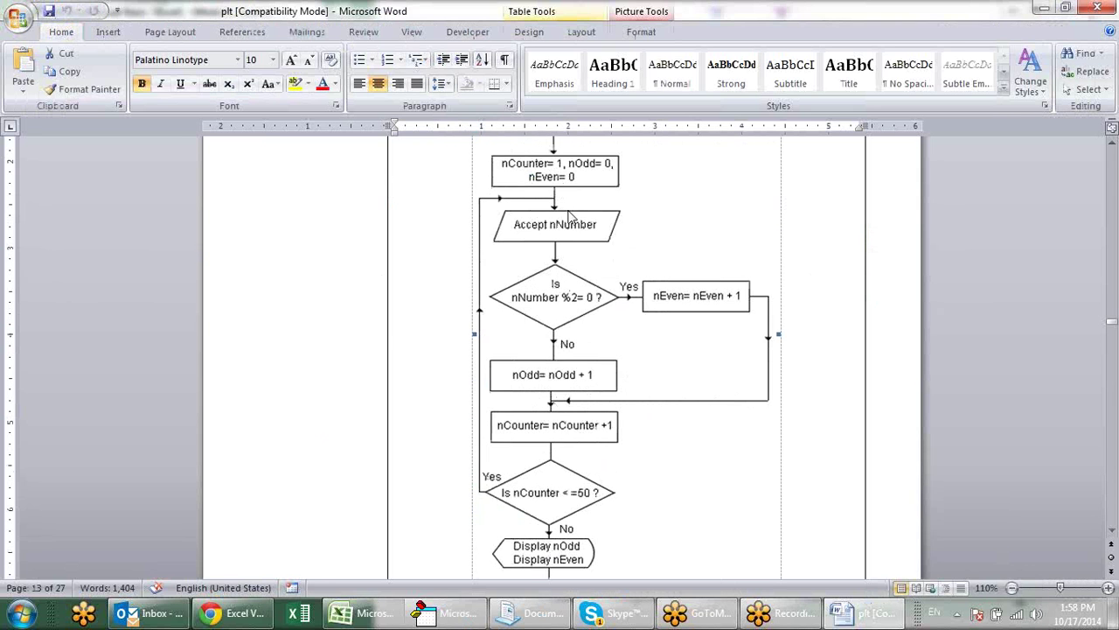
key(alt+Tab)
scroll(374, 385, down, 1)
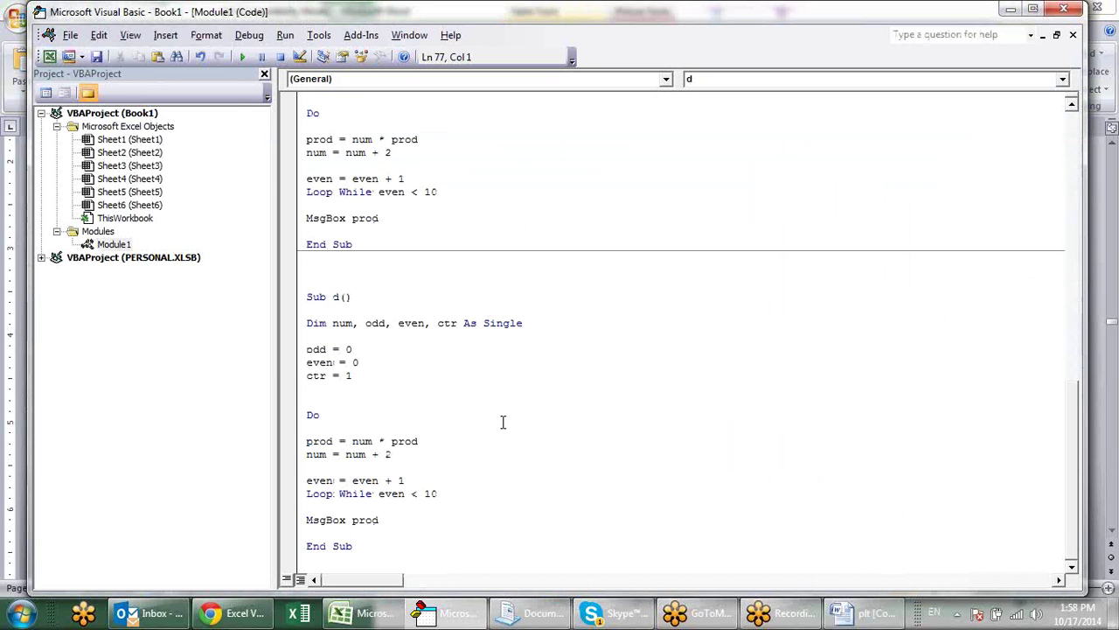
- Remove the blank line before Do and delete the old loop body from Sub d
key(Delete)
key(alt+Tab)
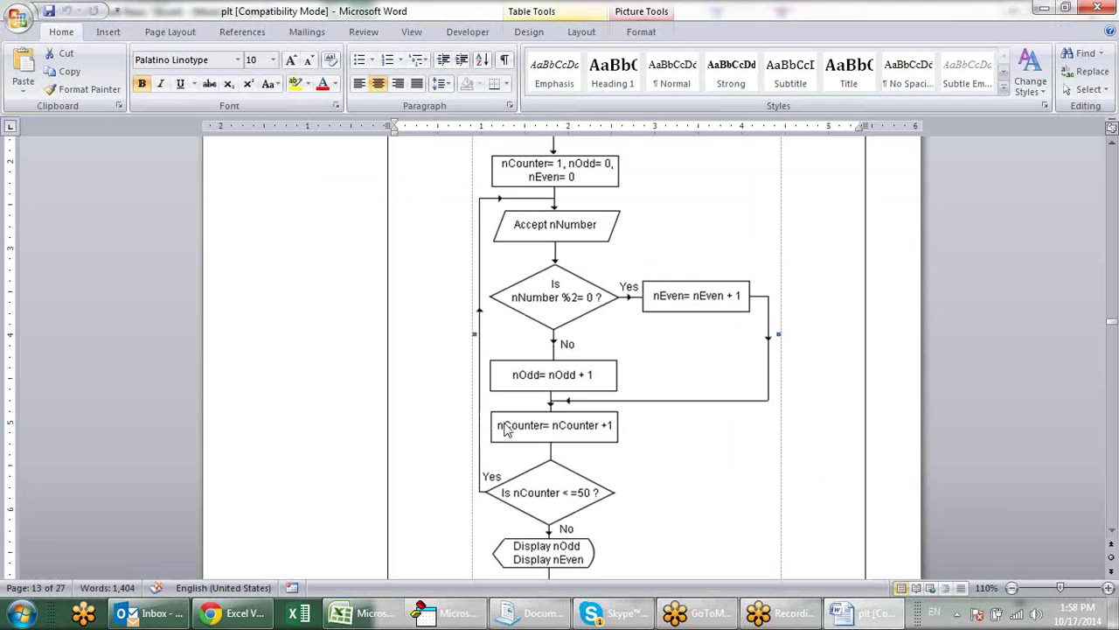
scroll(546, 428, down, 3)
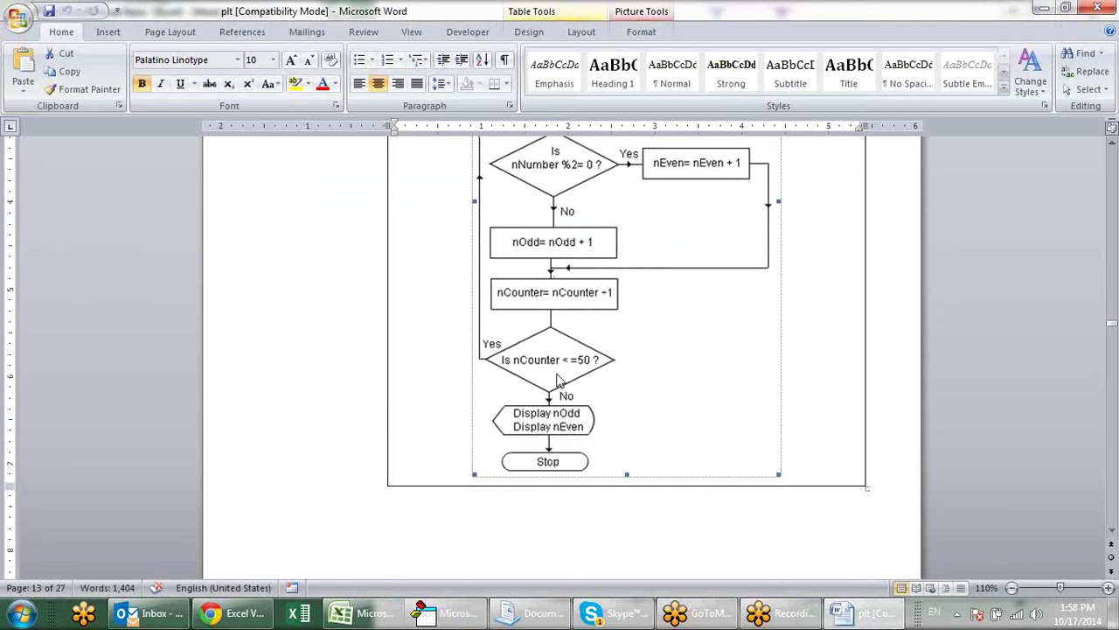
key(alt+Tab)
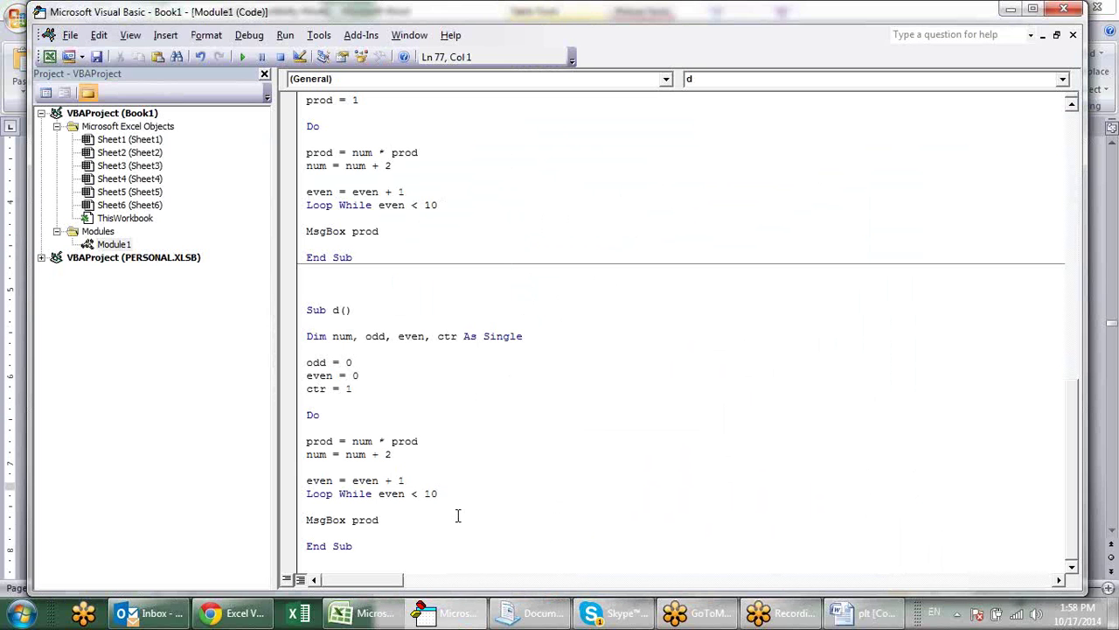
key(alt+Tab)
key(alt+Tab)
drag(311, 441, 448, 475)
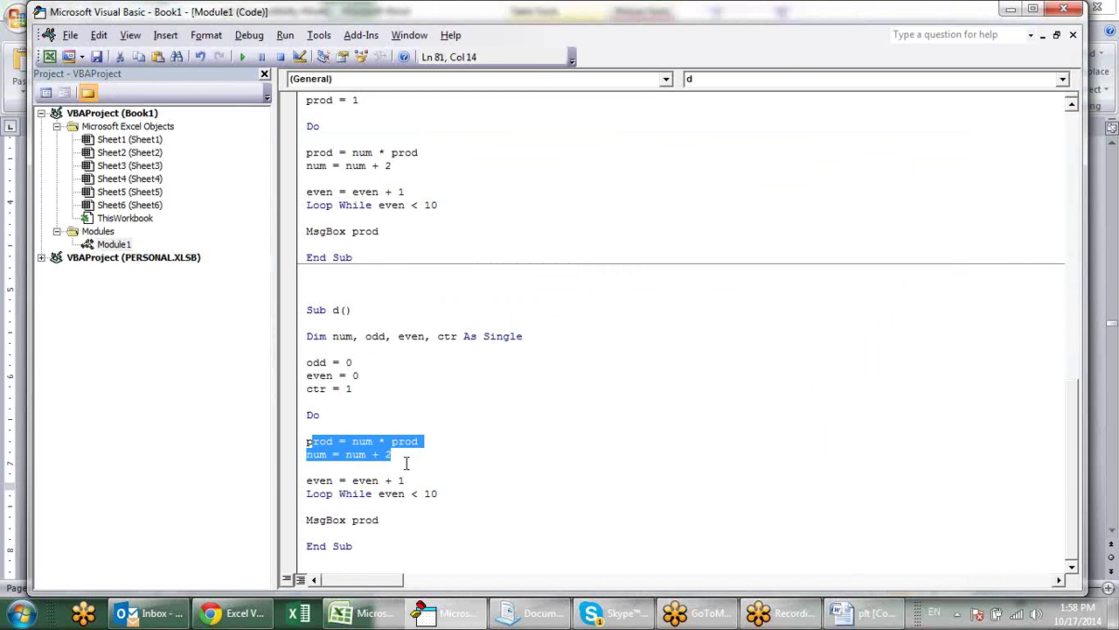
key(Delete)
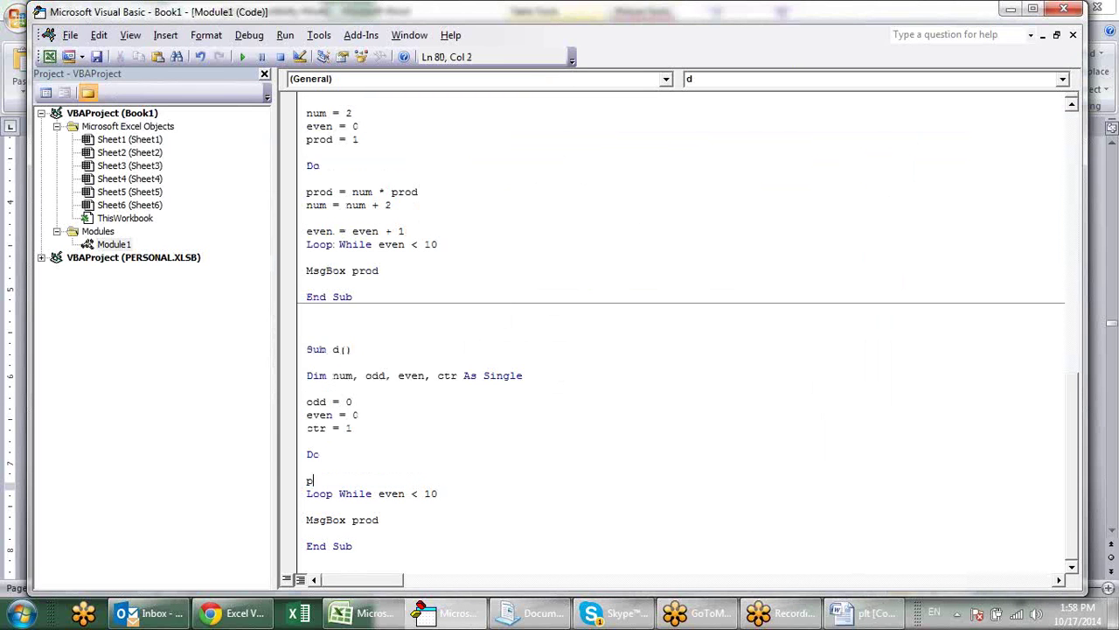
key(BackSpace)
- Delete the MsgBox prod line and set the cursor inside the empty loop
mouse_move(383, 519)
mouse_down()
mouse_move(340, 520)
mouse_move(353, 513)
mouse_up()
key(alt+Tab)
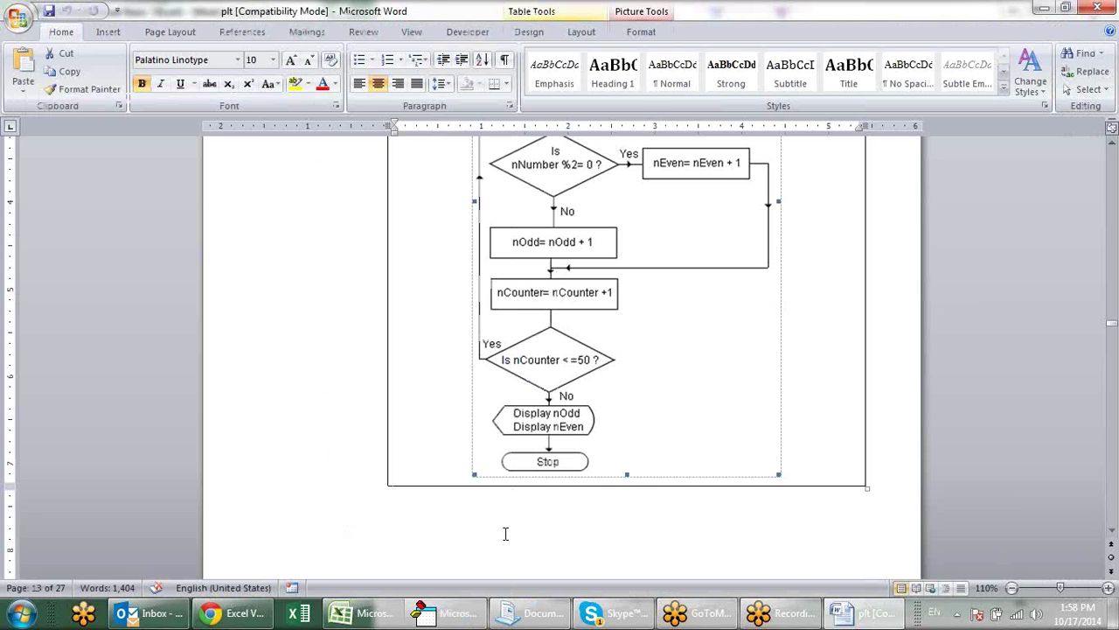
key(alt+Tab)
drag(417, 520, 297, 519)
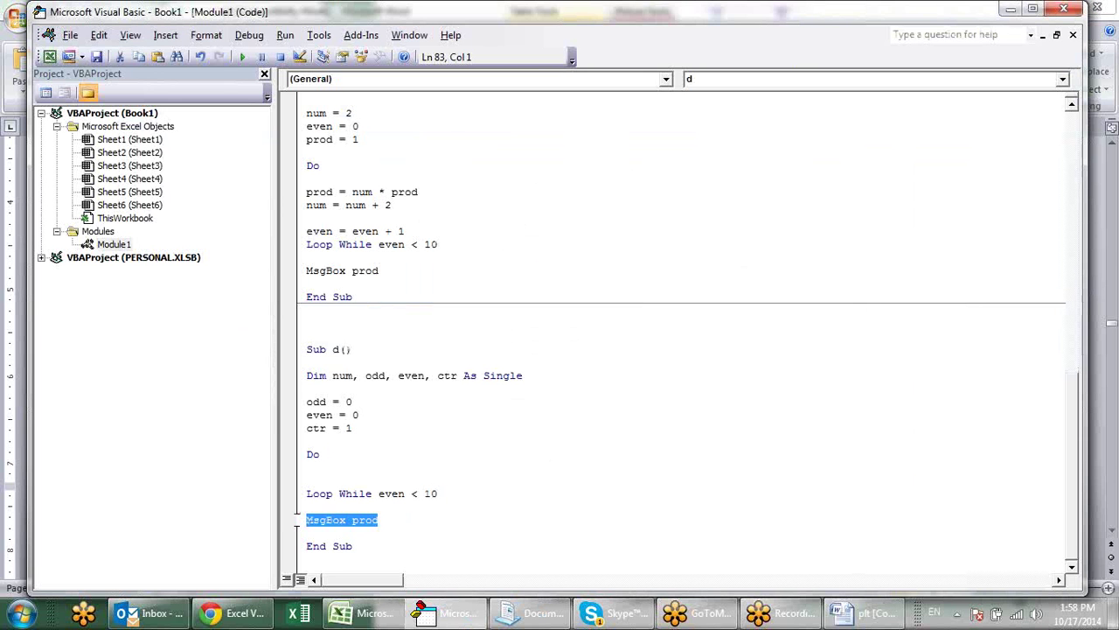
key(Delete)
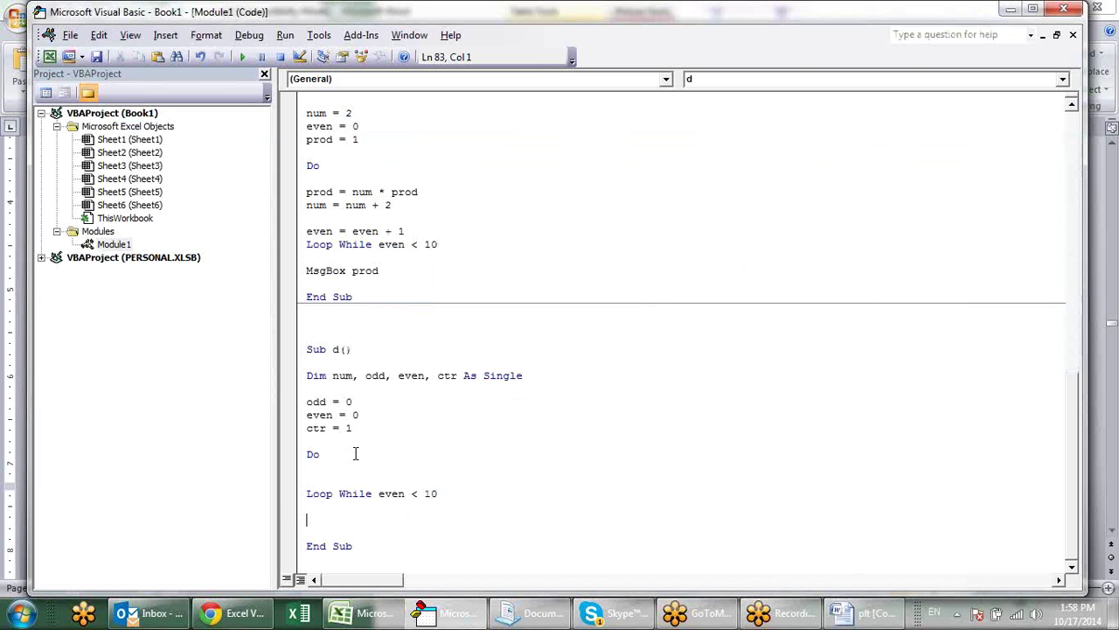
click(355, 466)
key(alt+Tab)
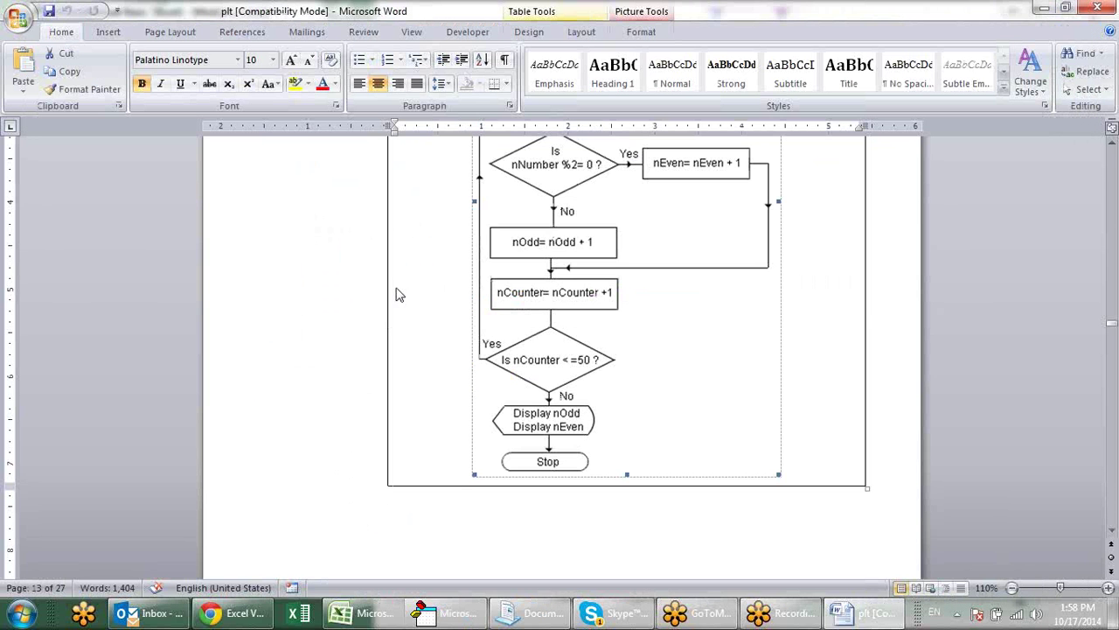
scroll(632, 253, up, 3)
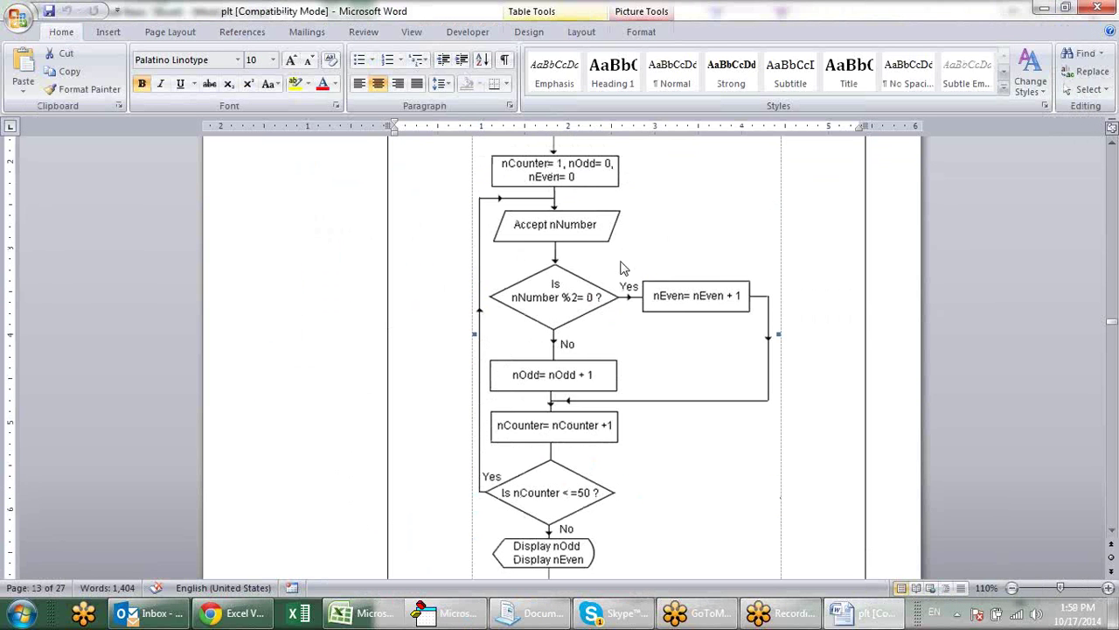
- Type num = CInt(InputBox("Enter Value")) as the first line inside the Do loop
key(alt+Tab)
text(num)
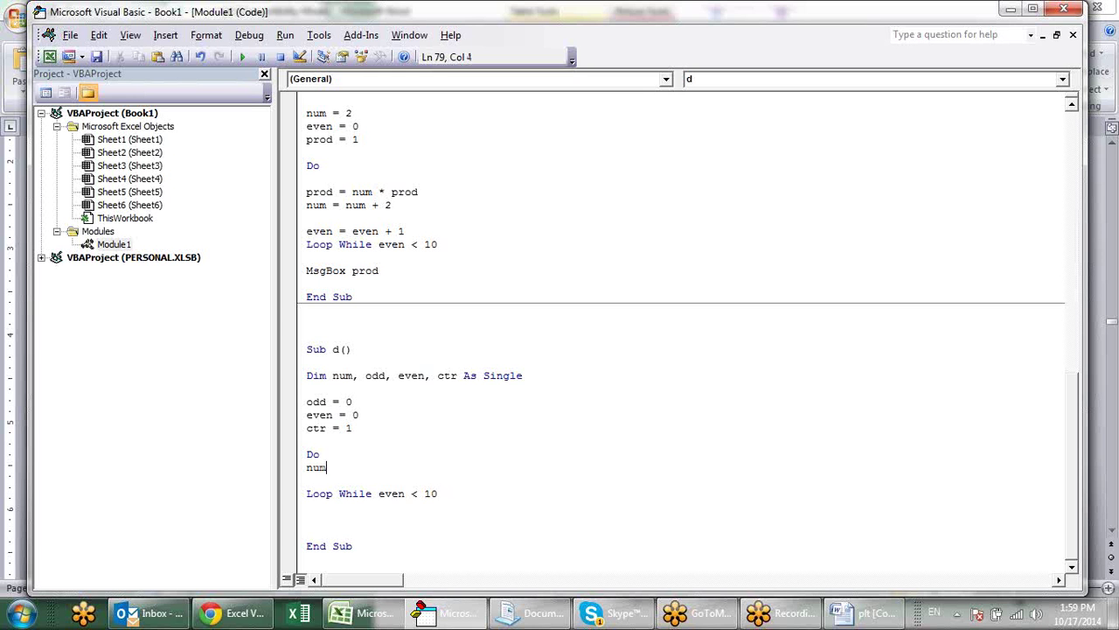
text(=)
text(ctr)
key(BackSpace)
key(BackSpace)
text(os)
text(in)
key(BackSpace)
key(BackSpace)
key(BackSpace)
key(BackSpace)
key(BackSpace)
text(cint)
text((input)
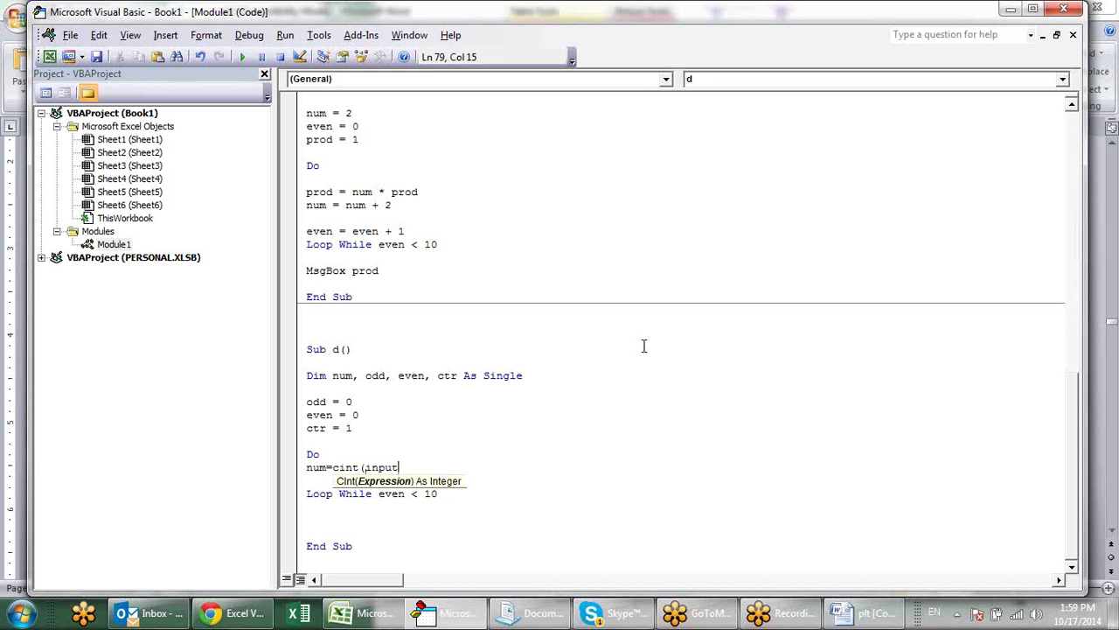
text(box)
key(BackSpace)
text(x)
text((")
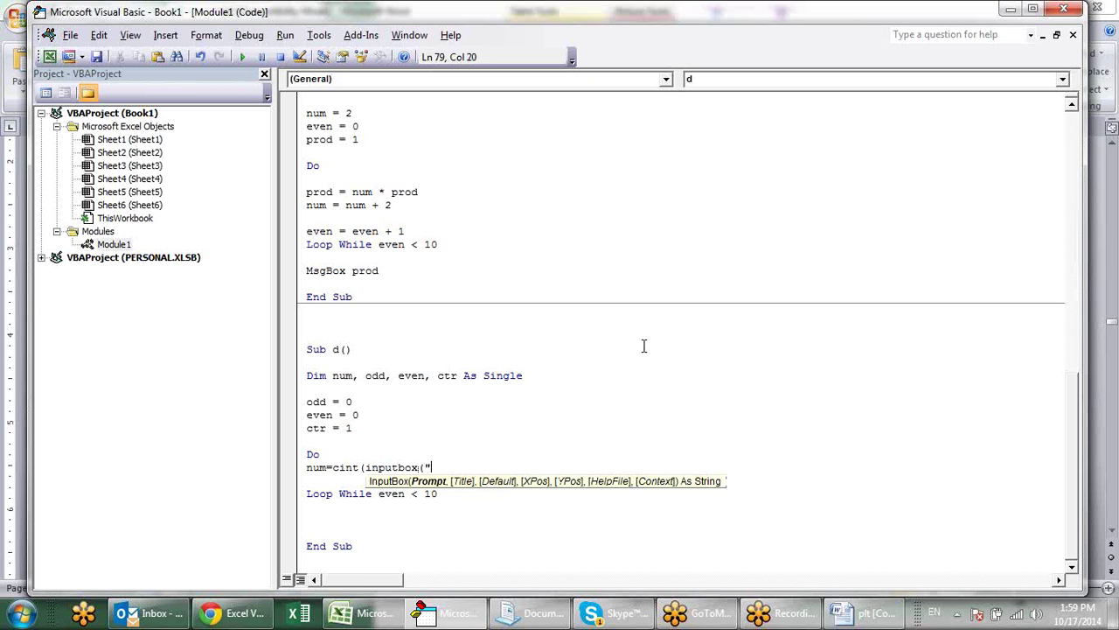
text(Enter )
text(Value)
text("))
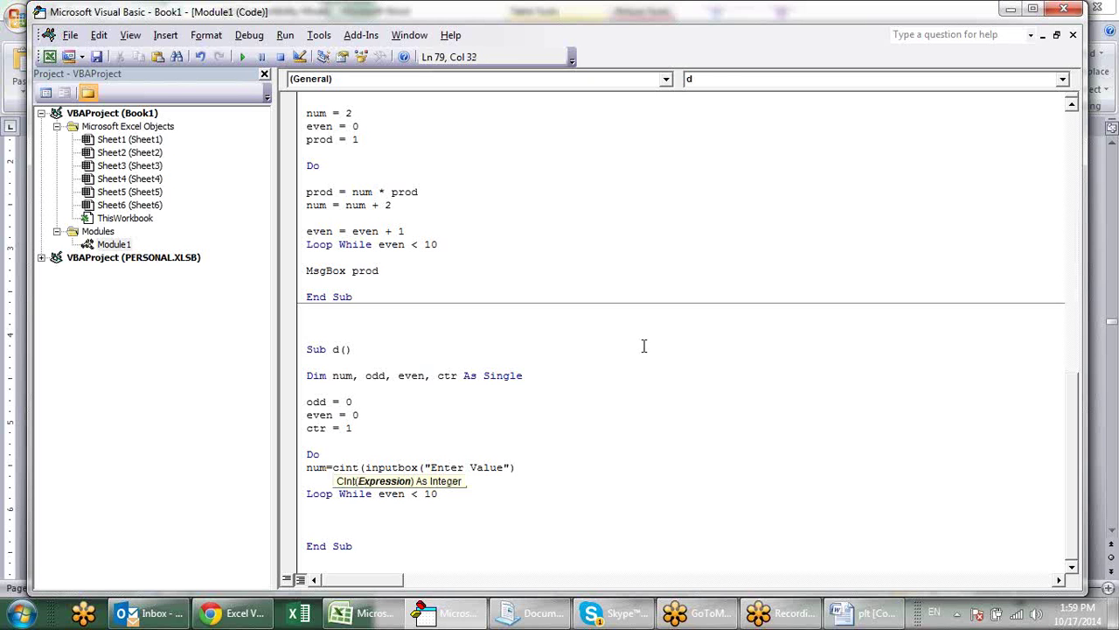
text())
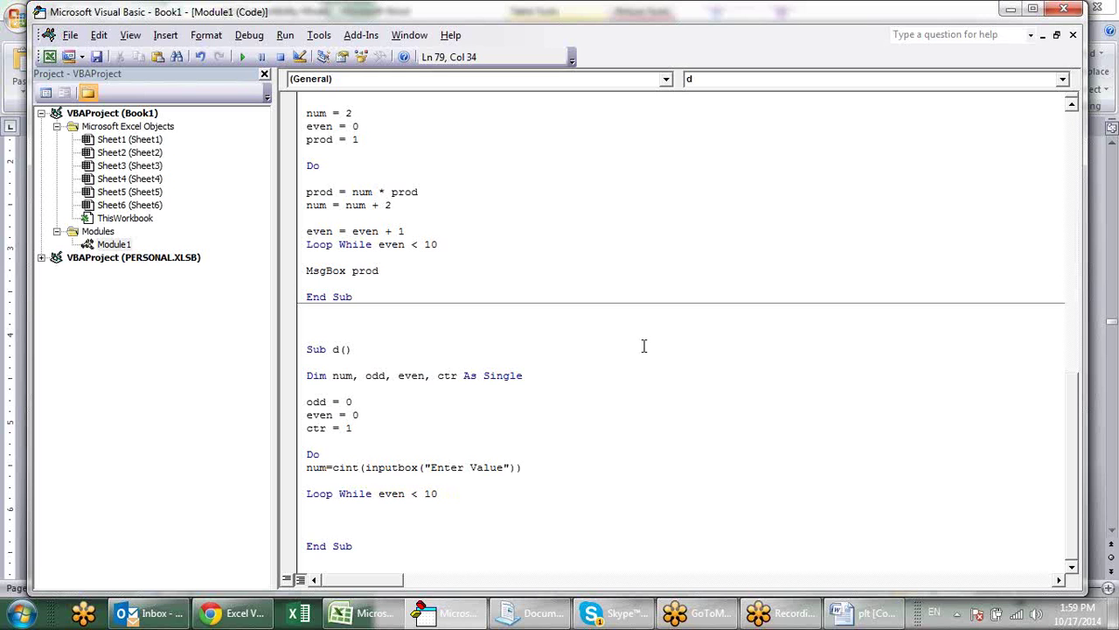
key(Down)
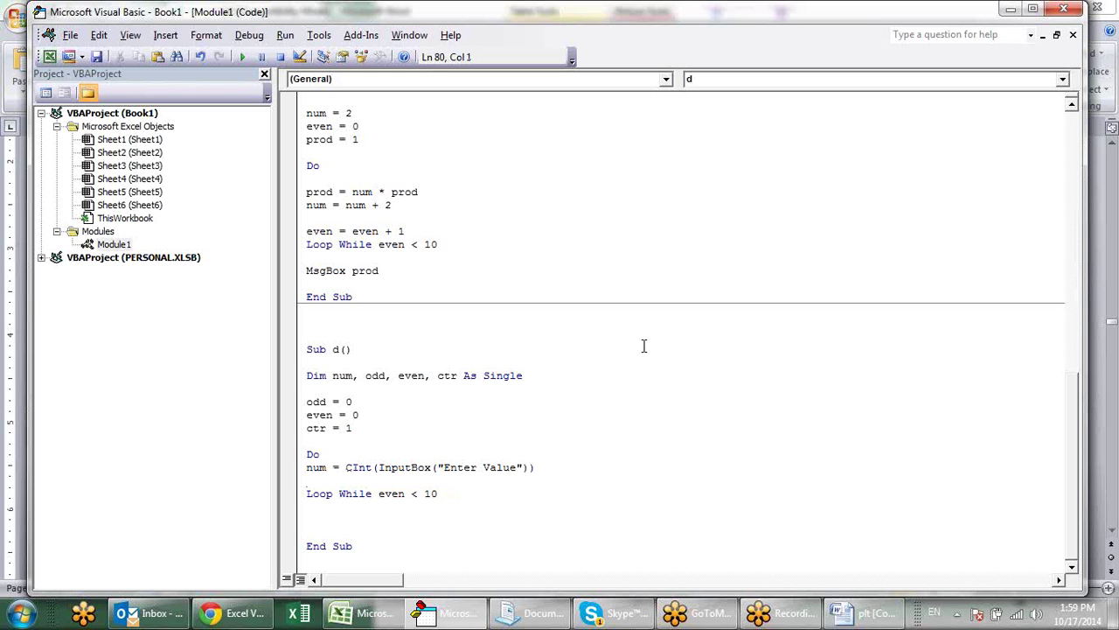
- Add blank lines below the InputBox line after checking the Word flowchart
click(558, 469)
key(Return)
key(Return)
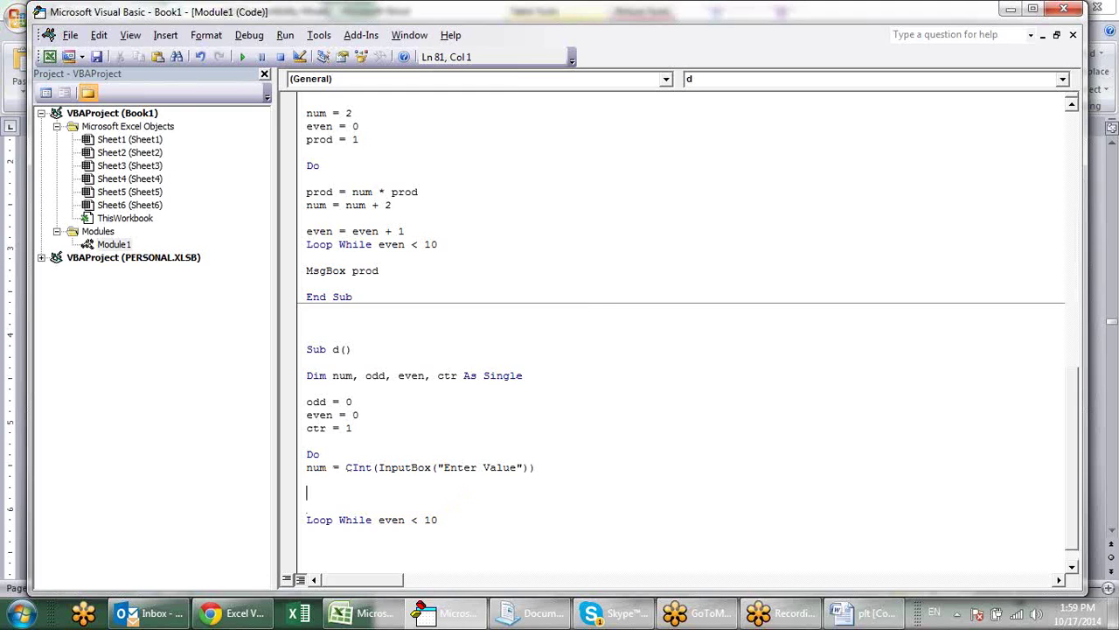
key(alt+Tab)
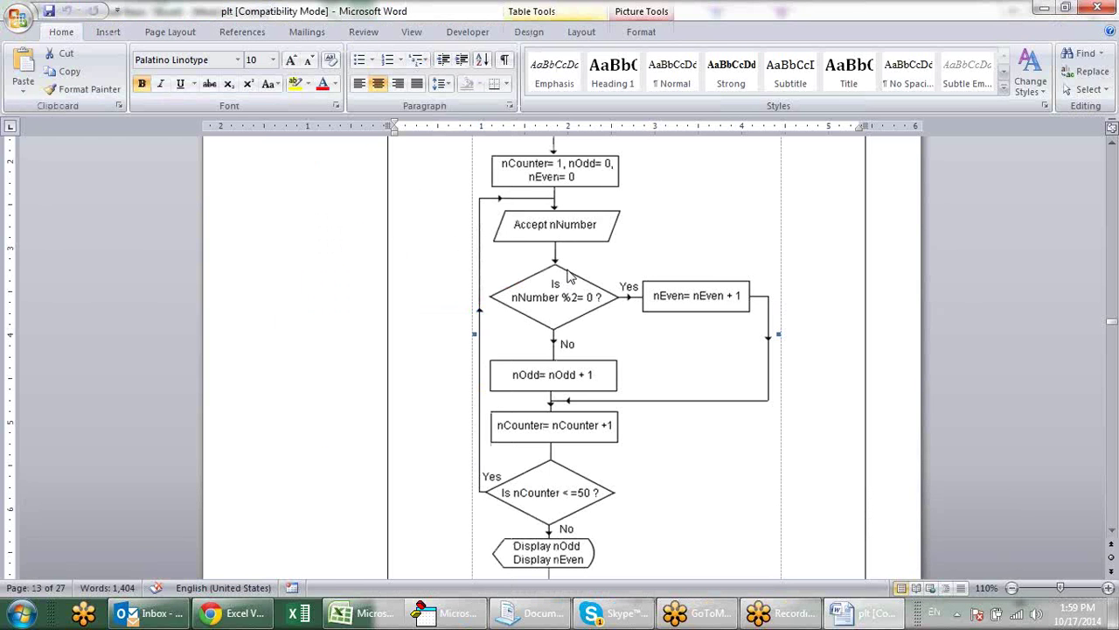
key(alt+Tab)
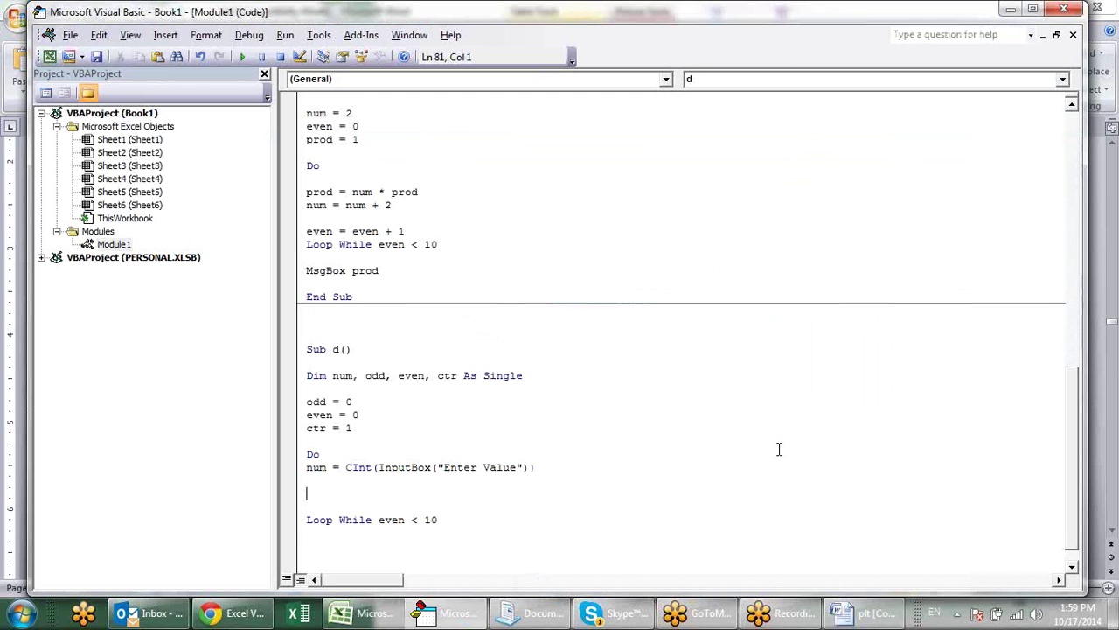
key(Return)
key(Return)
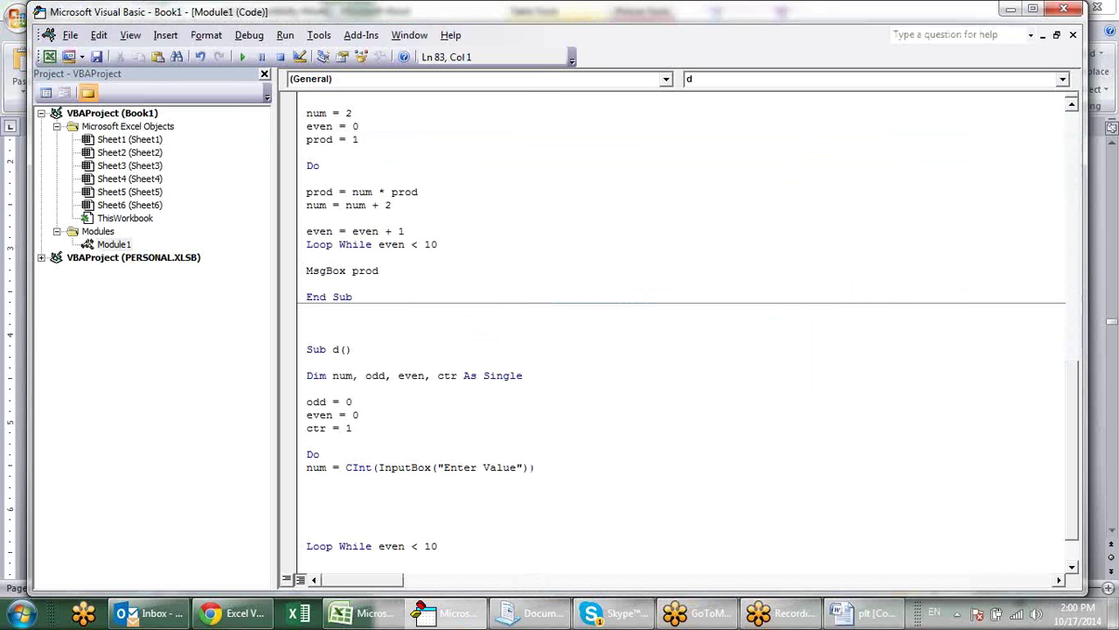
click(307, 494)
- Write If num Mod 2 = 0 Then, Else and End If below the InputBox line
text(if )
text(num)
text( mod )
text(2)
text(=0)
key(Return)
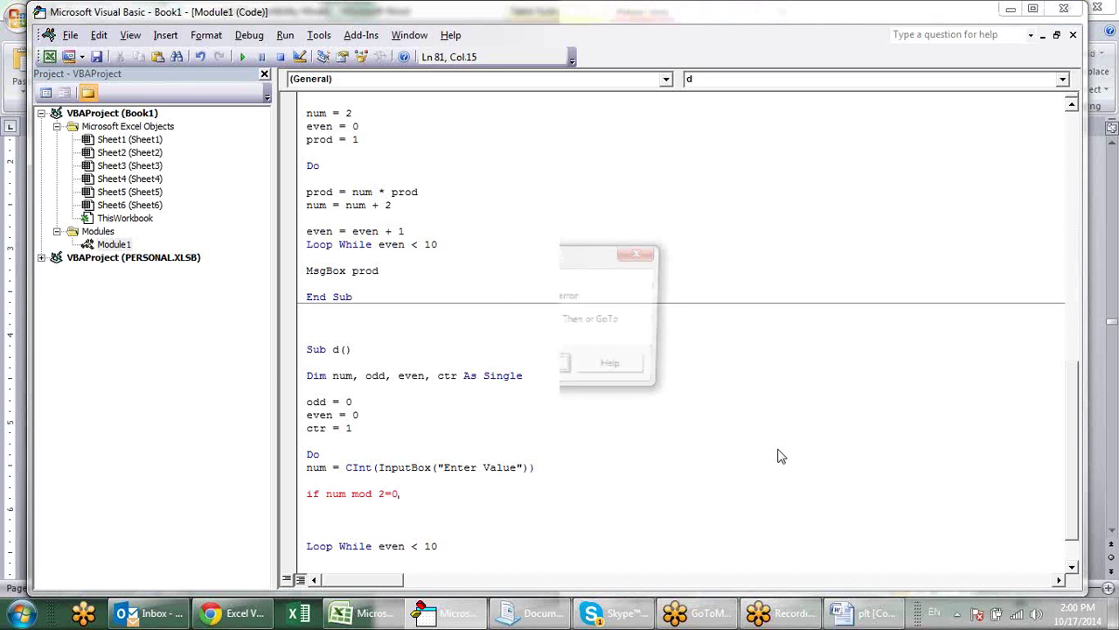
key(Return)
text(then)
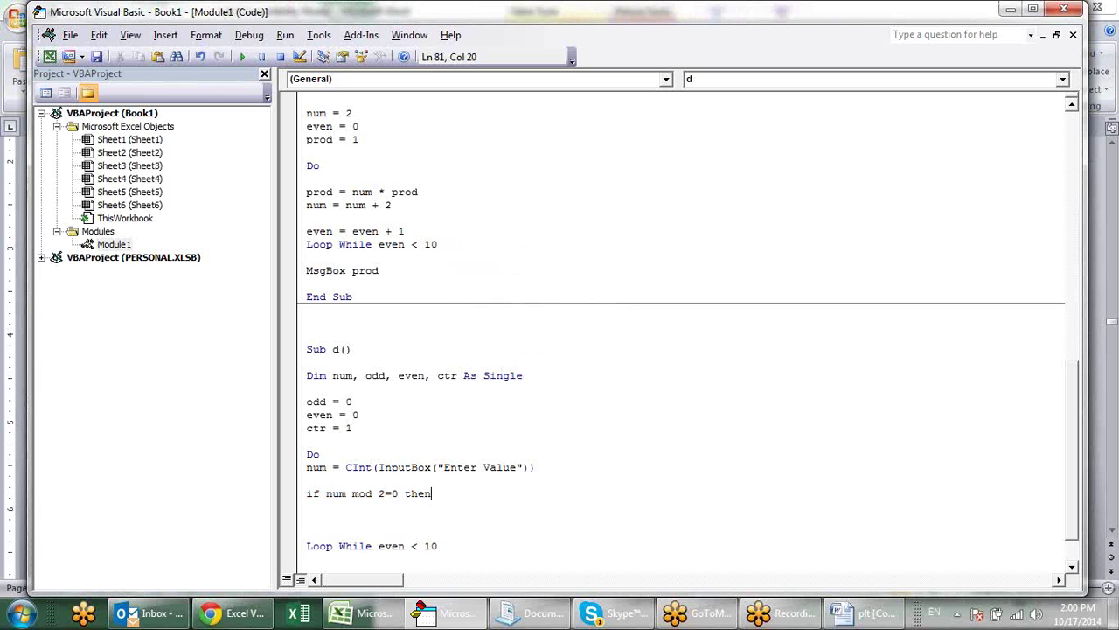
key(Return)
key(Return)
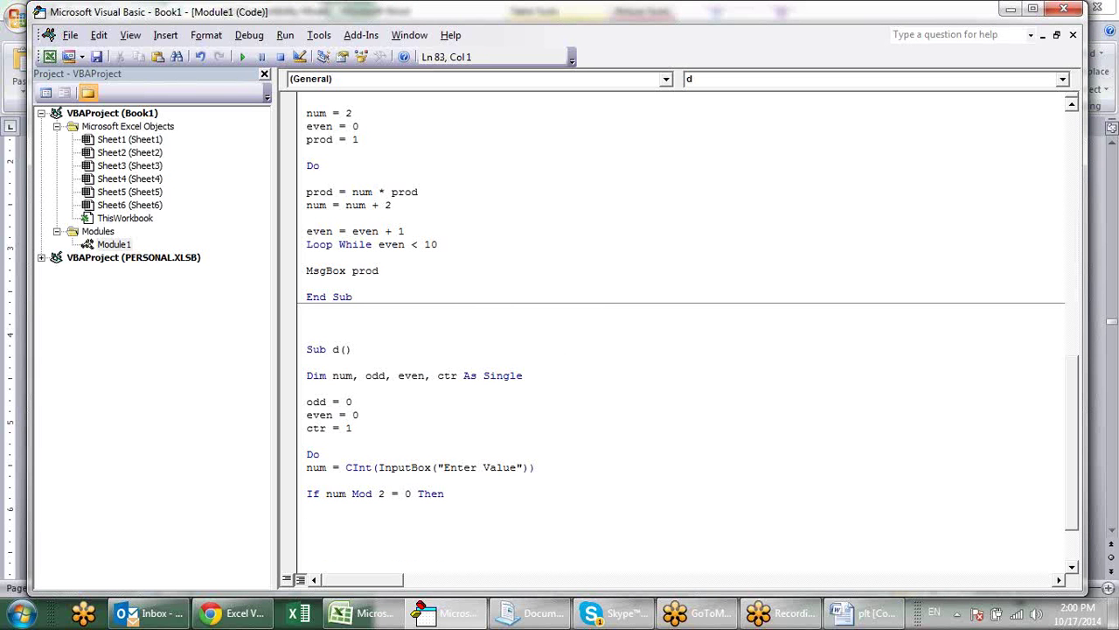
text(esle)
key(BackSpace)
key(BackSpace)
key(BackSpace)
text(lse)
key(Return)
key(Return)
text(end if)
scroll(763, 361, down, 3)
key(Return)
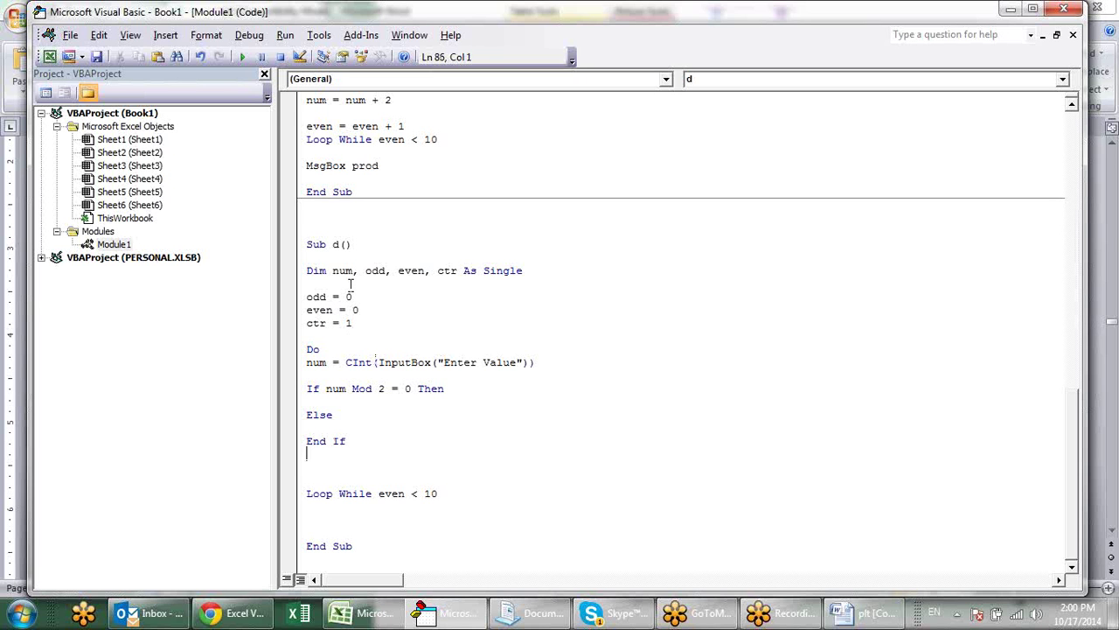
- Indent the num = CInt line, the If block and the whole Do…Loop body
click(307, 358)
key(Tab)
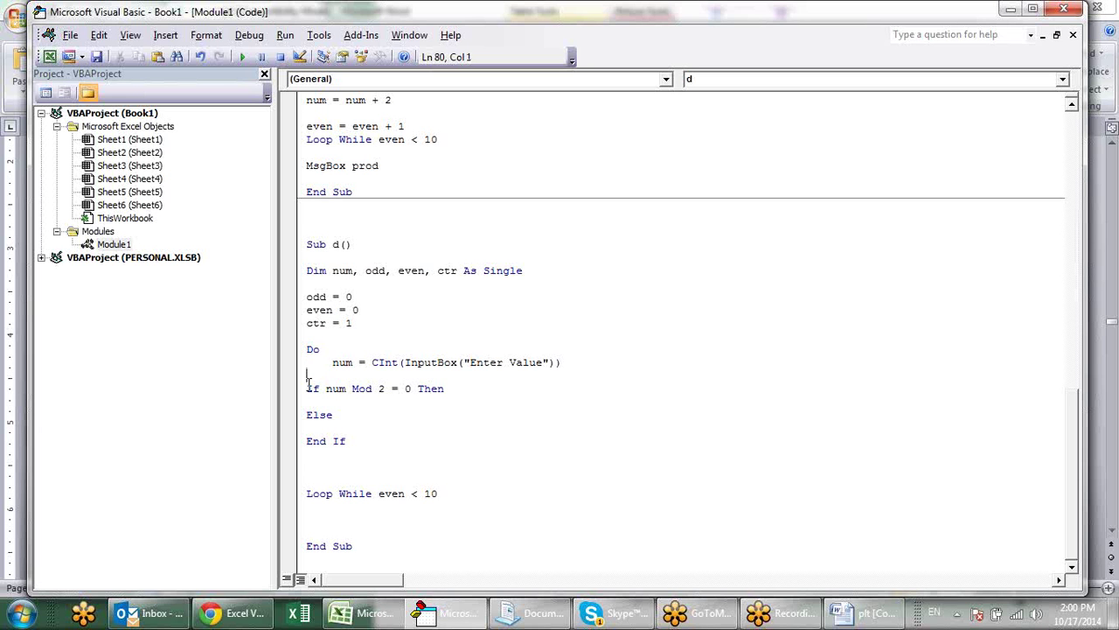
drag(307, 387, 376, 444)
key(Tab)
click(433, 443)
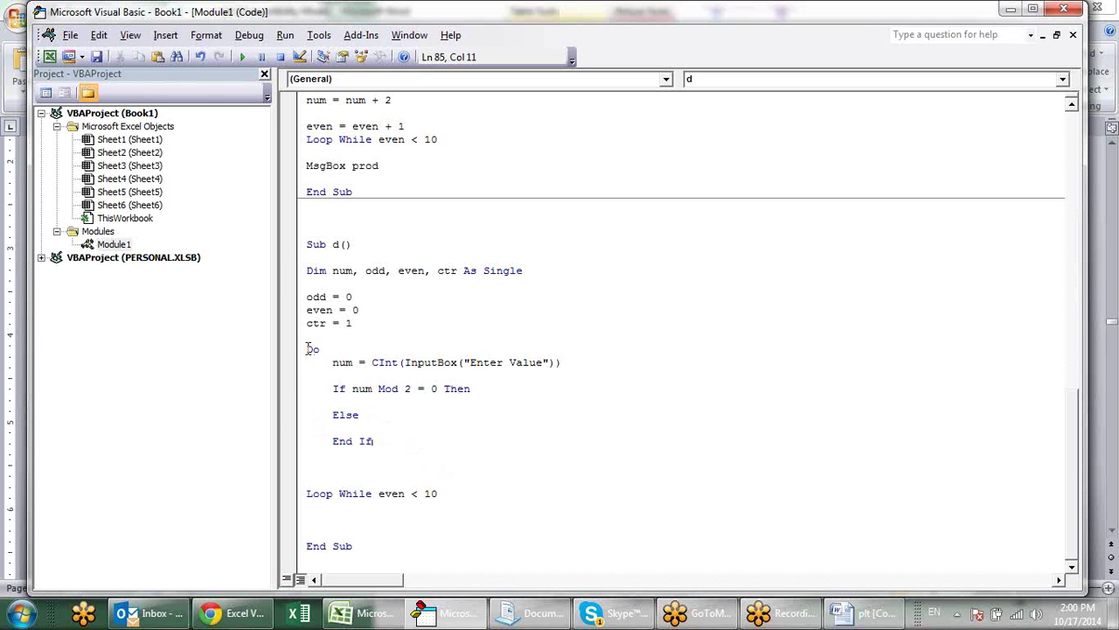
drag(307, 348, 468, 494)
key(Tab)
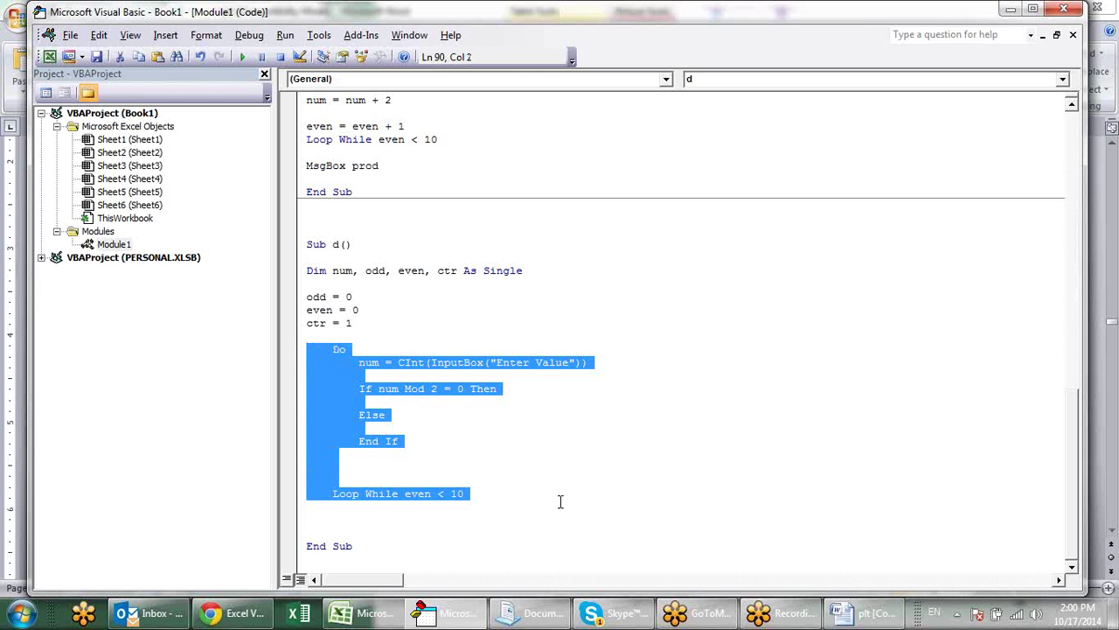
click(494, 455)
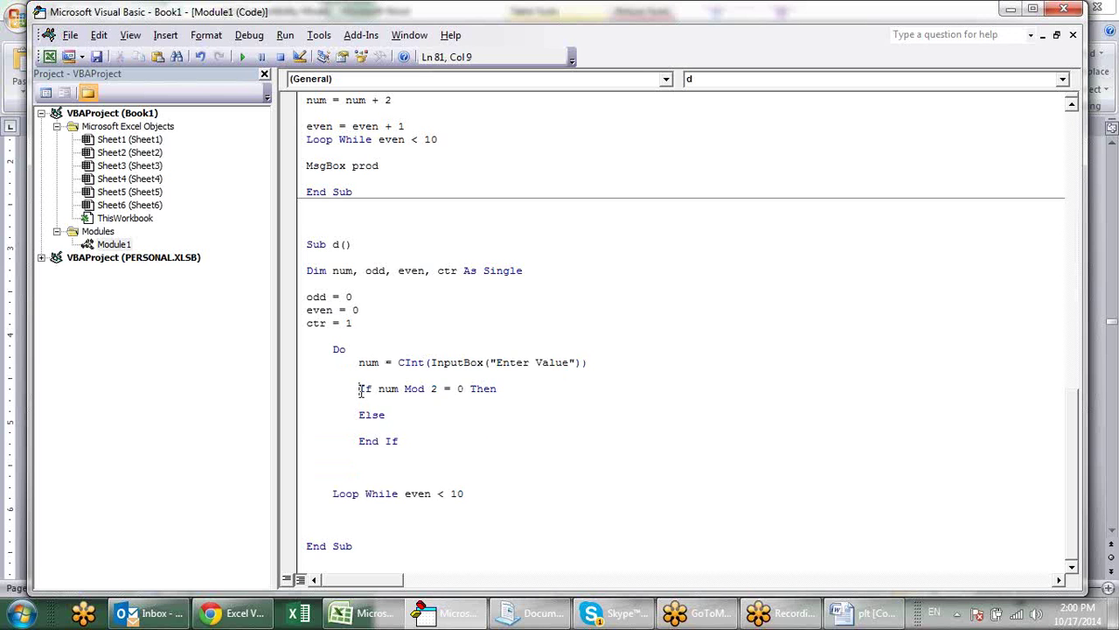
drag(360, 389, 410, 440)
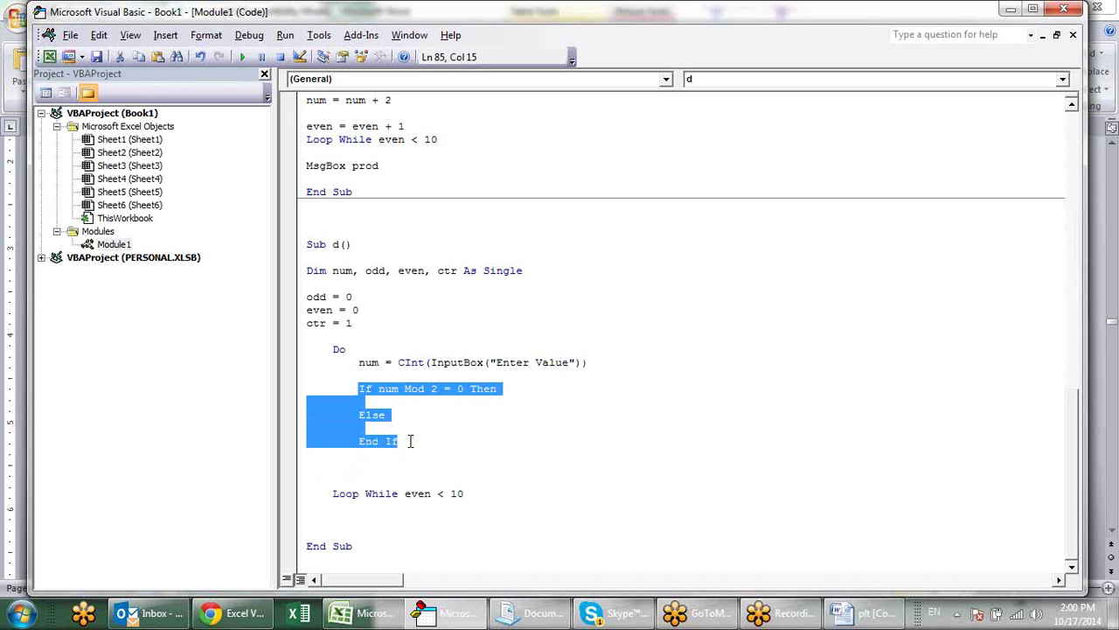
key(Tab)
click(464, 431)
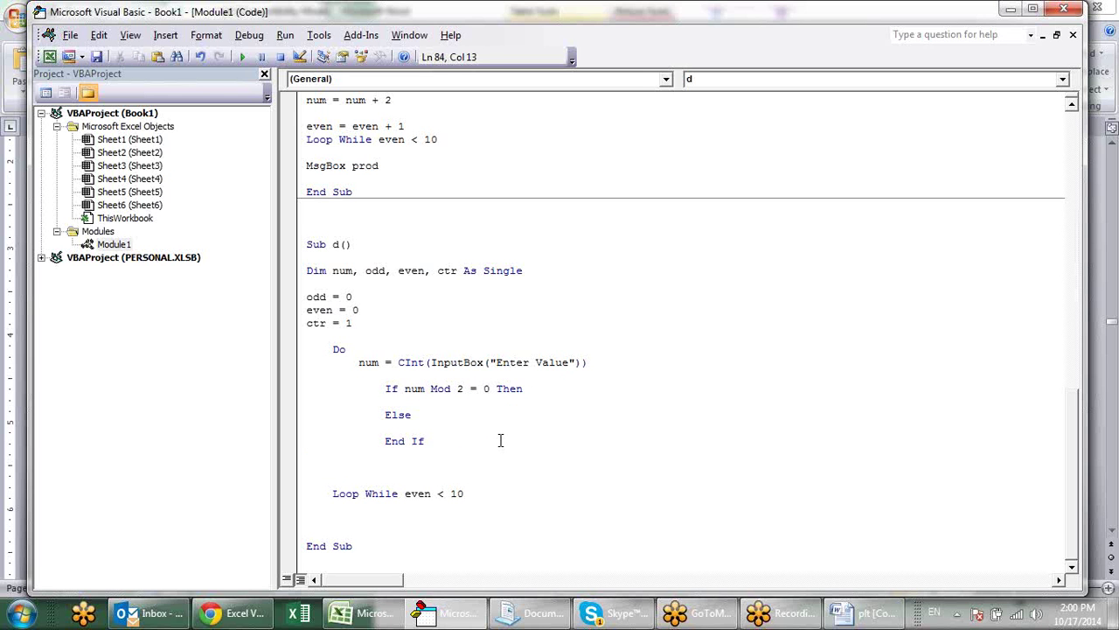
click(433, 402)
- Add even = even + 1 under the If…Then line
key(Tab)
click(533, 393)
key(Return)
key(alt+Tab)
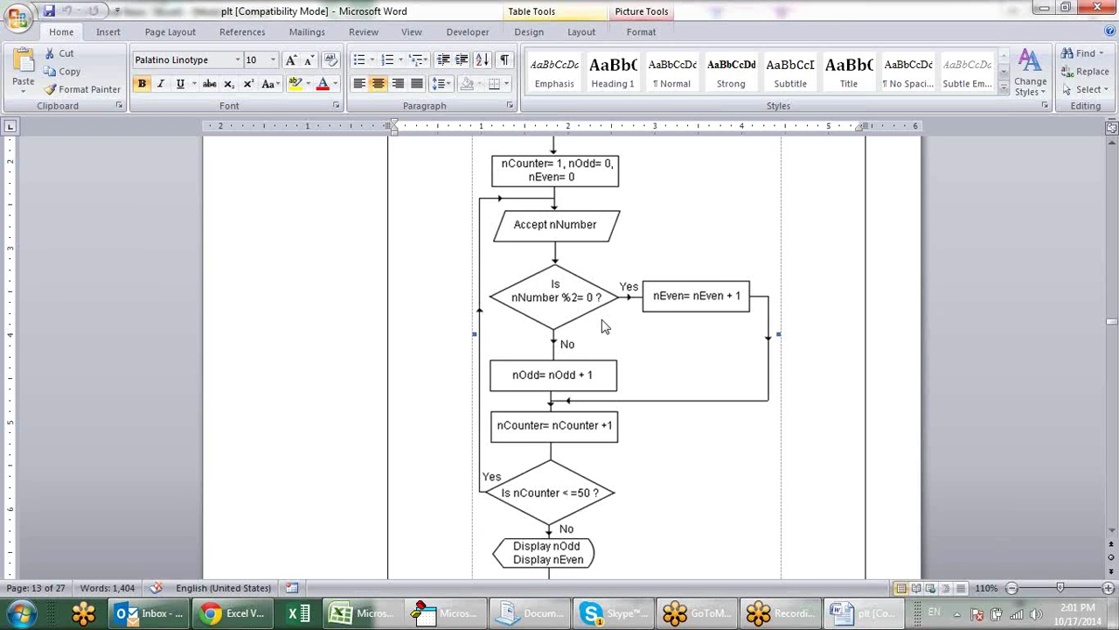
key(alt+Tab)
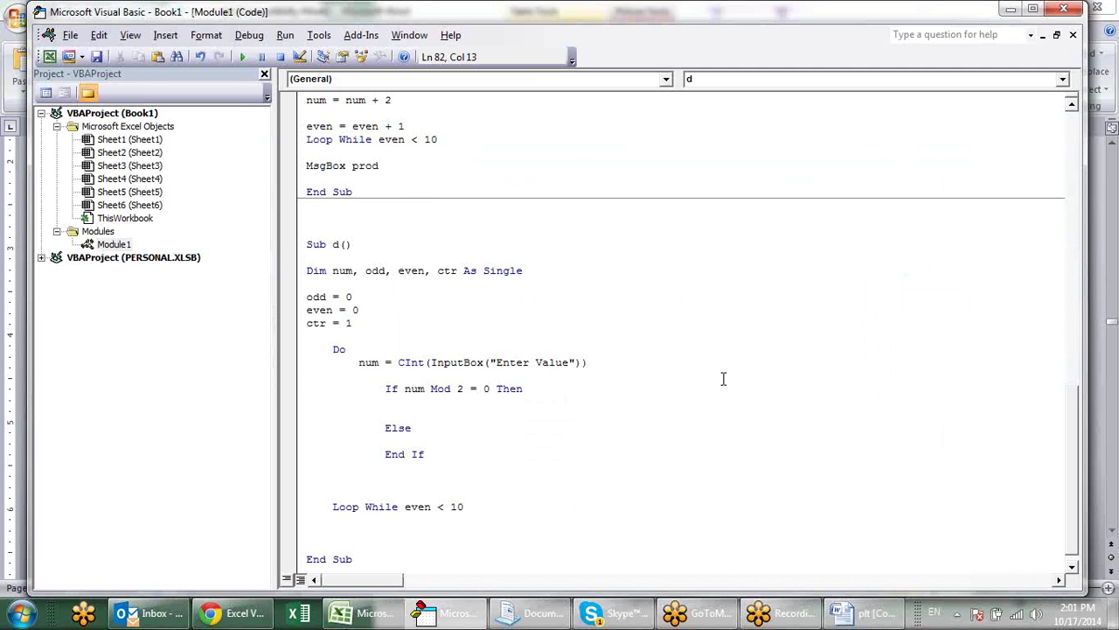
text(e)
text(ven)
text(=even)
text(+)
text(1)
- Add odd = odd + 1 under Else and indent both counter lines
click(412, 428)
key(Down)
text(odd)
text(=odd)
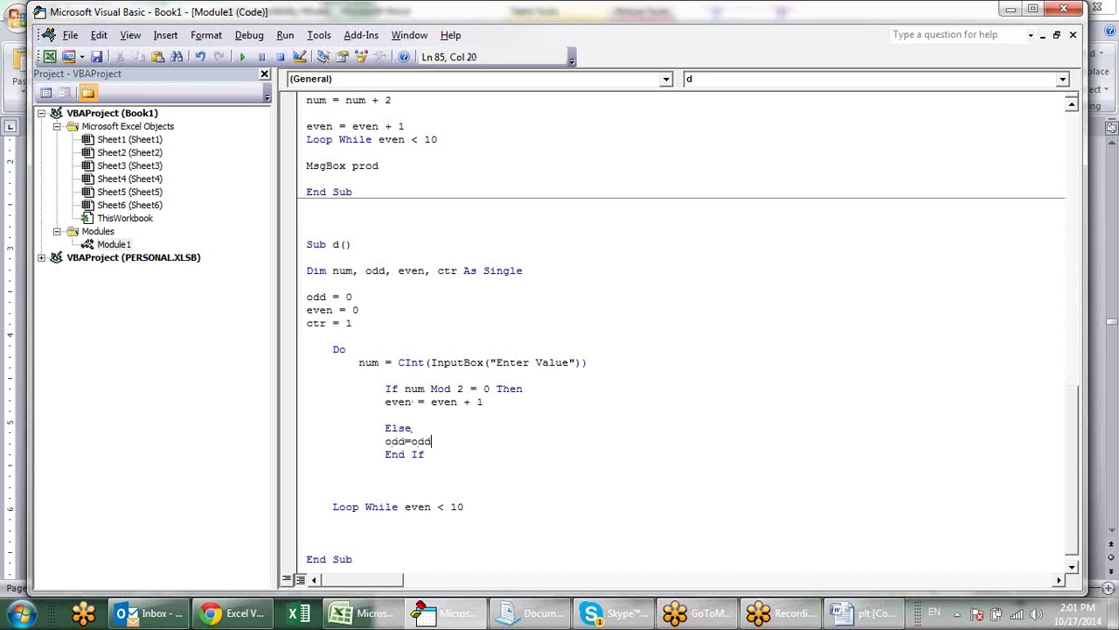
text(+1)
click(426, 454)
click(384, 401)
key(Tab)
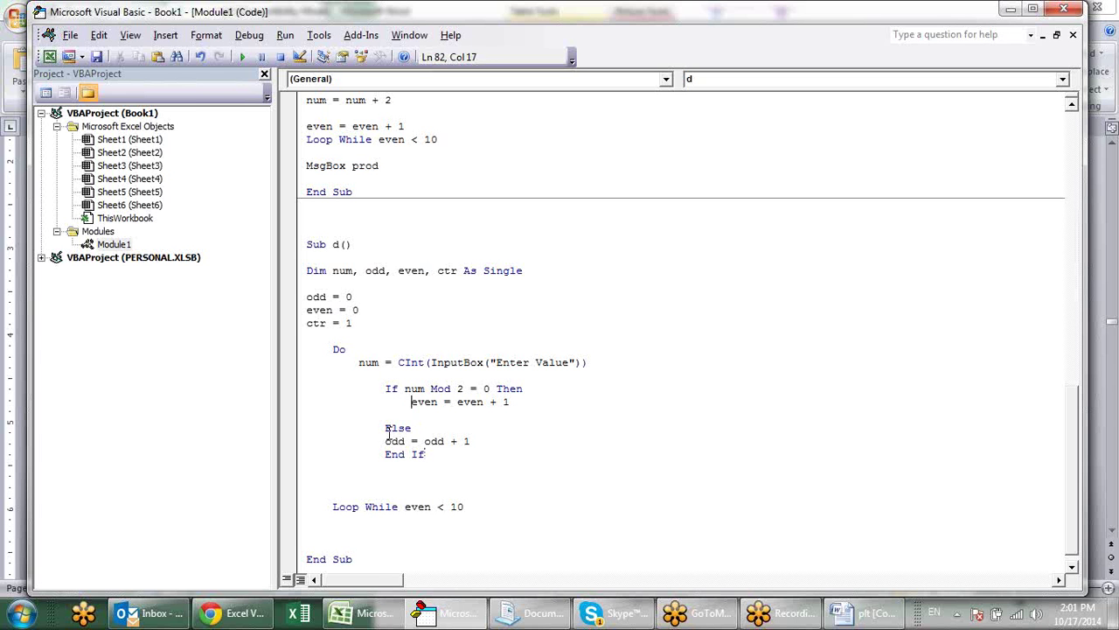
click(386, 442)
key(Tab)
- Compare the code with the Word flowchart and indent the empty line below End If
key(alt+Tab)
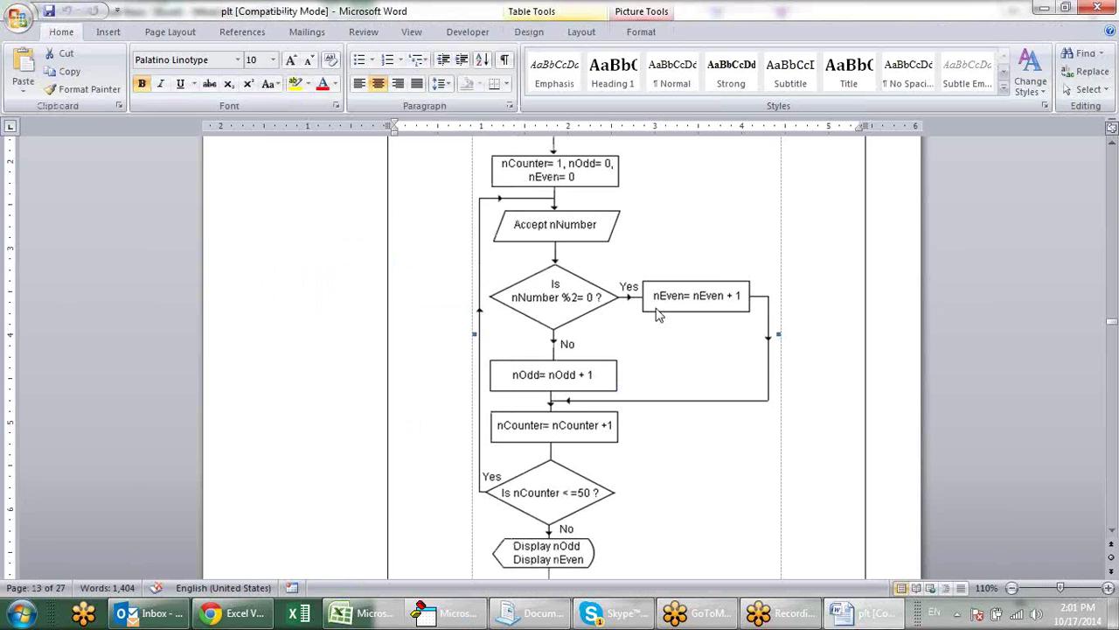
key(alt+Tab)
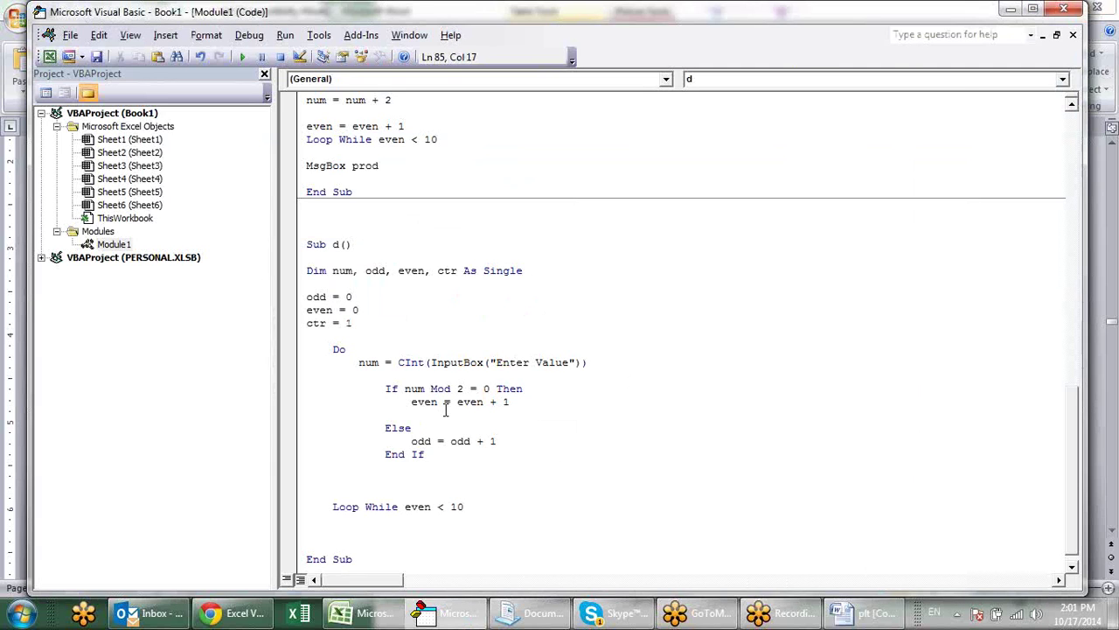
key(alt+Tab)
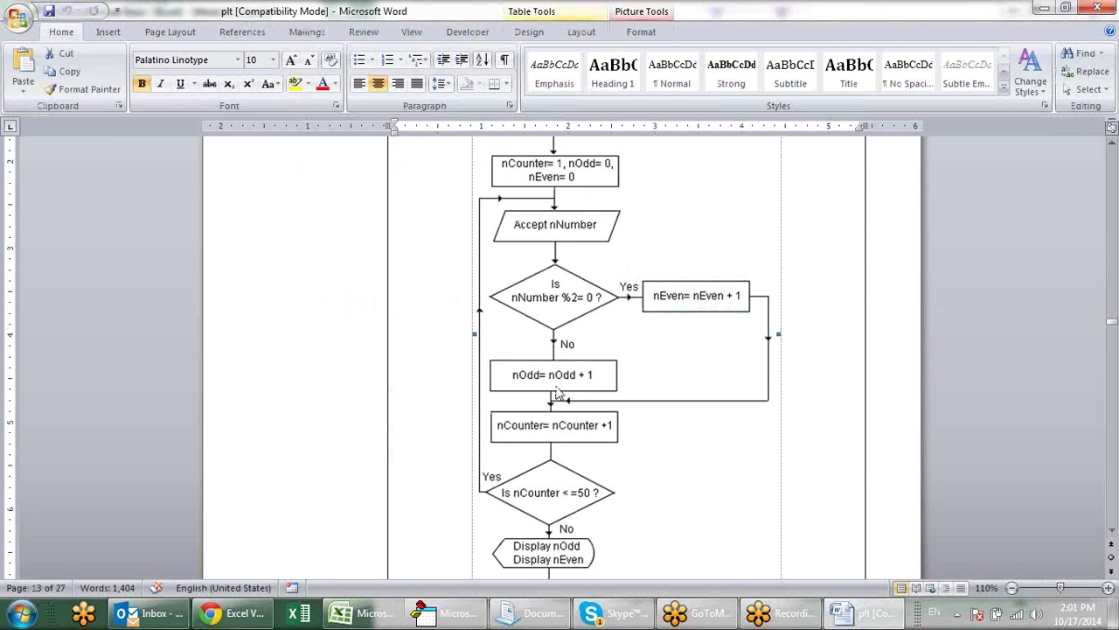
key(alt+Tab)
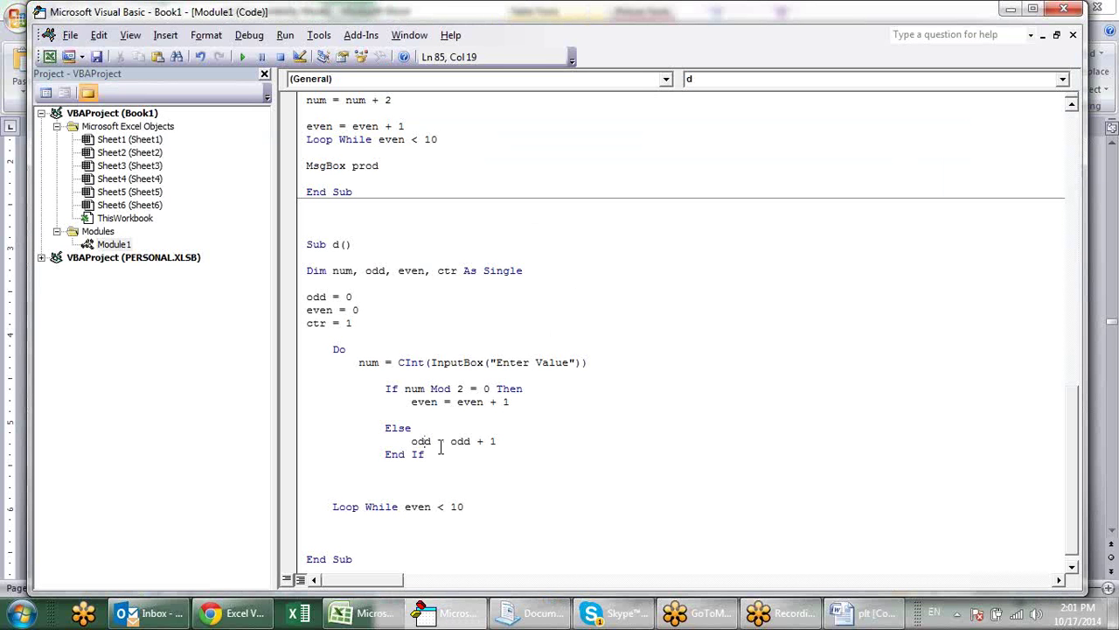
click(417, 473)
key(alt+Tab)
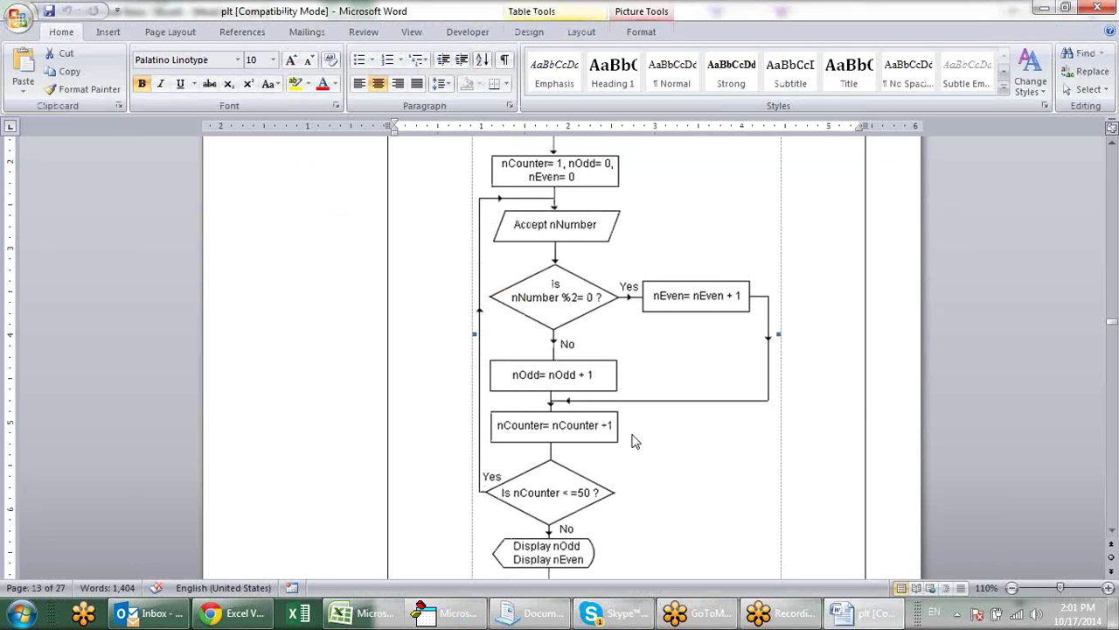
key(alt+Tab)
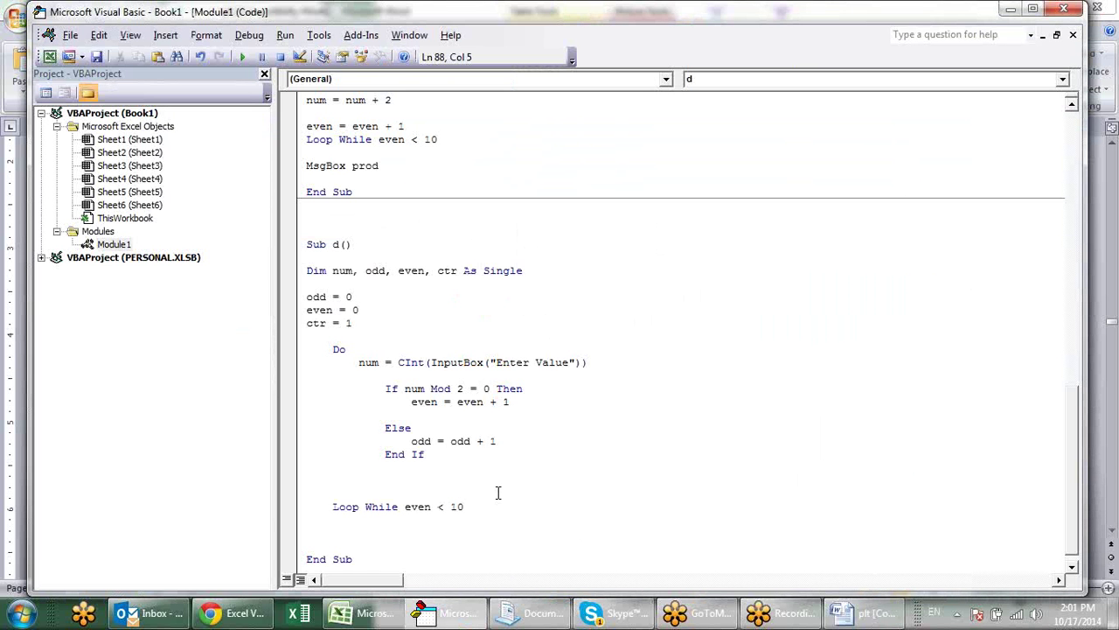
key(Tab)
- Type ctr = ctr + 1 below End If, cross-checking with the Word flowchart
text(ctr=)
text(ctr)
key(alt+Tab)
key(alt+Tab)
text(+1)
key(Down)
click(459, 506)
key(alt+Tab)
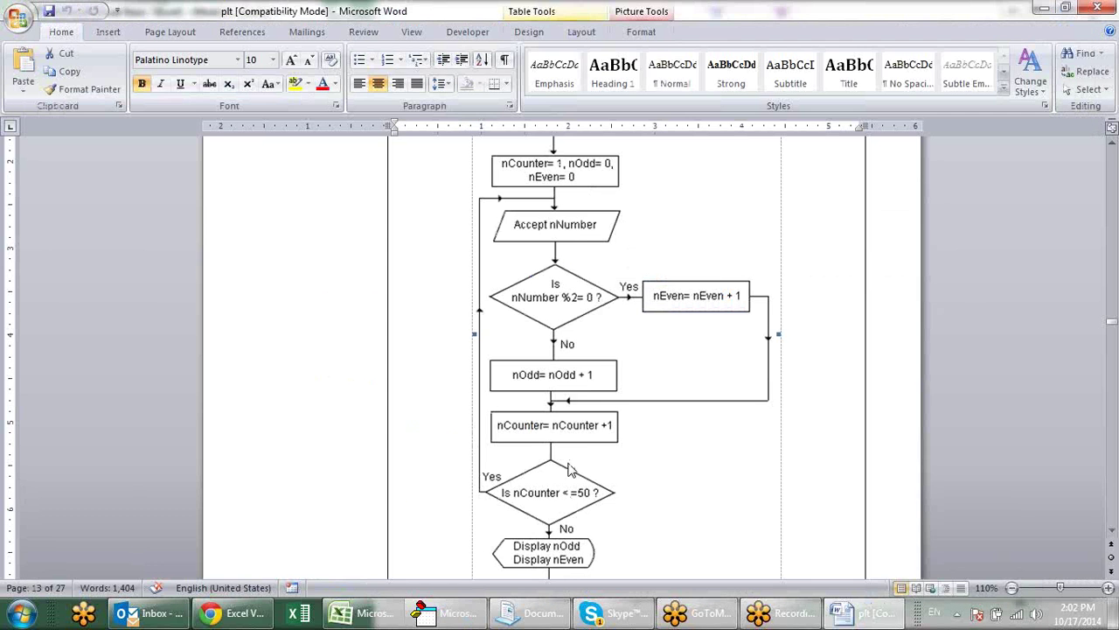
key(alt+Tab)
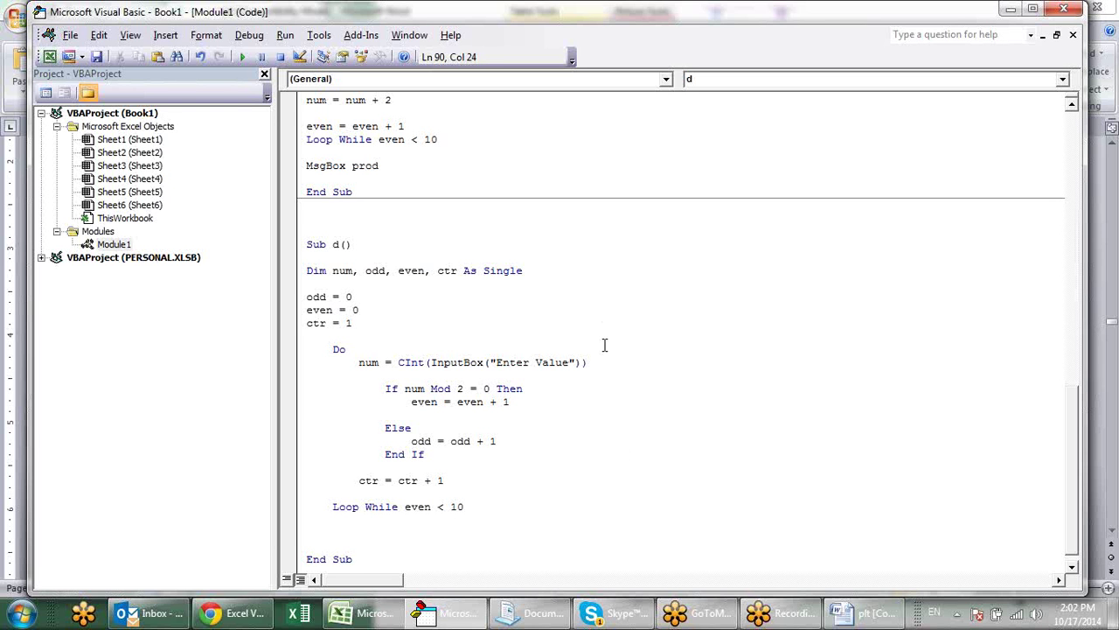
- Check the Word flowchart, then change Sub d's starting counter from ctr = 1 to ctr = 0
key(alt+Tab)
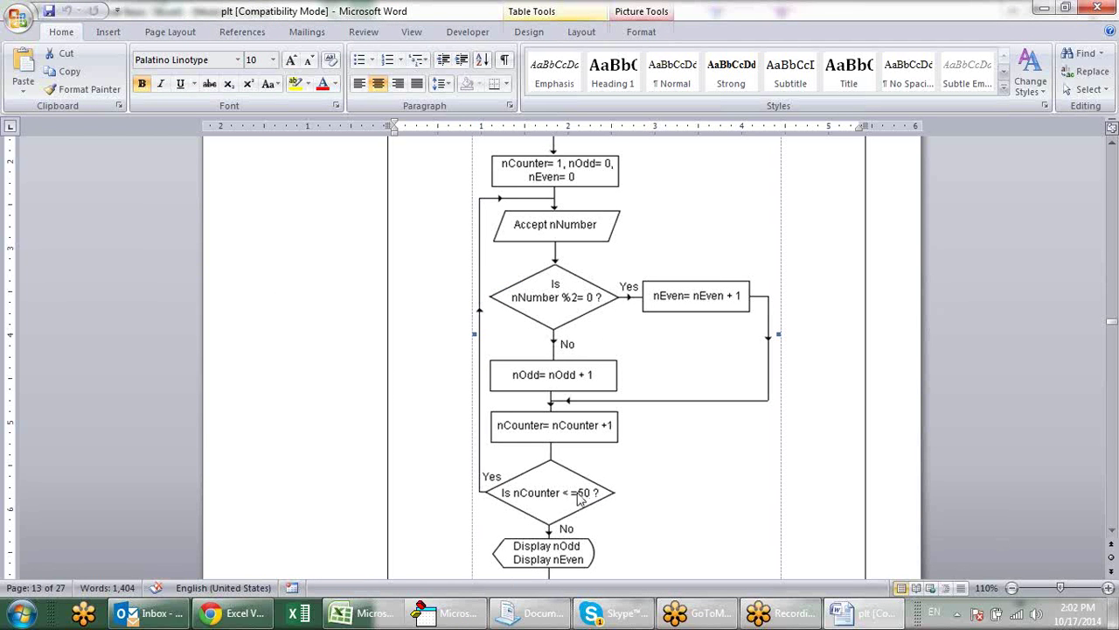
key(alt+Tab)
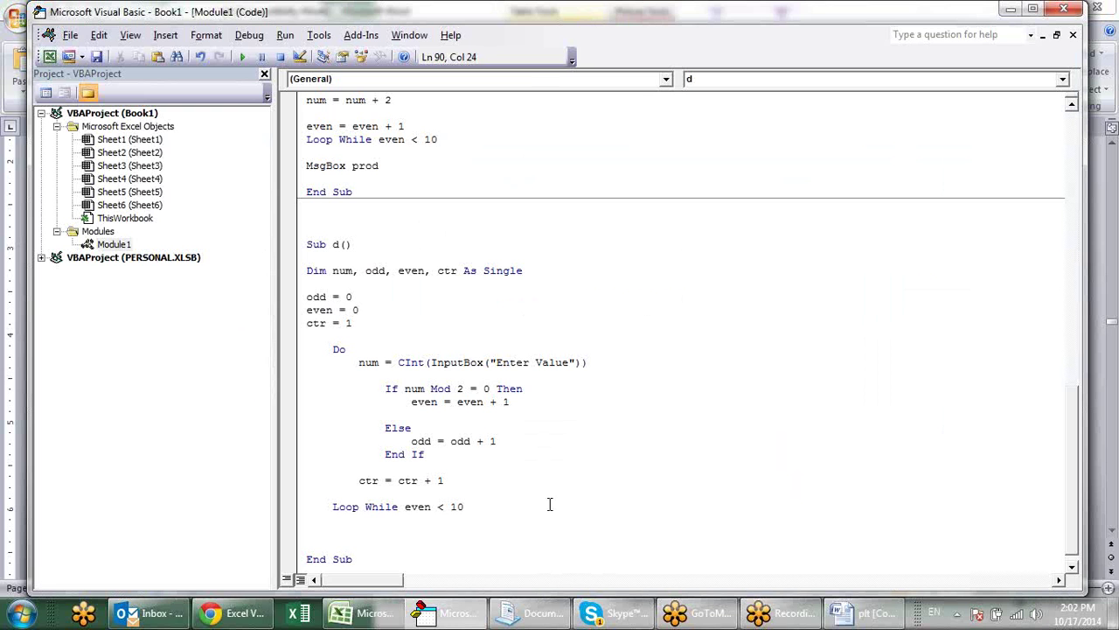
click(425, 140)
drag(448, 480, 352, 480)
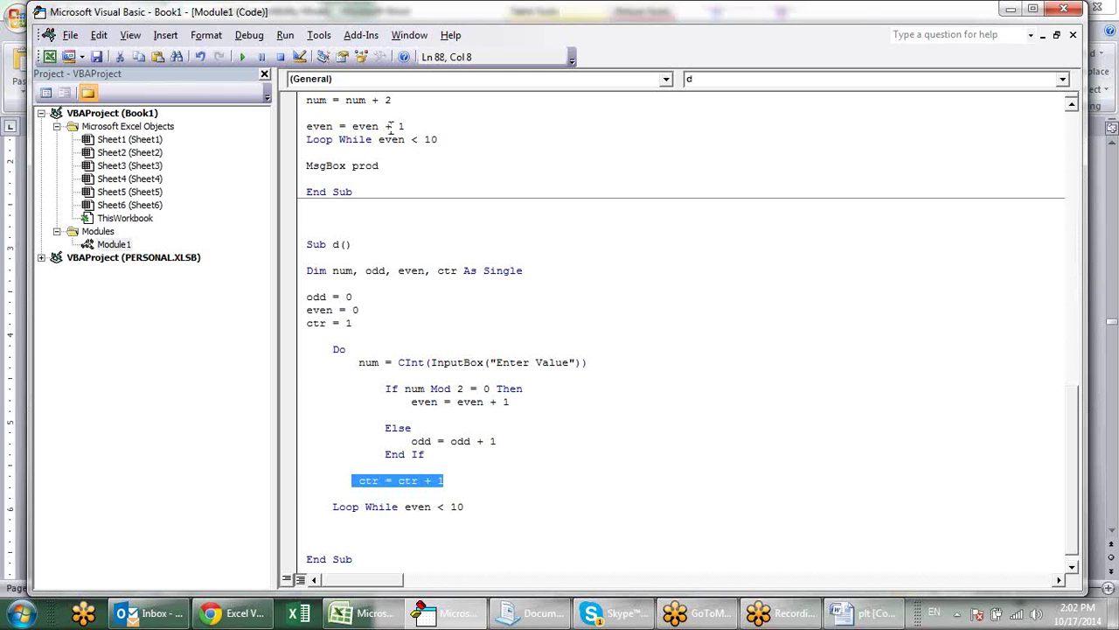
drag(405, 126, 316, 126)
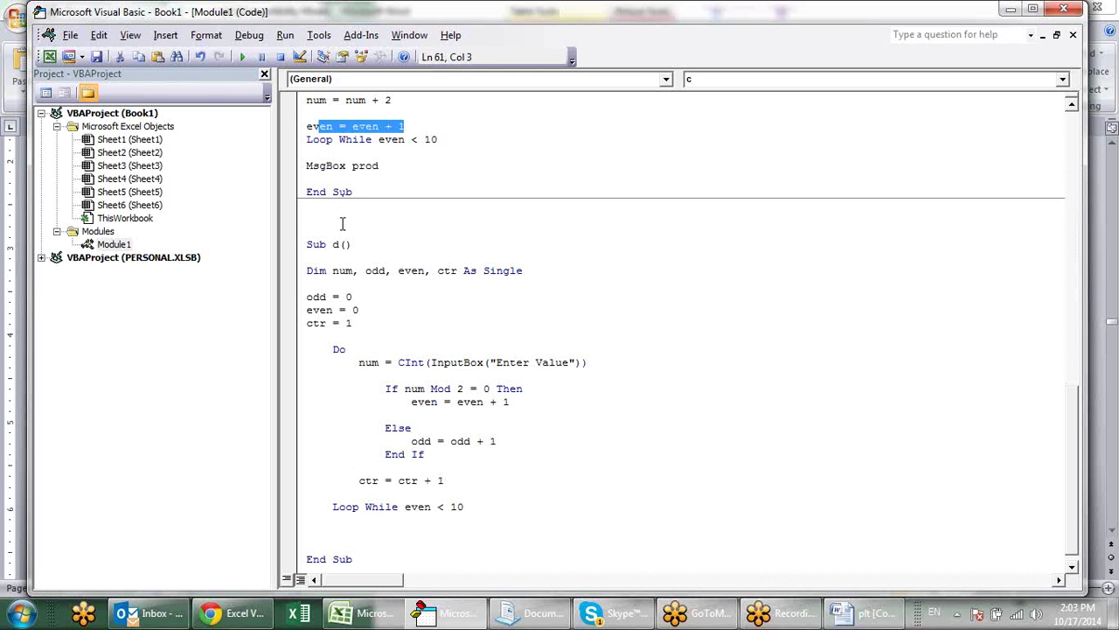
click(366, 319)
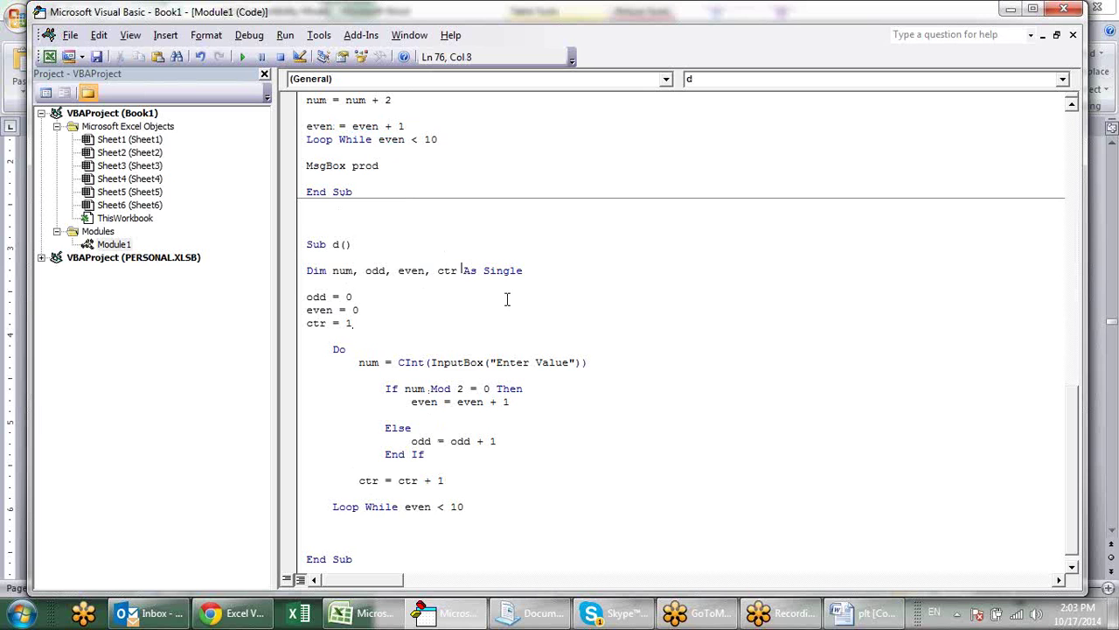
key(BackSpace)
text(0)
- Review Sub d's counter increment, Loop While line and even-number test
click(447, 481)
click(468, 511)
click(447, 509)
click(474, 511)
key(Up)
key(Up)
key(Up)
click(448, 506)
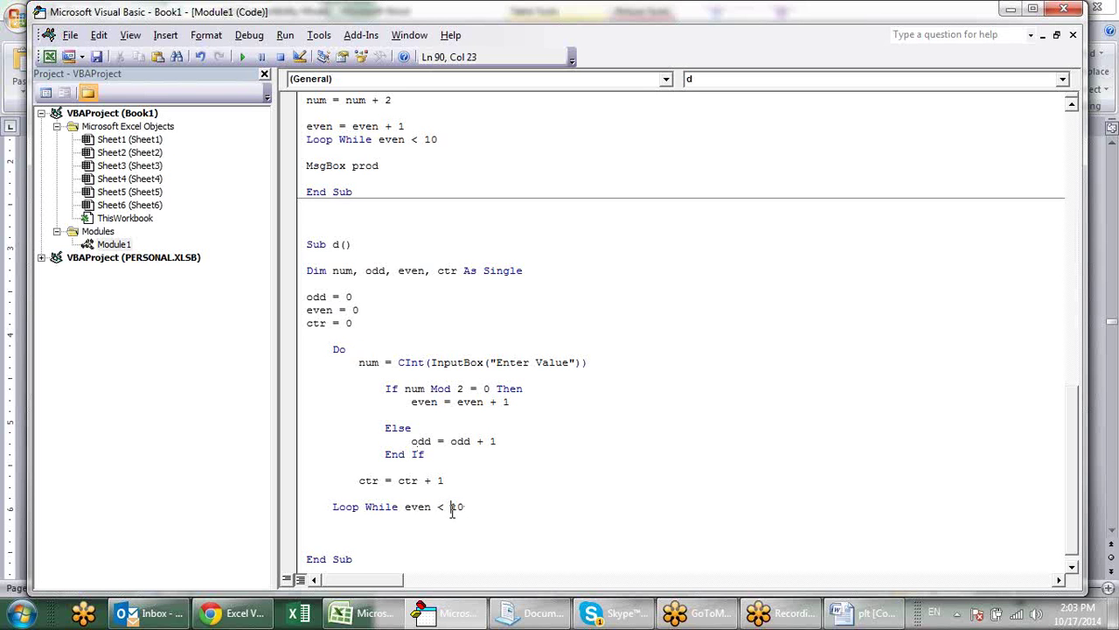
click(506, 522)
click(496, 362)
click(668, 390)
- Compare Sub d's code with the flowchart document again
key(alt+Tab)
key(alt+Tab)
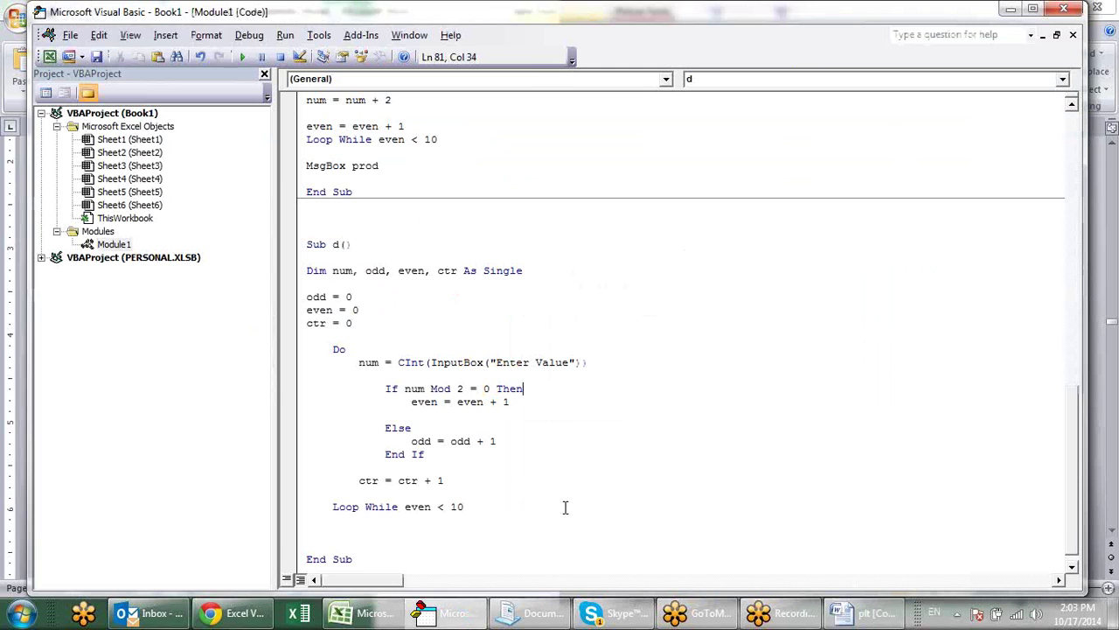
scroll(440, 507, down, 1)
click(466, 507)
key(alt+Tab)
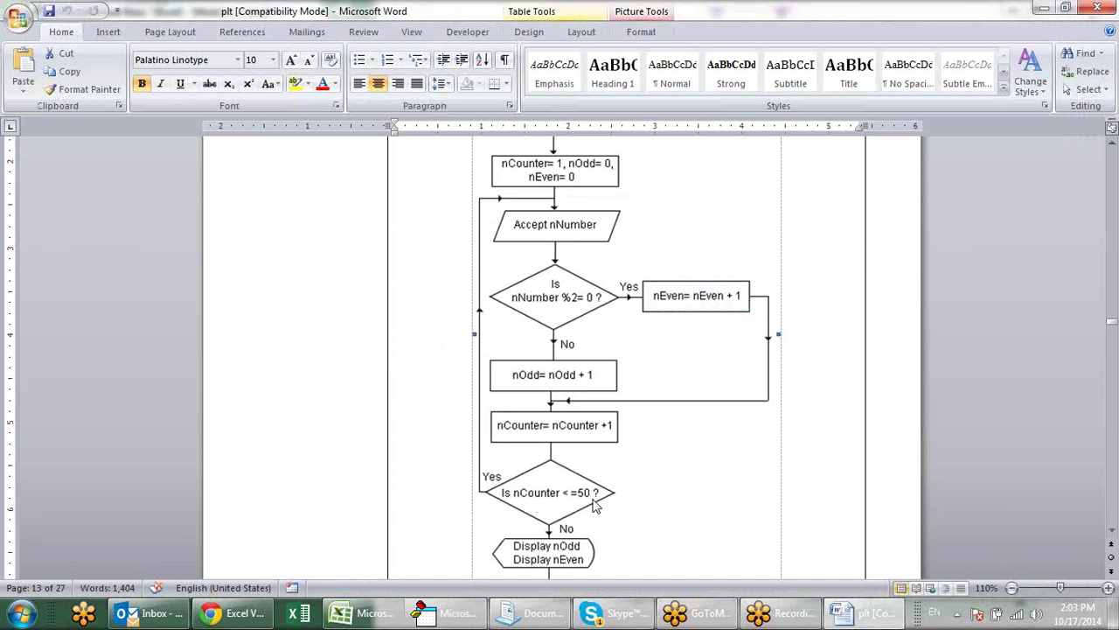
scroll(600, 492, down, 3)
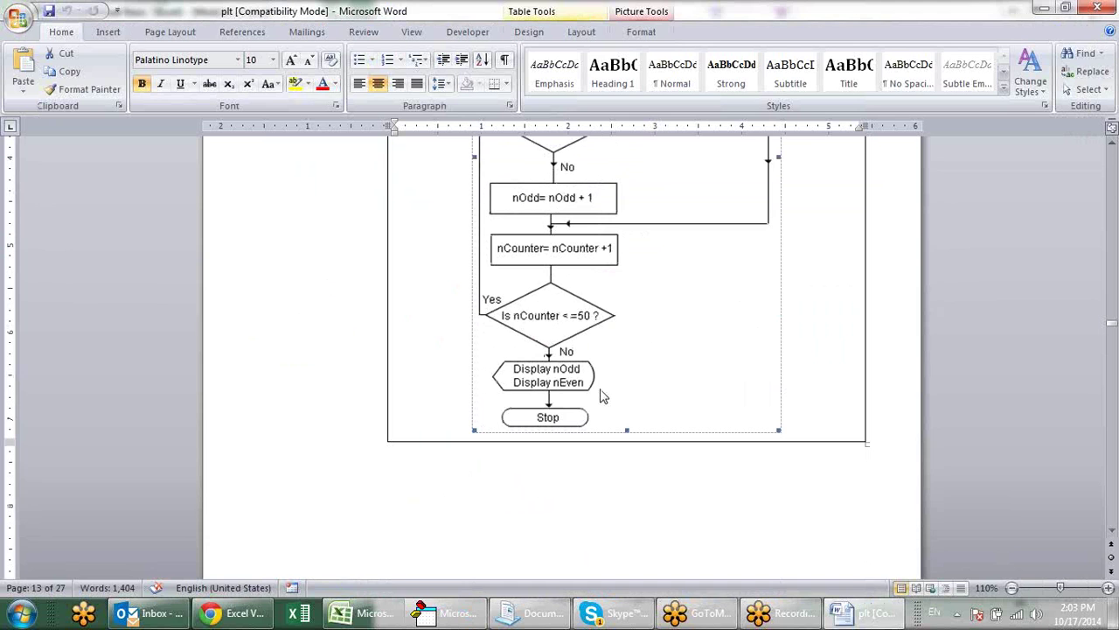
key(alt+Tab)
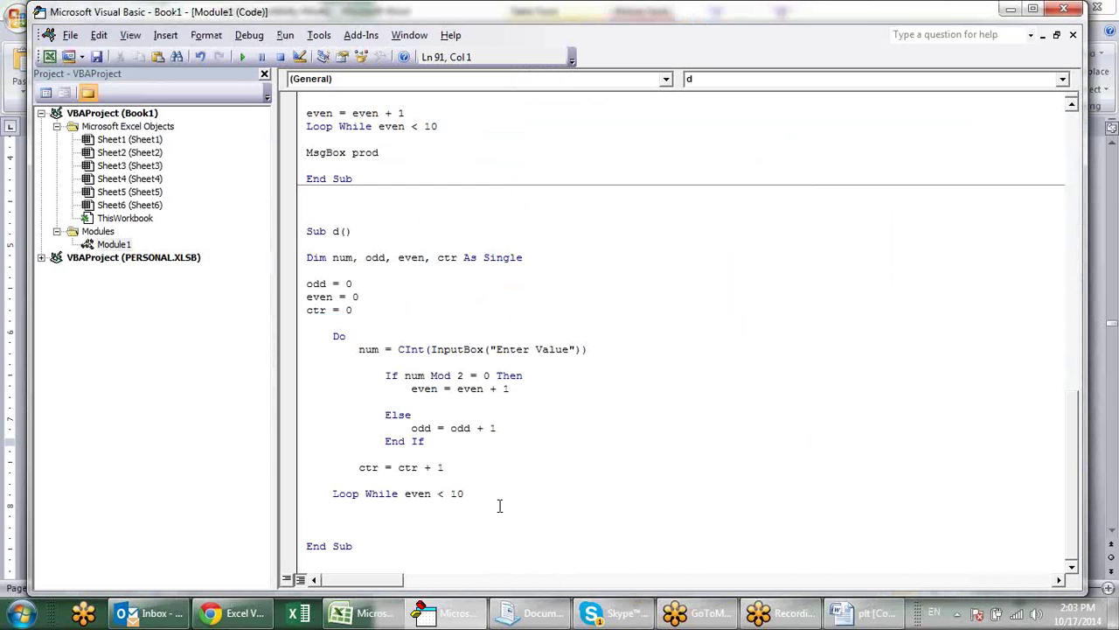
- Below Loop While, add MsgBox "Odd Numbers " & odd & " Even Numbers " & even
key(Return)
text(m)
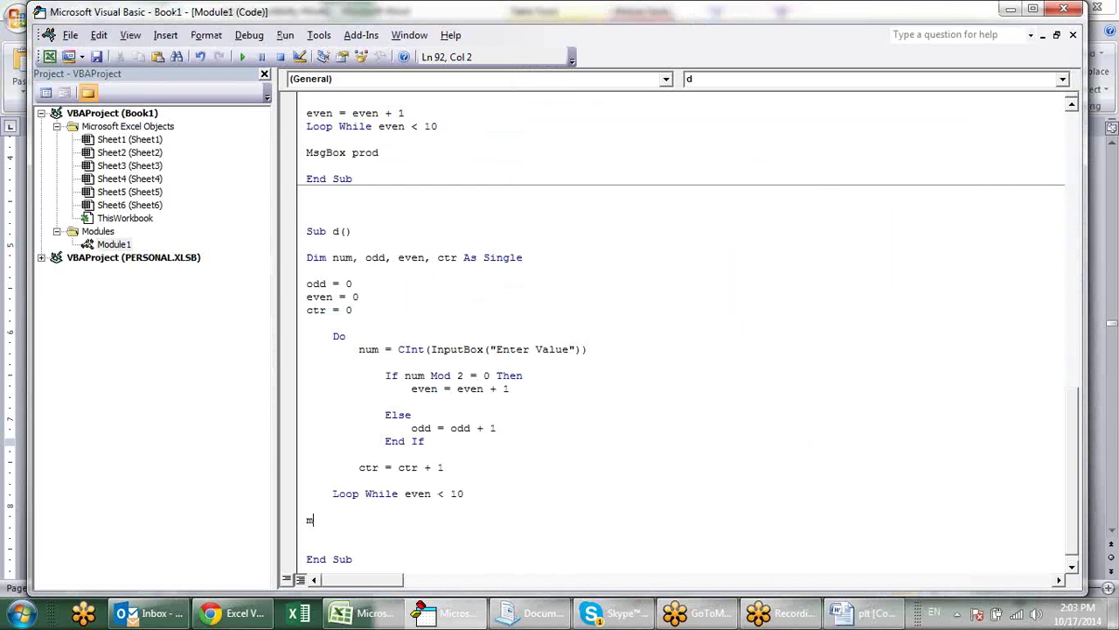
text(sgb)
text(ox)
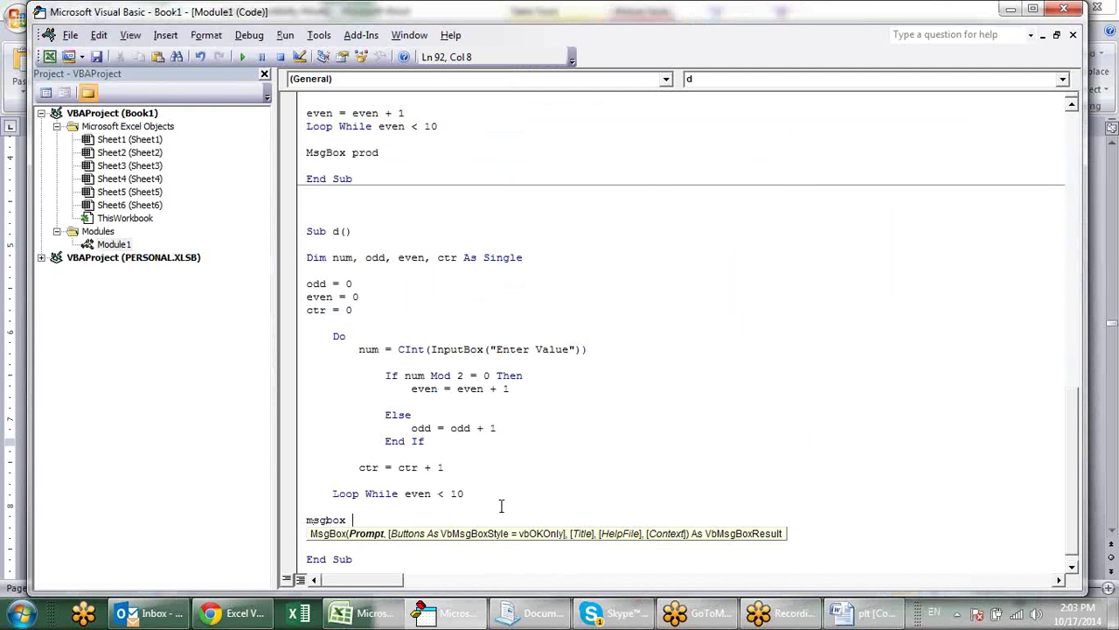
text( ")
text(O)
text(dd Num)
text(er)
key(BackSpace)
key(BackSpace)
text(bers)
text(:)
text( &)
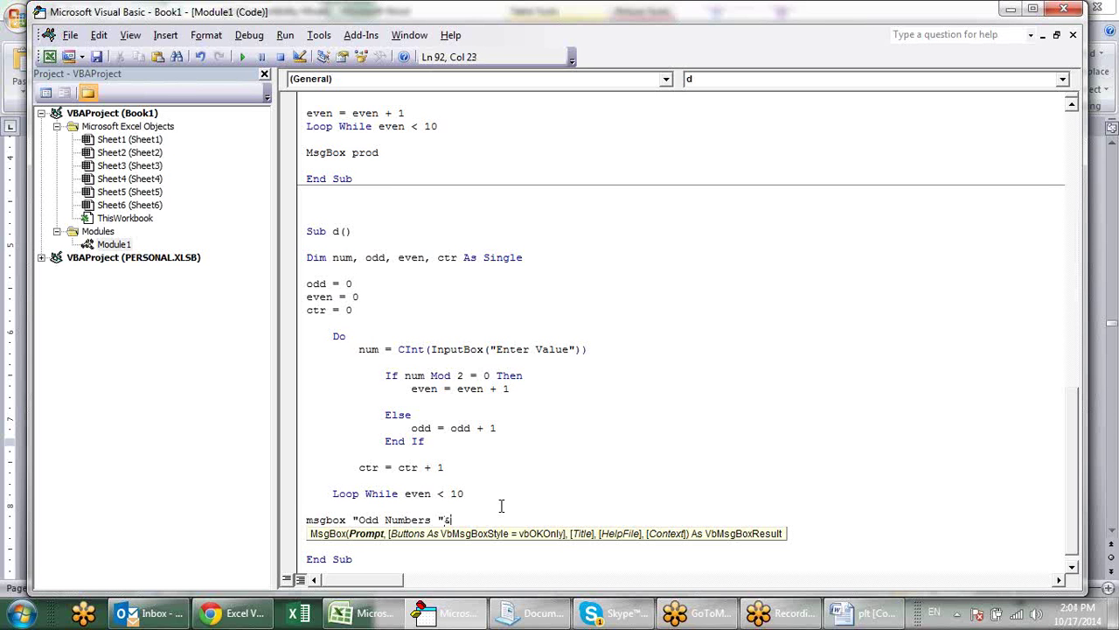
text(odd)
text( &)
text(")
text(      Ev)
text(en)
text( Numbers)
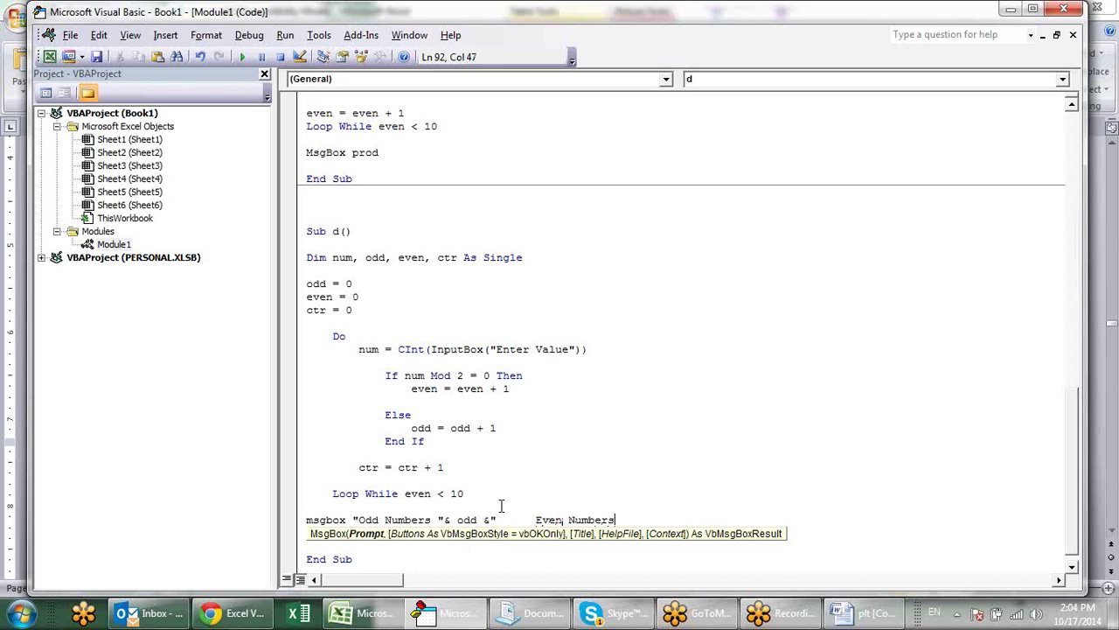
text( ")
text(&)
text( even)
key(Return)
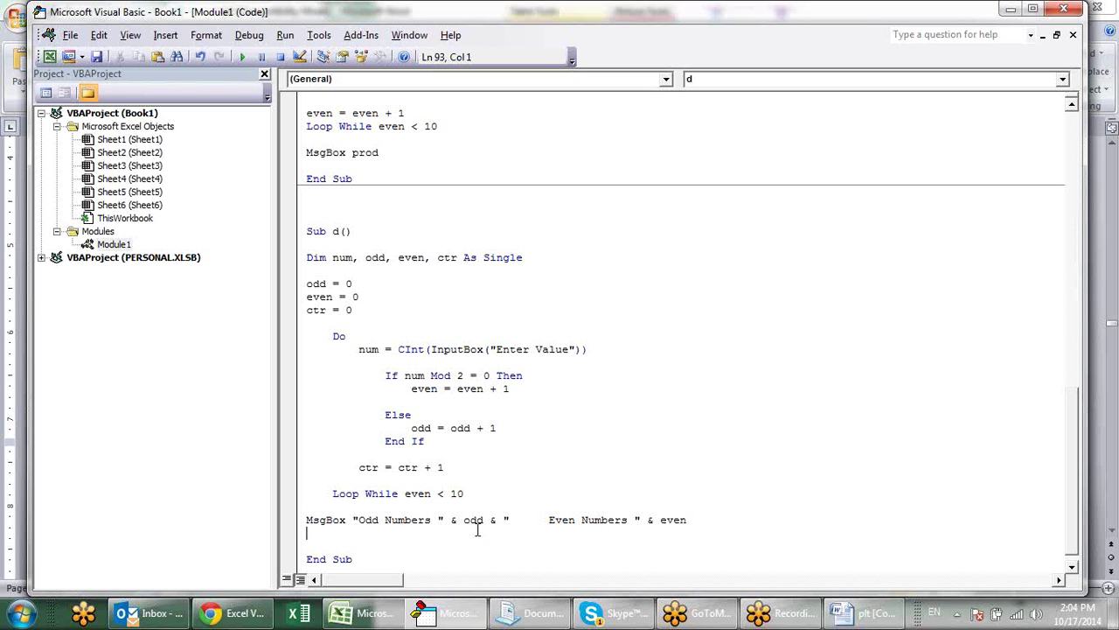
scroll(665, 459, down, 1)
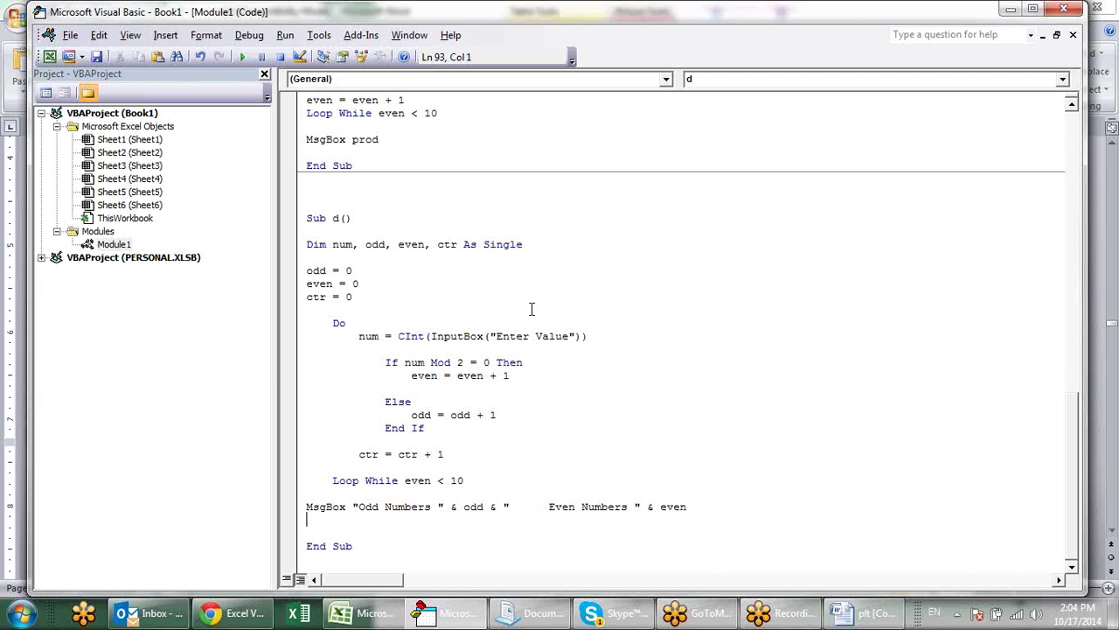
click(497, 281)
- Run Sub d with F5 and submit 21 as the first Enter Value entry
key(F5)
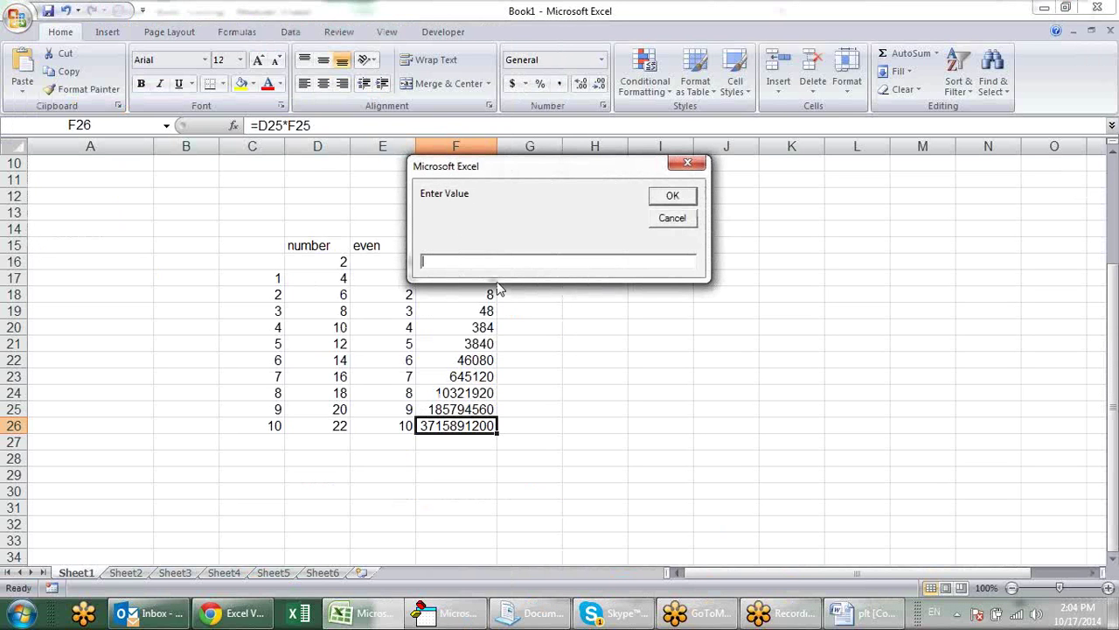
text(1)
key(BackSpace)
text(25)
key(BackSpace)
key(BackSpace)
key(BackSpace)
text(5)
key(BackSpace)
key(BackSpace)
key(BackSpace)
text(2)
key(BackSpace)
key(BackSpace)
text(5)
key(BackSpace)
key(BackSpace)
text(21)
key(Return)
- Enter 20, 2, 24, 26, 25, 24, 24, 24, then dismiss the 12 odd / 10 even result
key(Return)
text(20)
key(Return)
text(2)
key(Return)
text(24)
key(Return)
text(2)
text(6)
key(Return)
text(25)
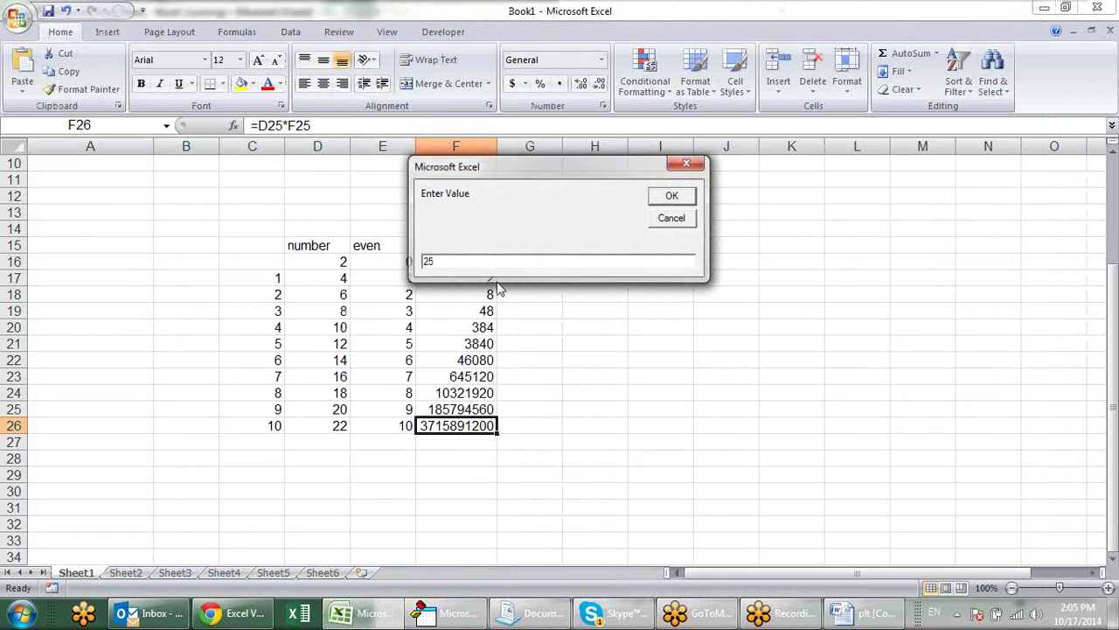
key(Return)
text(24)
key(Return)
text(24)
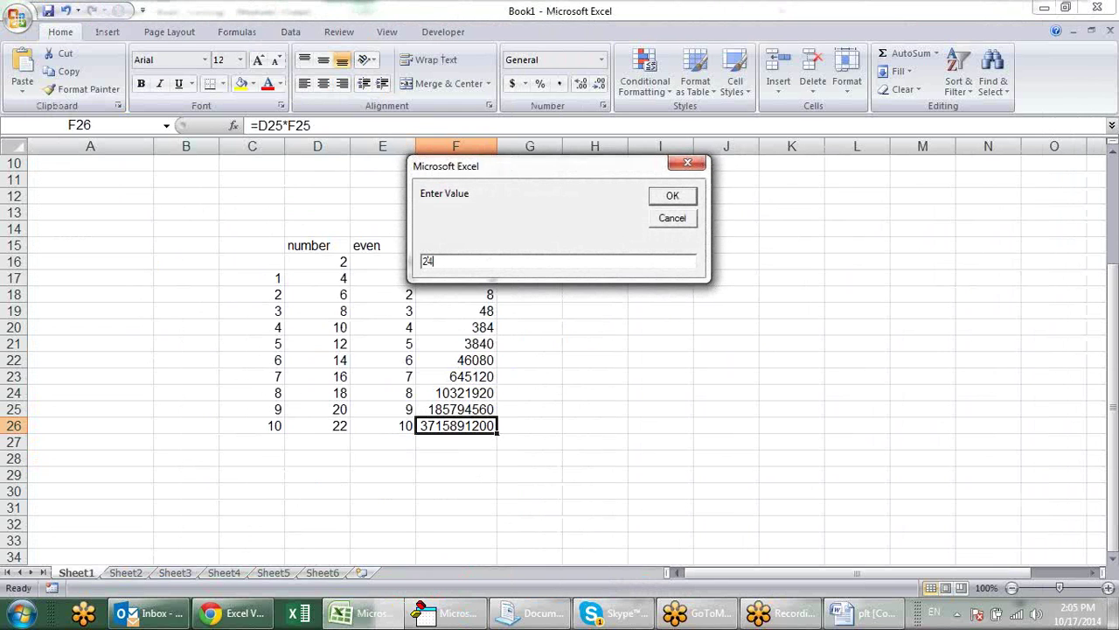
key(Return)
text(24)
key(Return)
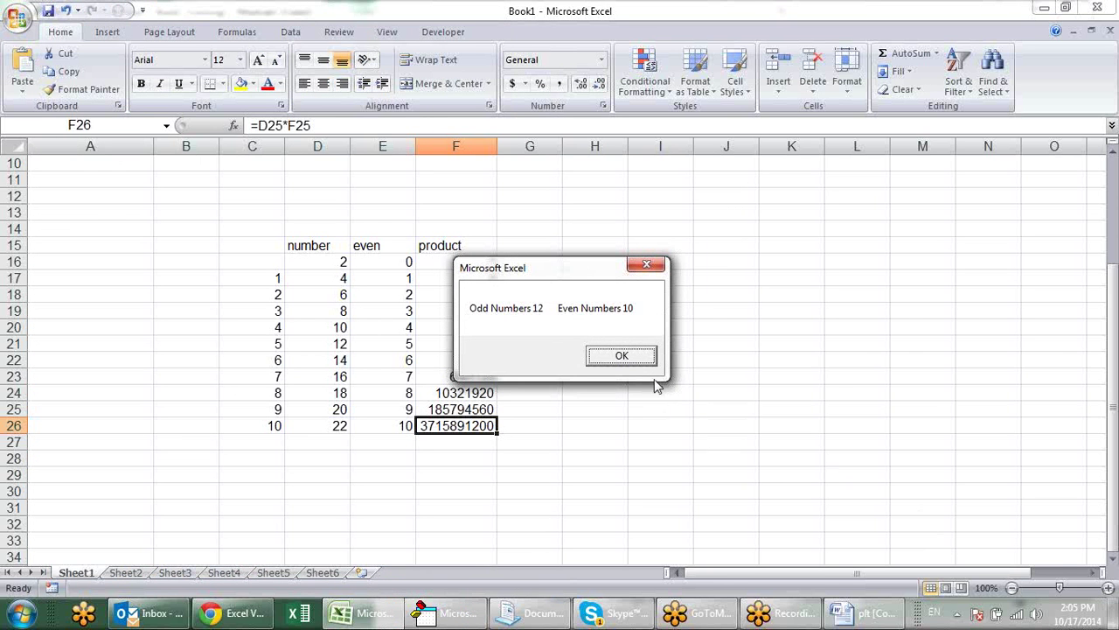
click(626, 362)
- Replace 'even' with 'ctr' so Sub d's loop reads Loop While ctr < 10
click(474, 478)
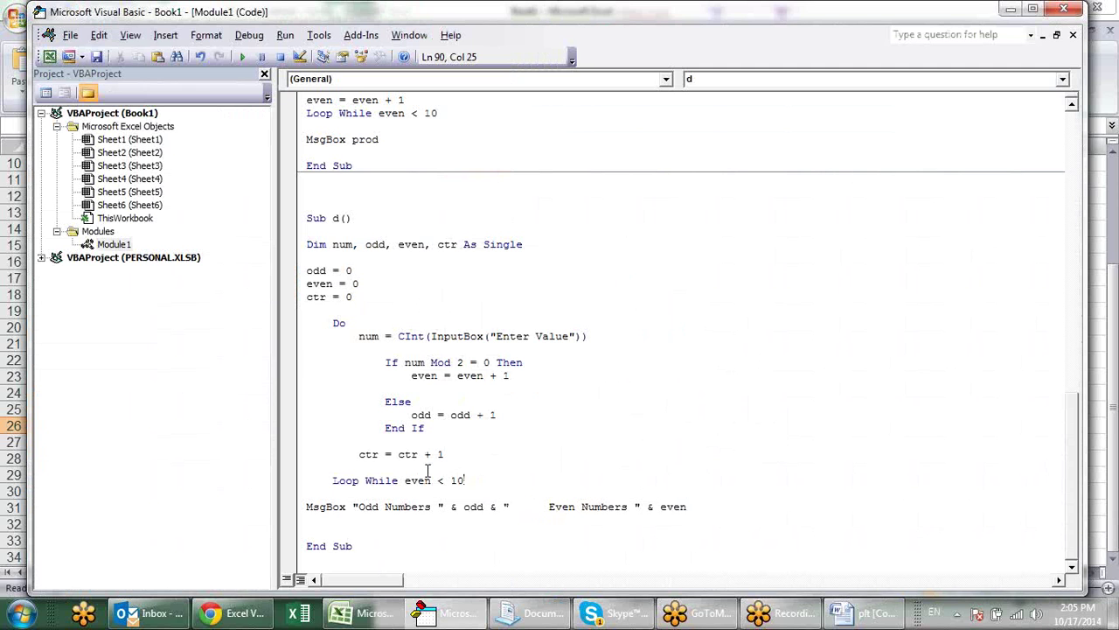
double_click(431, 477)
text(ctr)
click(307, 492)
click(486, 452)
click(410, 480)
click(382, 100)
click(412, 454)
click(425, 480)
click(457, 431)
- Run Sub d with values 3, 15, 30, 15, 28, 52, 26, 45 and close the Odd 8 / Even 2 result
key(F5)
text(3)
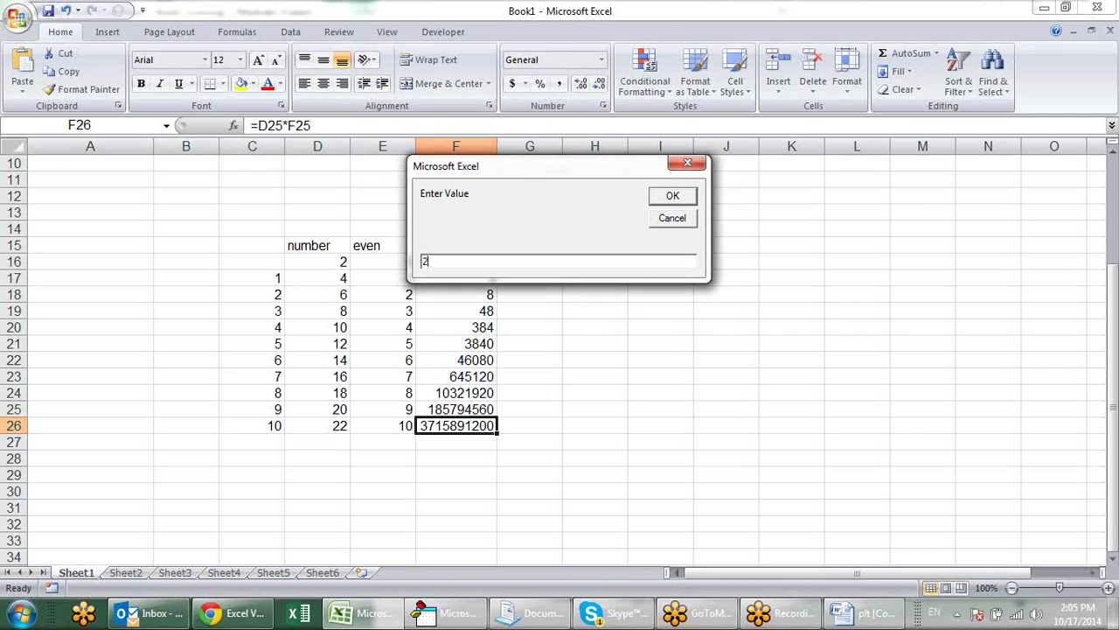
key(Return)
text(1)
text(5)
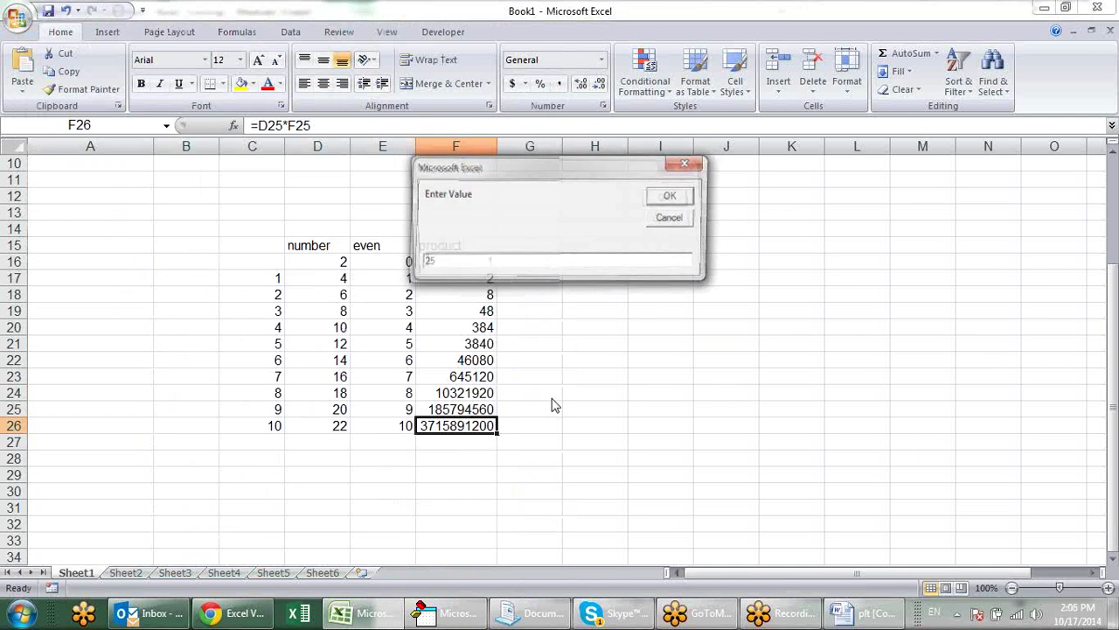
key(Return)
text(30)
key(Return)
text(1)
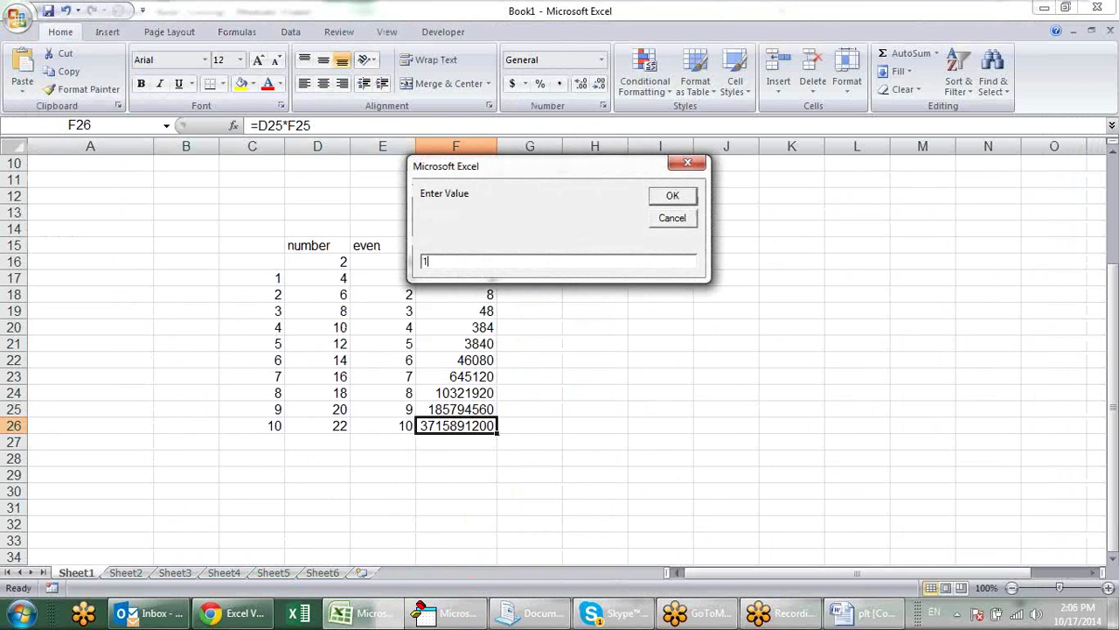
text(5)
key(Return)
text(28)
key(Return)
text(5)
text(2)
key(Return)
text(26)
key(Return)
text(45)
key(Return)
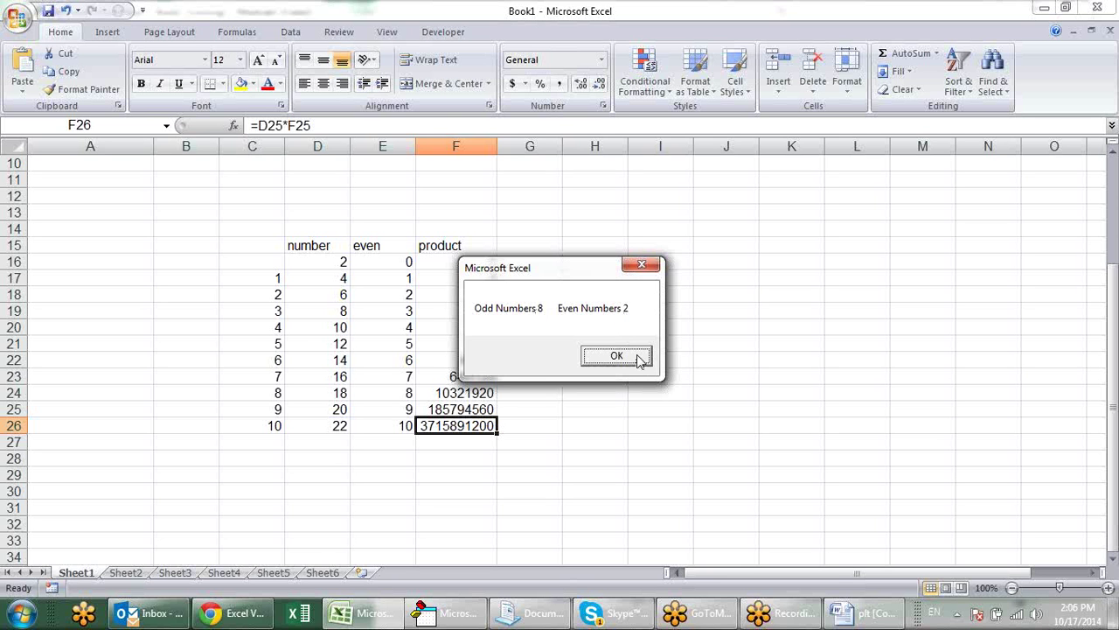
click(640, 358)
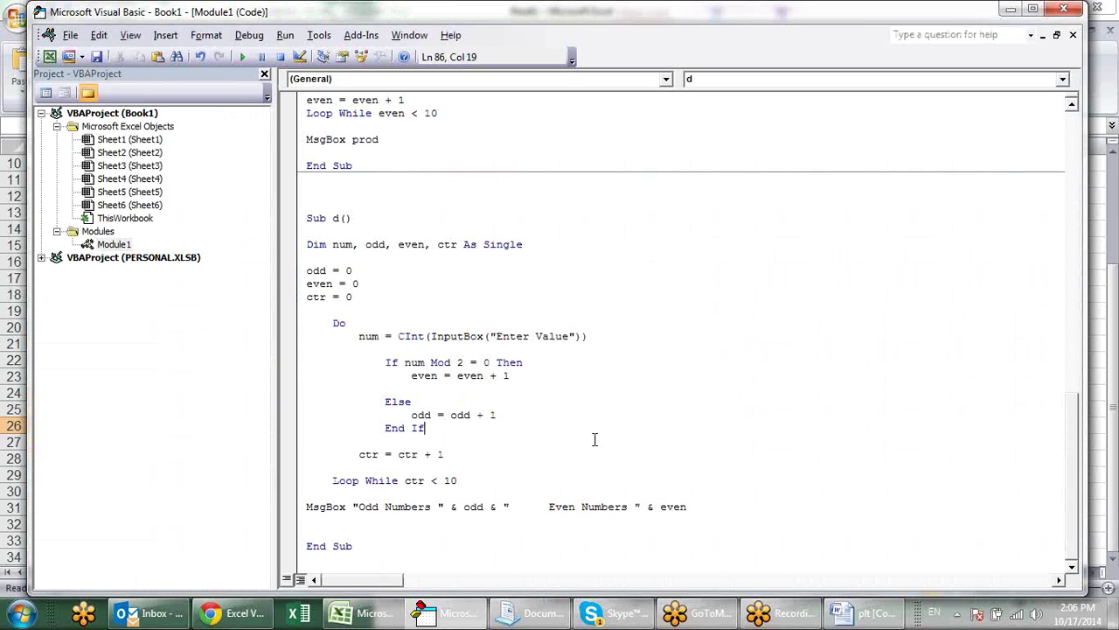
click(541, 492)
click(593, 438)
click(481, 544)
click(433, 361)
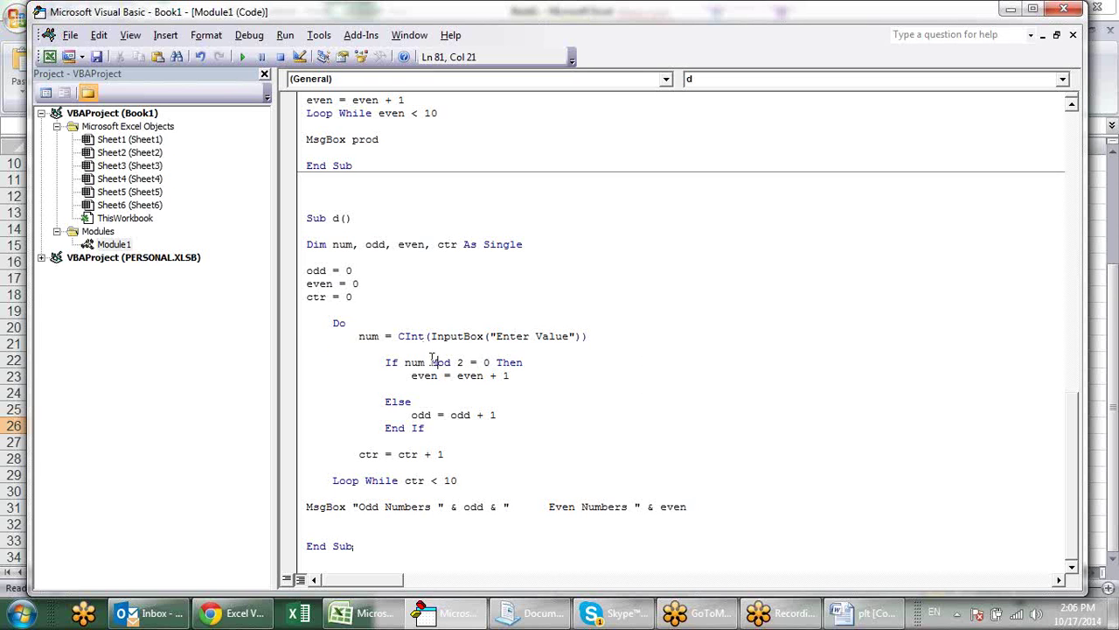
click(493, 362)
click(497, 391)
click(450, 616)
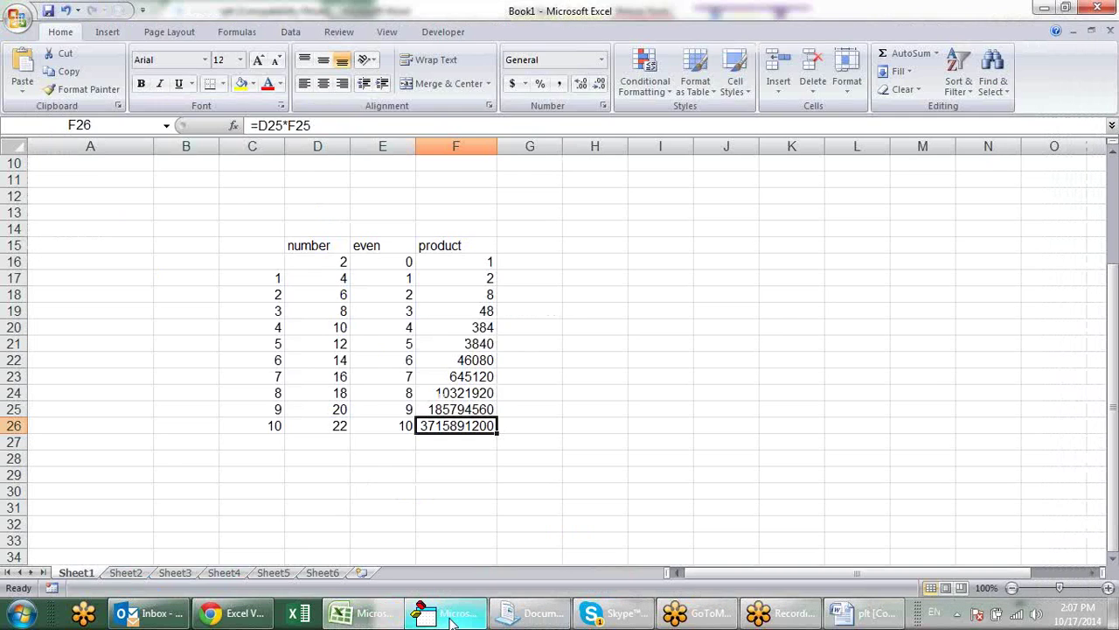
click(446, 616)
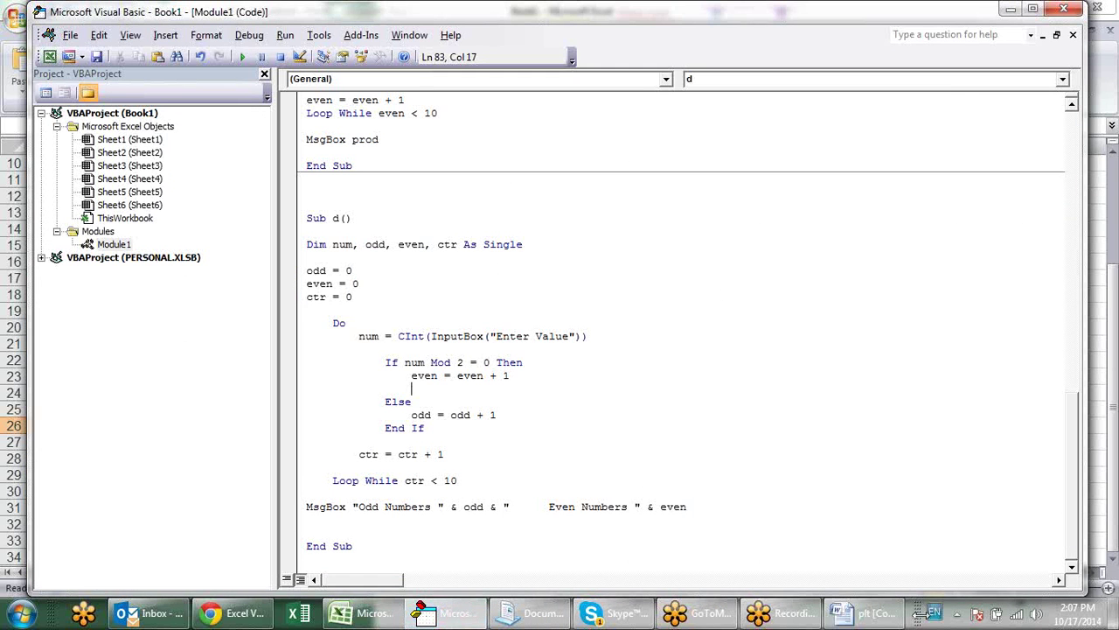
- Bring the plt flowchart document forward and scroll through the 3.P.3 flowchart pages
click(852, 612)
scroll(667, 448, down, 5)
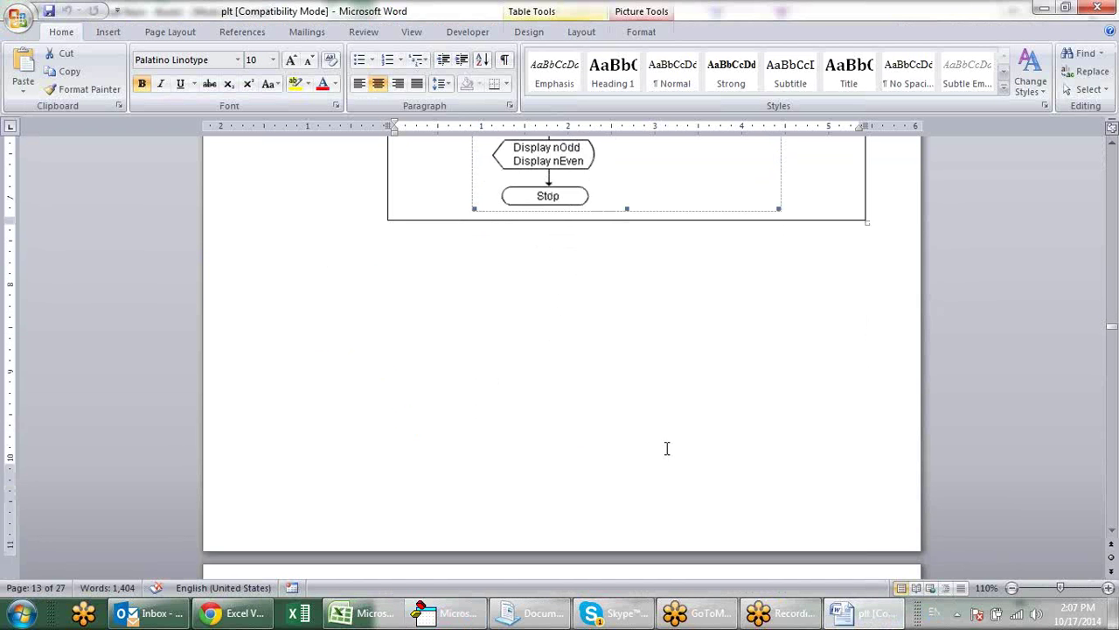
scroll(667, 448, down, 5)
scroll(667, 448, down, 4)
scroll(667, 448, down, 3)
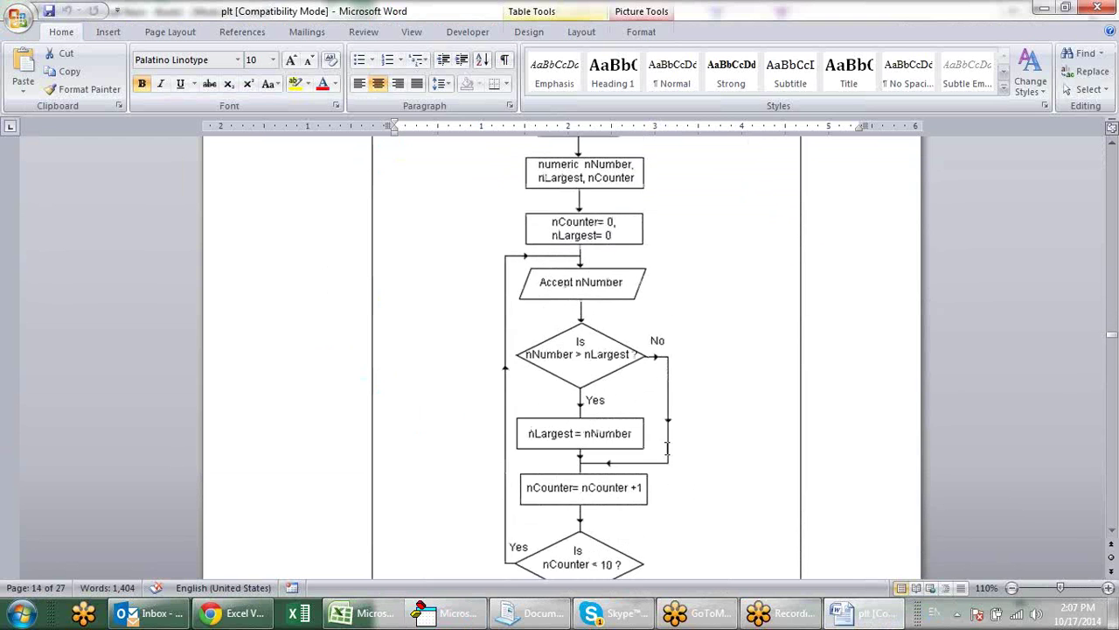
scroll(667, 447, down, 3)
scroll(667, 450, up, 3)
scroll(667, 448, up, 3)
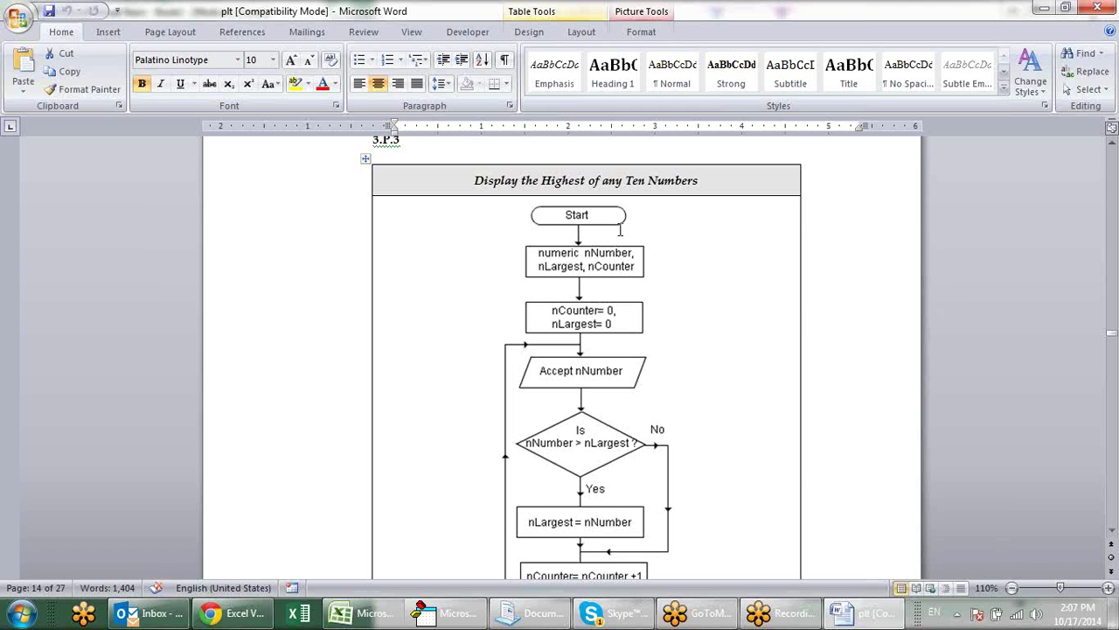
click(679, 229)
scroll(678, 229, down, 5)
scroll(767, 370, up, 6)
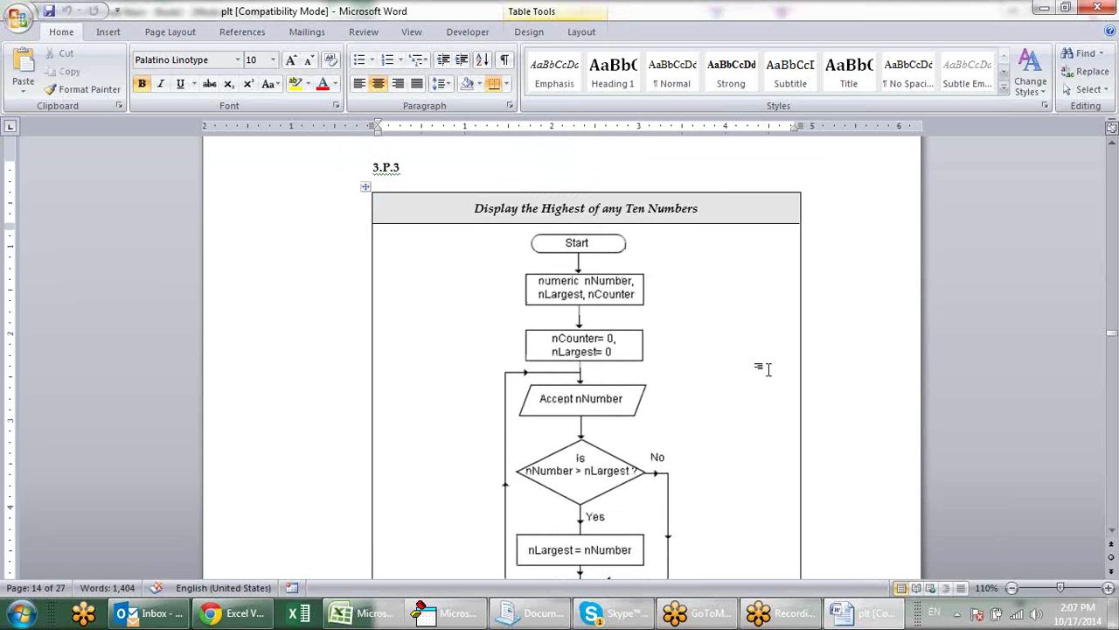
scroll(767, 369, down, 5)
scroll(767, 369, down, 5)
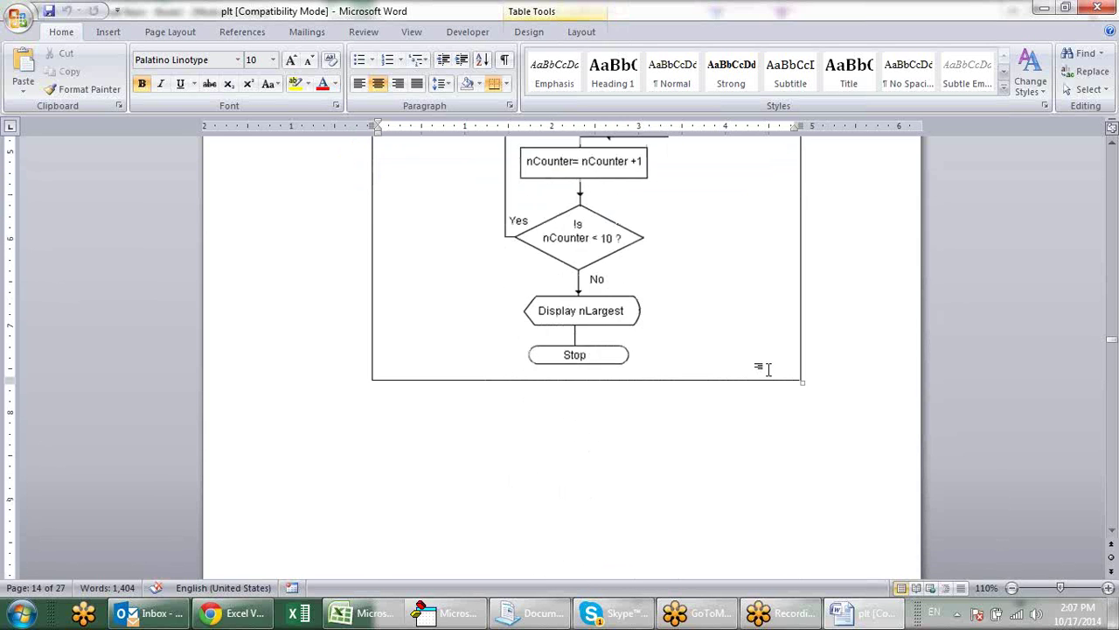
scroll(766, 370, up, 7)
scroll(767, 370, up, 4)
scroll(767, 370, down, 4)
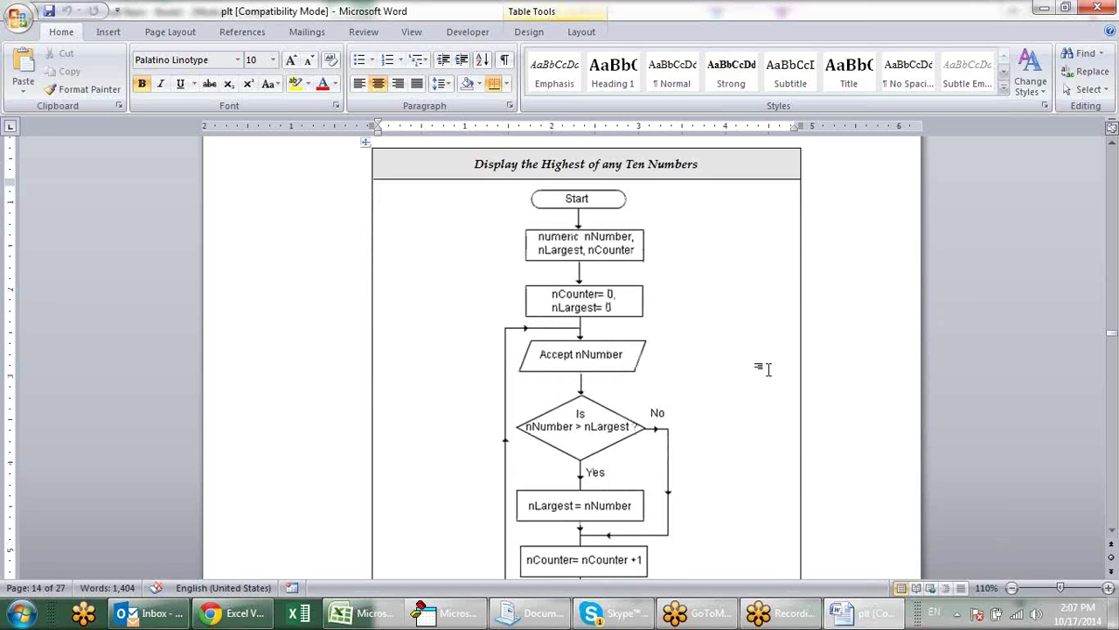
scroll(767, 370, down, 4)
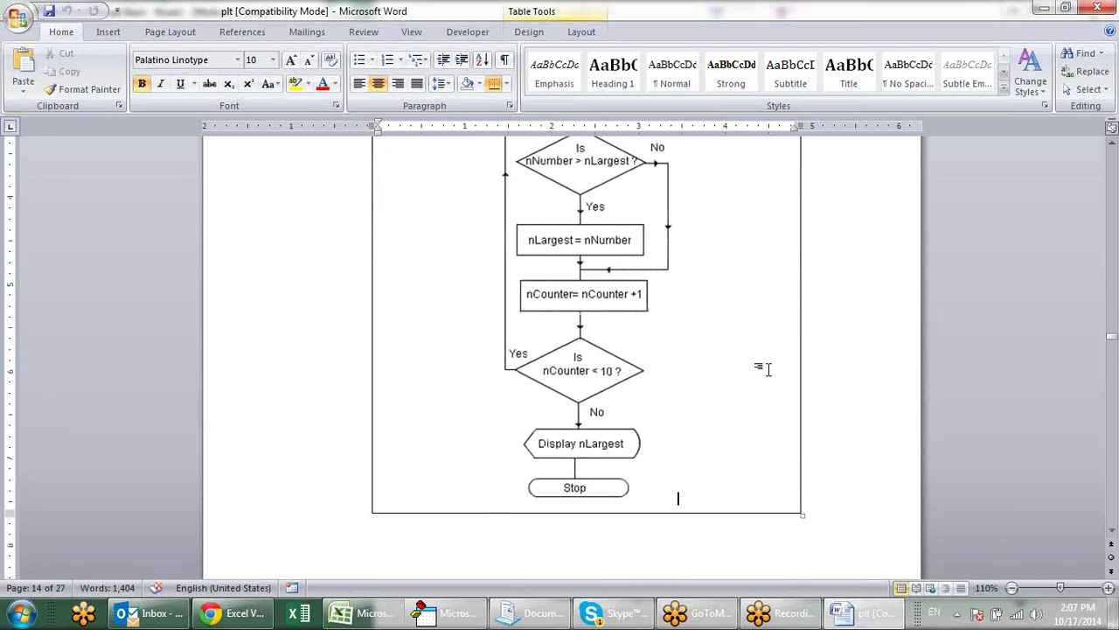
scroll(767, 370, up, 4)
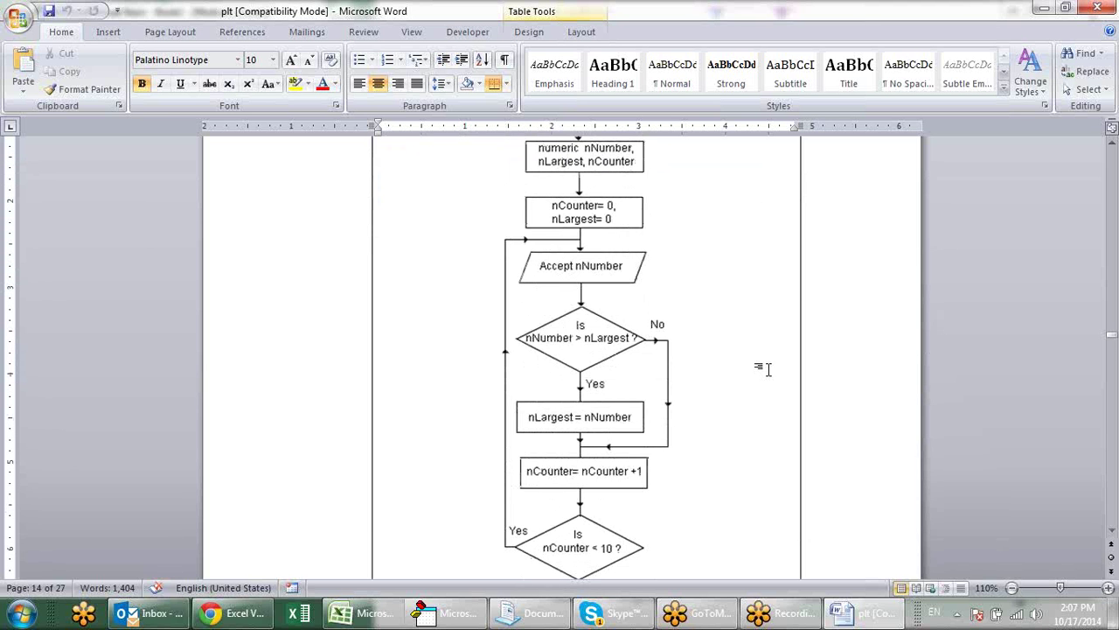
scroll(767, 370, down, 1)
scroll(767, 370, down, 2)
scroll(767, 370, down, 4)
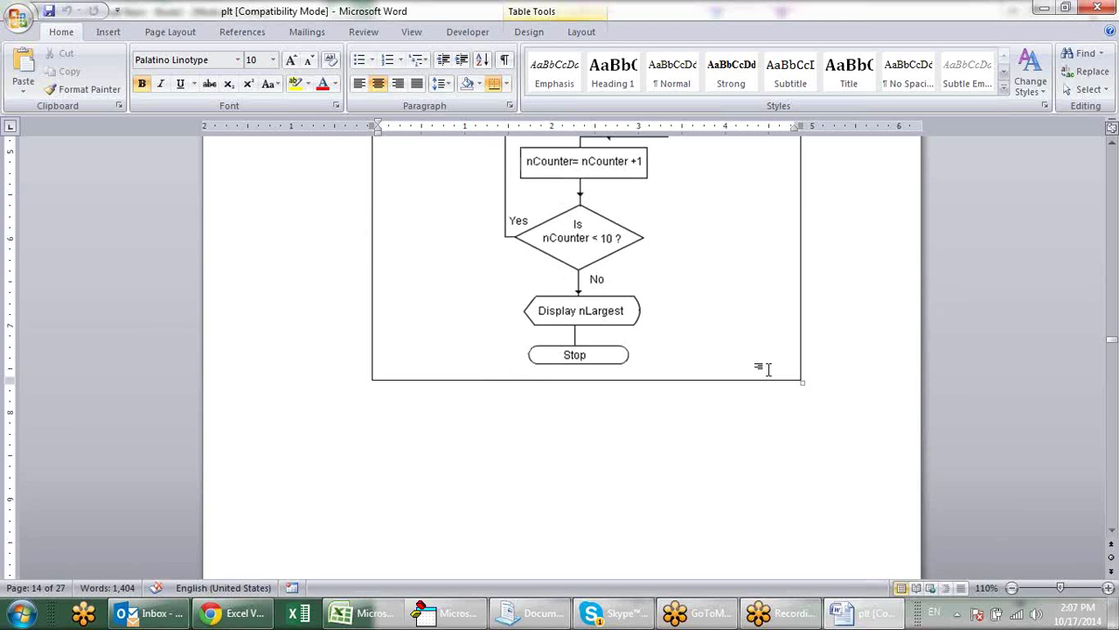
scroll(767, 370, down, 3)
scroll(768, 370, down, 4)
scroll(770, 370, down, 4)
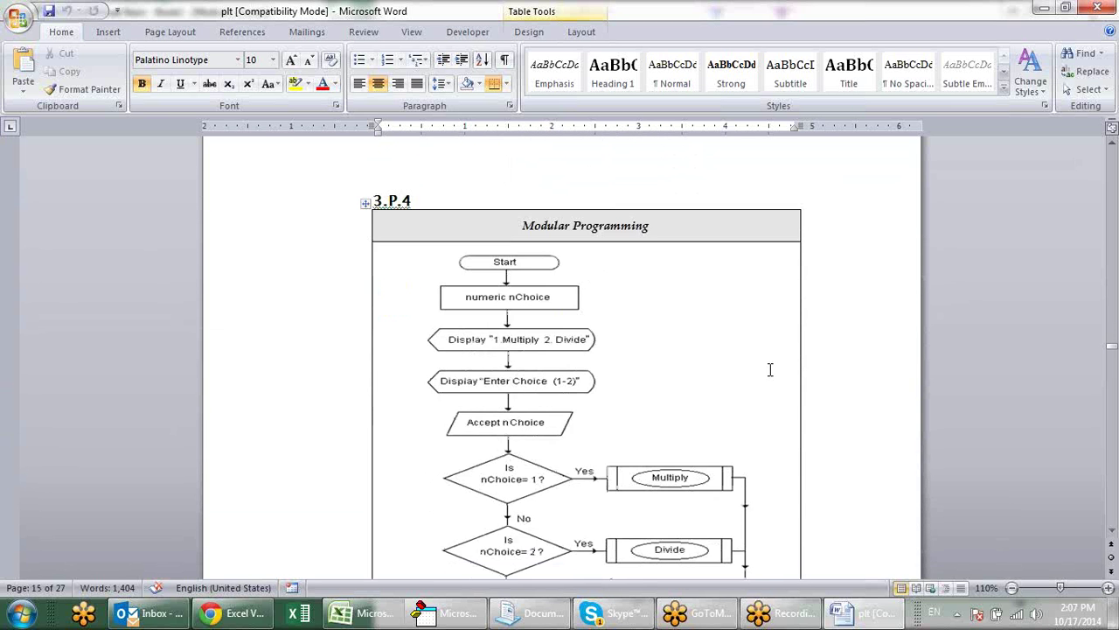
scroll(769, 369, up, 3)
scroll(767, 370, up, 4)
scroll(766, 369, up, 3)
scroll(766, 350, up, 3)
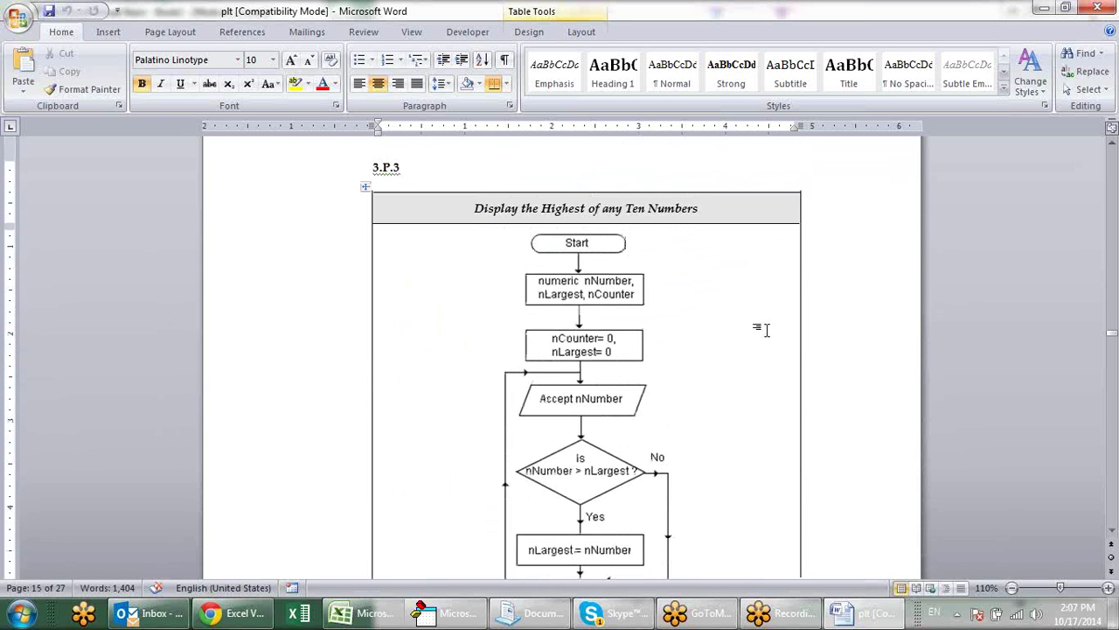
scroll(757, 367, down, 3)
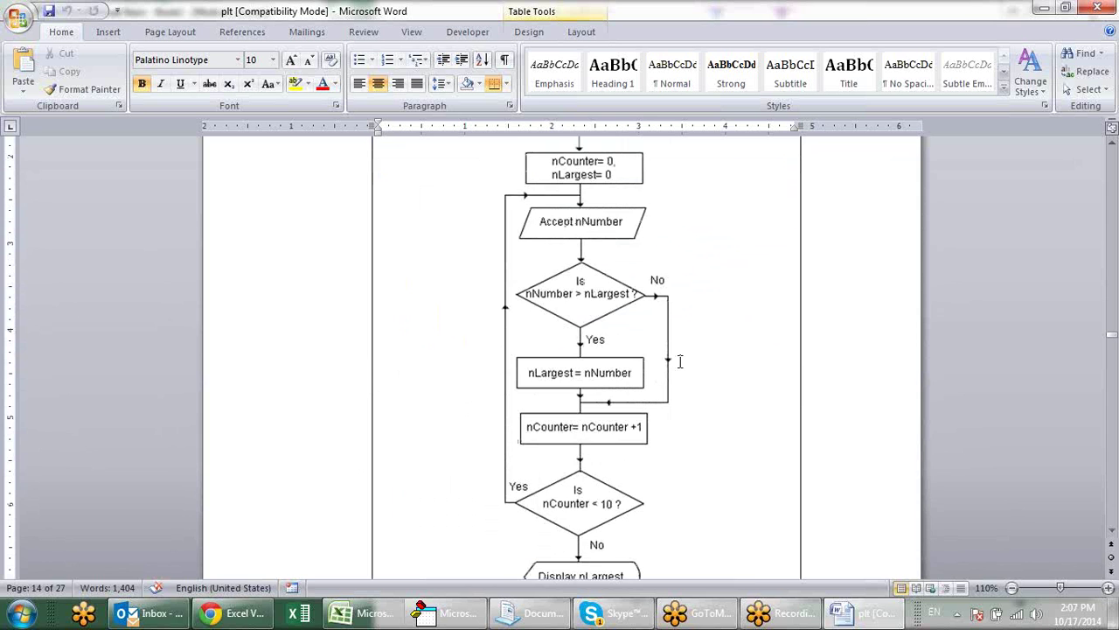
scroll(680, 362, down, 3)
scroll(680, 361, down, 4)
scroll(680, 361, down, 4)
scroll(681, 361, down, 4)
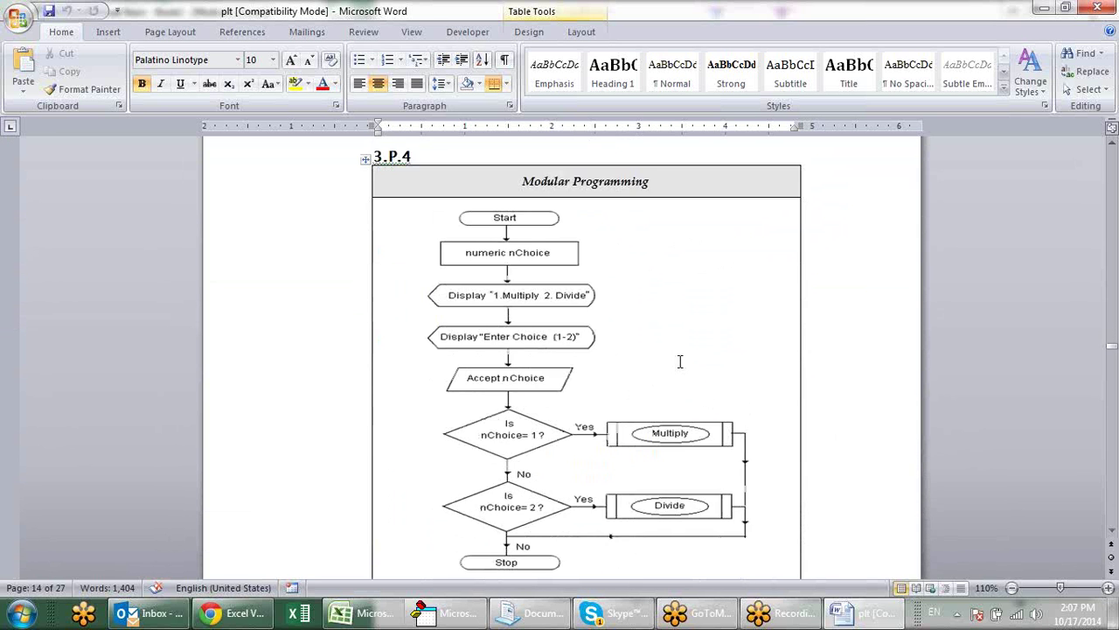
scroll(681, 361, down, 3)
scroll(680, 361, down, 5)
drag(1113, 351, 986, 224)
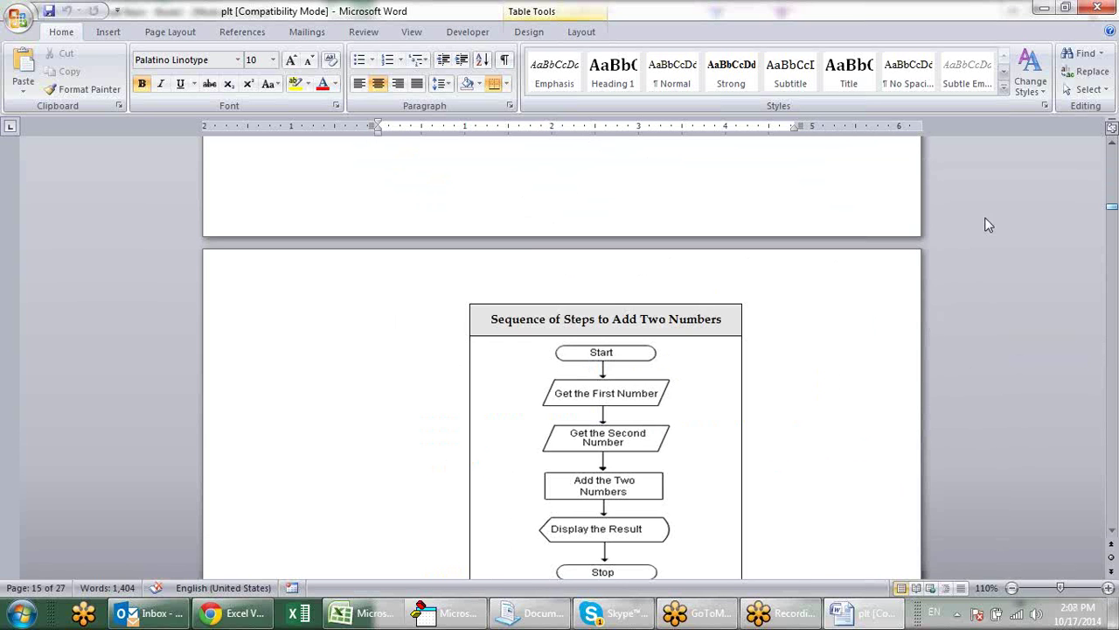
scroll(697, 324, up, 5)
scroll(697, 323, up, 5)
scroll(696, 323, up, 5)
scroll(697, 329, up, 5)
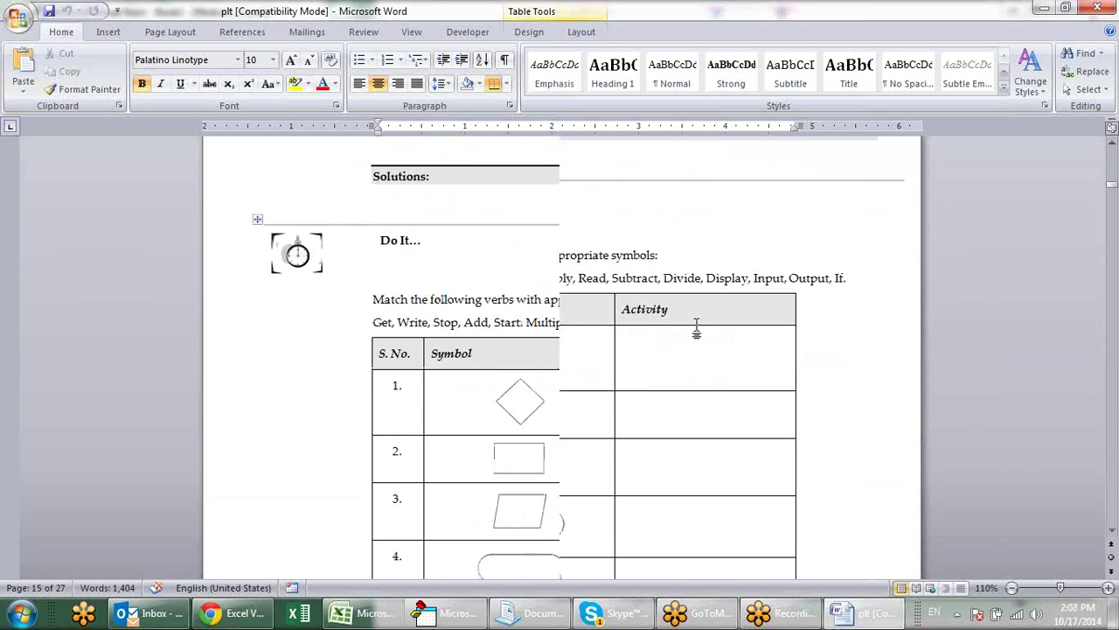
scroll(697, 329, up, 3)
scroll(696, 327, up, 5)
scroll(698, 325, up, 5)
scroll(698, 324, up, 5)
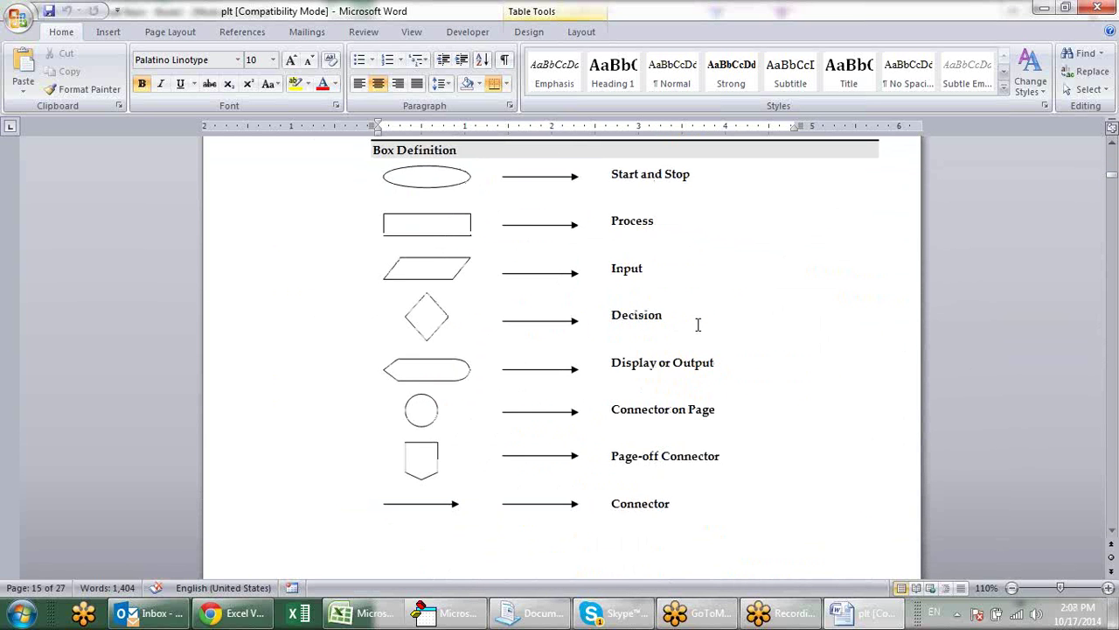
scroll(697, 324, down, 3)
- Examine the Connector on Page and Page-off Connector symbols and their labels
click(426, 296)
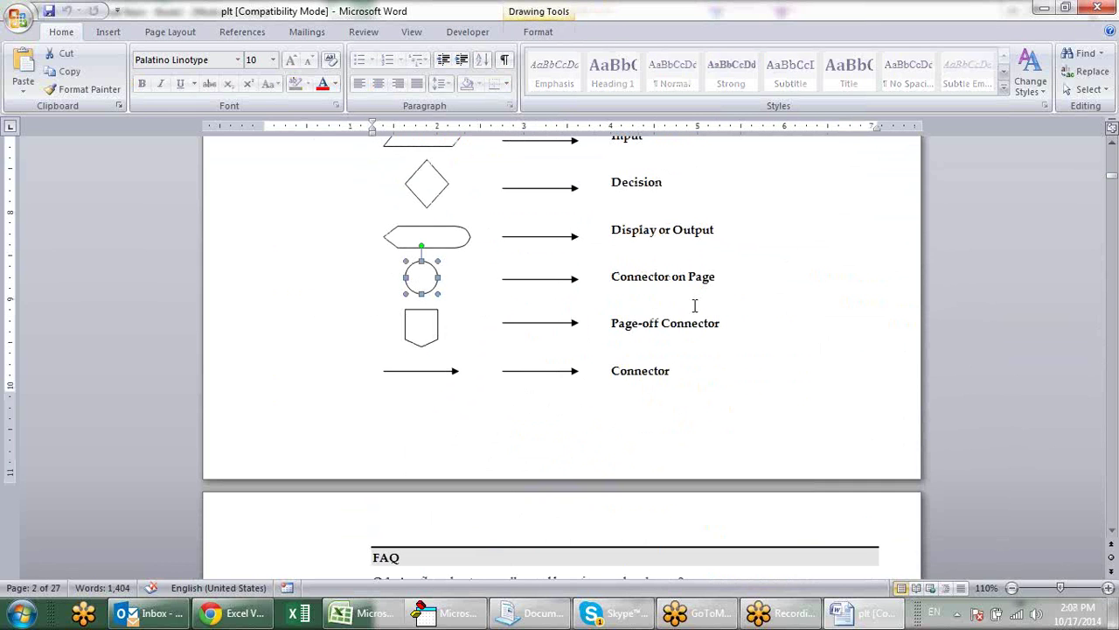
drag(644, 279, 719, 280)
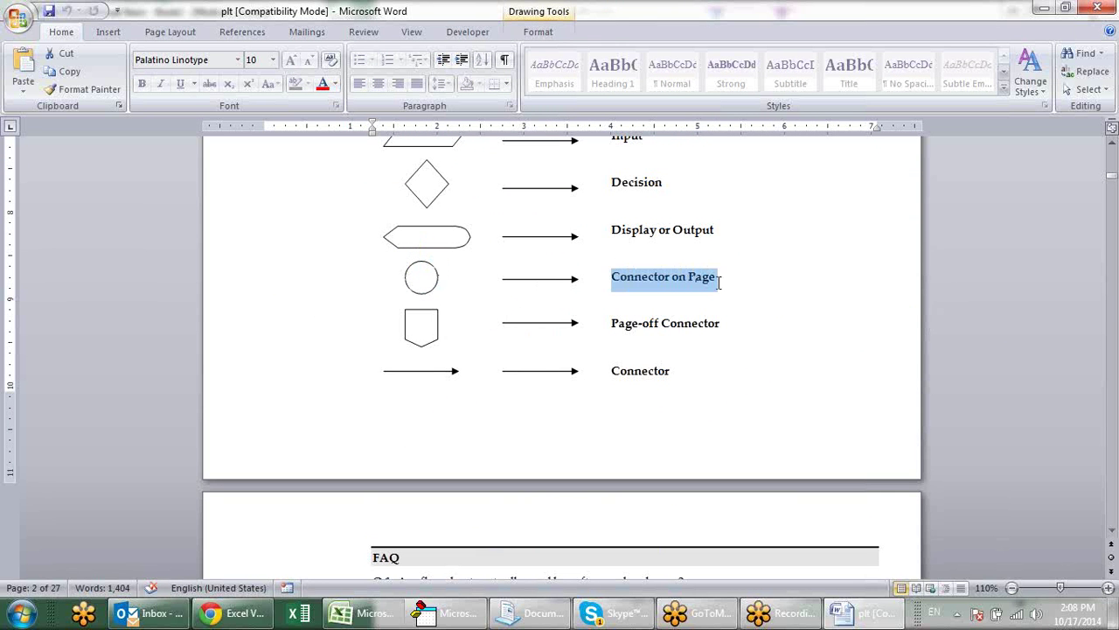
drag(639, 324, 719, 325)
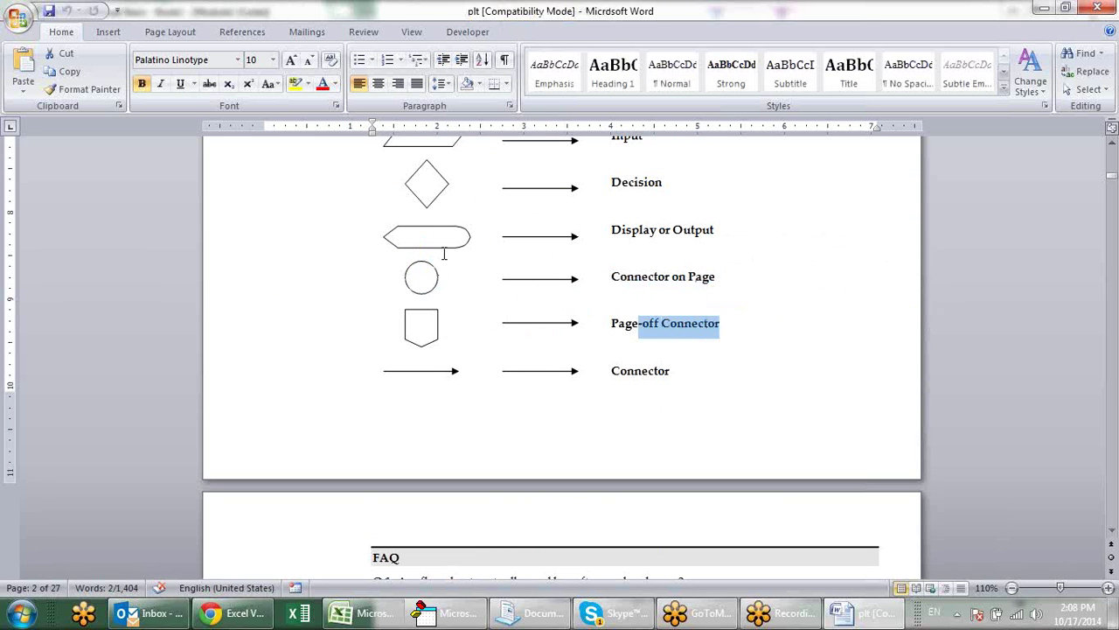
click(425, 274)
click(413, 336)
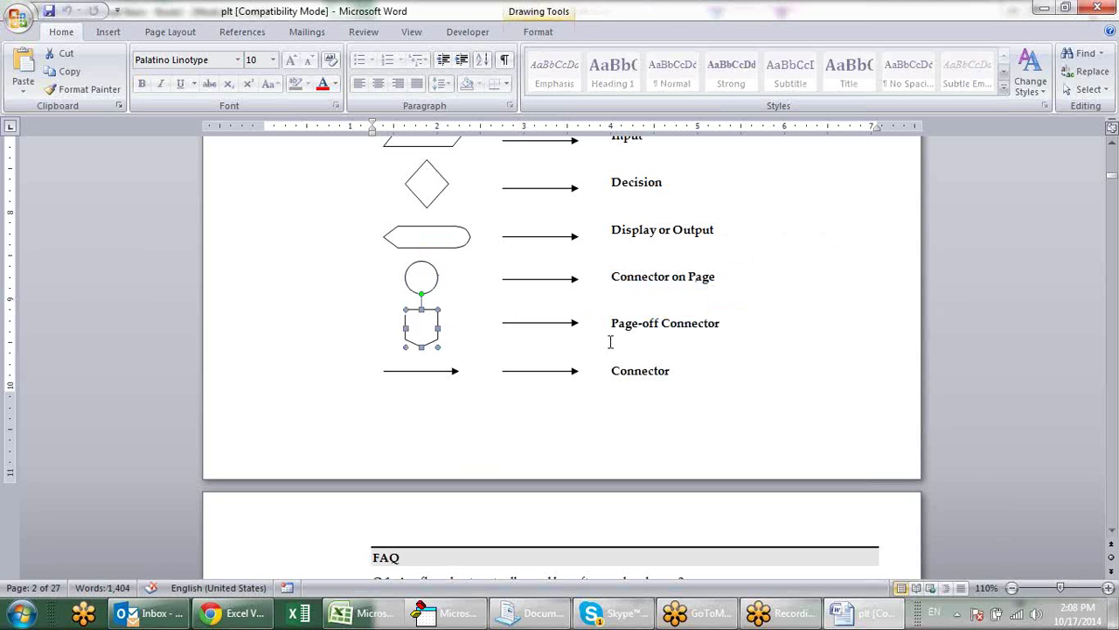
click(796, 358)
- Scroll down until the 3.P.4 Modular Programming flowchart on page 15 is fully visible
scroll(740, 432, down, 3)
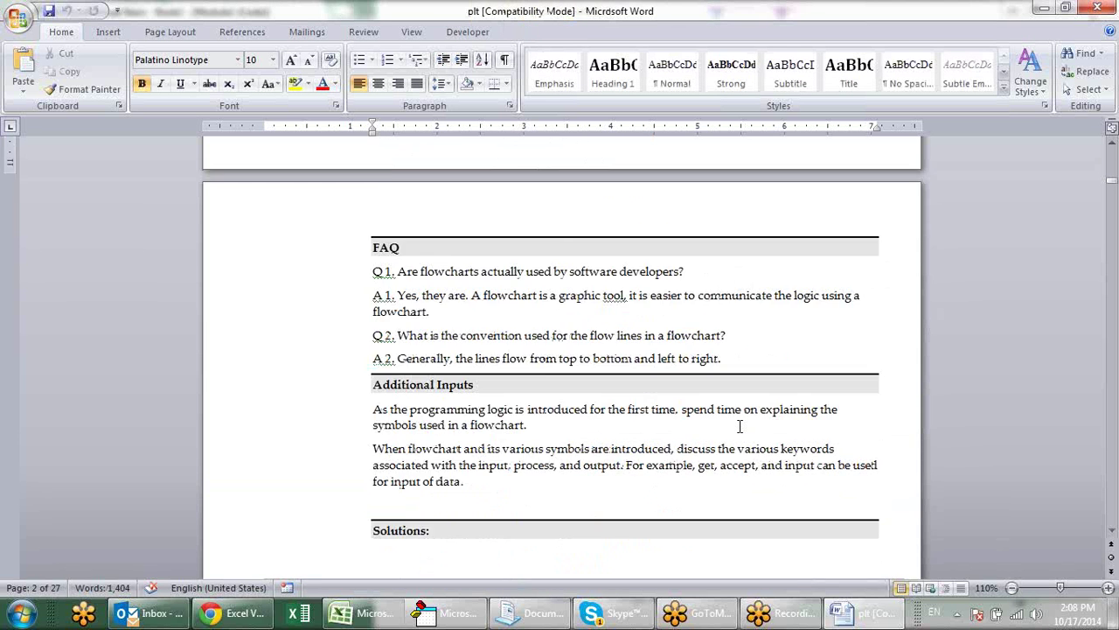
scroll(740, 426, down, 10)
scroll(740, 426, down, 10)
scroll(740, 425, down, 10)
scroll(739, 425, down, 10)
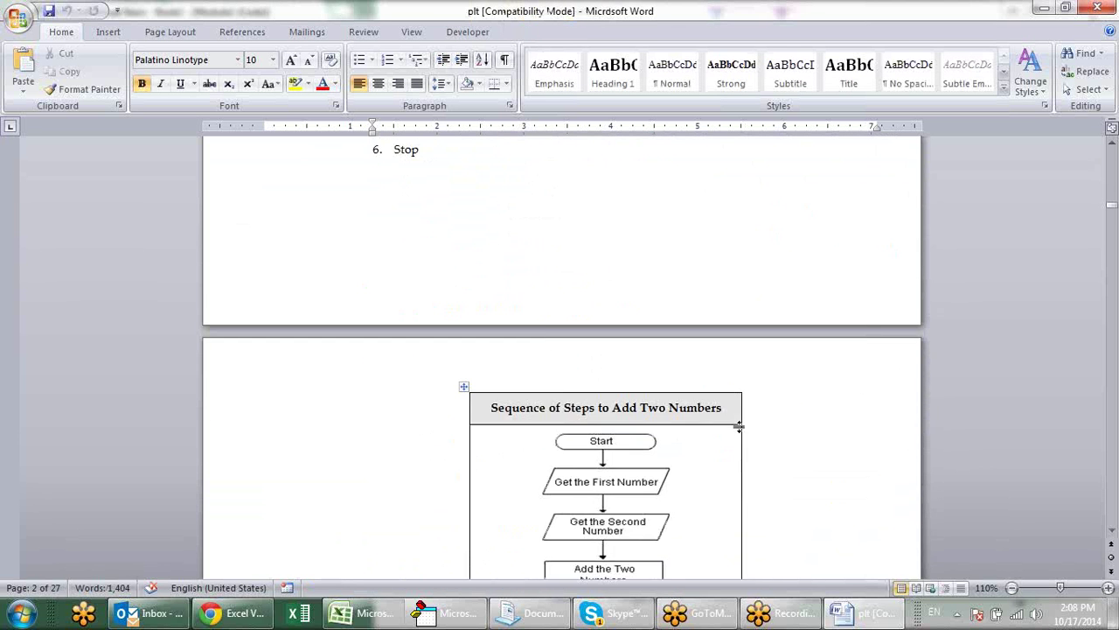
scroll(740, 426, down, 5)
scroll(722, 440, down, 5)
scroll(725, 452, down, 5)
scroll(723, 454, down, 3)
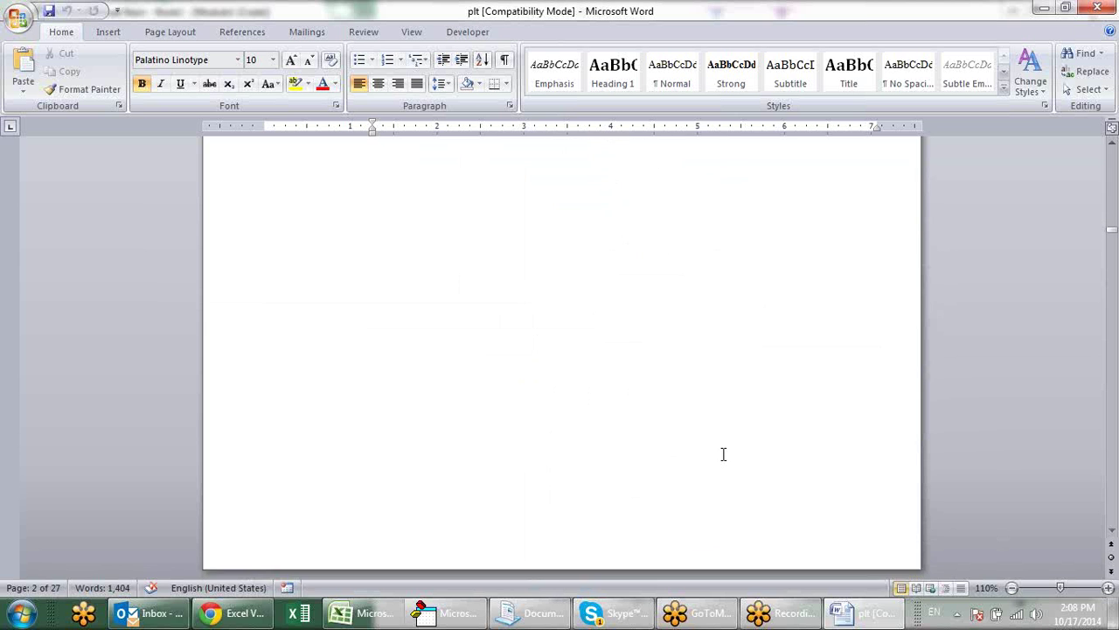
scroll(723, 454, down, 5)
scroll(723, 454, down, 5)
scroll(723, 453, down, 5)
scroll(723, 454, down, 5)
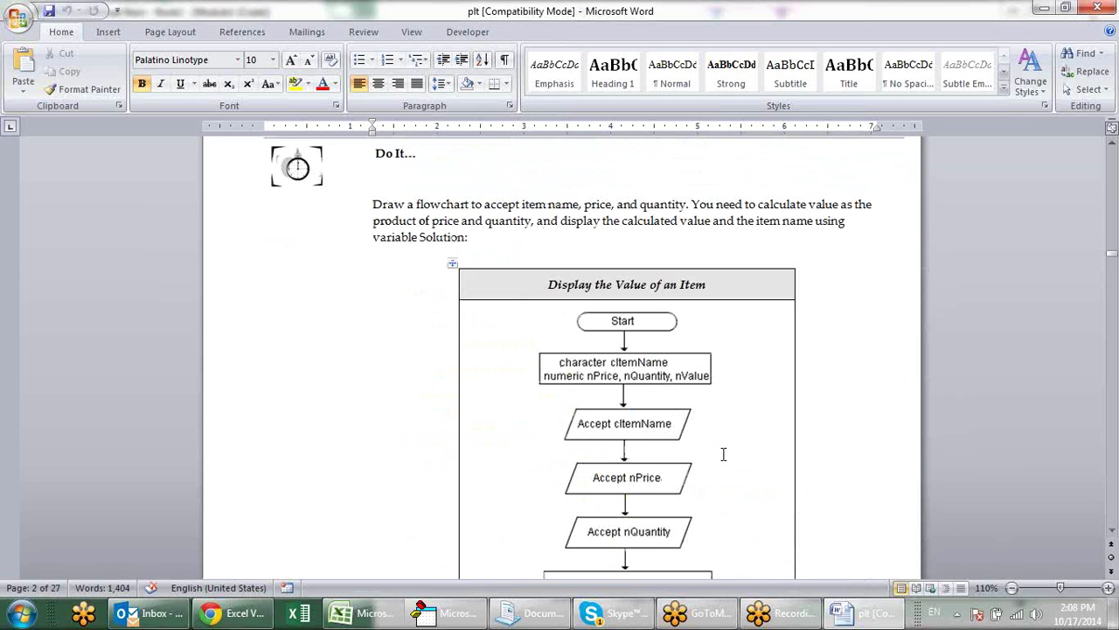
scroll(723, 454, down, 5)
scroll(732, 429, down, 5)
scroll(772, 373, down, 5)
scroll(775, 379, down, 5)
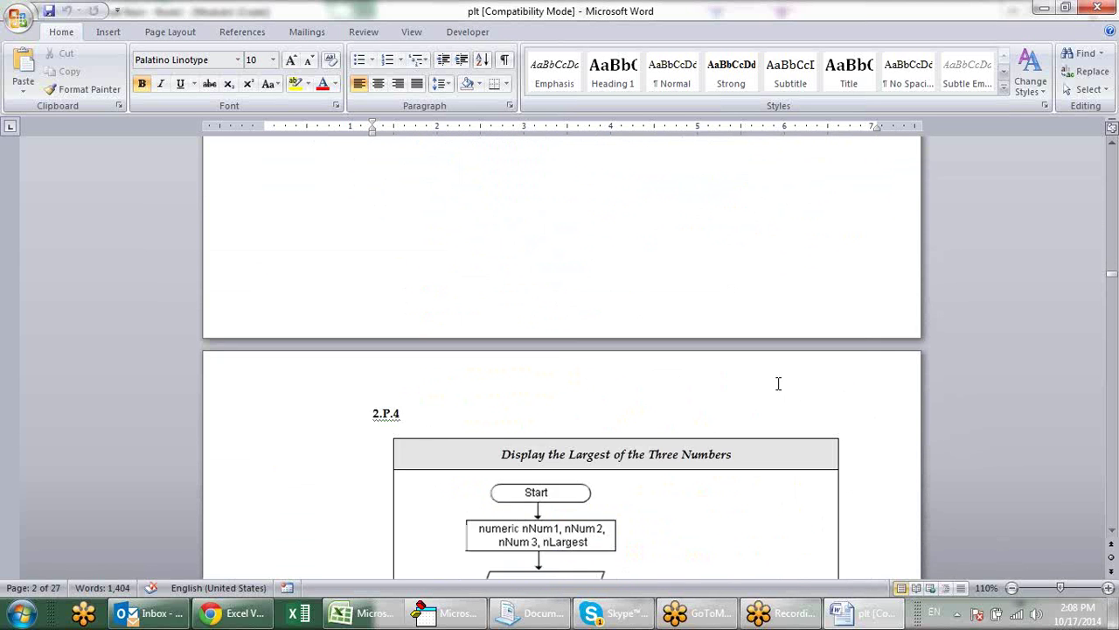
scroll(778, 383, down, 5)
scroll(779, 382, down, 5)
scroll(779, 382, down, 5)
scroll(785, 380, down, 5)
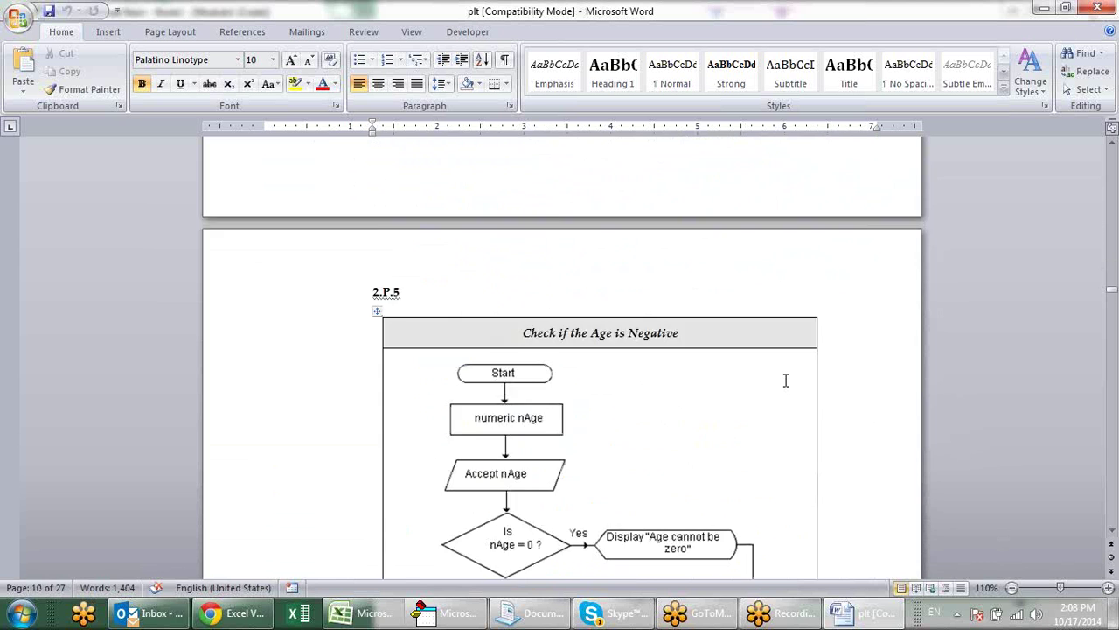
scroll(785, 380, down, 5)
scroll(785, 380, down, 5)
scroll(785, 379, down, 5)
scroll(785, 380, down, 5)
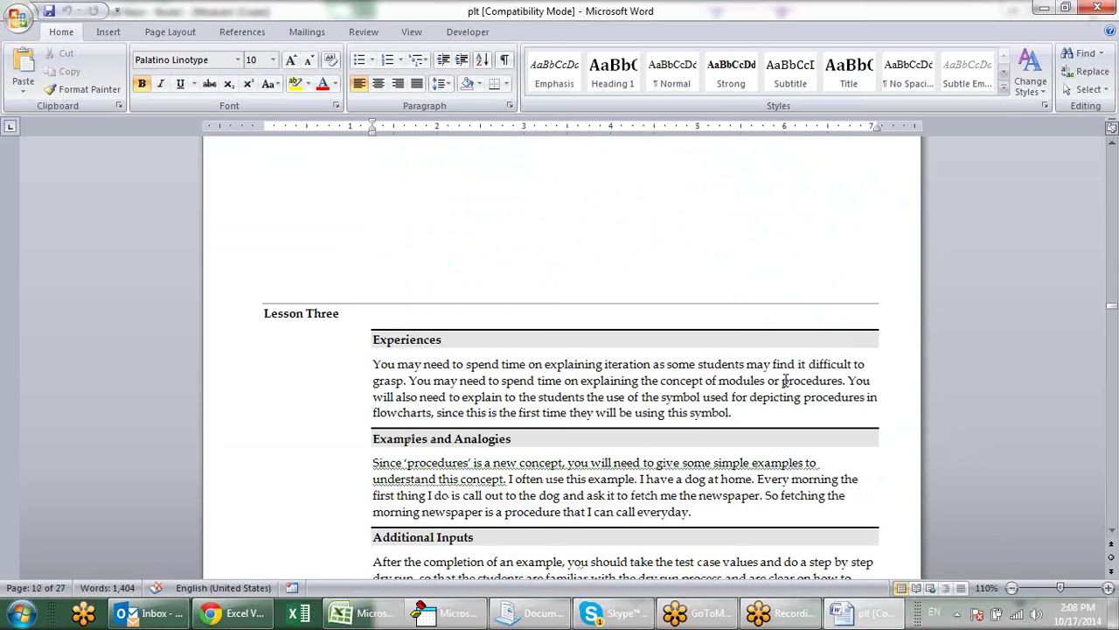
scroll(784, 380, down, 5)
scroll(785, 381, down, 5)
scroll(785, 381, down, 5)
scroll(785, 381, down, 5)
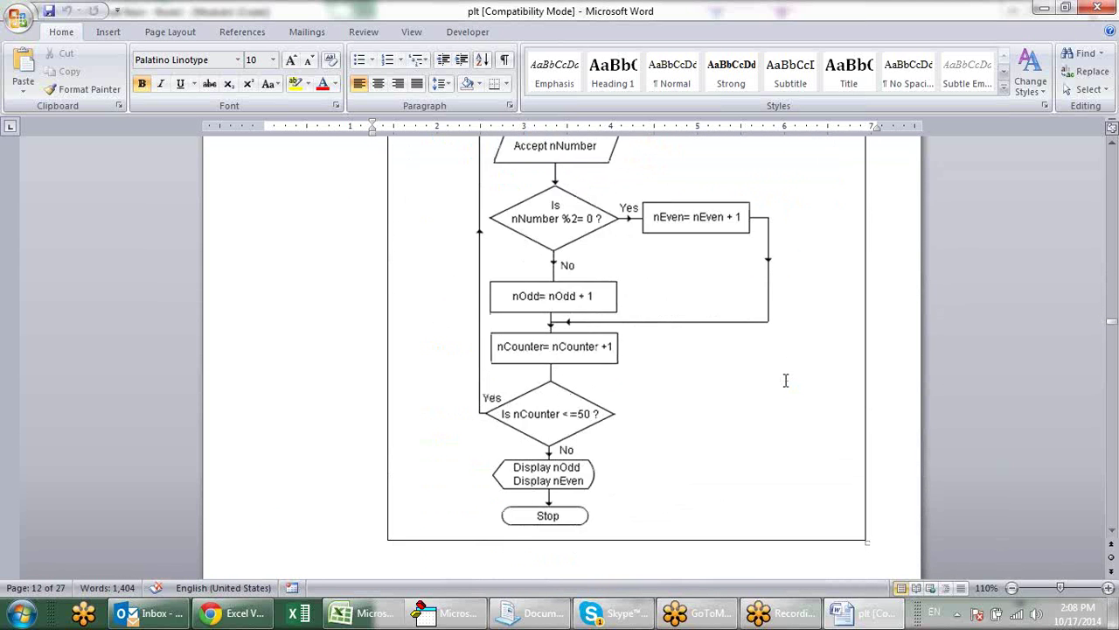
scroll(785, 379, down, 5)
scroll(785, 379, down, 5)
scroll(785, 379, down, 5)
scroll(786, 379, down, 5)
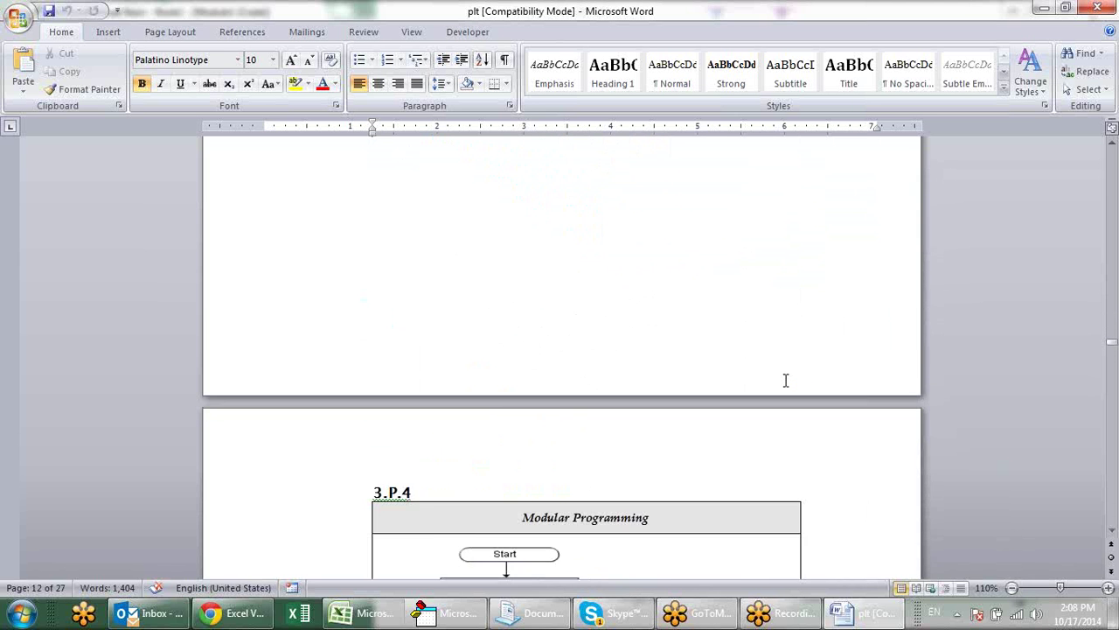
scroll(785, 381, down, 5)
scroll(786, 380, down, 3)
scroll(785, 380, up, 1)
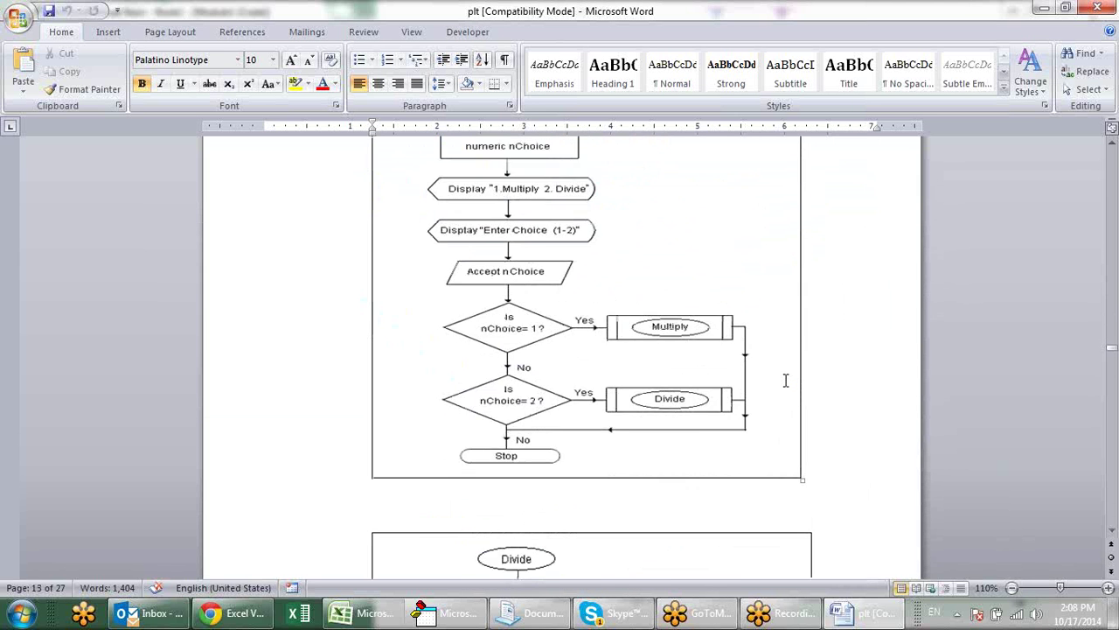
scroll(785, 381, up, 2)
scroll(785, 380, down, 1)
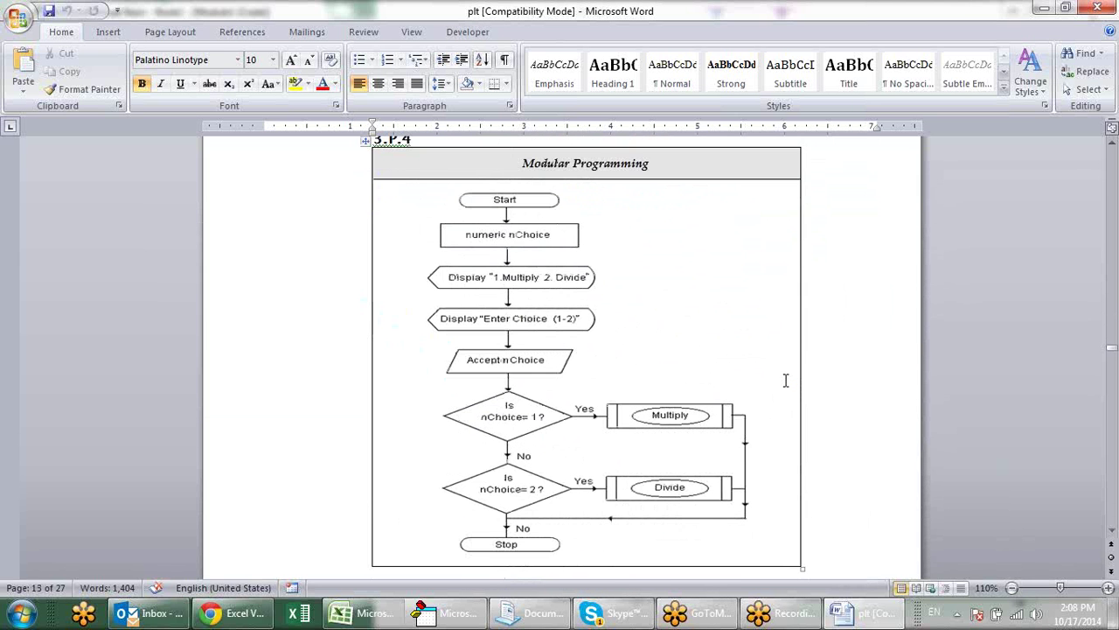
click(560, 162)
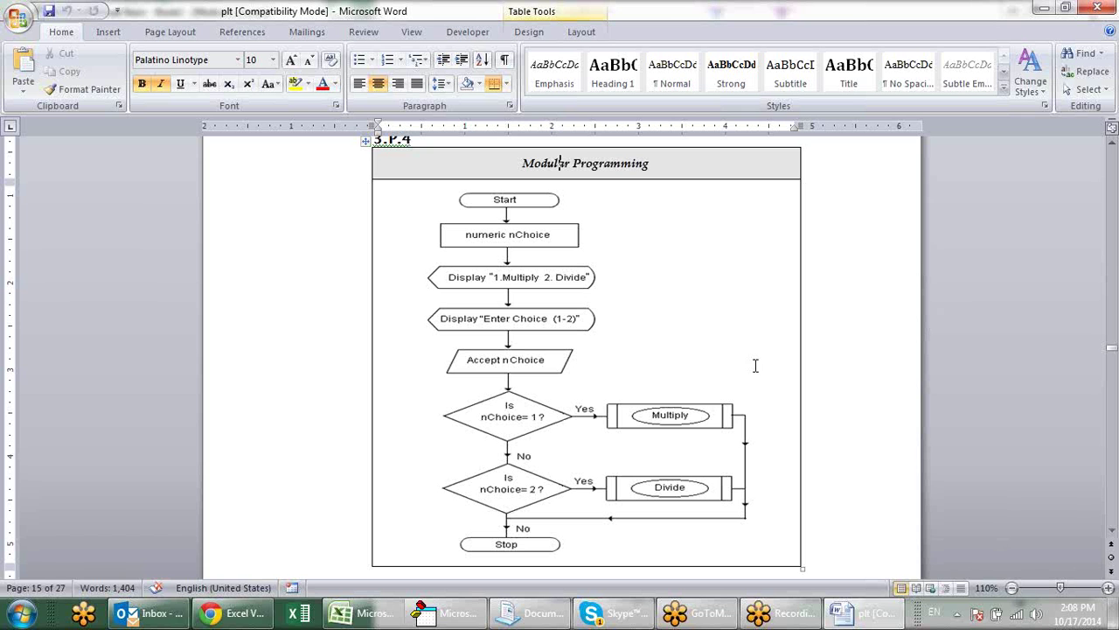
click(628, 213)
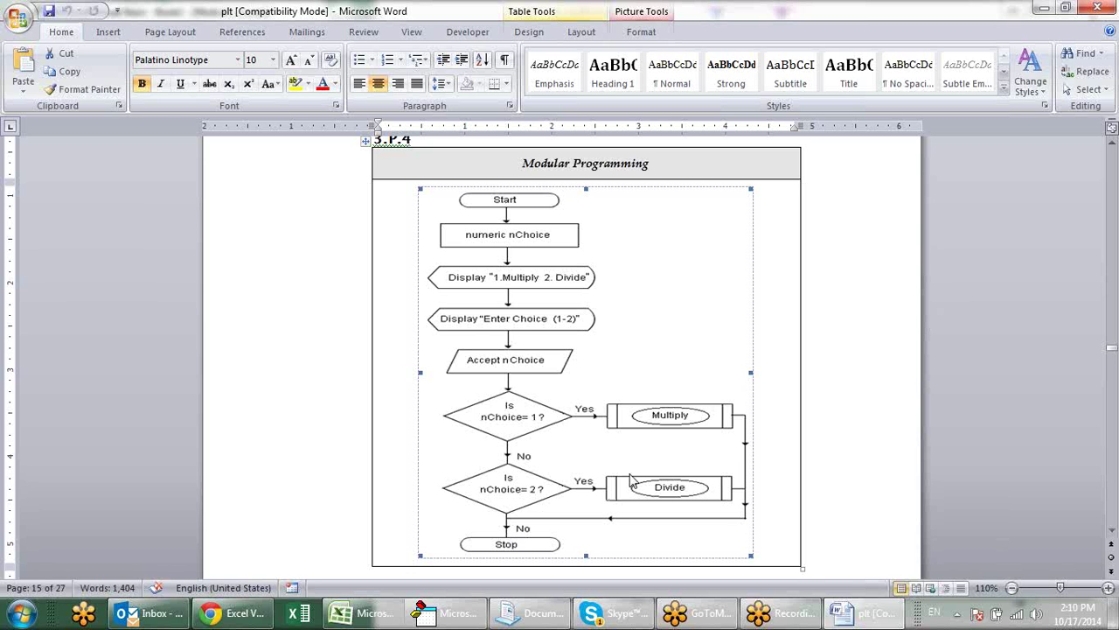
- Scroll down to the Multiply sub-flowchart and select its drawing
scroll(619, 457, down, 2)
scroll(630, 428, down, 2)
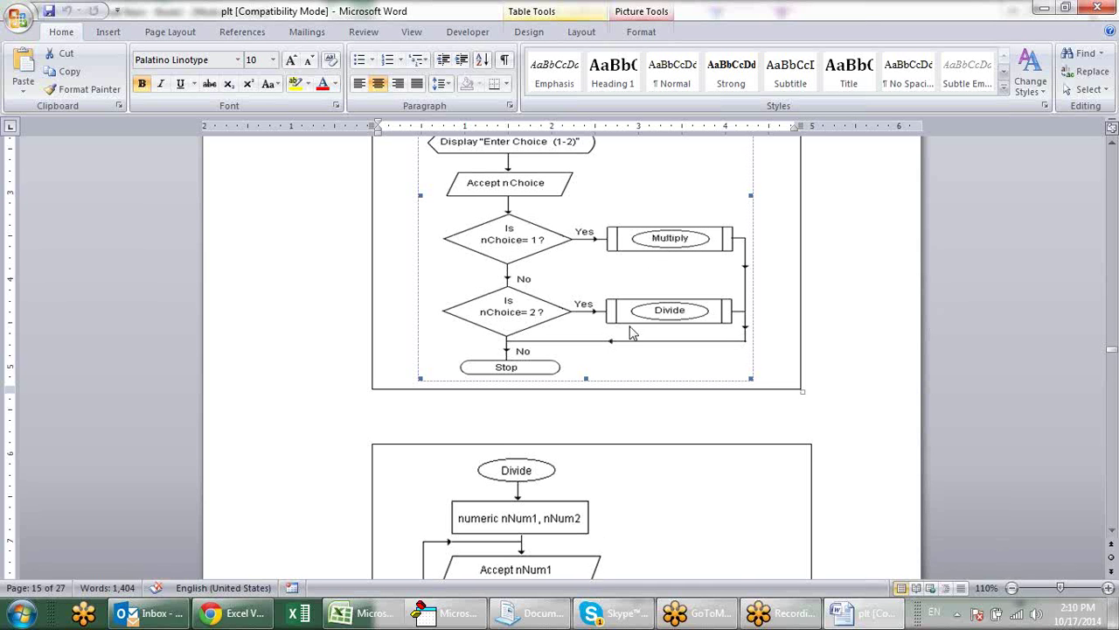
scroll(629, 326, down, 5)
scroll(718, 313, down, 1)
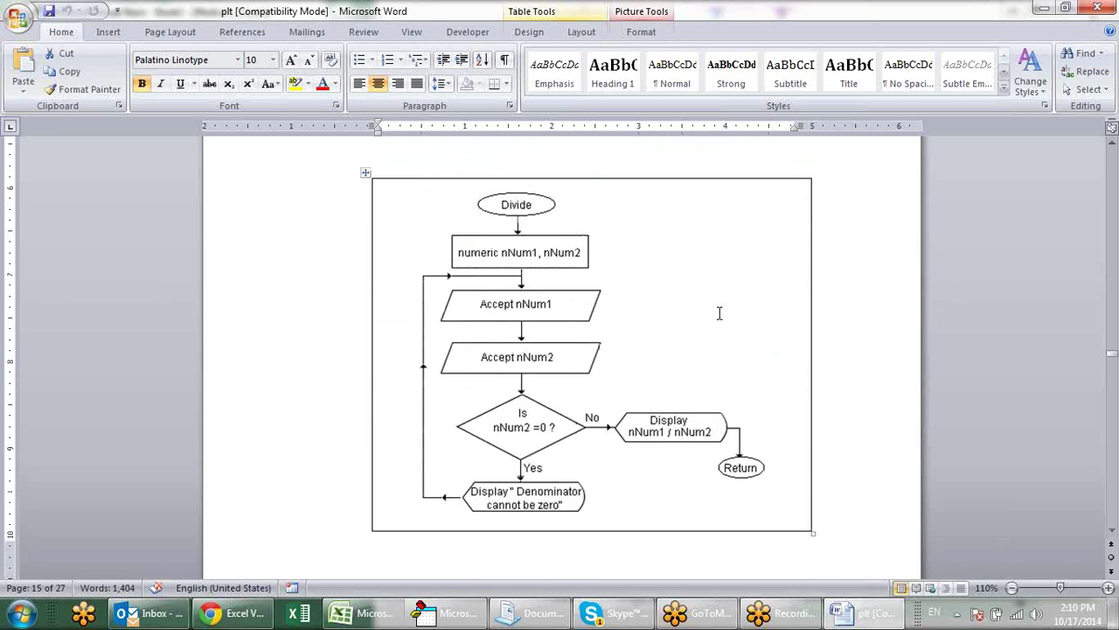
scroll(719, 313, down, 8)
scroll(719, 313, down, 5)
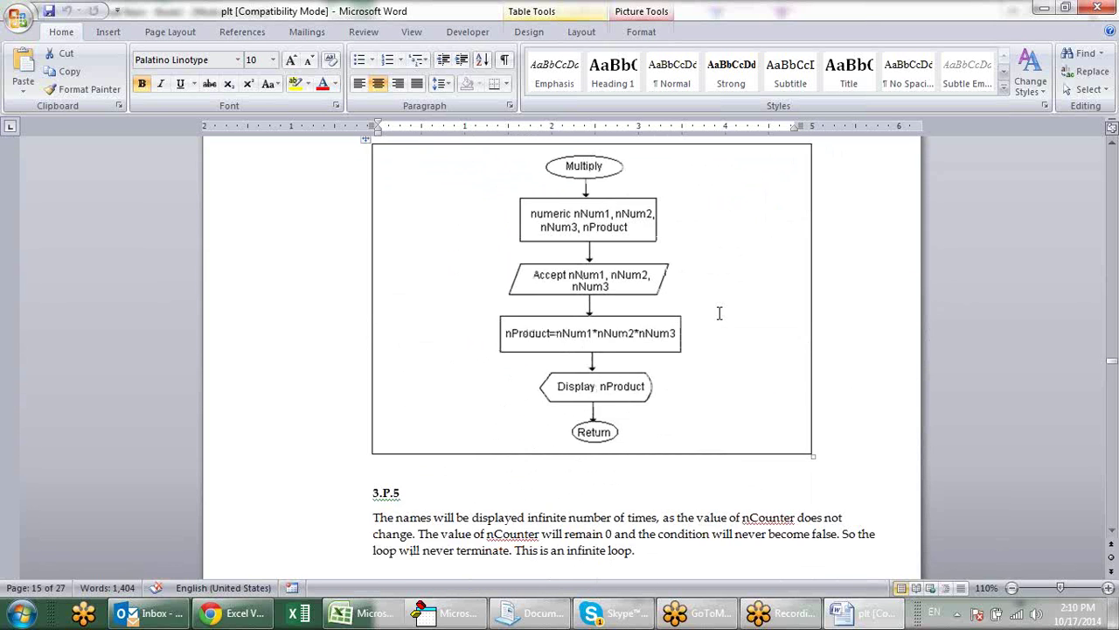
click(594, 170)
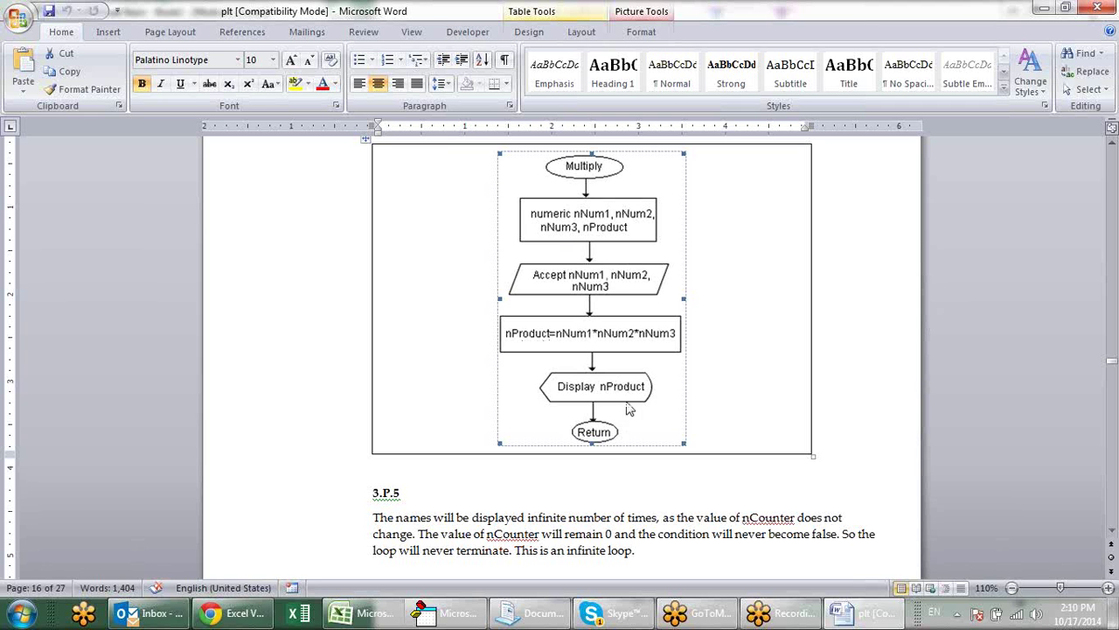
- Scroll back and select the main nChoice flowchart drawing, leaving Divide in view
scroll(595, 428, up, 9)
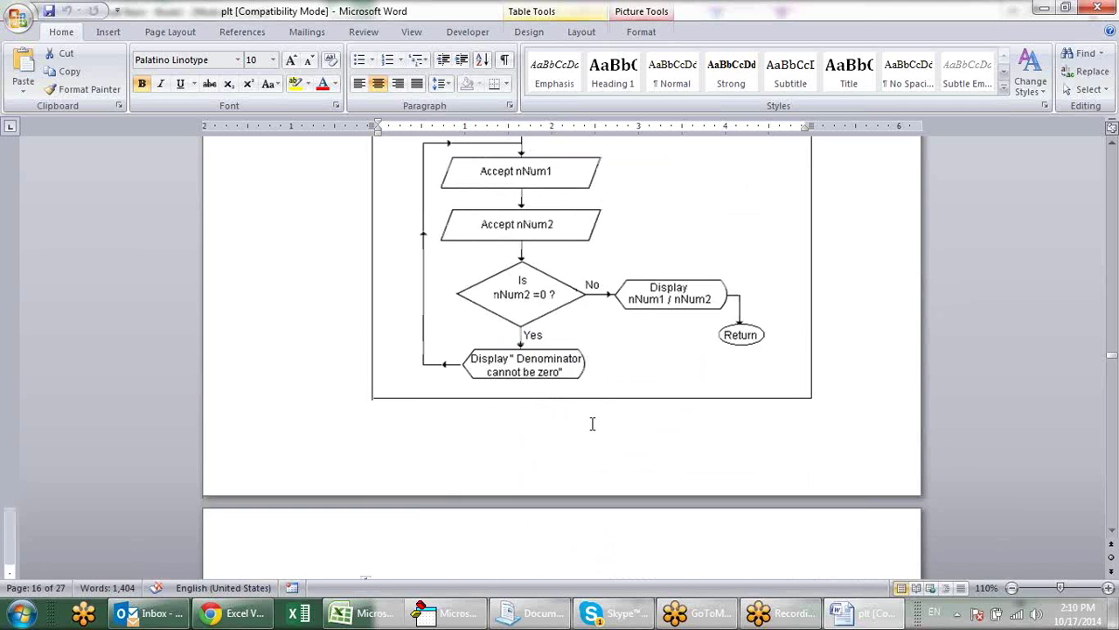
scroll(598, 420, up, 8)
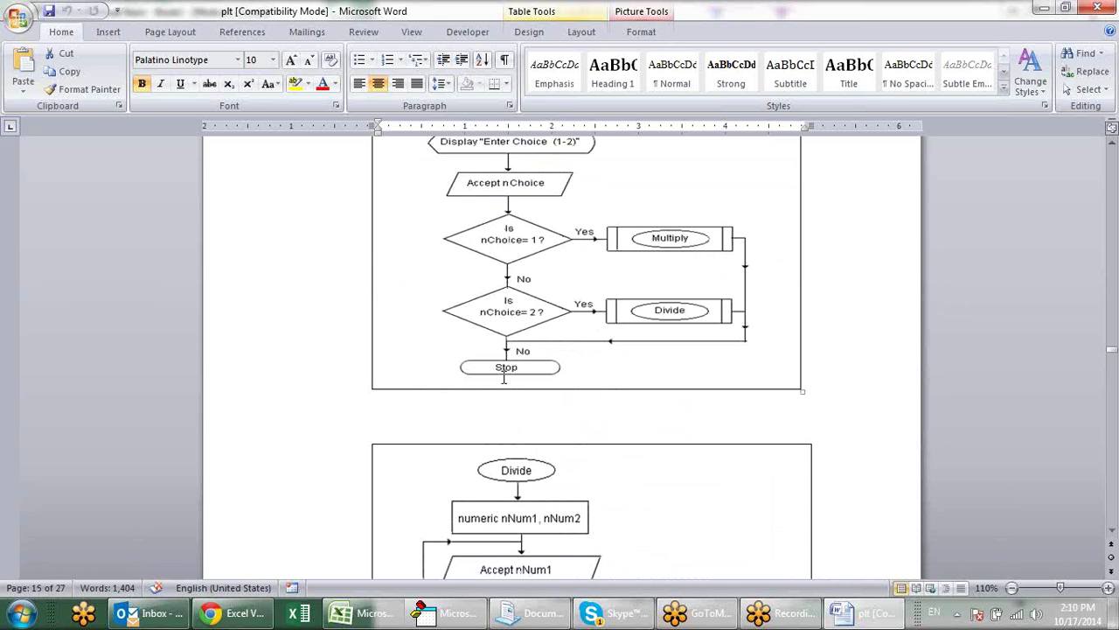
scroll(503, 378, down, 1)
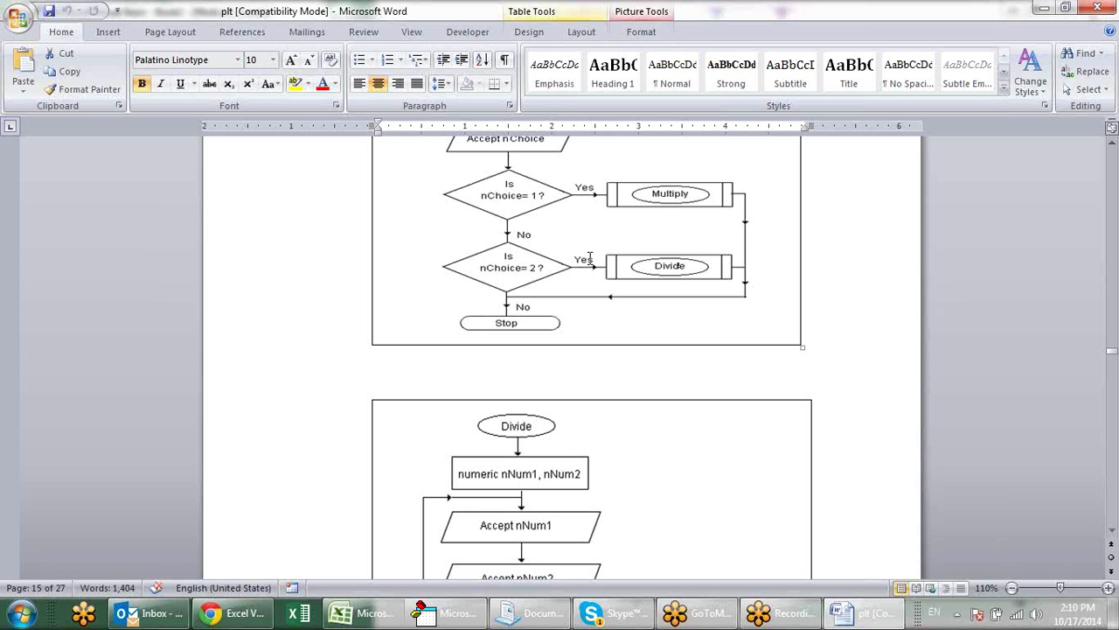
click(716, 270)
scroll(555, 273, down, 4)
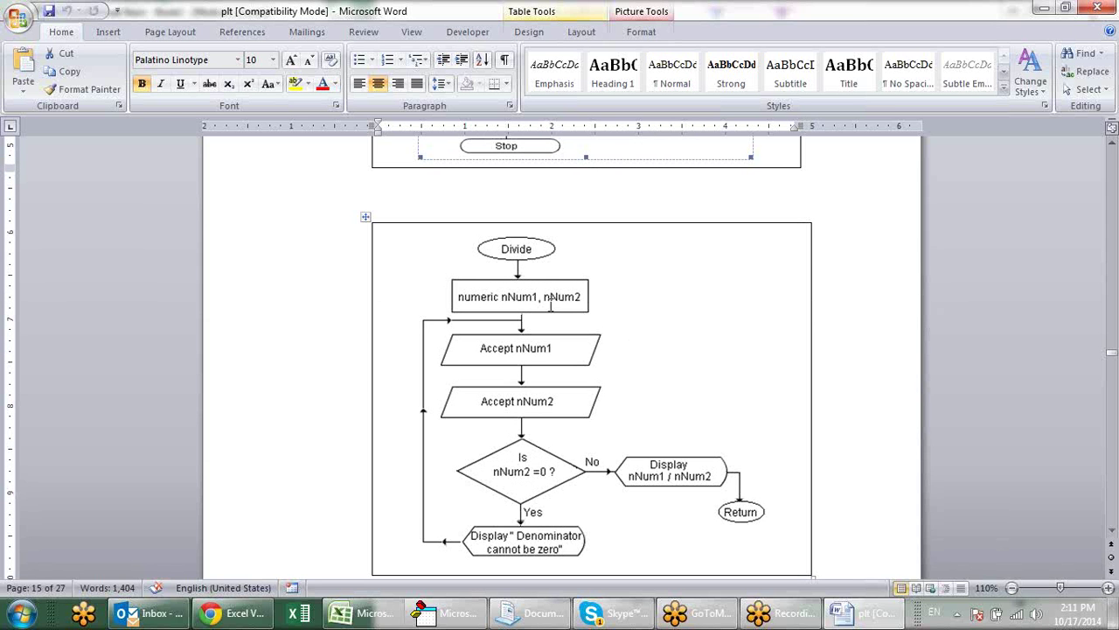
- Select the Divide flowchart, then the main nChoice flowchart, and deselect the drawing
click(517, 351)
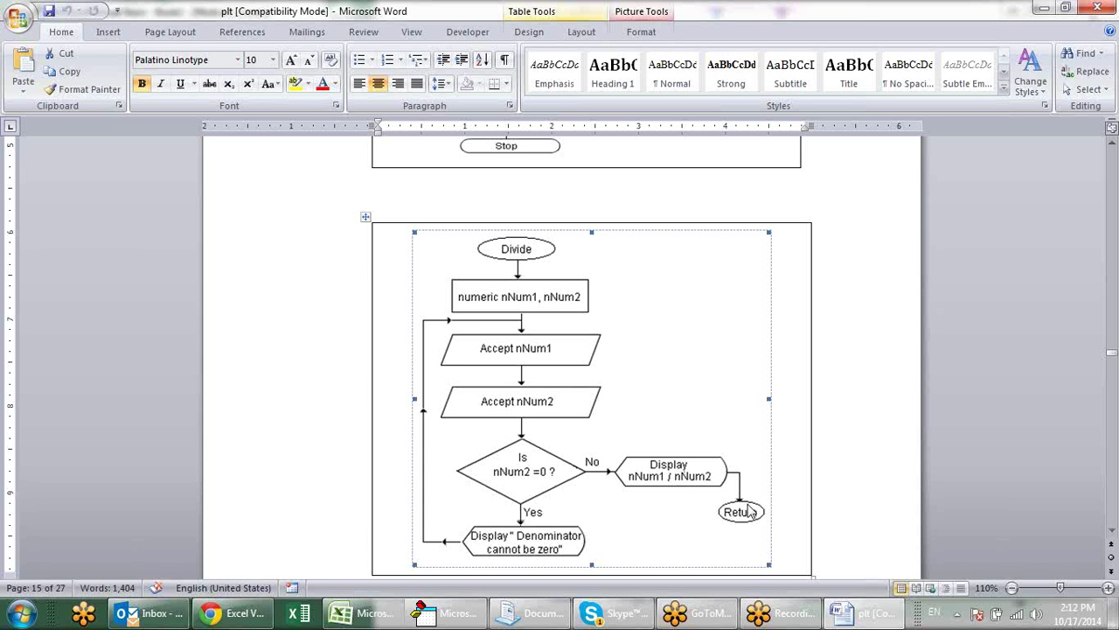
scroll(739, 477, up, 5)
click(673, 403)
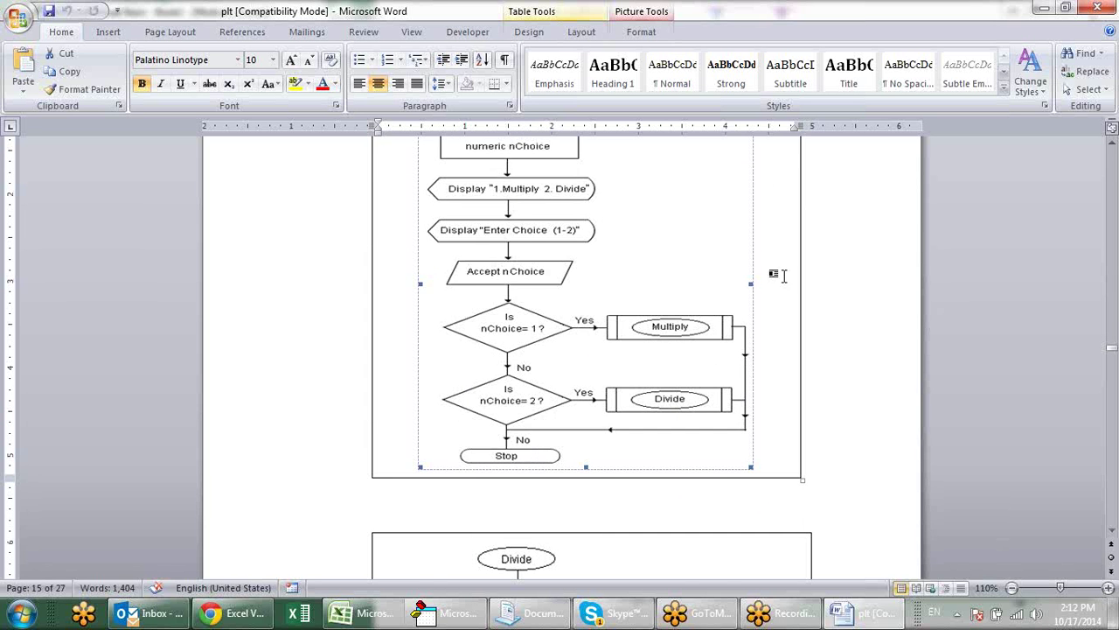
click(966, 387)
scroll(863, 388, down, 3)
scroll(863, 387, down, 3)
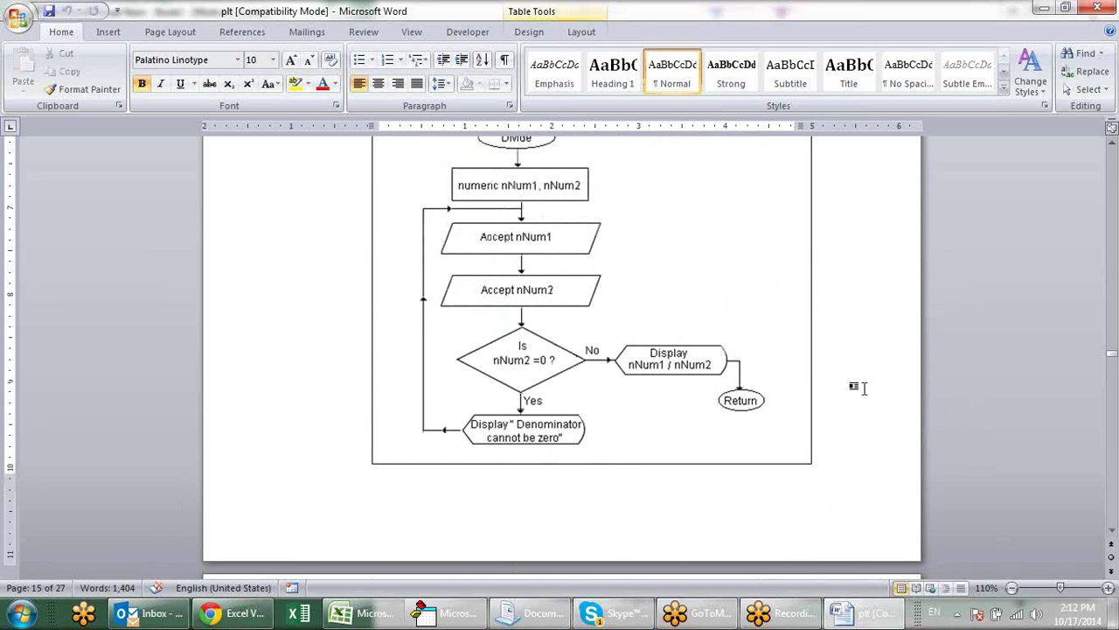
- Switch to the Visual Basic editor and look over the Sub a and Sub b procedures
click(451, 613)
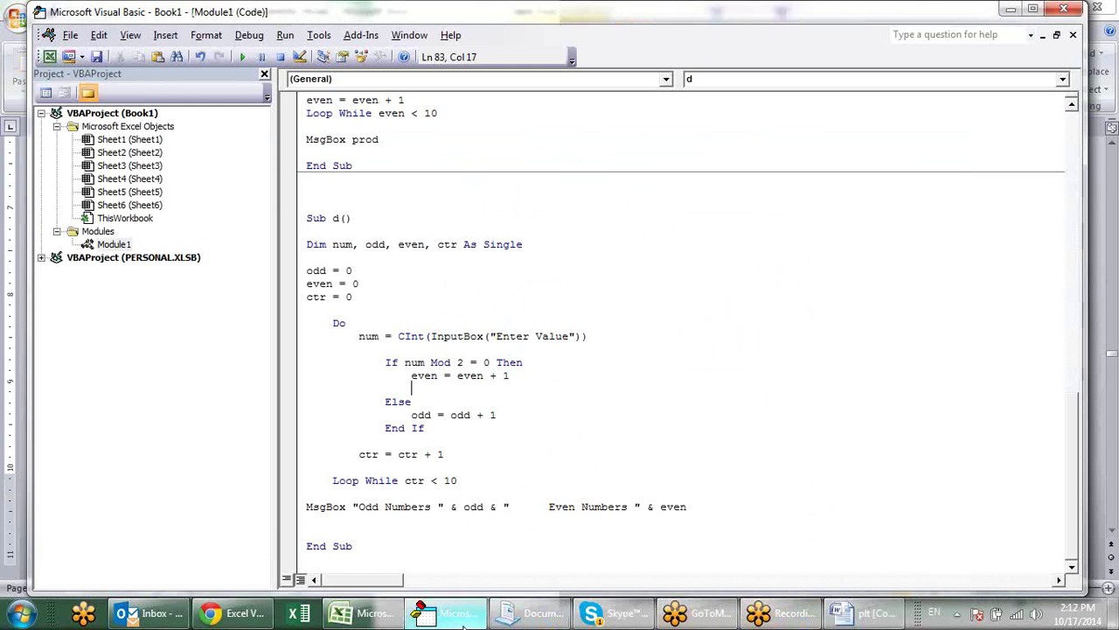
scroll(674, 314, up, 2)
scroll(676, 321, up, 2)
scroll(676, 322, down, 4)
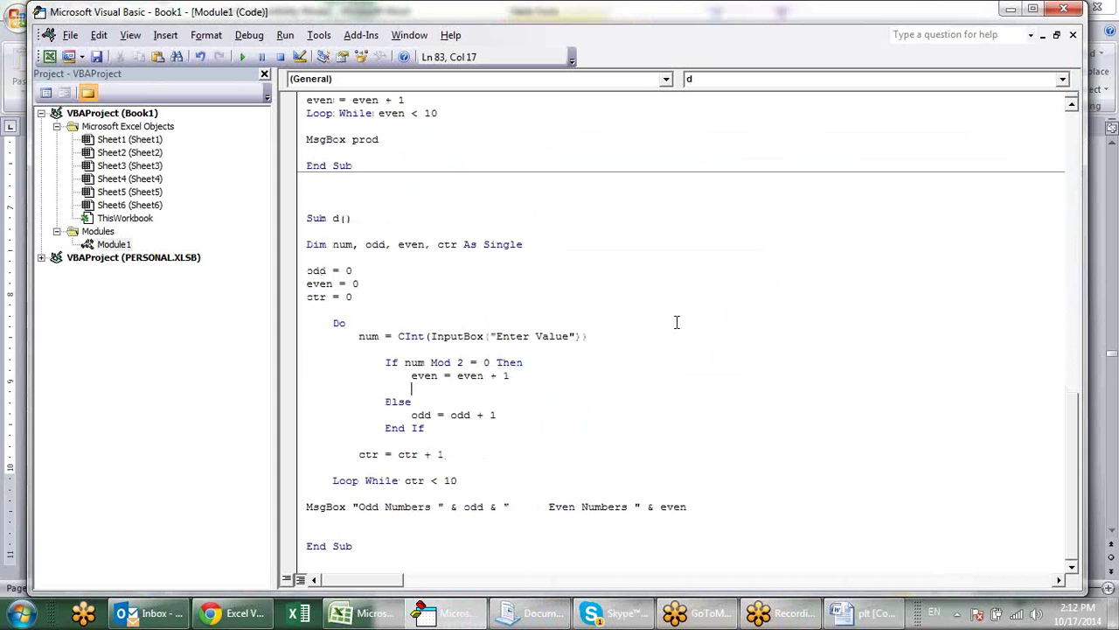
scroll(645, 420, up, 10)
scroll(670, 344, up, 10)
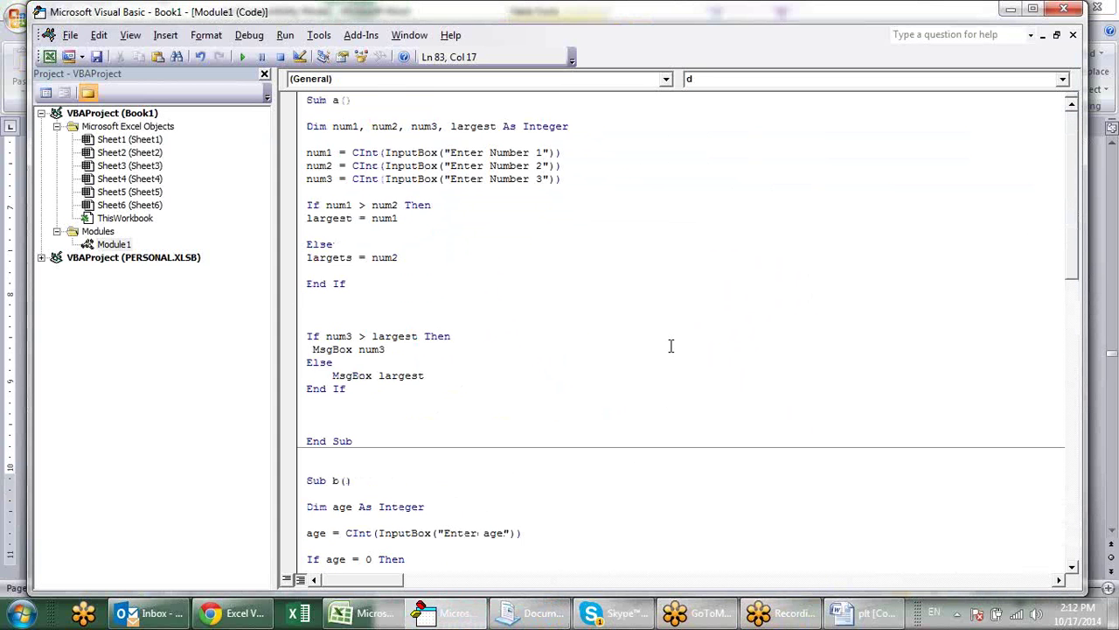
click(492, 259)
scroll(494, 260, down, 1)
scroll(495, 262, down, 2)
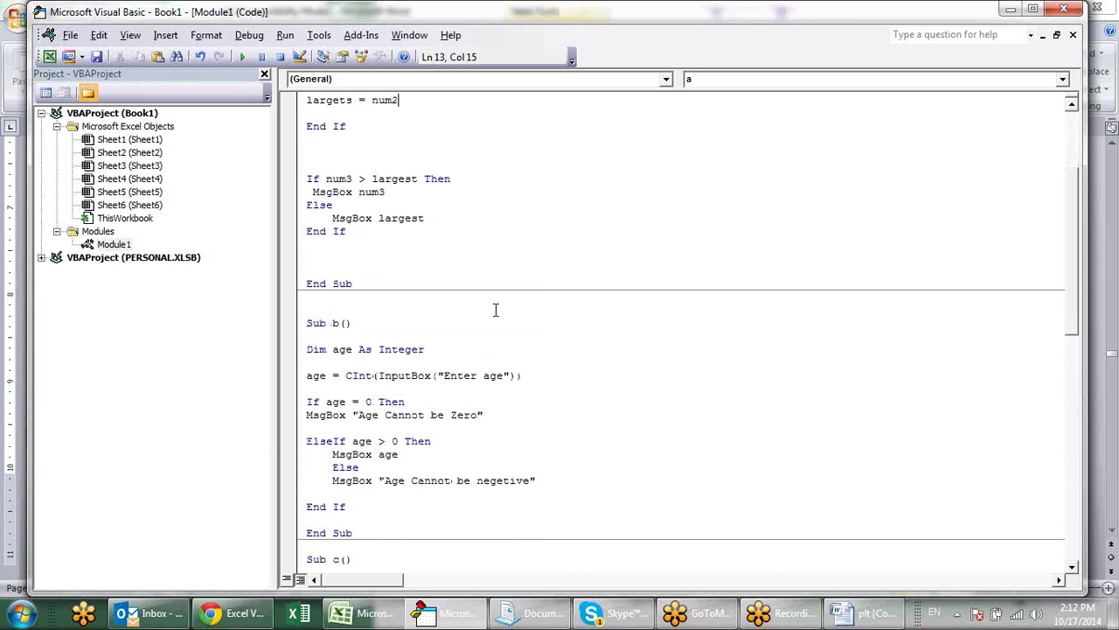
click(485, 358)
scroll(522, 331, up, 4)
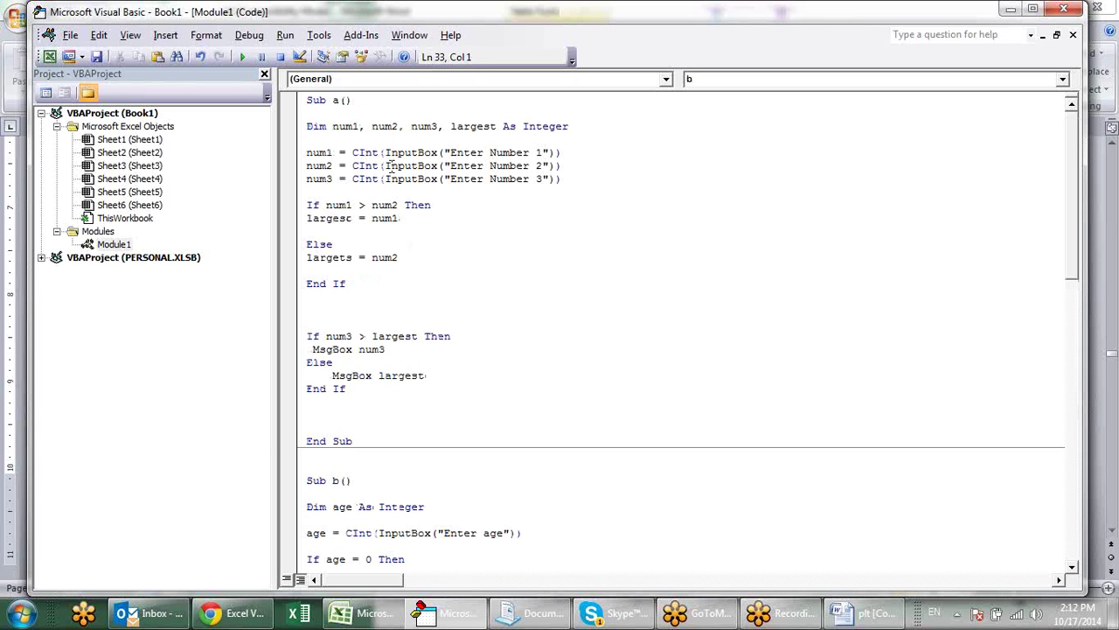
- Insert blank lines above Sub a() and type 'sub temp' on line 1
click(307, 104)
key(Return)
key(Return)
key(Return)
key(Return)
key(Return)
key(Up)
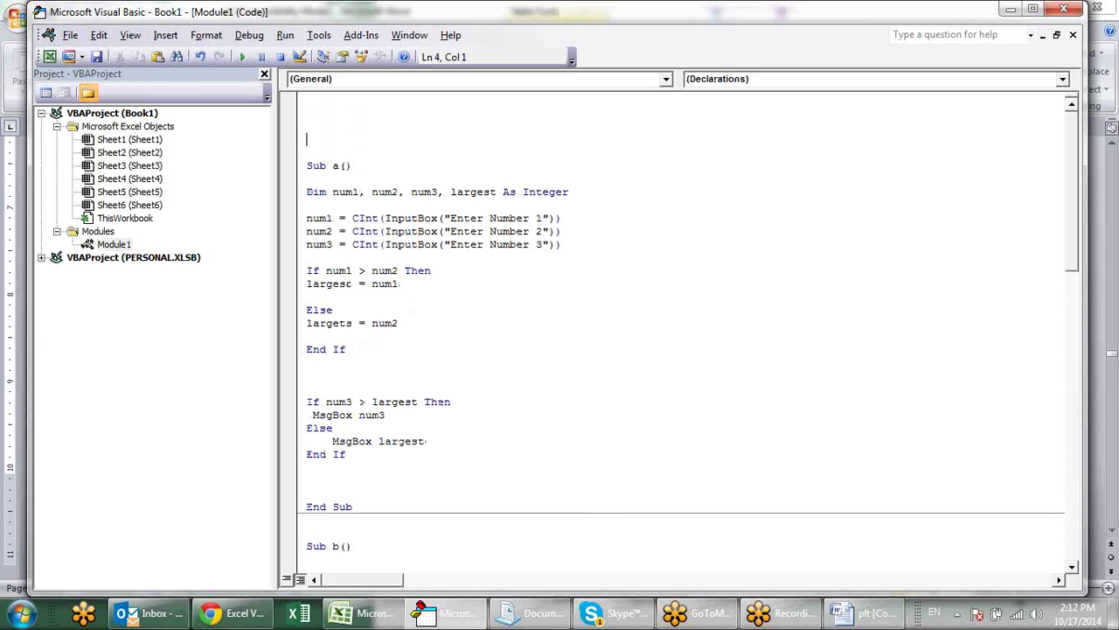
key(Up)
key(Up)
key(Up)
text(sub )
text(temp)
key(Return)
key(Return)
key(Return)
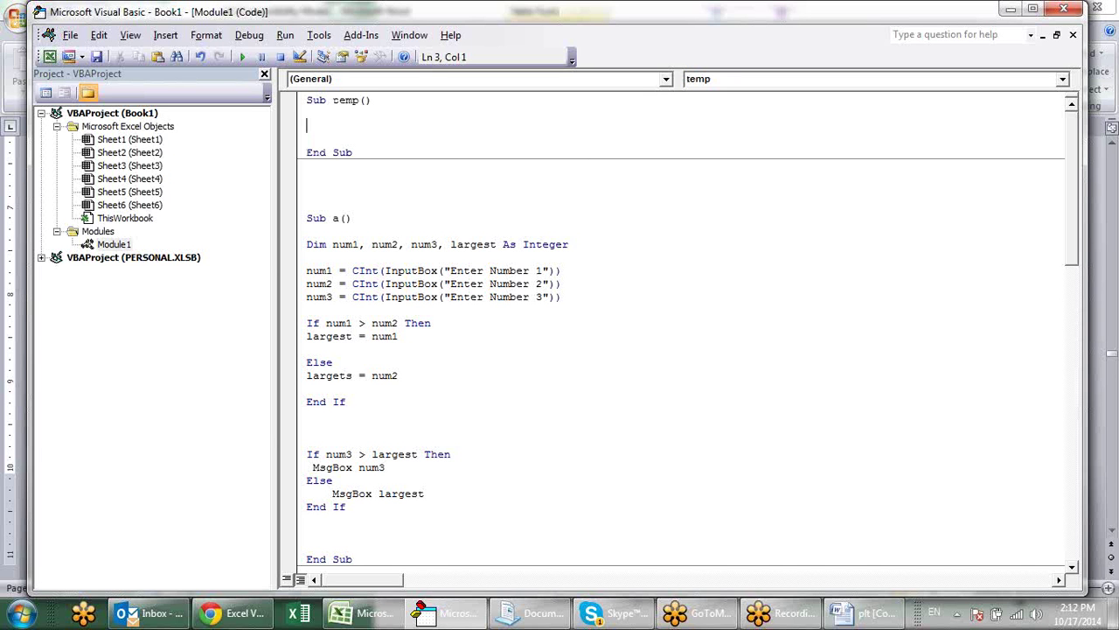
- Declare Dim i As Integer inside Sub temp
text(dim )
text(i as in)
key(Tab)
key(Return)
key(Return)
- Add i = CInt(InputBox("Enter Choice")) followed by blank lines before End Sub
text(i)
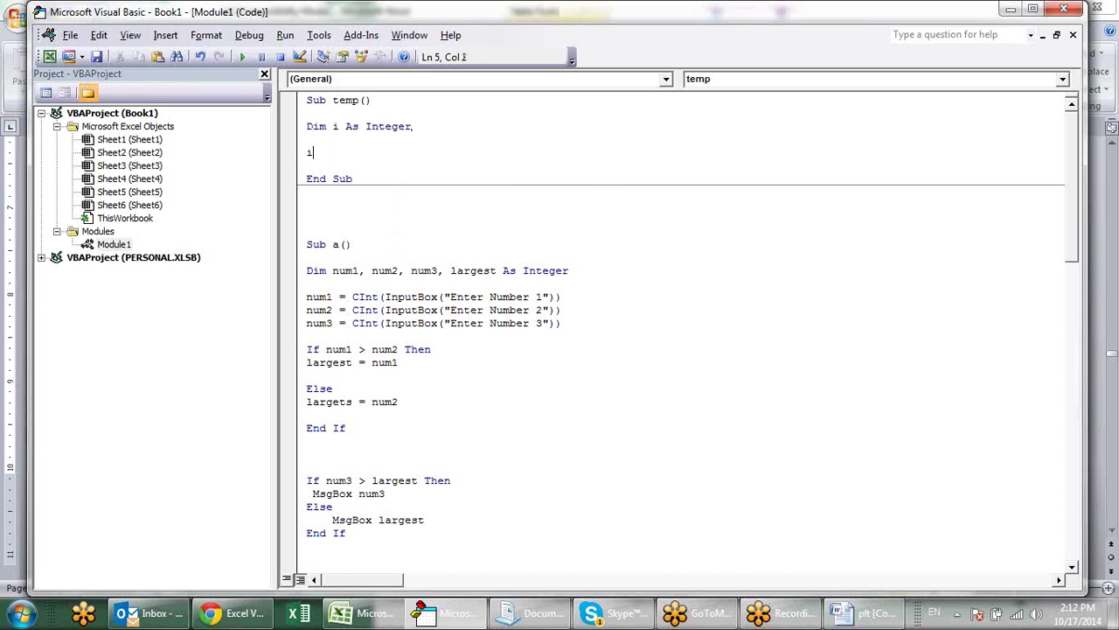
text(= )
text(cin)
text(t()
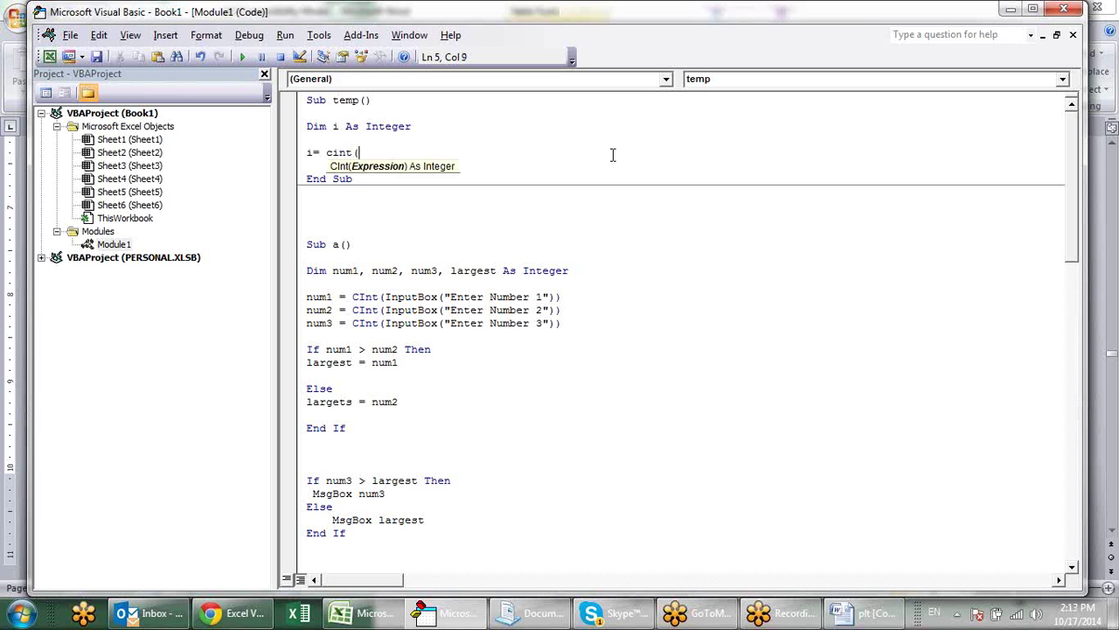
text("input)
key(BackSpace)
key(BackSpace)
key(BackSpace)
key(BackSpace)
key(BackSpace)
key(BackSpace)
text(in)
text(putbox)
text(("E)
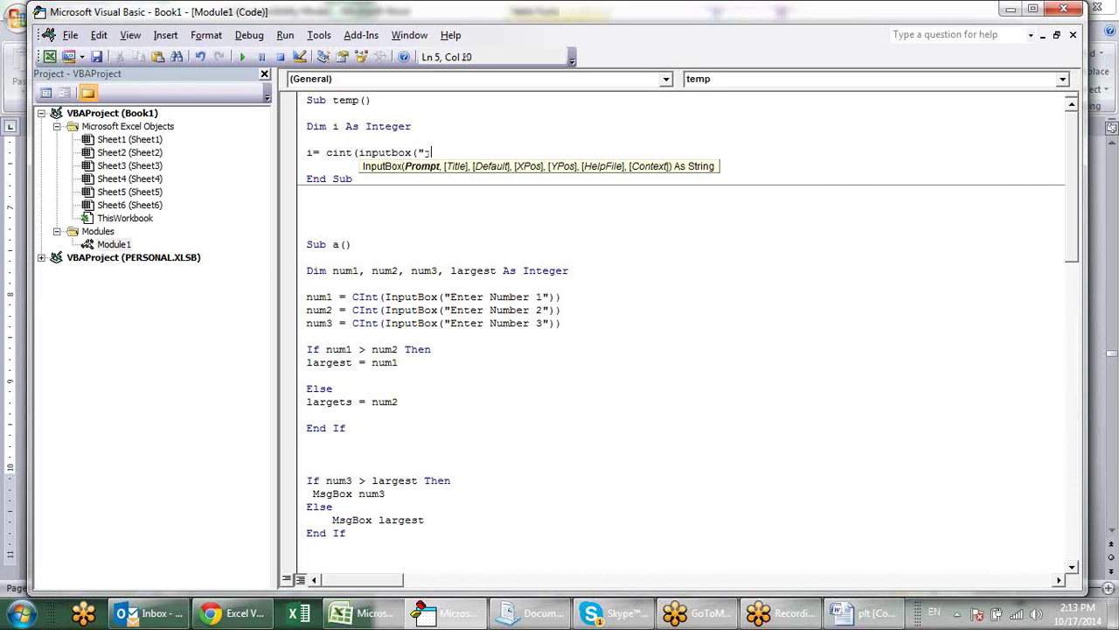
key(BackSpace)
text(Enter)
text( Choice")
text())
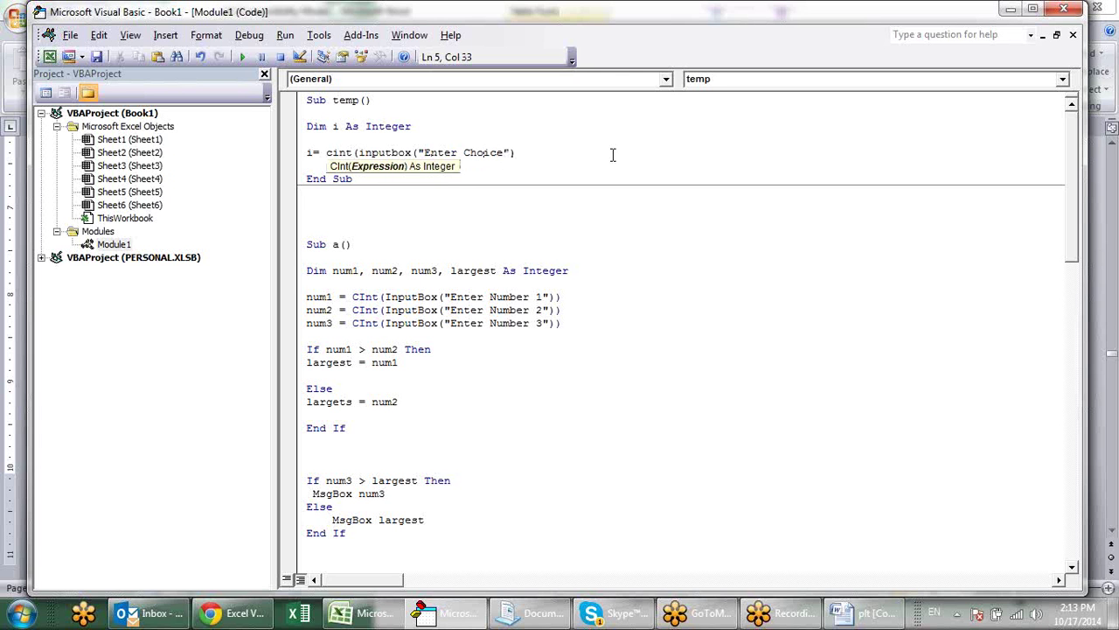
text())
key(Return)
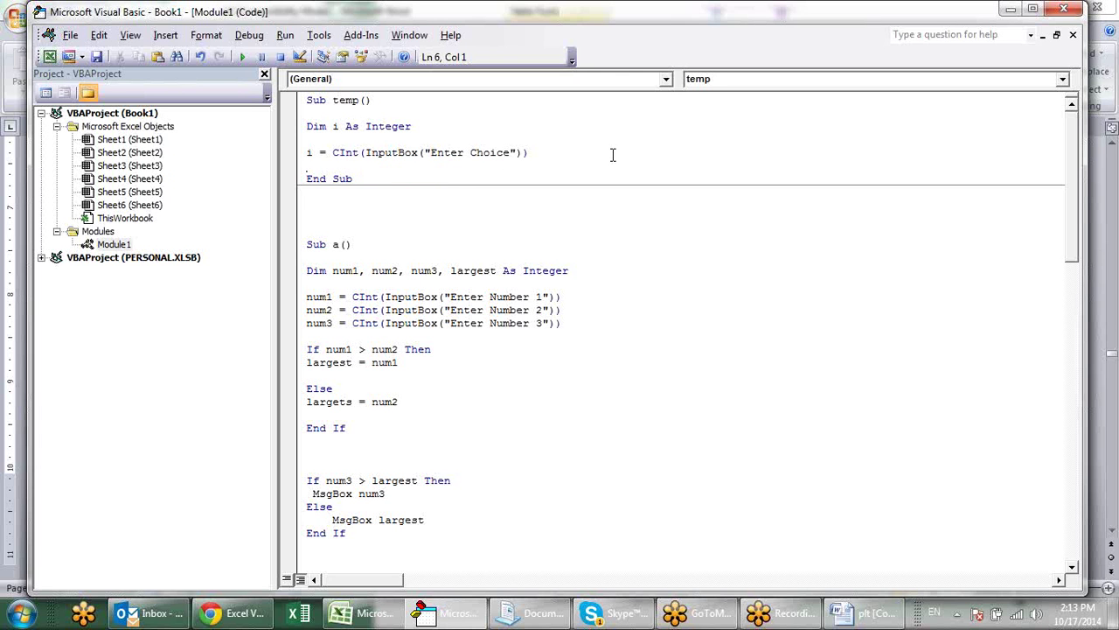
key(Return)
key(Return)
key(Return)
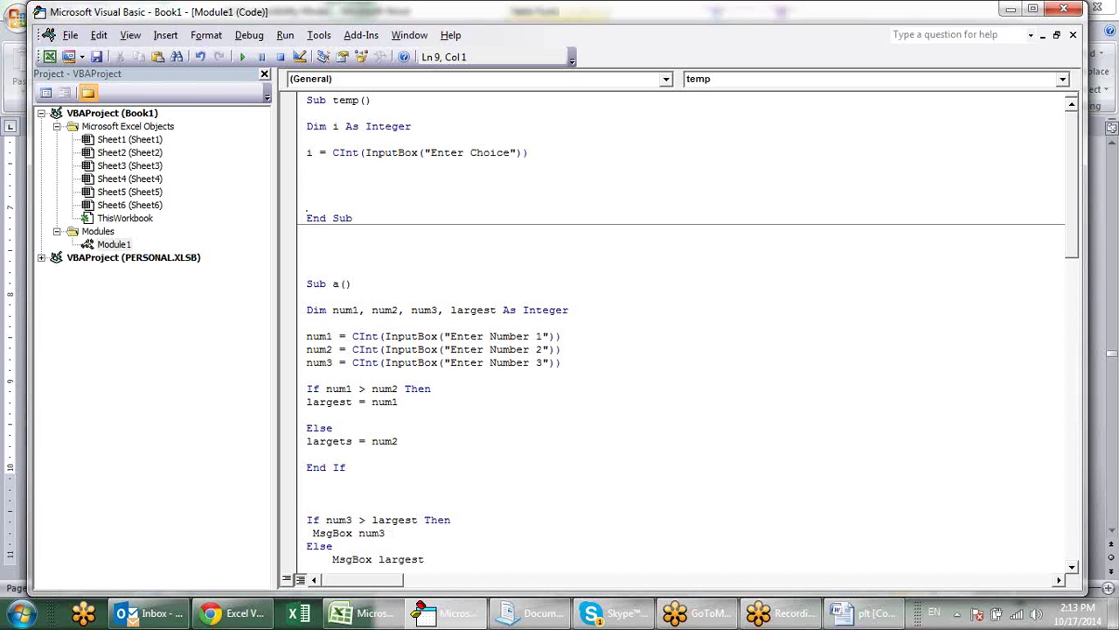
- In Sub temp, add If i = 1 Then calling a and ElseIf i = 2 Then calling b
text(if )
text(i)
text(=1 )
text(then)
key(Return)
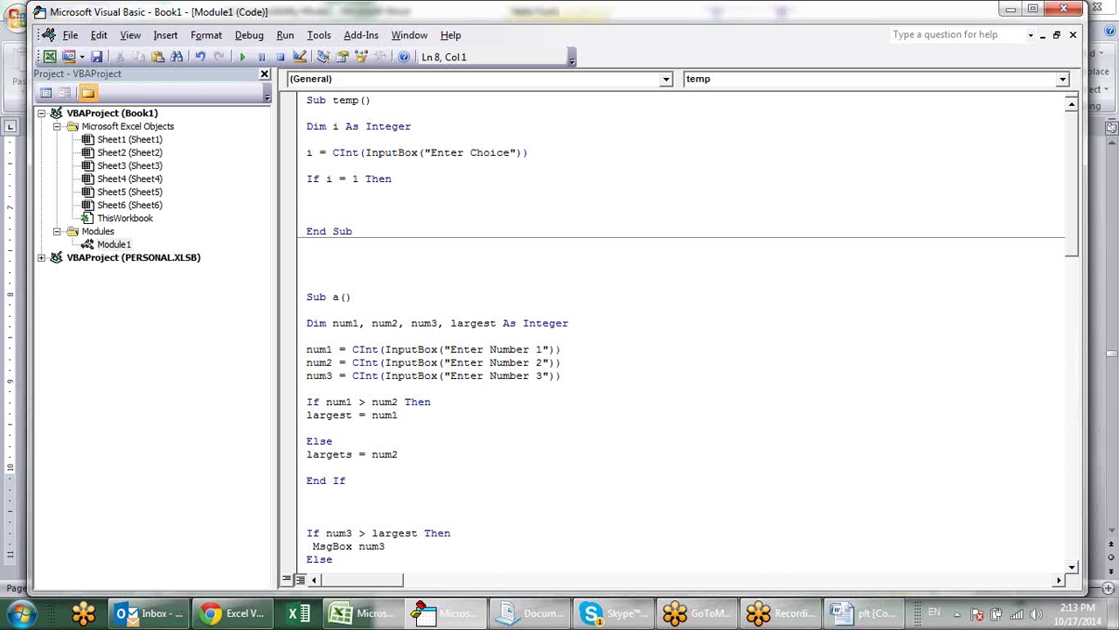
key(Return)
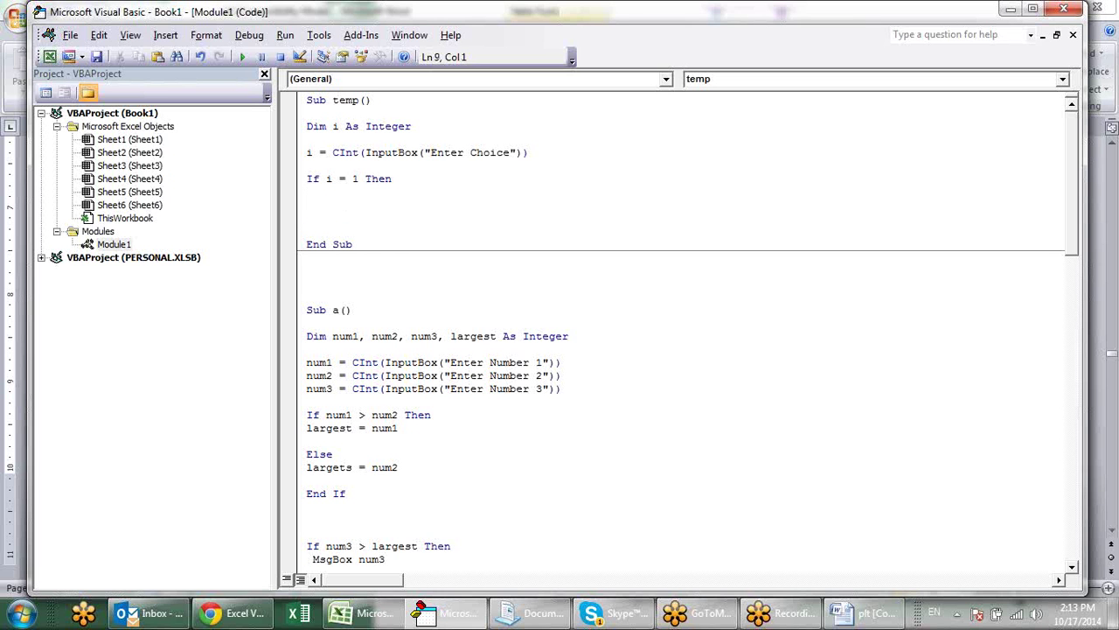
text(a)
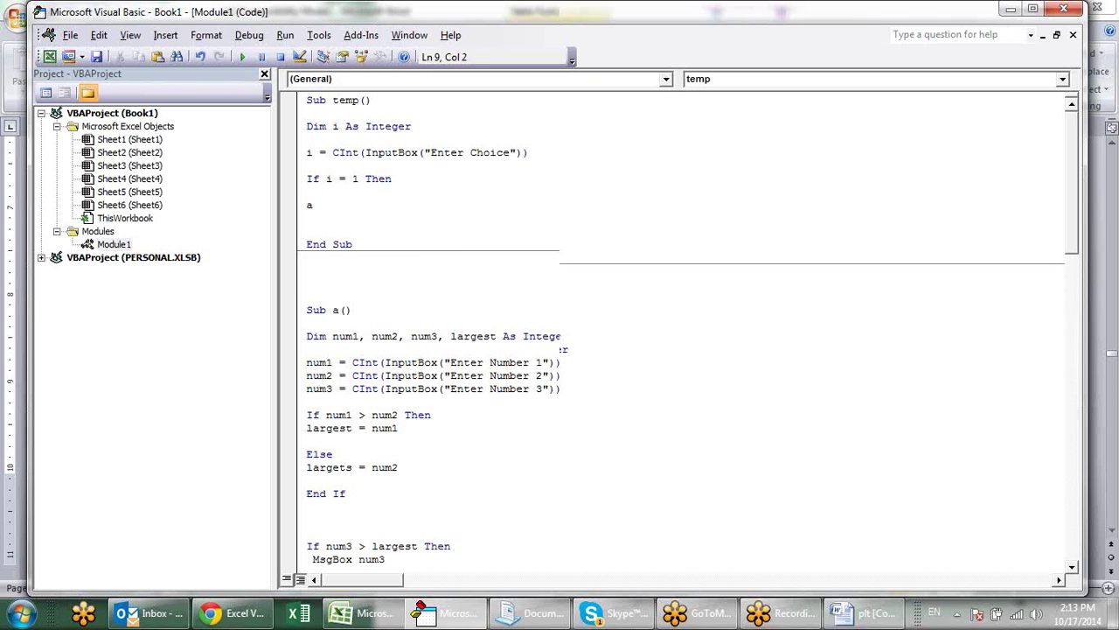
key(Return)
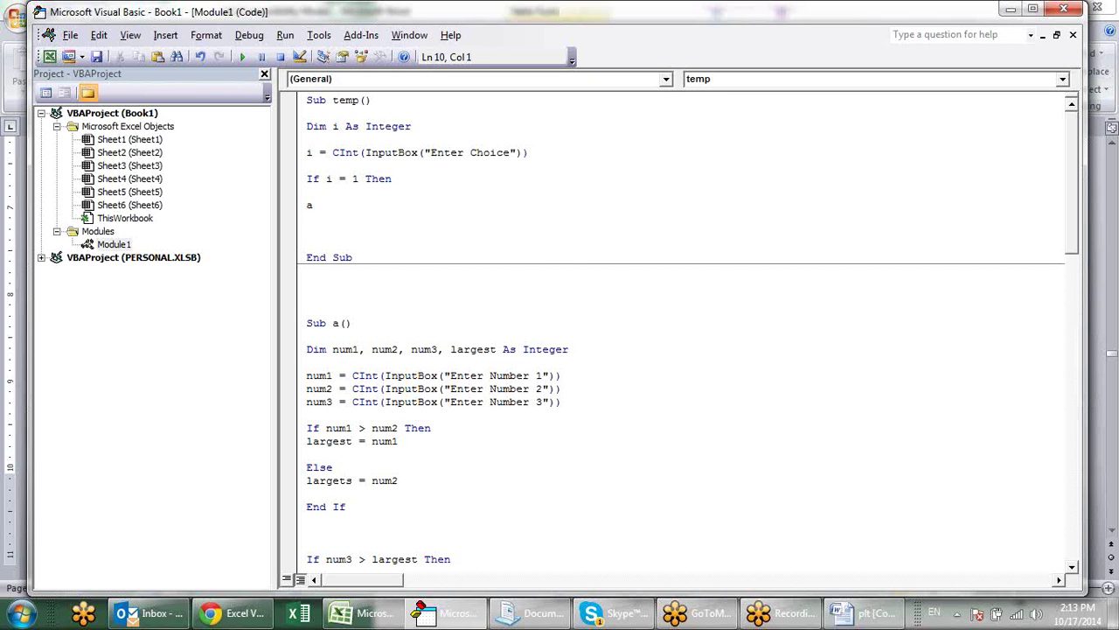
text(else)
text(if)
key(BackSpace)
key(BackSpace)
key(BackSpace)
key(BackSpace)
text(if )
text(i=)
text(2 the)
text(n)
key(Return)
text(b)
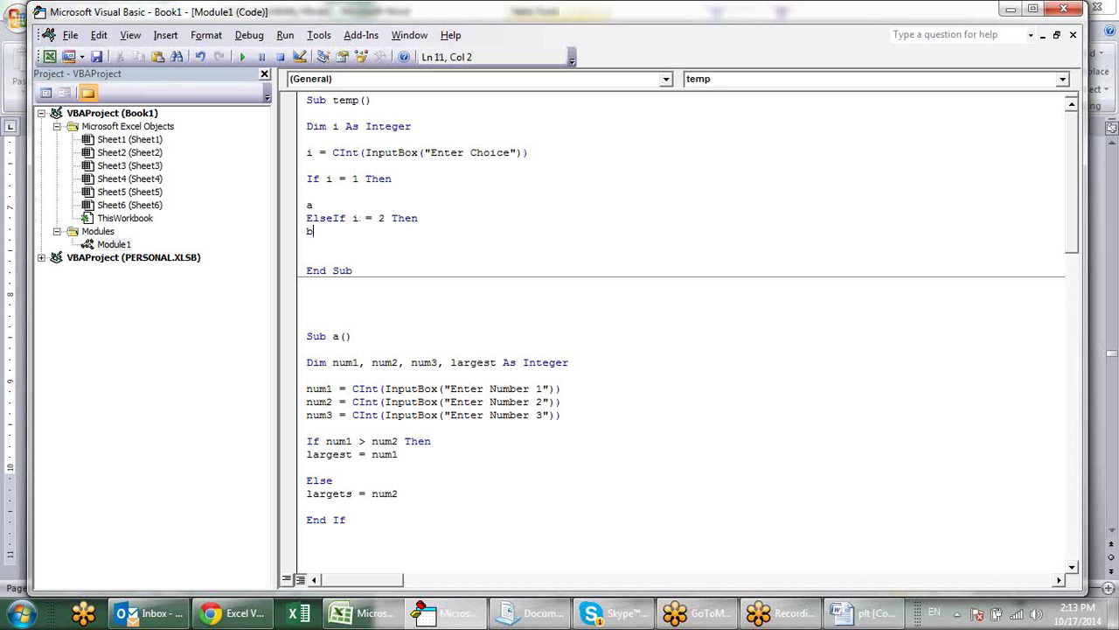
key(Return)
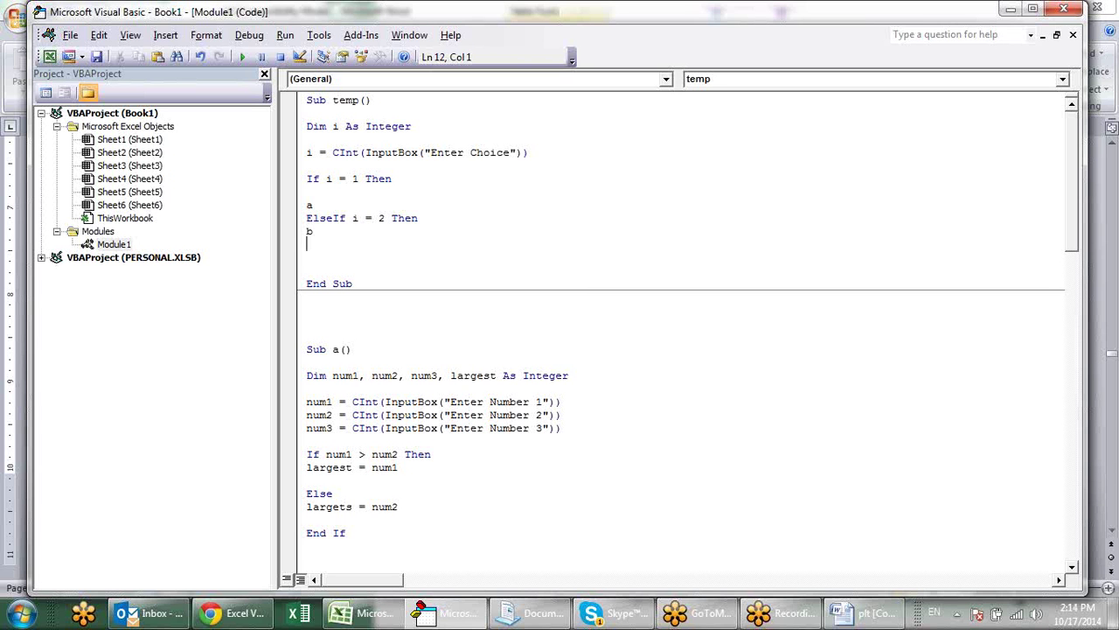
- Add an Else branch showing MsgBox "Worng choice", close with End If, and fix the typos
text(esle)
key(Return)
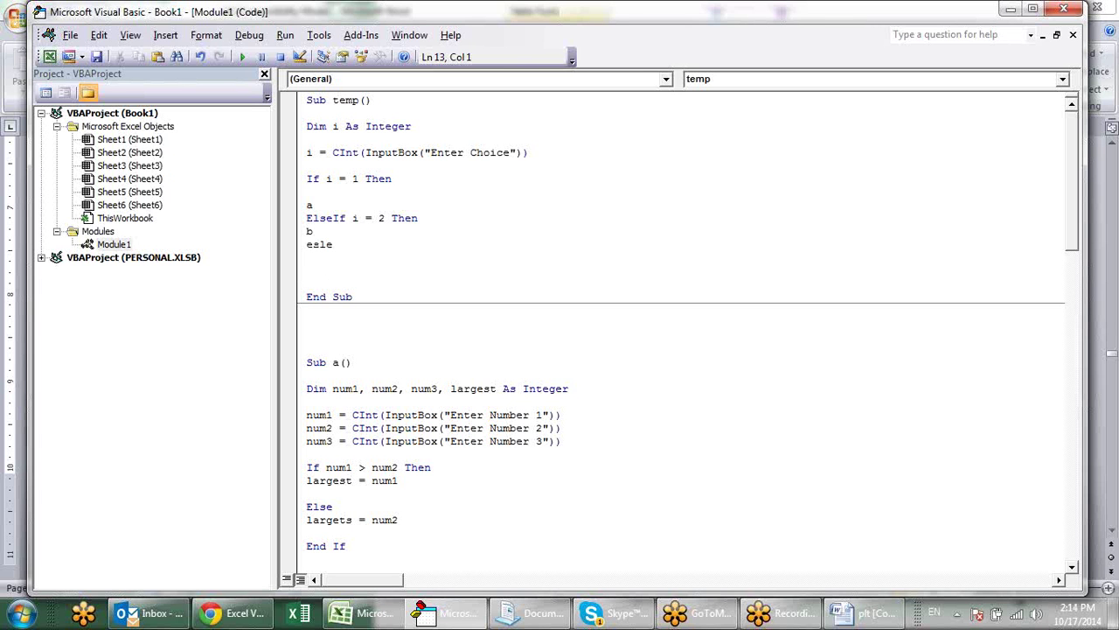
text(end)
text( if)
key(Return)
key(BackSpace)
text(s)
key(Down)
key(Return)
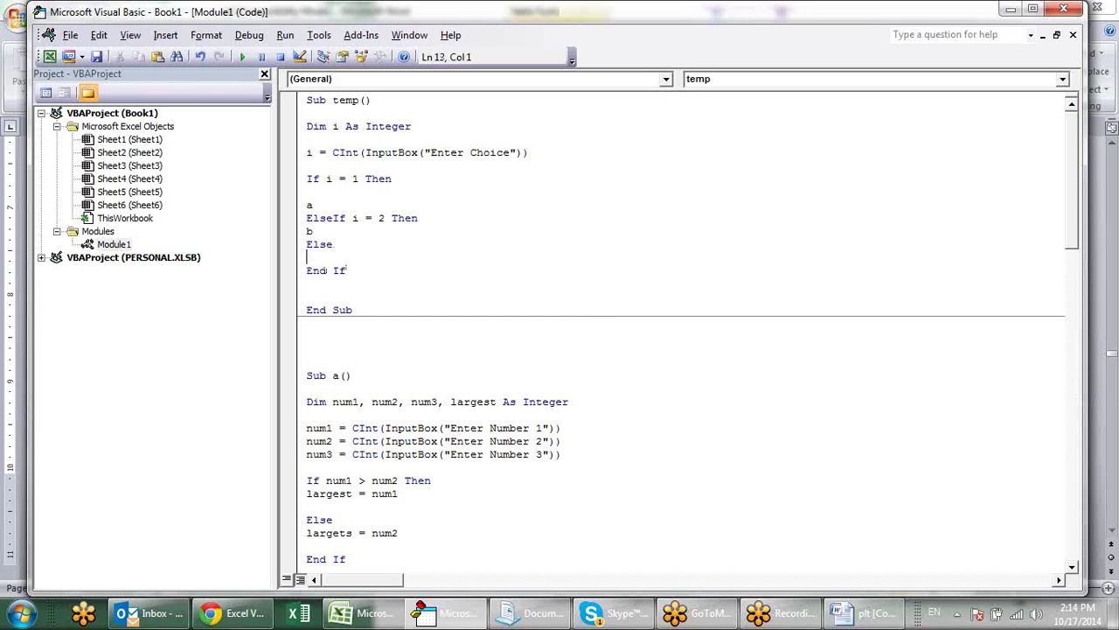
text(msbox)
key(BackSpace)
key(BackSpace)
key(BackSpace)
text(gbox)
text( ")
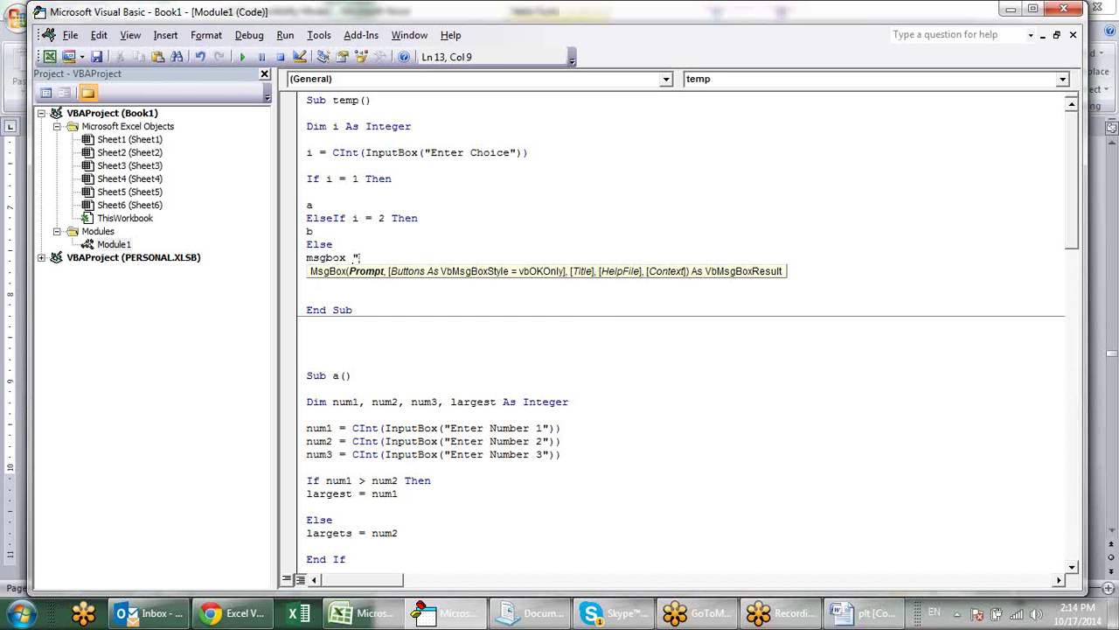
text(Worng choic)
text(e")
key(Down)
text(End If)
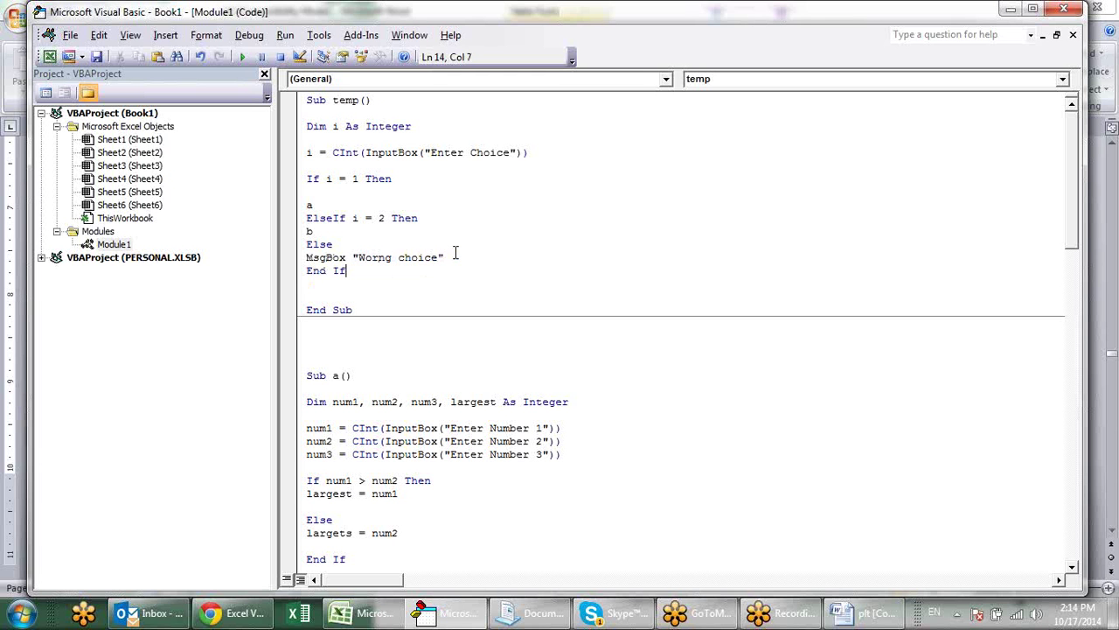
- Scroll down to review the bodies of subs a and b, then return to Sub temp
scroll(485, 251, down, 5)
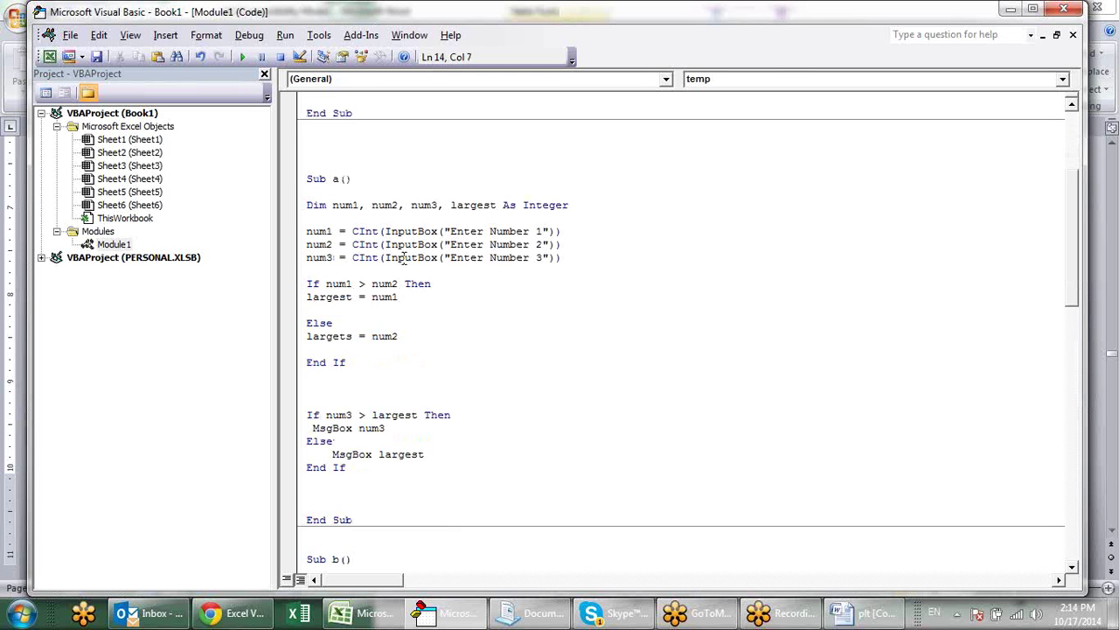
click(439, 306)
scroll(428, 272, down, 2)
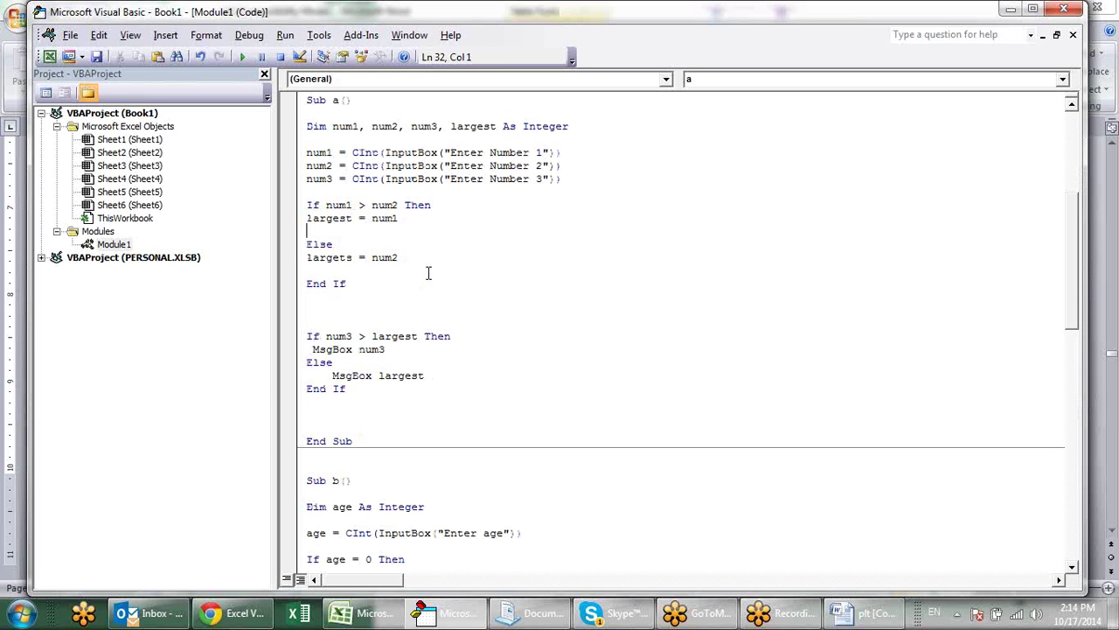
scroll(430, 248, down, 3)
scroll(430, 249, down, 2)
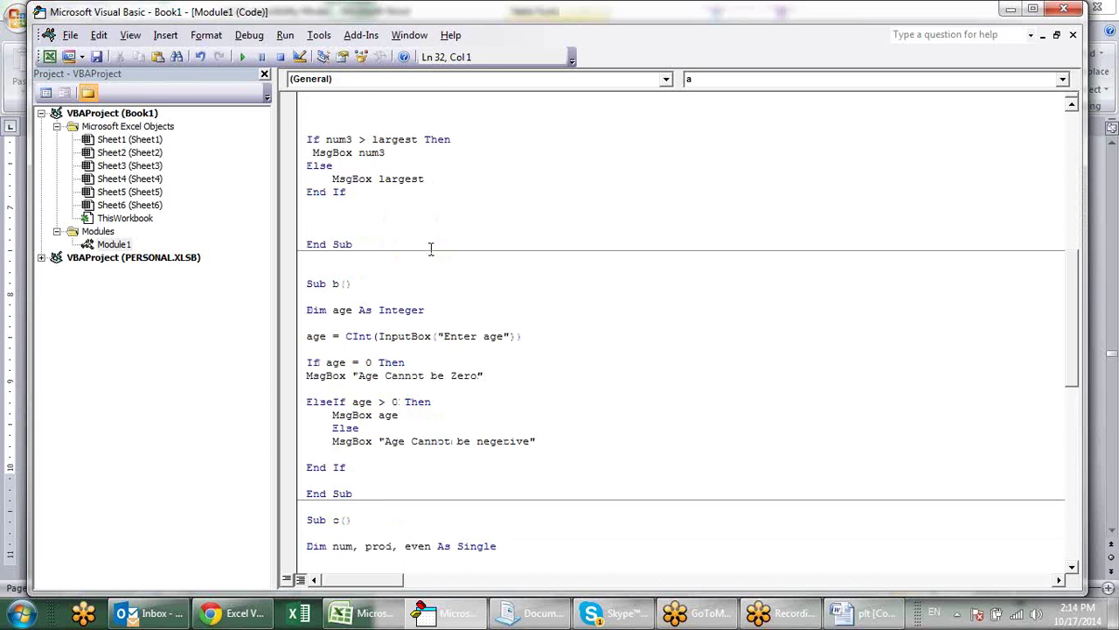
click(456, 361)
scroll(451, 367, down, 1)
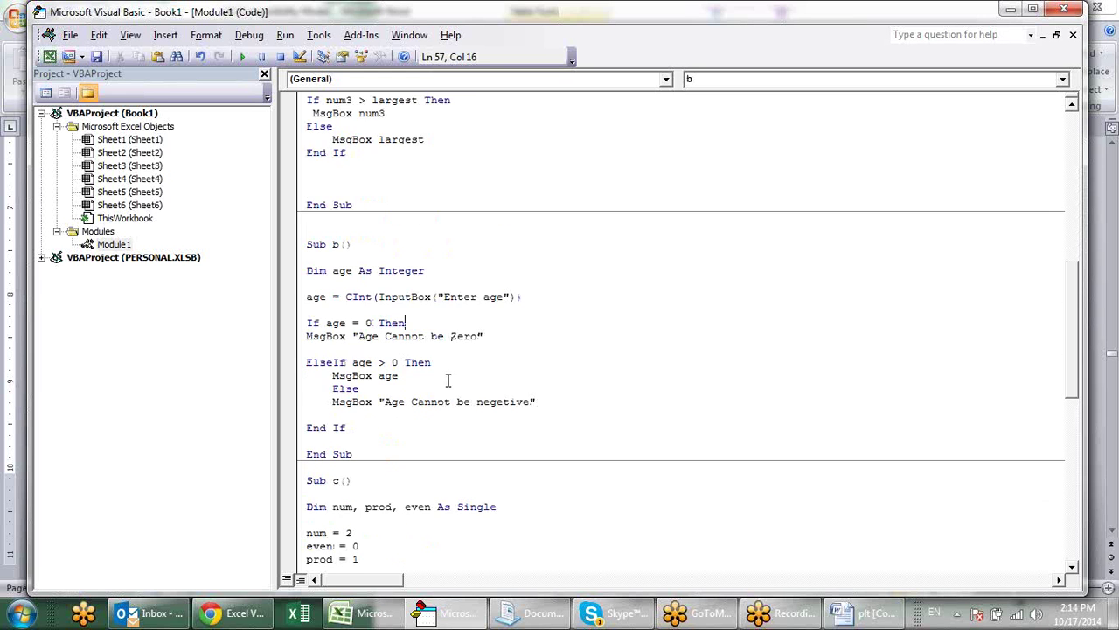
scroll(464, 380, up, 7)
scroll(467, 378, up, 6)
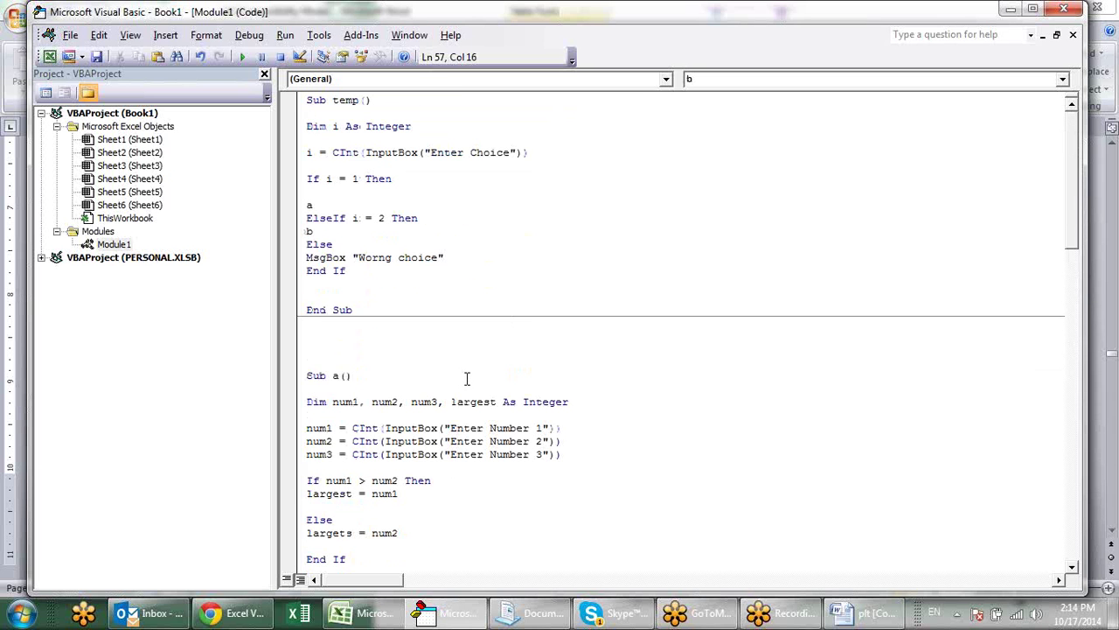
click(465, 205)
- Run temp with choice 1, entering 20, 15 and 45, and dismiss the result of 45
click(247, 58)
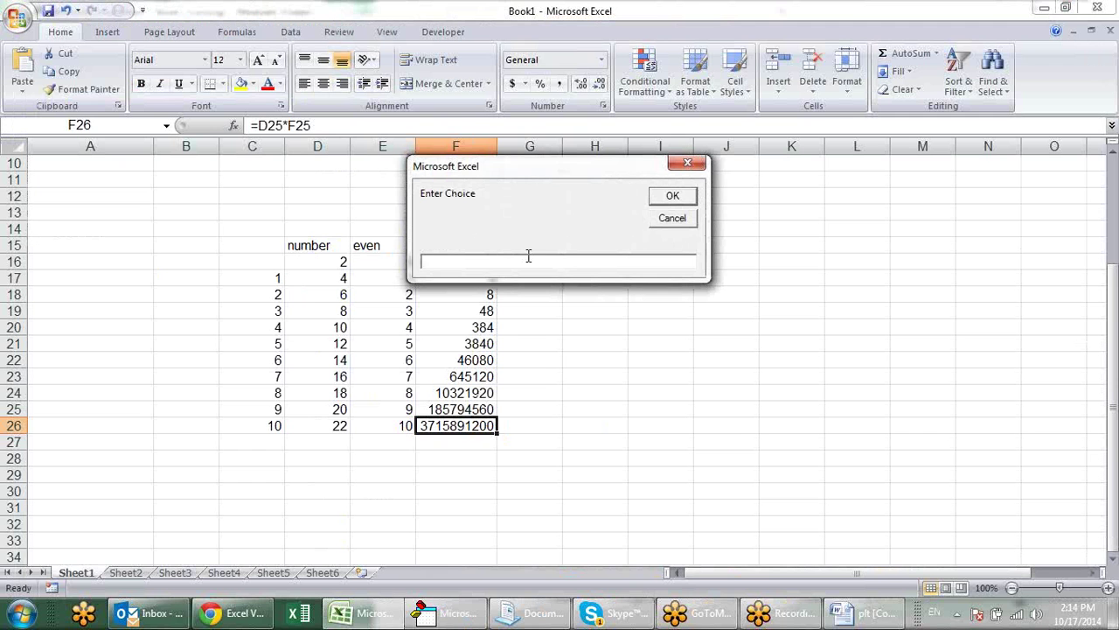
text(1)
click(673, 199)
key(alt+Tab)
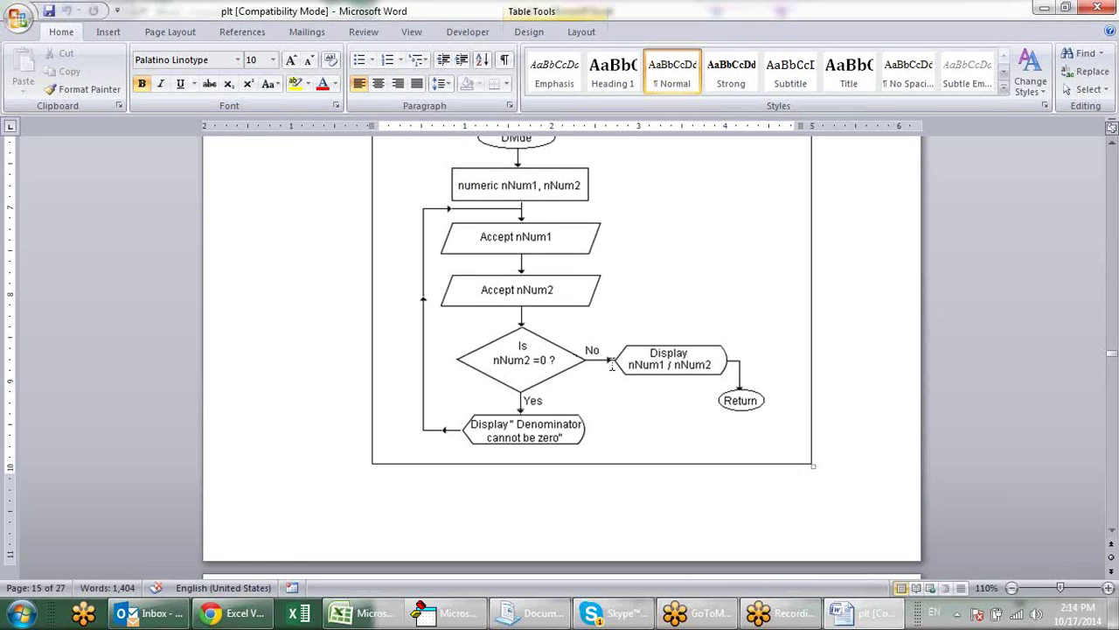
key(alt+Tab)
text(2)
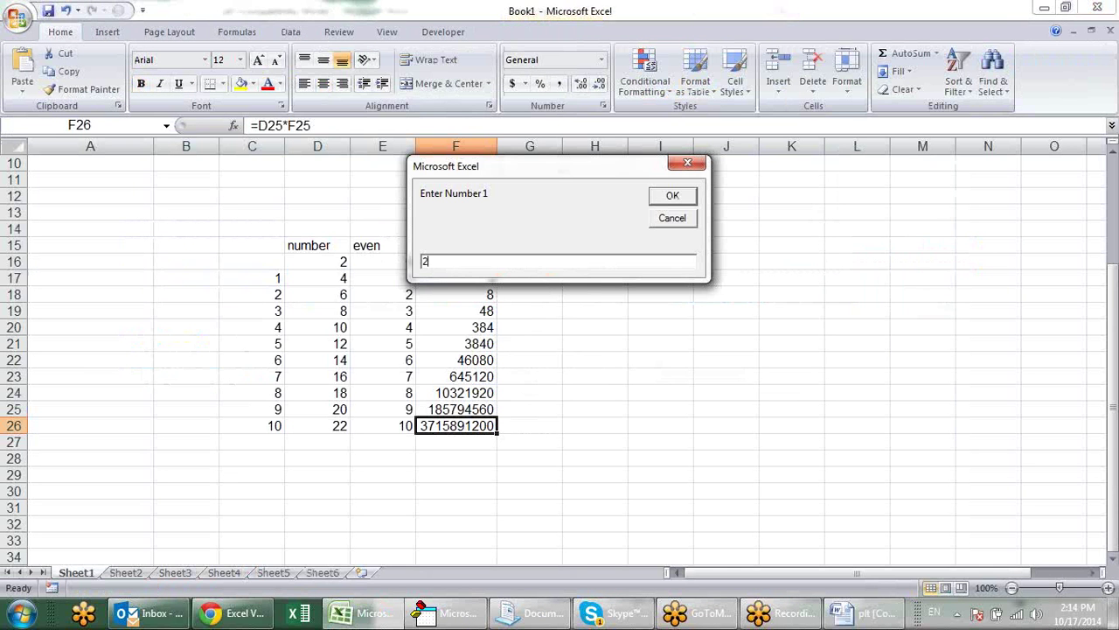
text(0)
key(Return)
text(15)
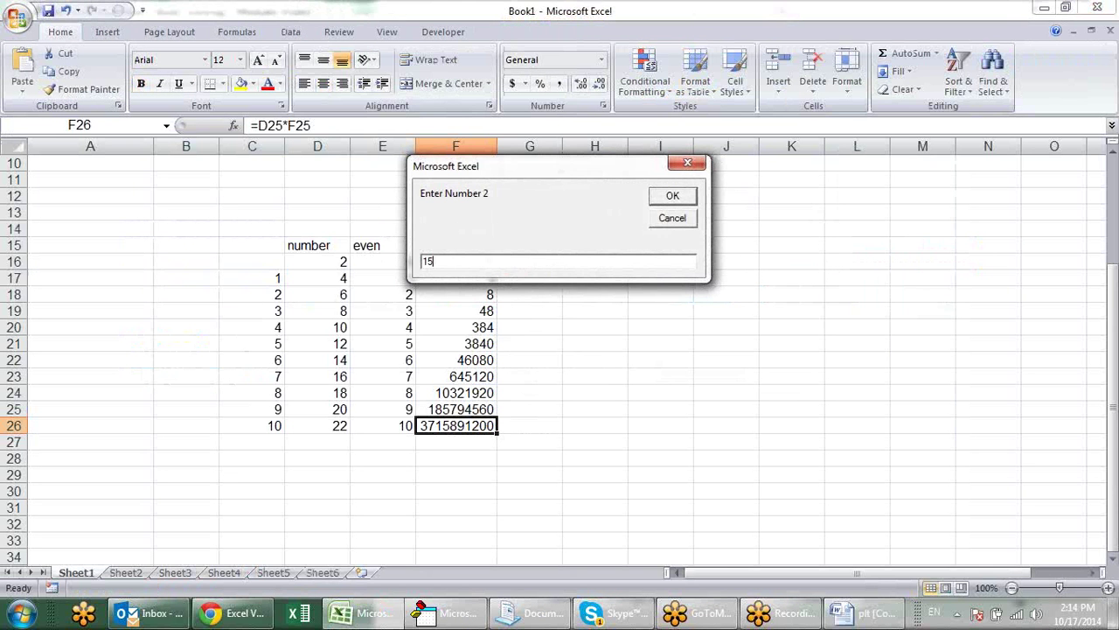
key(Return)
text(45)
key(Return)
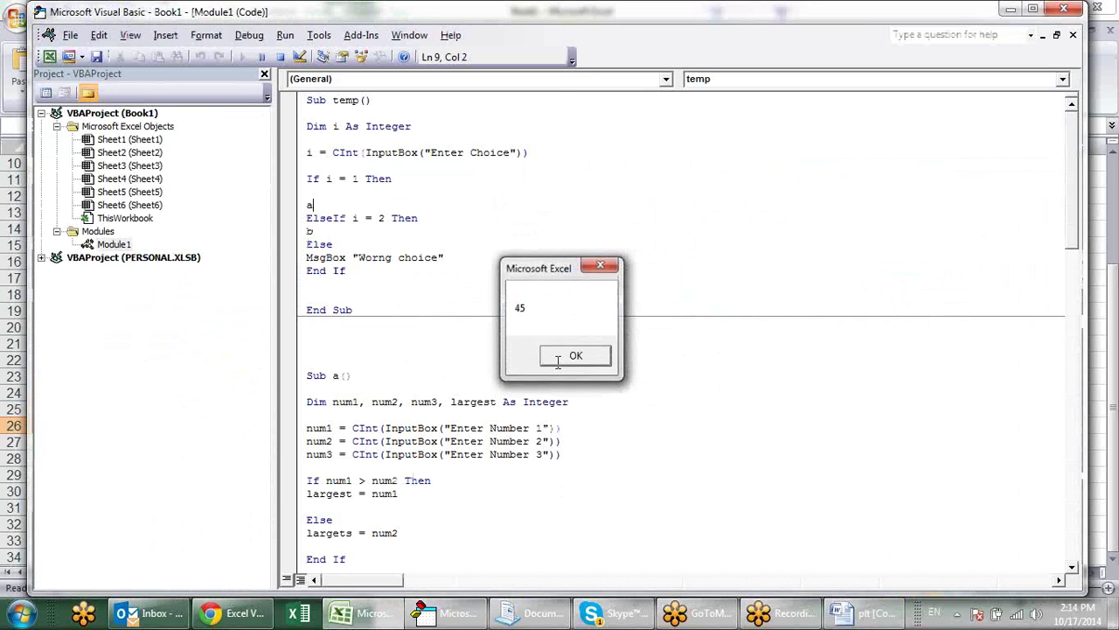
click(558, 356)
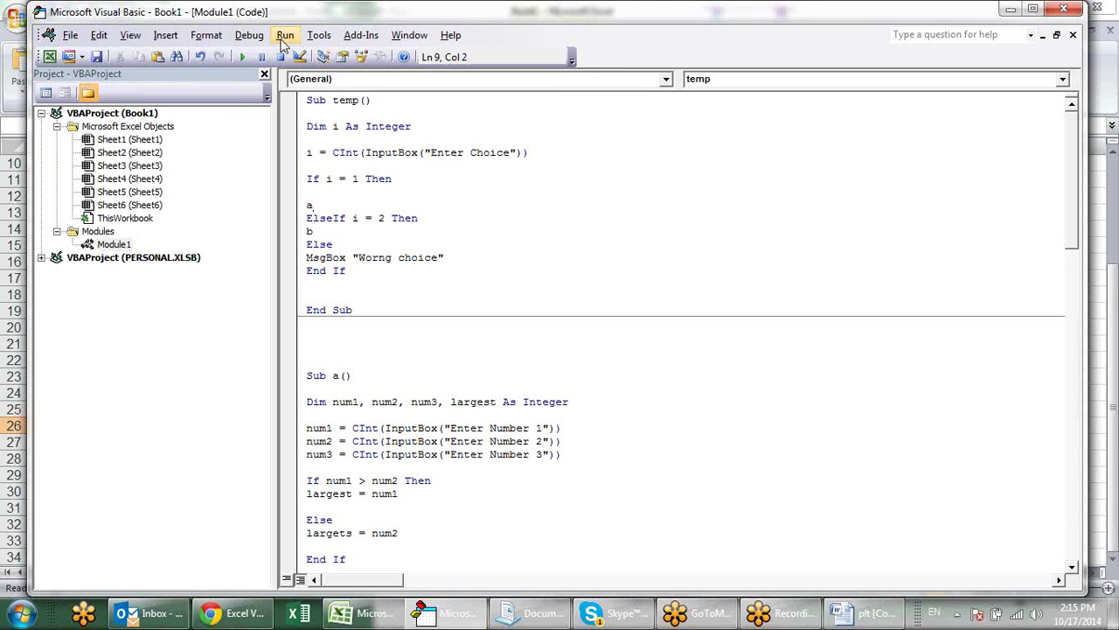
- Run temp again with choice 2, enter age 20, and dismiss the age message
click(242, 56)
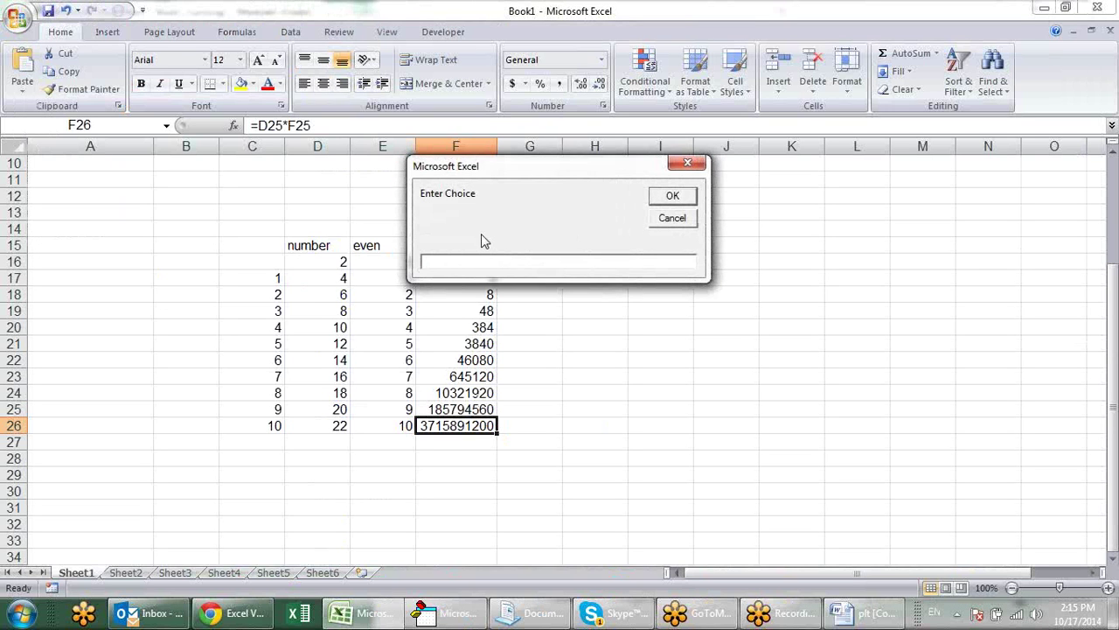
text(2)
click(686, 197)
text(20)
click(673, 201)
click(572, 351)
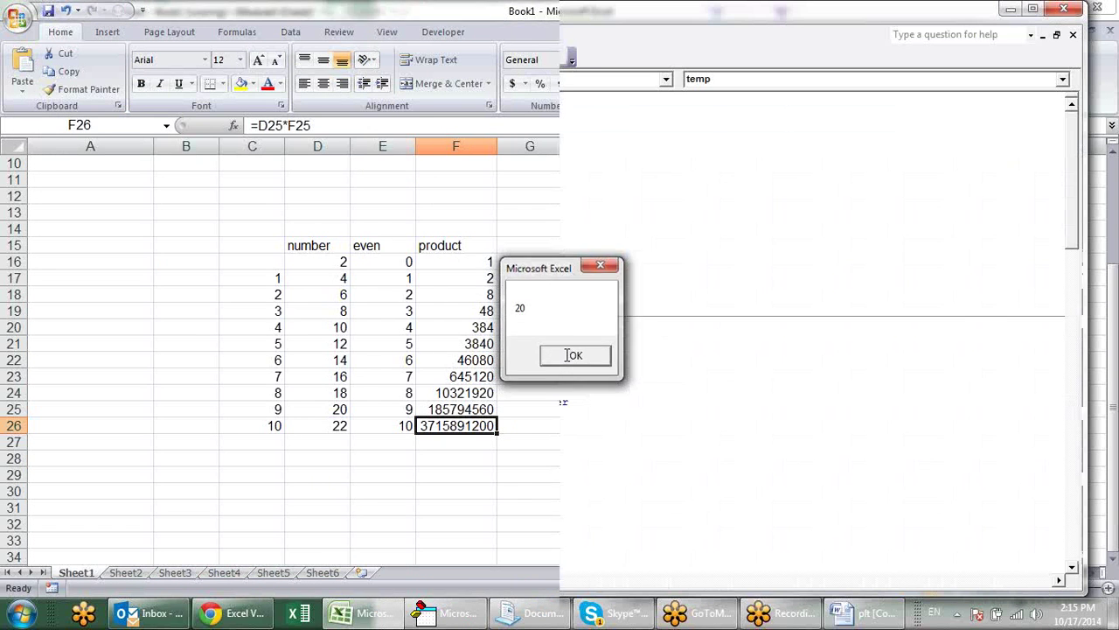
- Run temp with F5 using invalid choice 4 and dismiss the Worng choice message
click(508, 233)
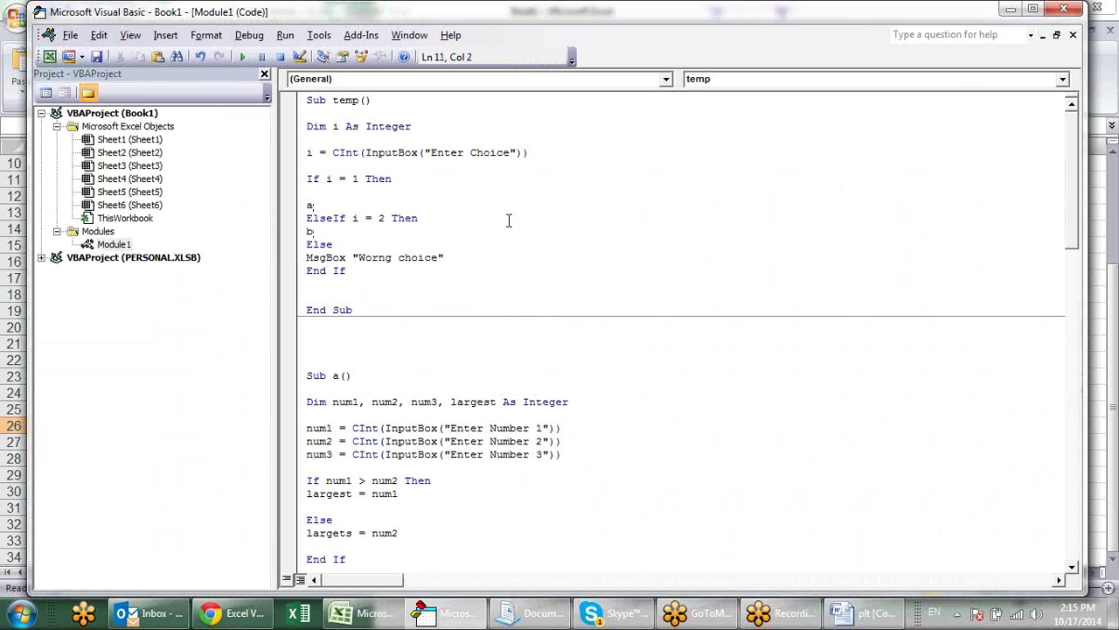
key(F5)
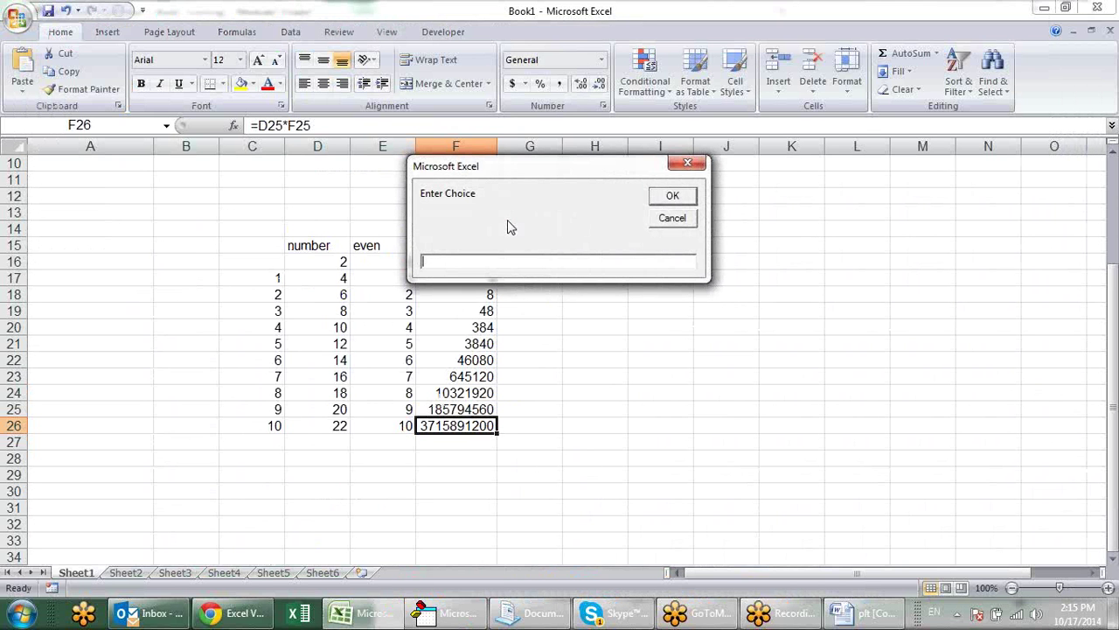
text(4)
key(Return)
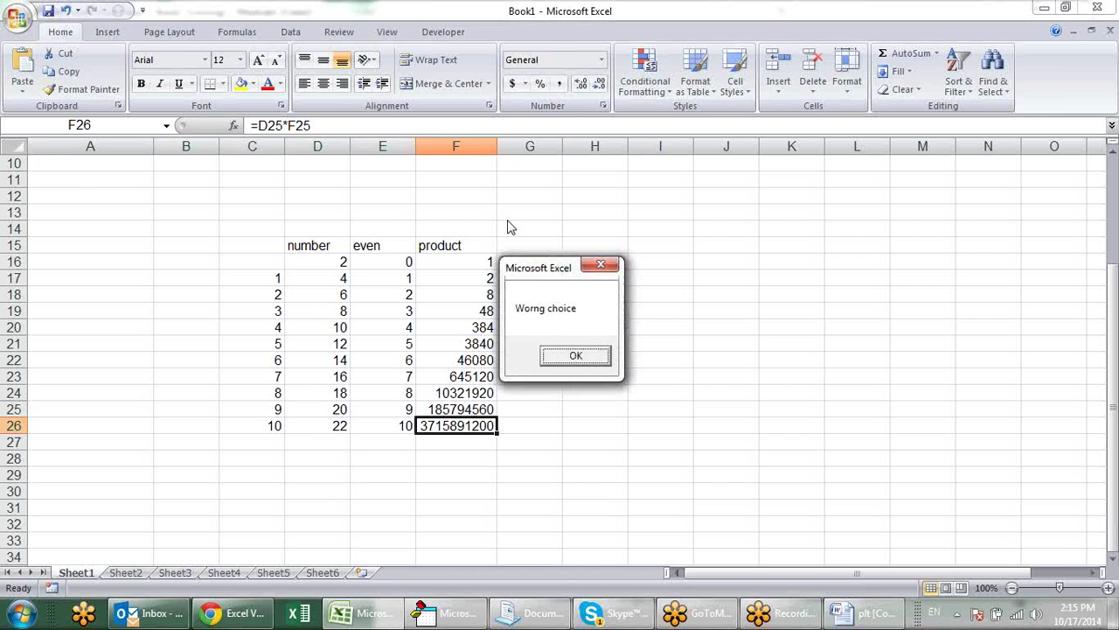
key(Return)
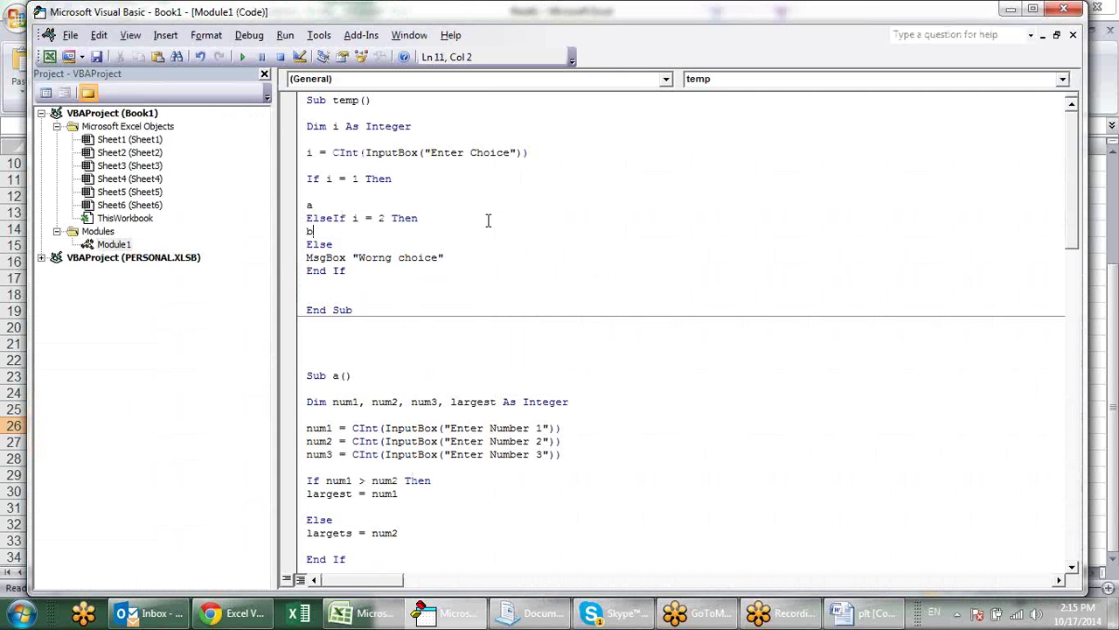
- Look over the ElseIf branch, sub a and the call to b, then return to the Book1 worksheet
click(446, 215)
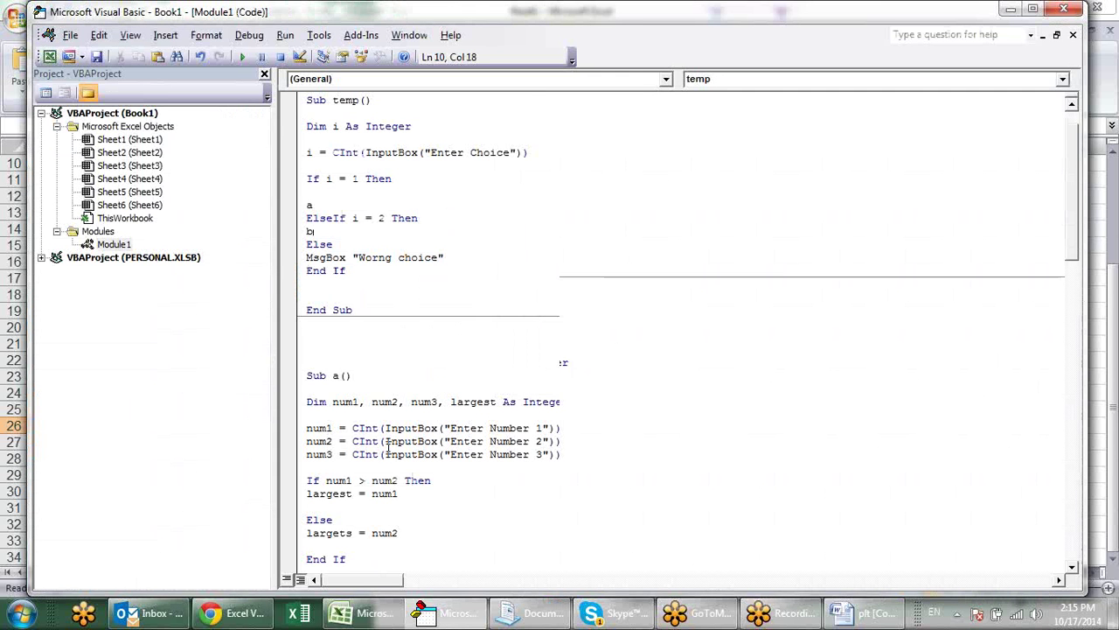
scroll(562, 365, down, 2)
click(384, 414)
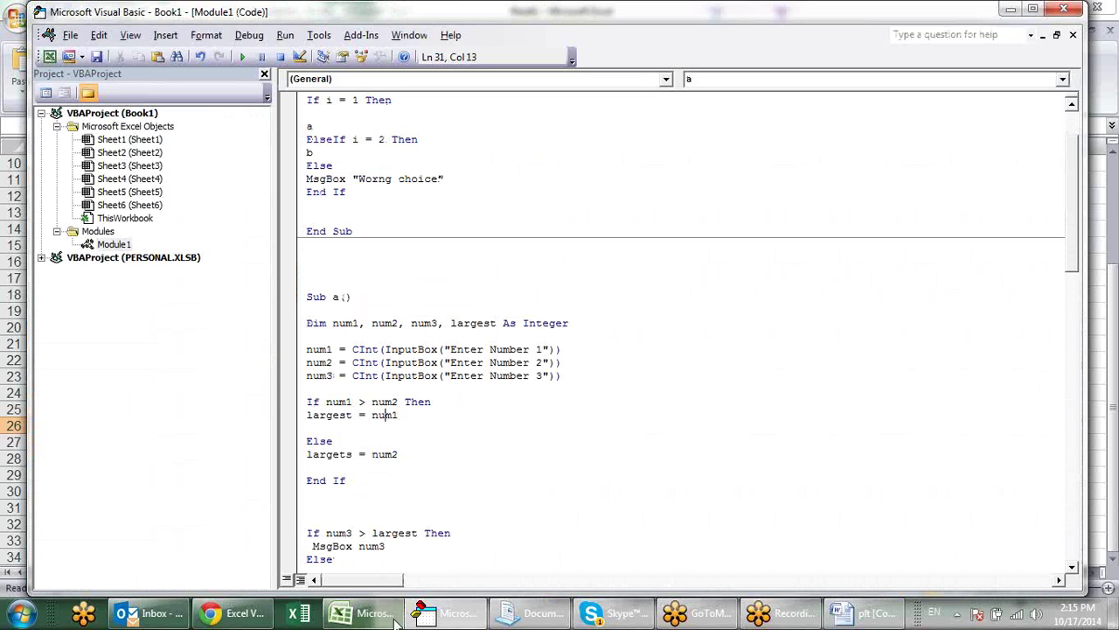
click(315, 126)
scroll(464, 146, up, 2)
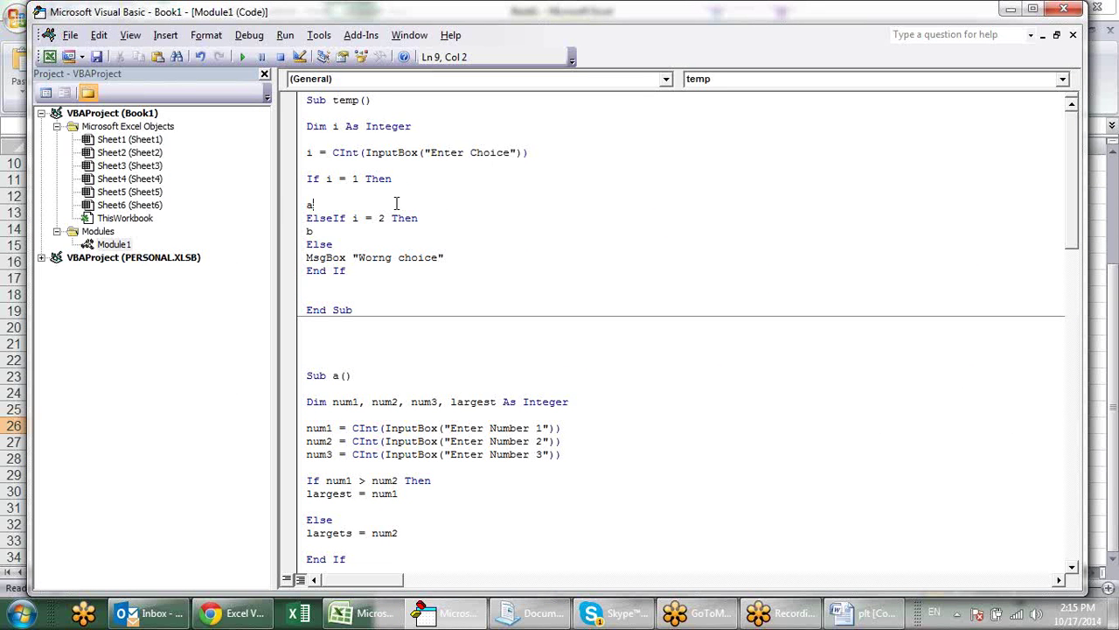
click(322, 234)
click(397, 612)
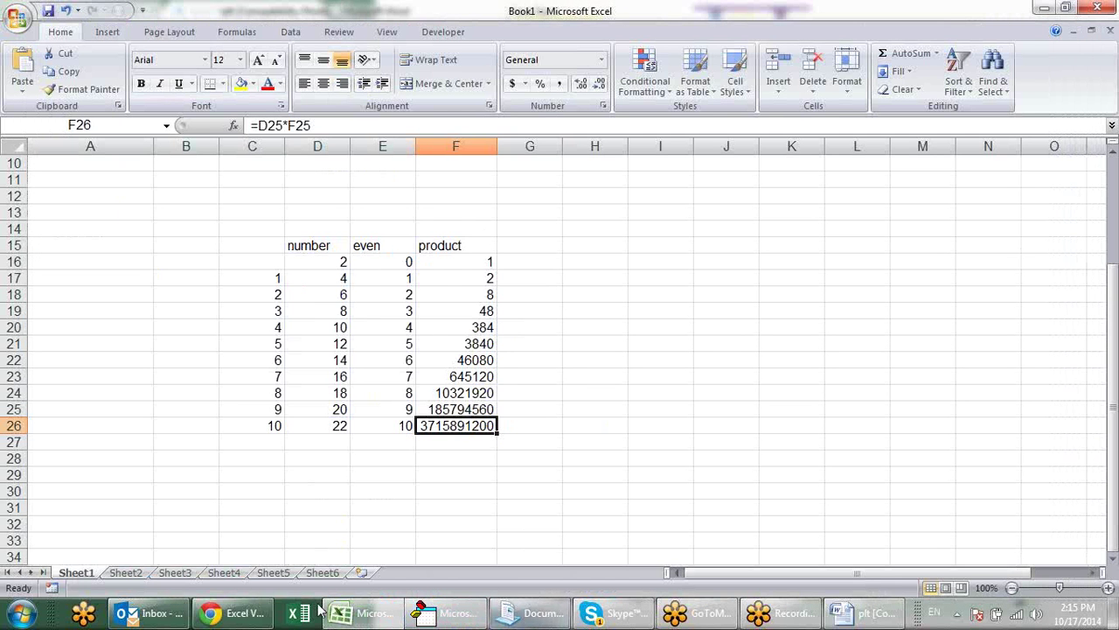
- Bring up the Word plt document and scroll through its flowcharts to flowchart 4, Display Total Number of Calls
click(861, 612)
scroll(693, 302, down, 5)
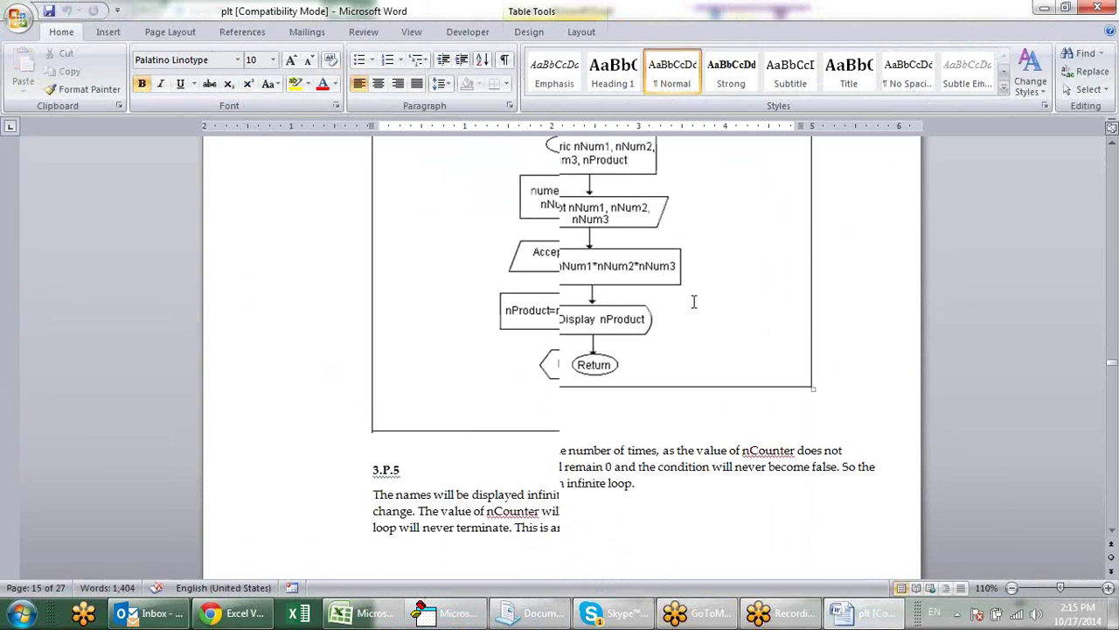
scroll(693, 302, down, 5)
scroll(693, 302, down, 5)
scroll(693, 302, down, 5)
scroll(693, 302, down, 5)
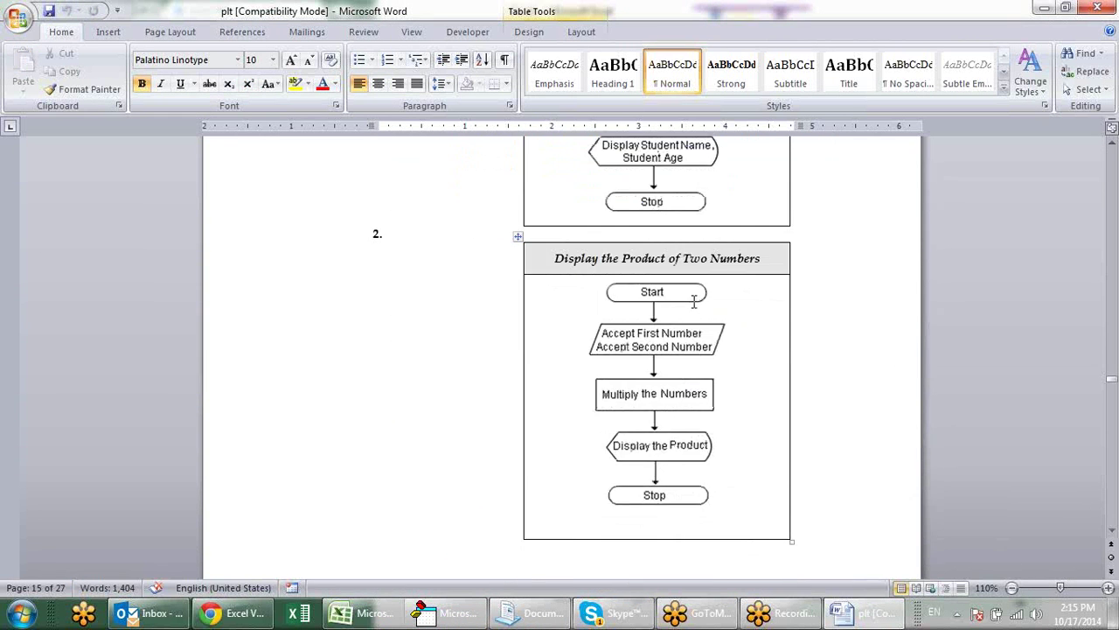
scroll(693, 301, down, 2)
scroll(694, 301, down, 5)
scroll(696, 299, down, 5)
scroll(696, 300, down, 3)
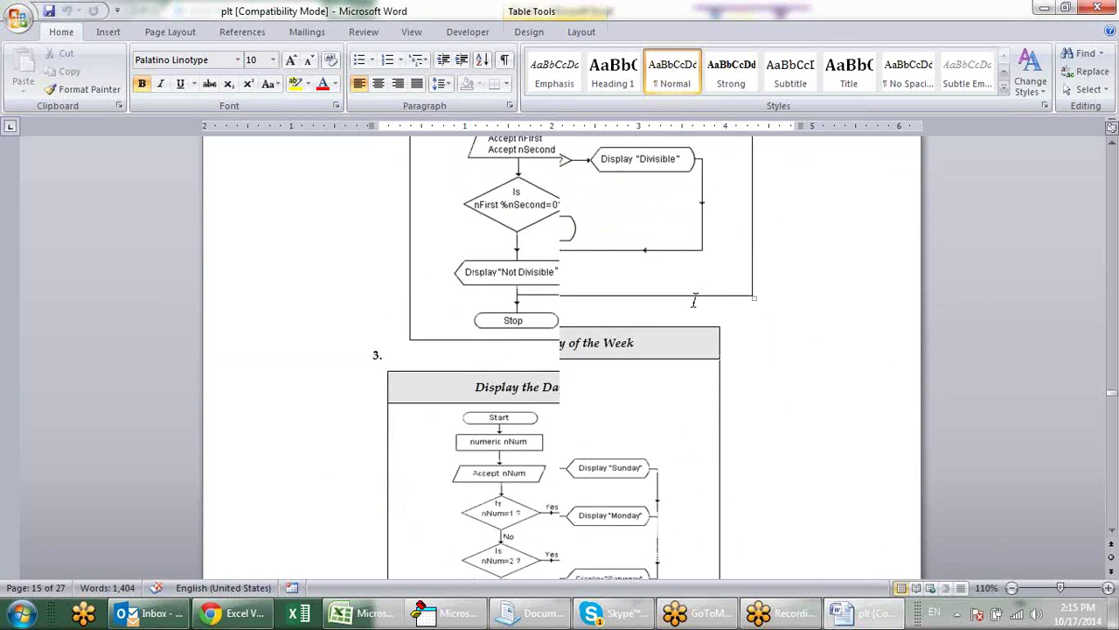
scroll(696, 300, down, 5)
scroll(696, 300, down, 5)
scroll(696, 300, down, 2)
scroll(696, 300, down, 5)
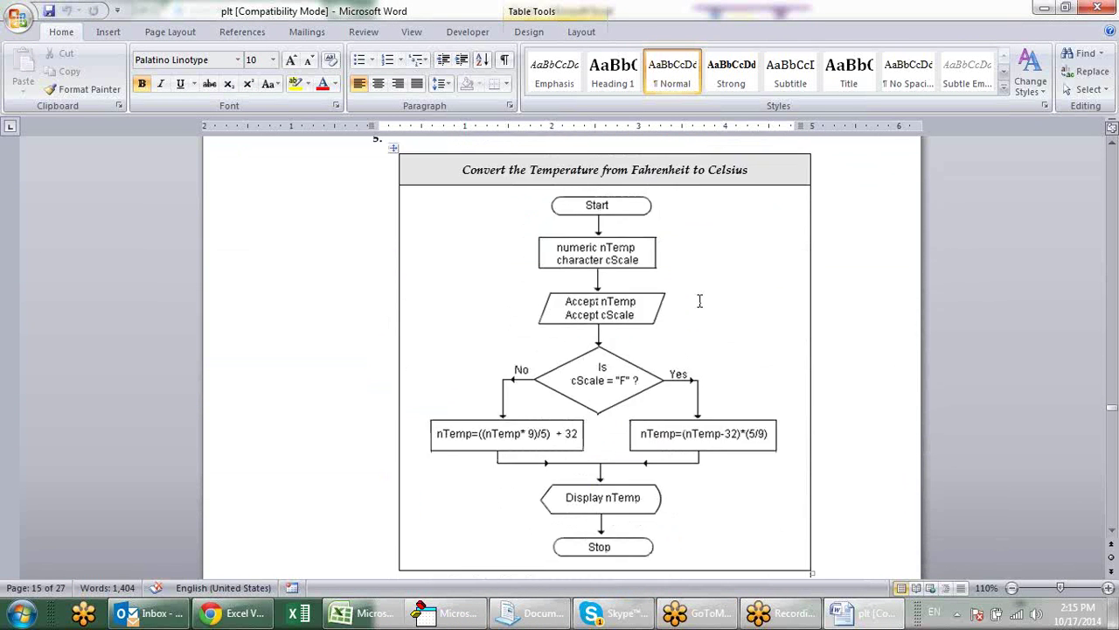
scroll(698, 300, down, 5)
scroll(699, 300, down, 5)
scroll(700, 300, down, 5)
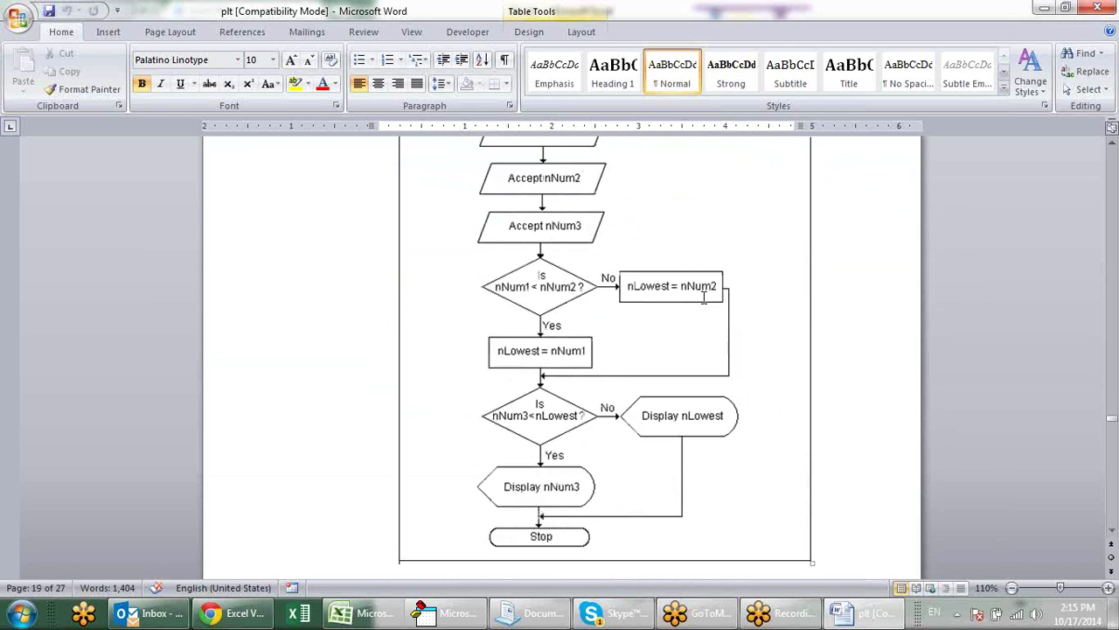
scroll(701, 300, down, 5)
scroll(704, 298, down, 5)
scroll(704, 297, down, 5)
scroll(703, 296, down, 5)
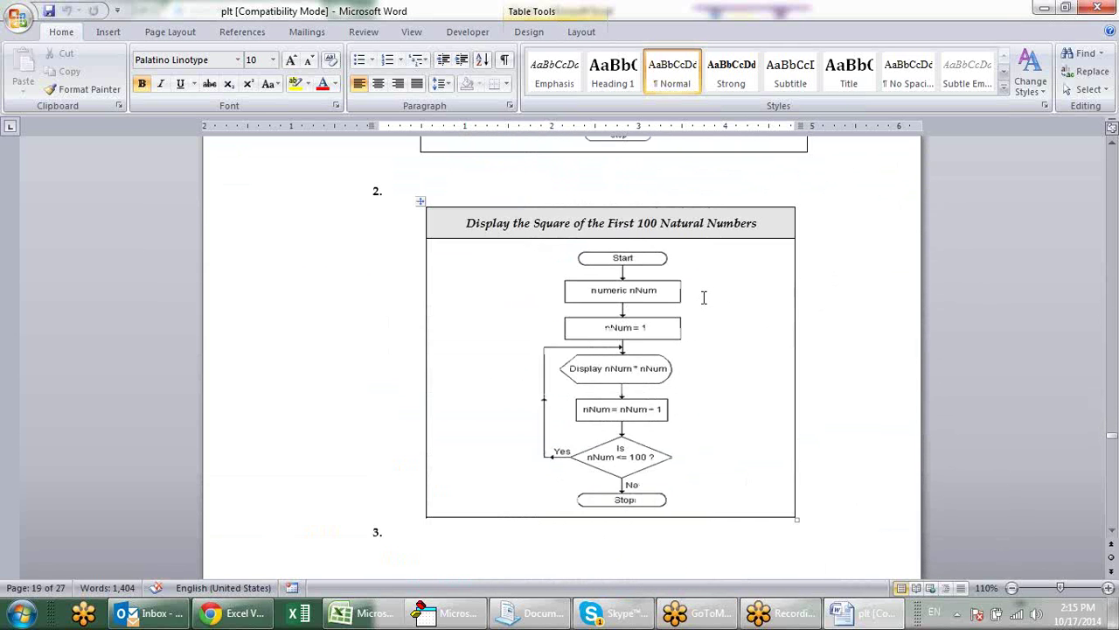
scroll(705, 297, down, 5)
scroll(717, 299, down, 5)
scroll(722, 299, down, 5)
scroll(726, 295, down, 5)
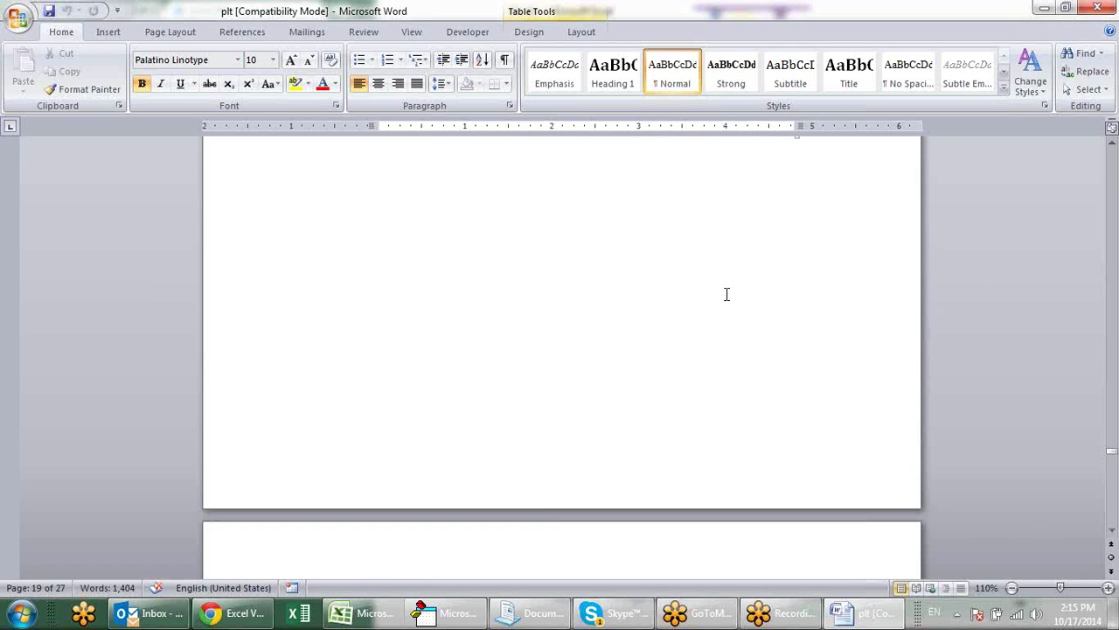
scroll(726, 295, down, 5)
scroll(726, 294, down, 5)
scroll(725, 294, down, 5)
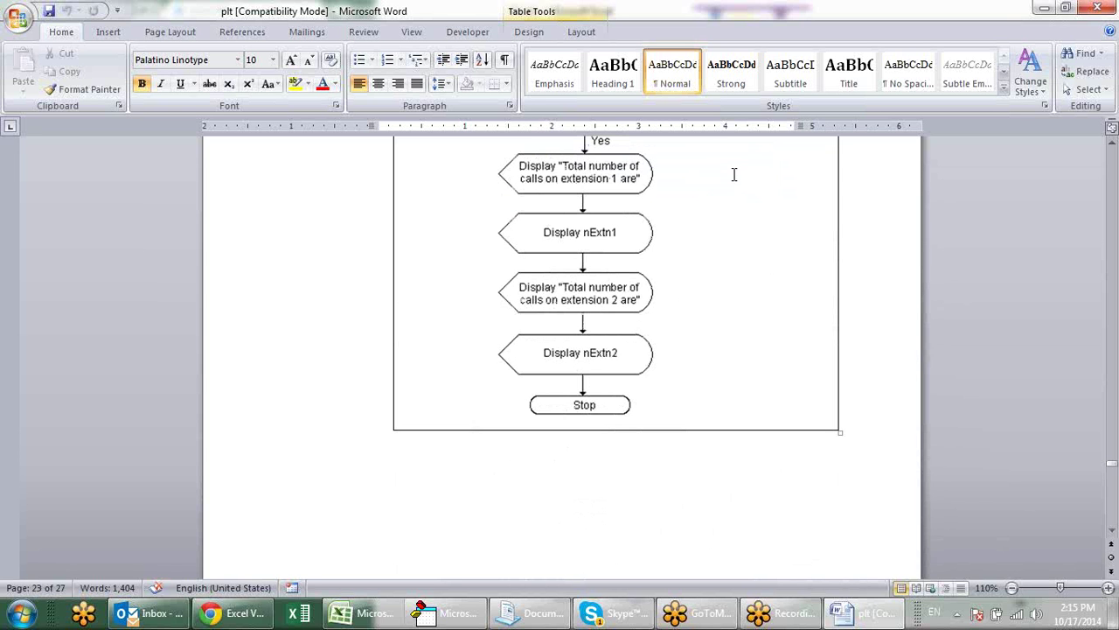
scroll(734, 175, down, 1)
scroll(712, 217, down, 4)
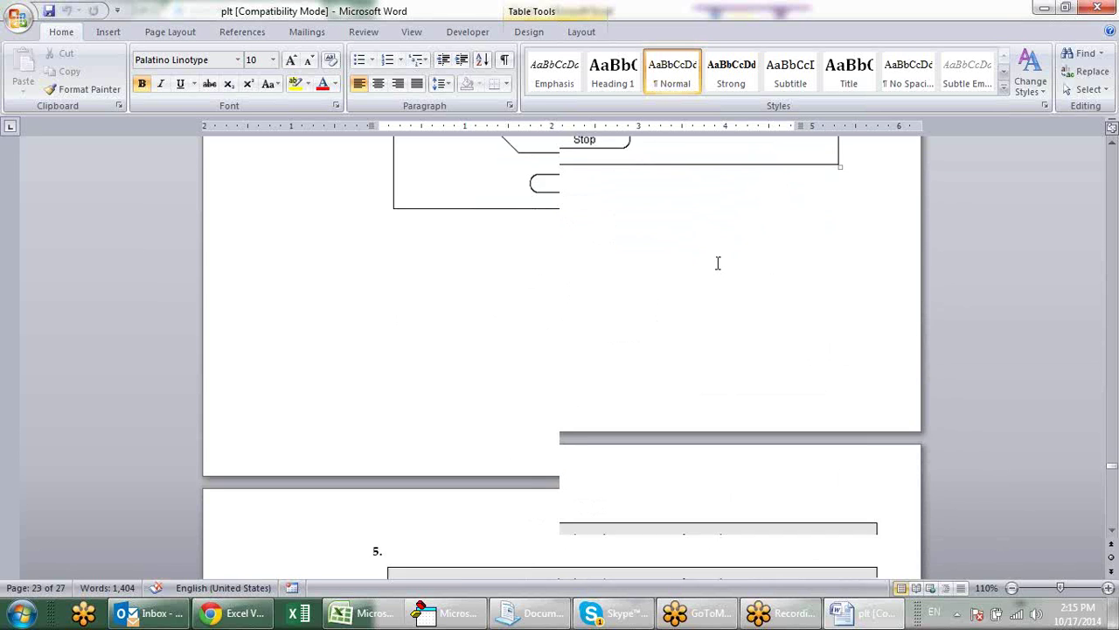
scroll(717, 262, down, 6)
scroll(717, 259, down, 7)
scroll(717, 262, down, 1)
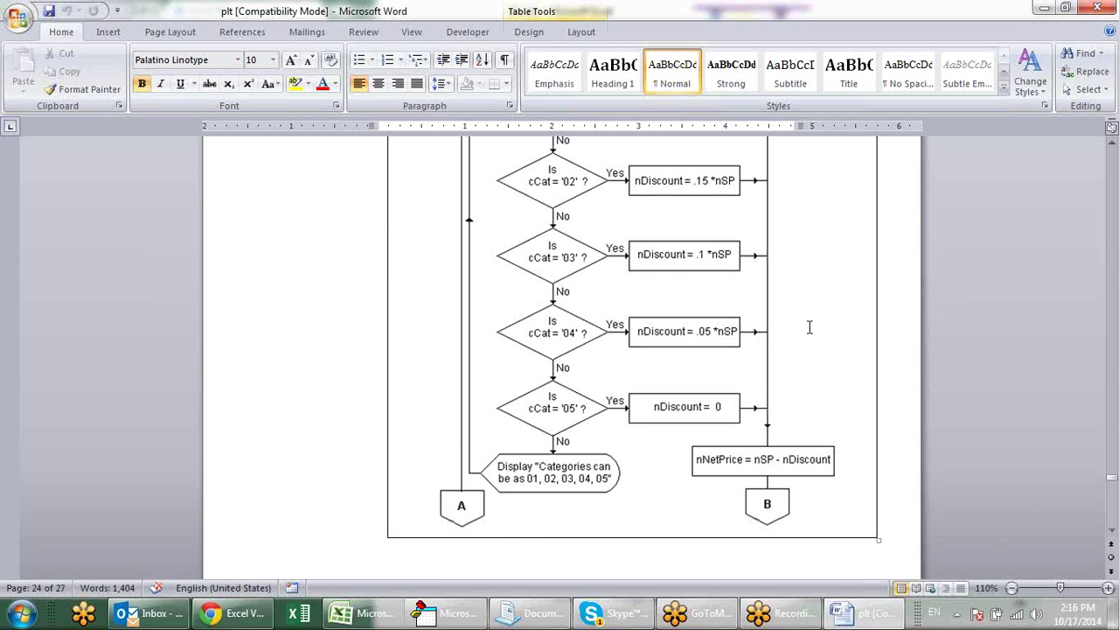
scroll(809, 327, up, 6)
scroll(809, 327, up, 3)
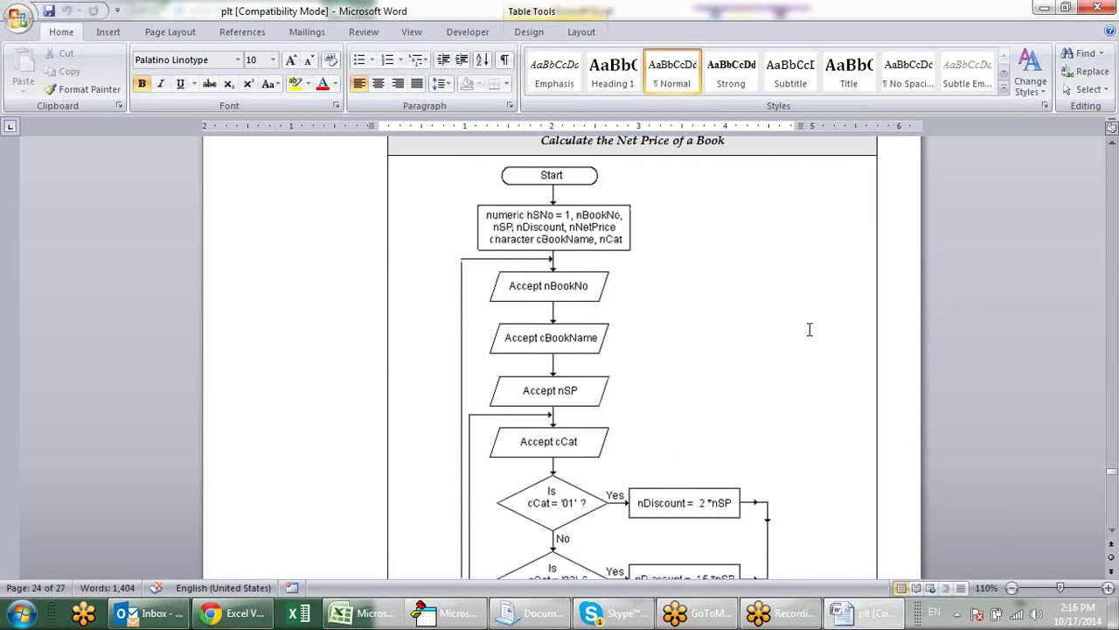
scroll(801, 211, up, 8)
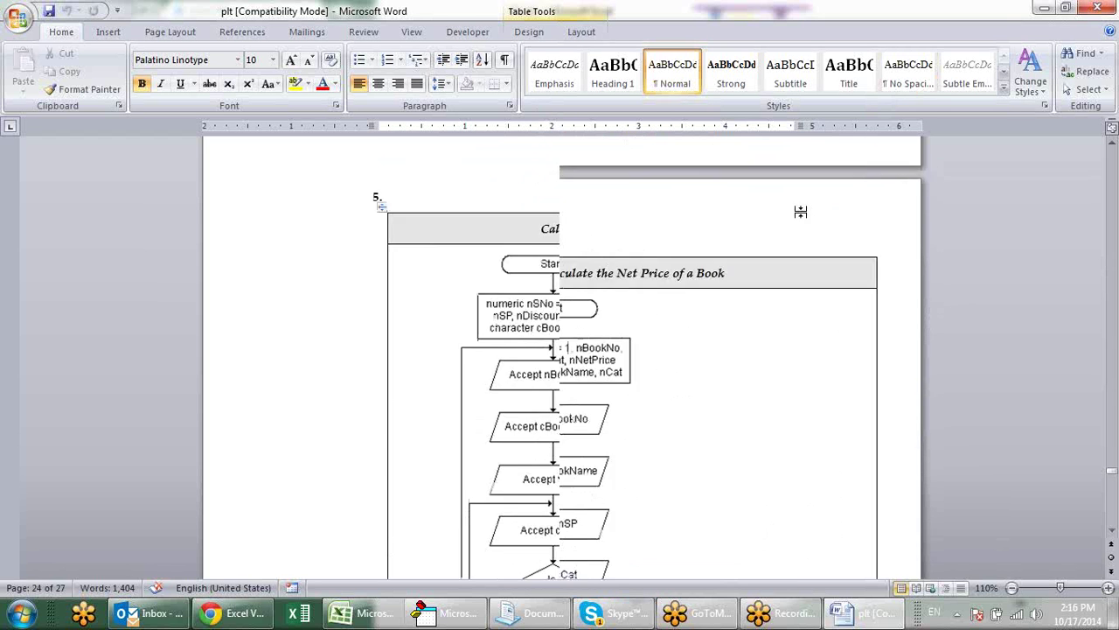
scroll(802, 212, down, 6)
scroll(802, 211, down, 3)
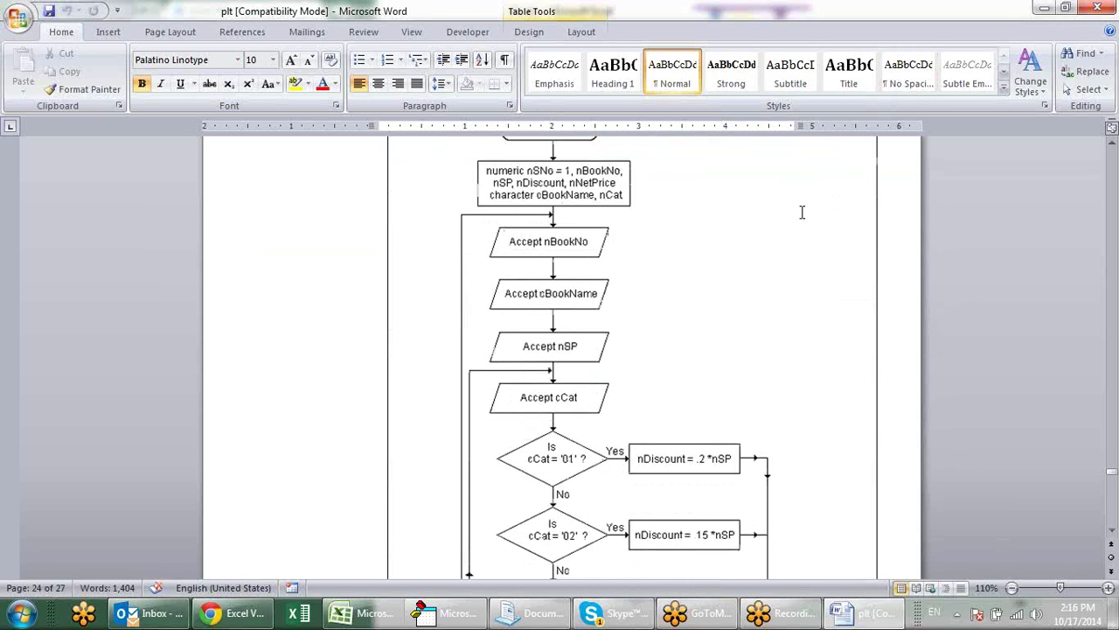
scroll(691, 251, down, 4)
scroll(691, 252, down, 2)
scroll(690, 252, down, 2)
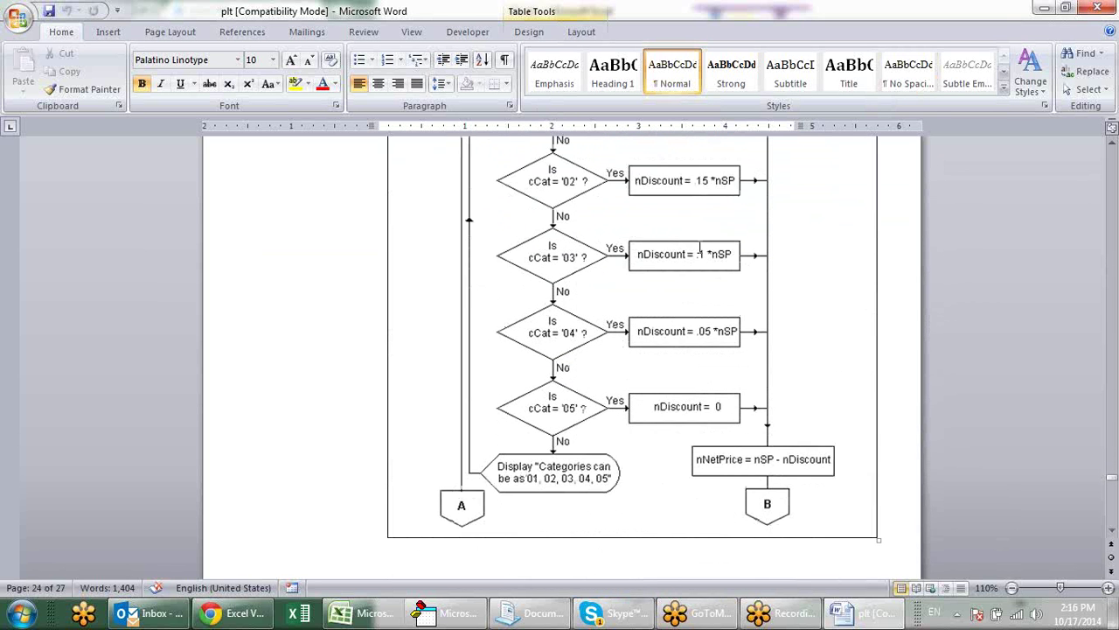
scroll(701, 252, down, 3)
scroll(695, 280, up, 5)
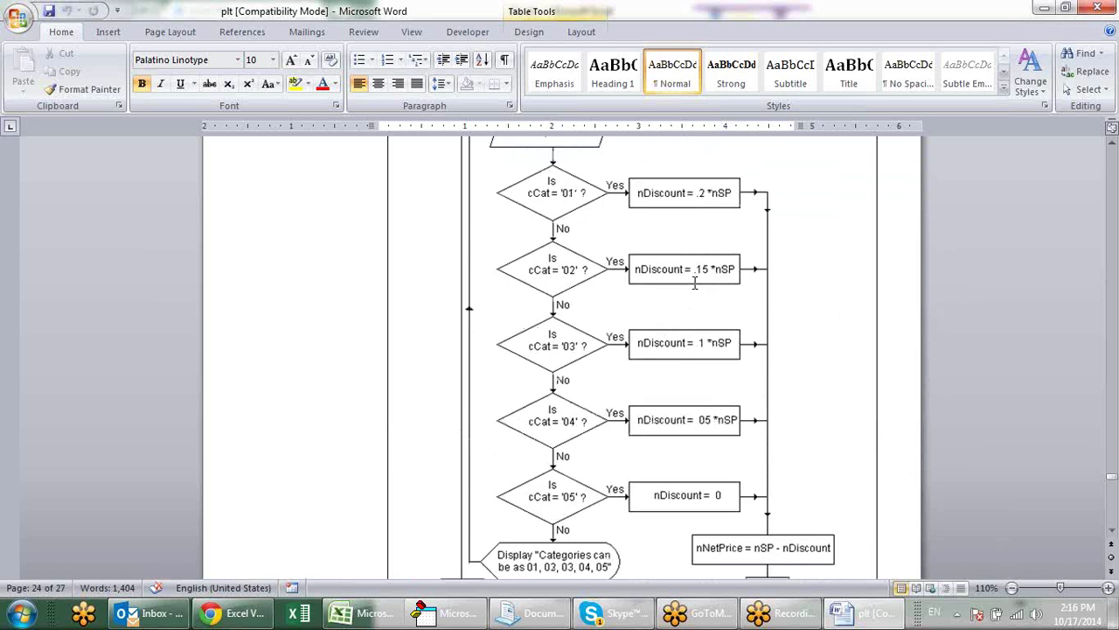
scroll(694, 282, up, 4)
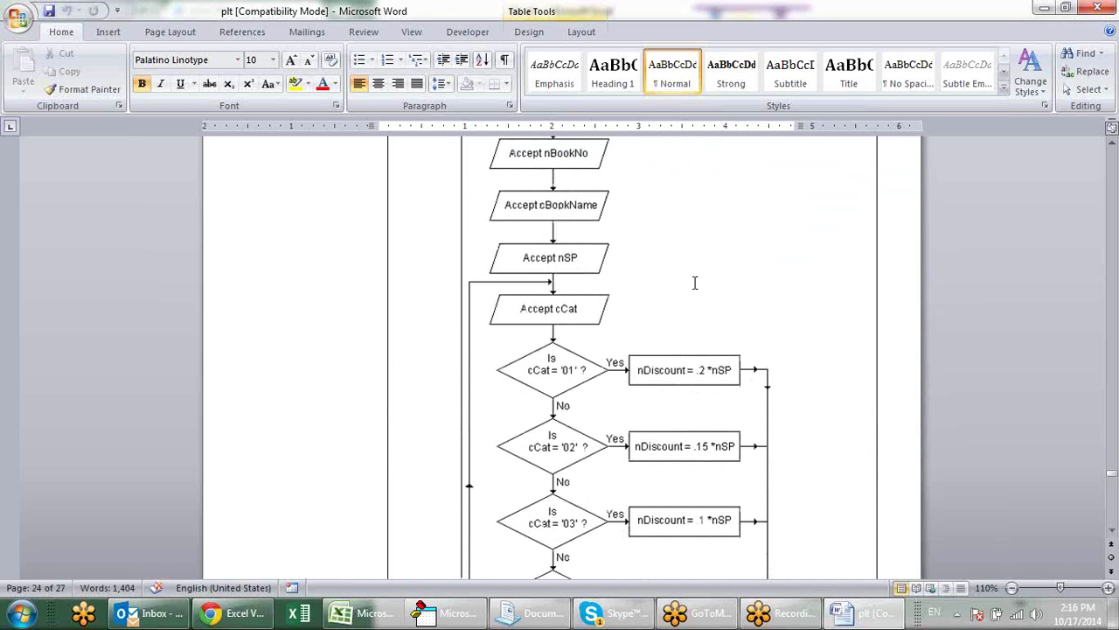
scroll(694, 281, down, 4)
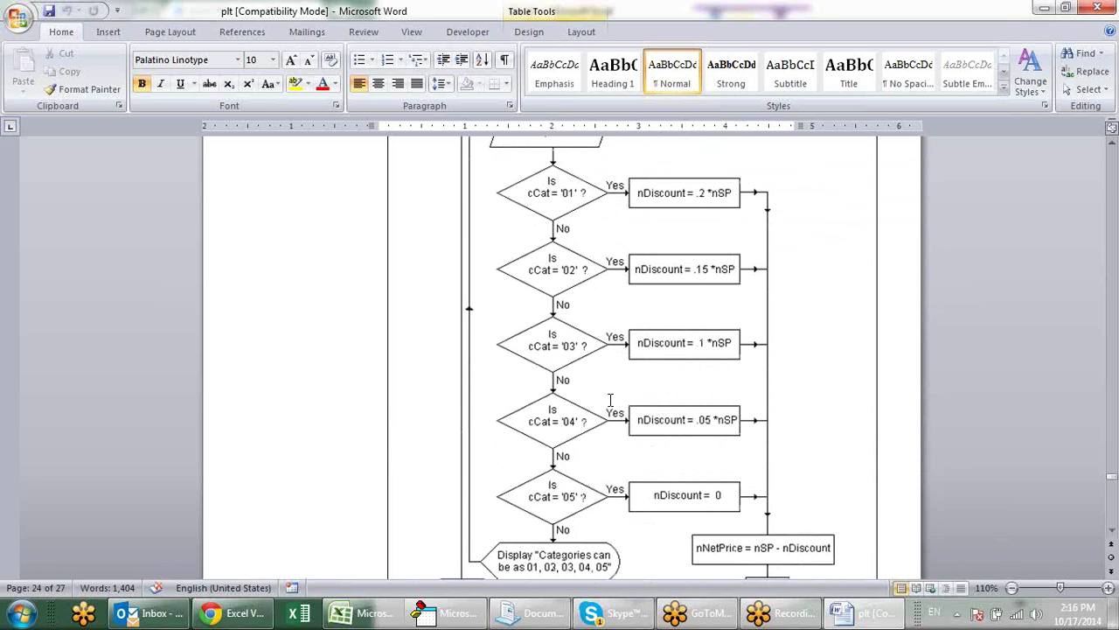
scroll(665, 420, down, 3)
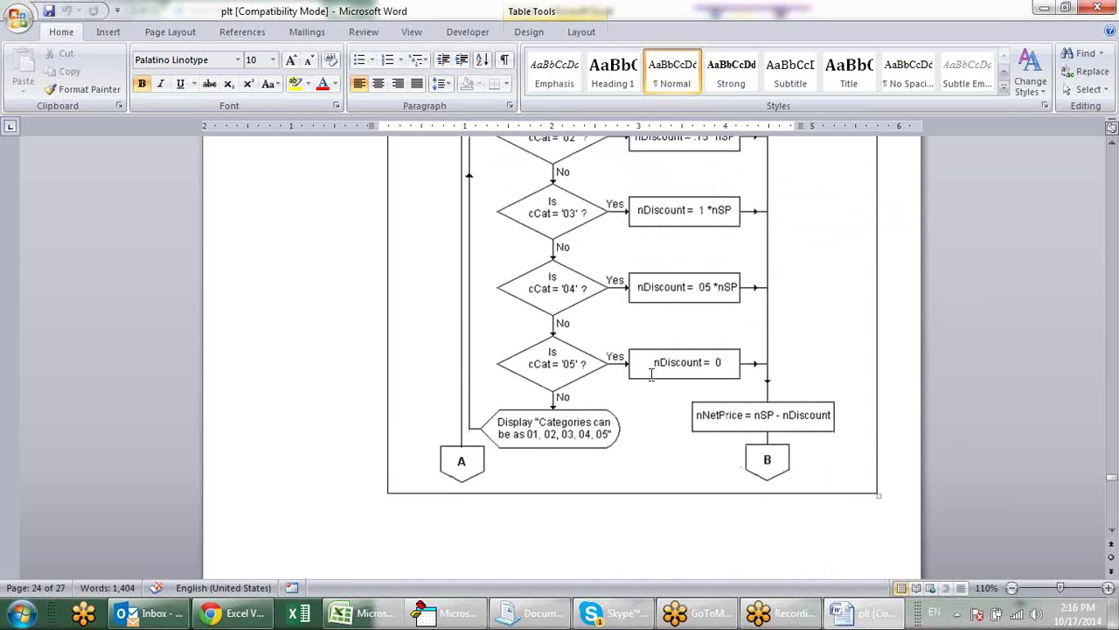
scroll(724, 411, up, 9)
scroll(727, 407, up, 9)
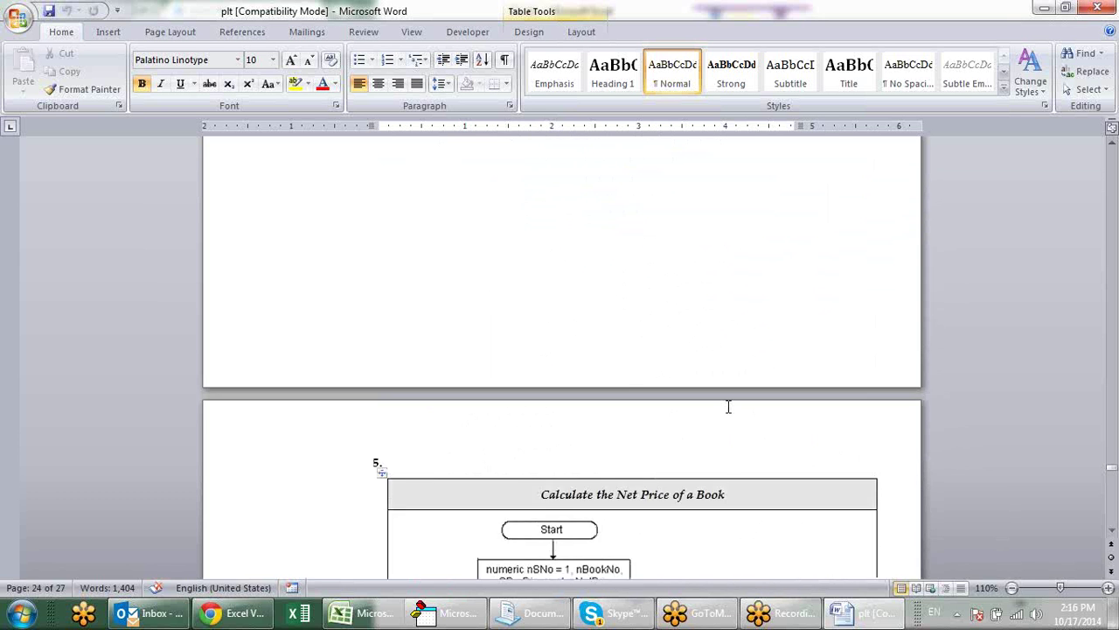
scroll(727, 406, up, 10)
scroll(727, 407, up, 10)
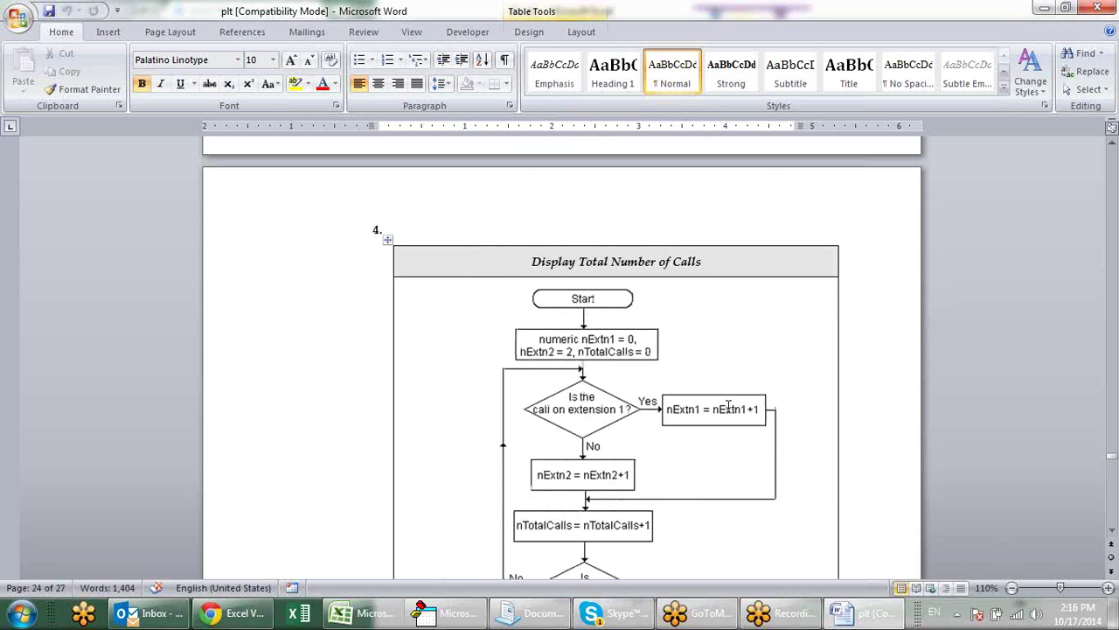
- Close Word, close Excel agreeing to save Book1, and choose Documents as the save location
click(1096, 8)
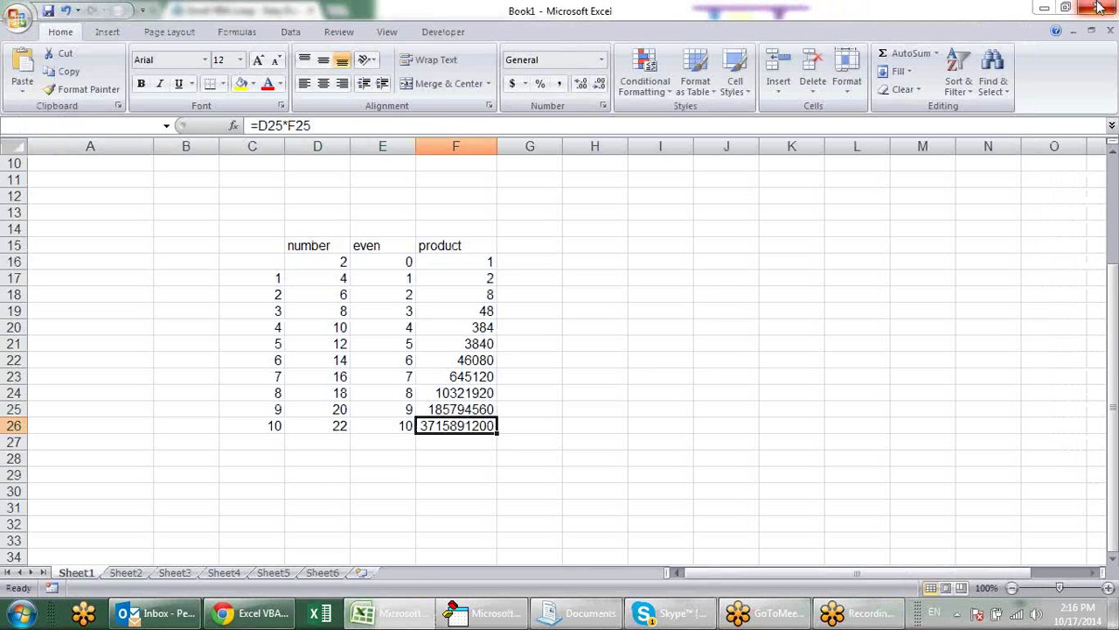
click(1099, 7)
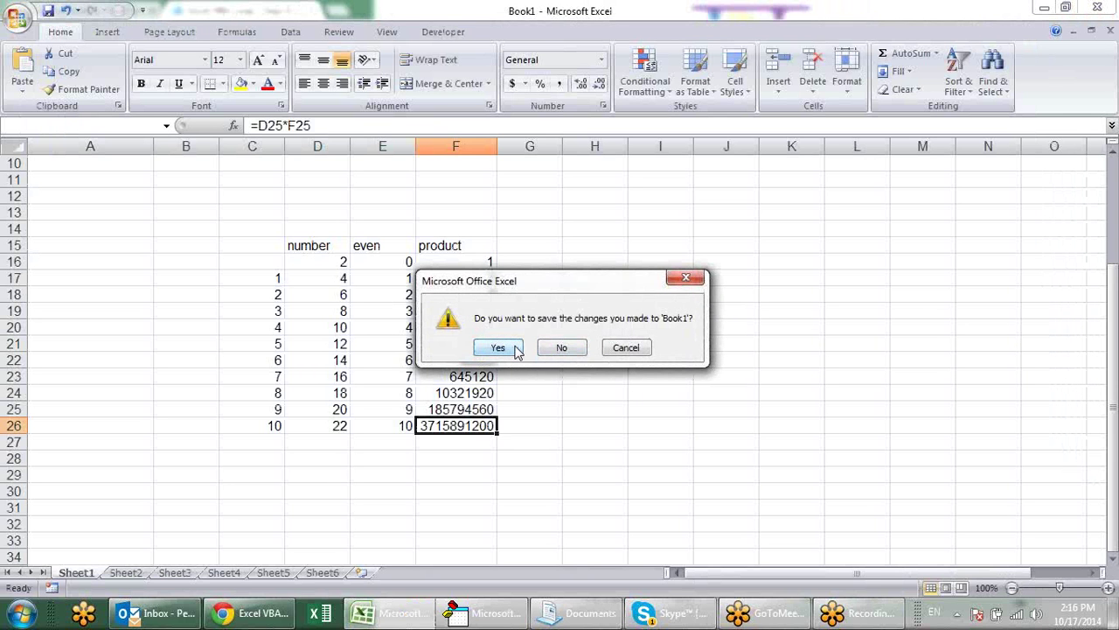
click(497, 348)
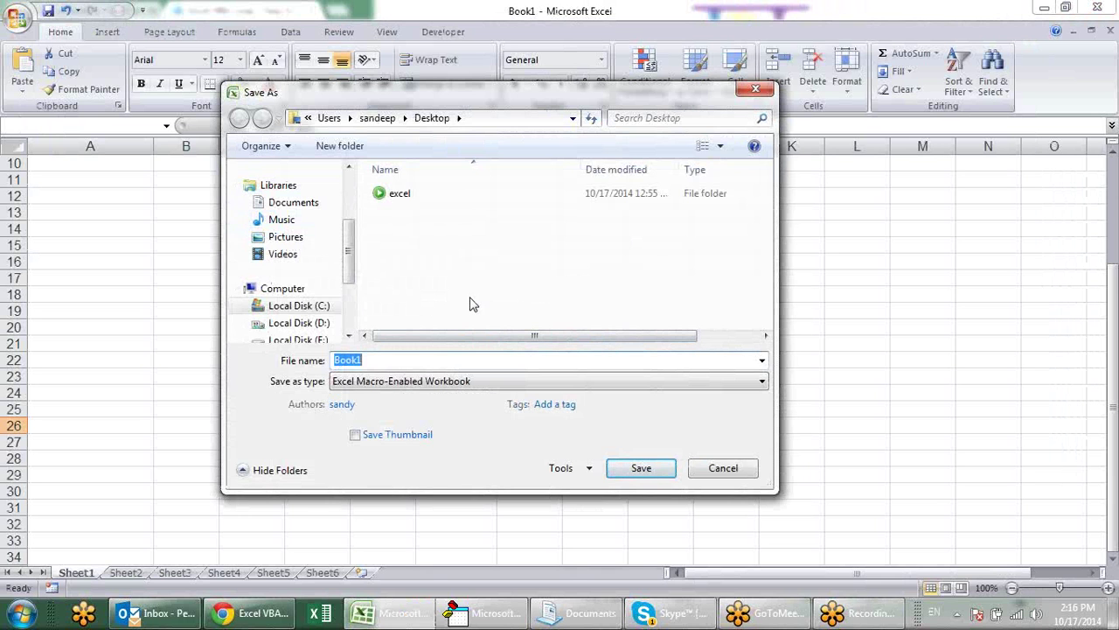
click(306, 203)
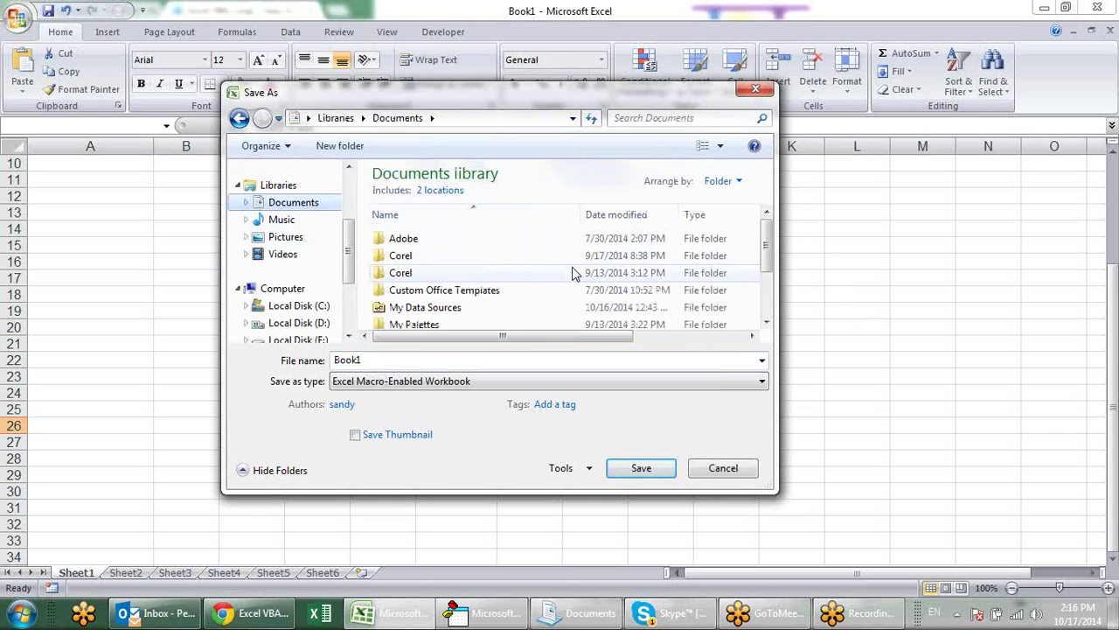